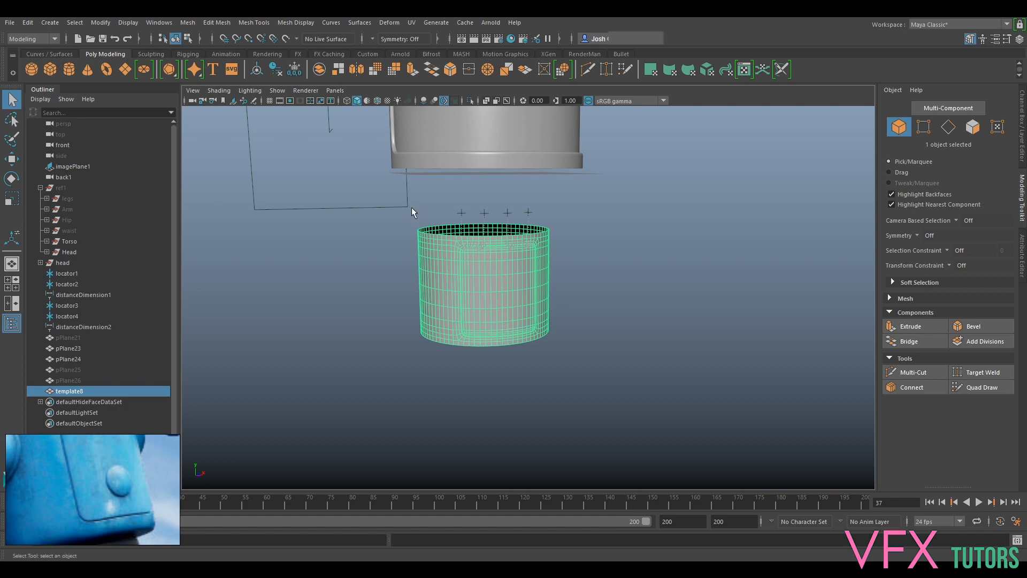
Step: Undo the recent edits to the cylinder mesh until the panel outline is a single unbevelled edge loop
left_click_drag(538, 301, 651, 304, "alt")
key("f")
left_click_drag(714, 308, 754, 301, "alt")
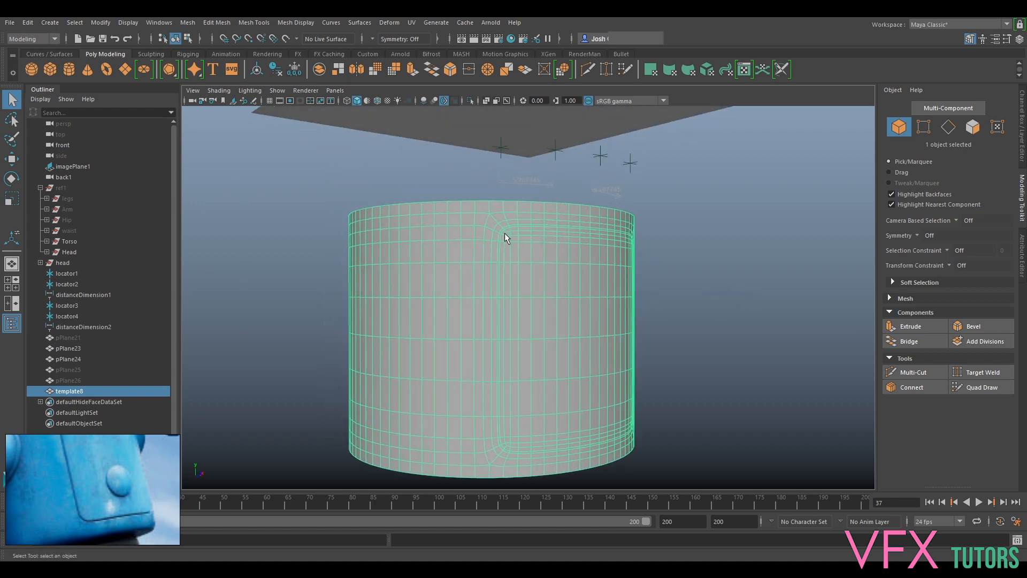
scroll(505, 233, "up", 3)
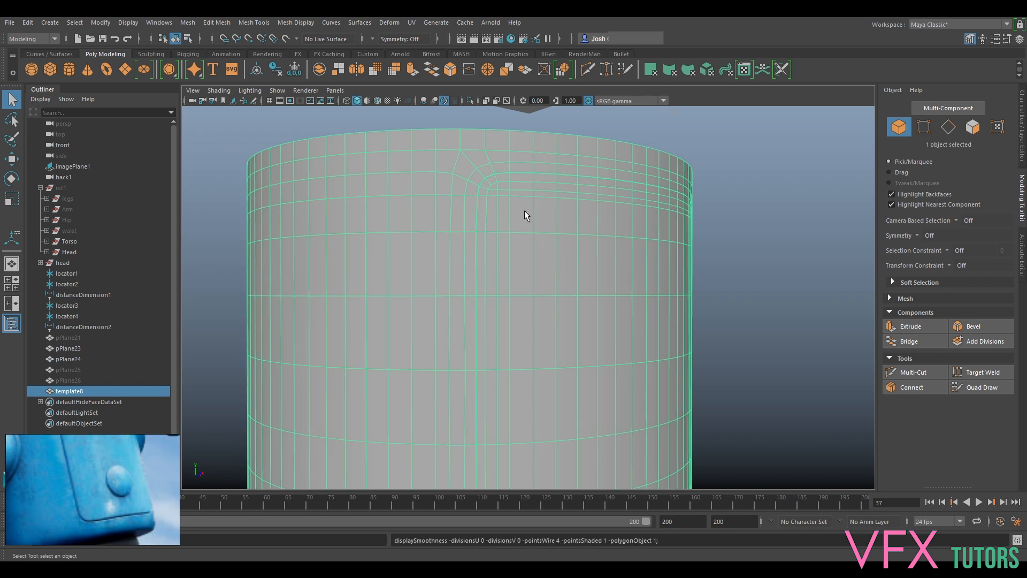
scroll(492, 206, "up", 3)
middle_click_drag(493, 206, 552, 316, "alt")
scroll(552, 316, "up", 2)
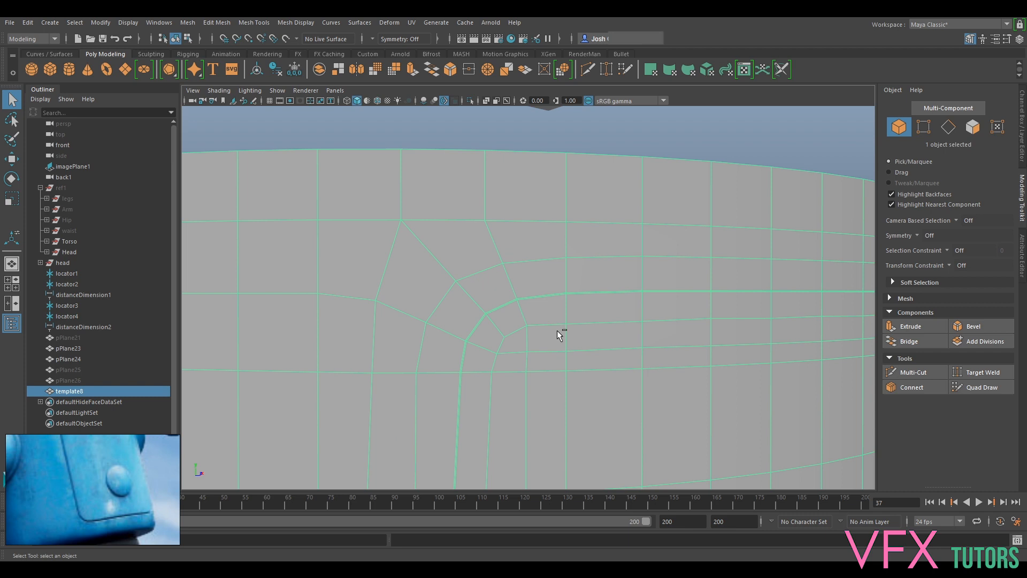
key("ctrl+z")
key("ctrl+z")
key("ctrl+z")
key("ctrl+z")
key("ctrl+z")
key("ctrl+z")
key("ctrl+z")
key("ctrl+z")
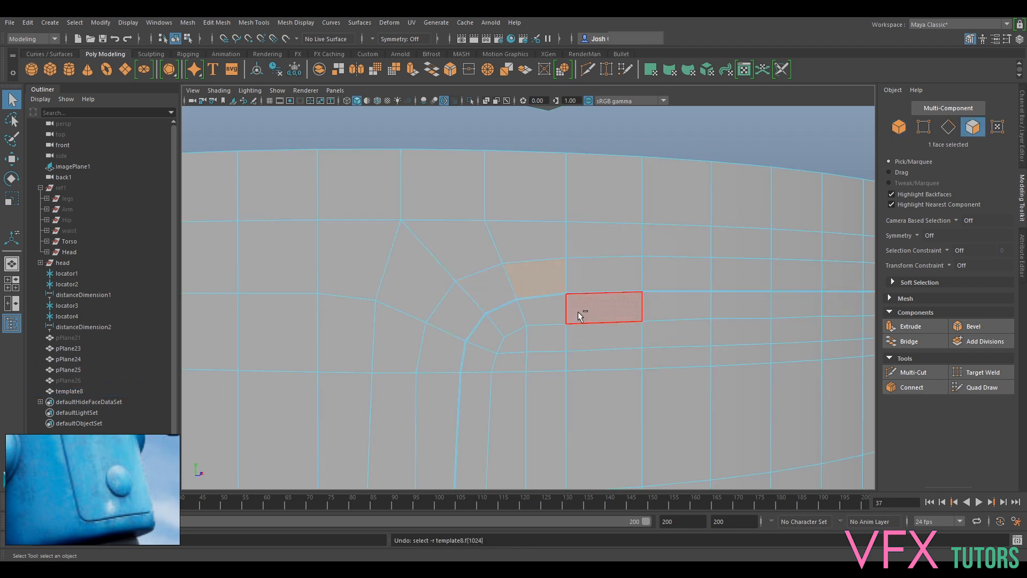
key("ctrl+z")
key("ctrl+z")
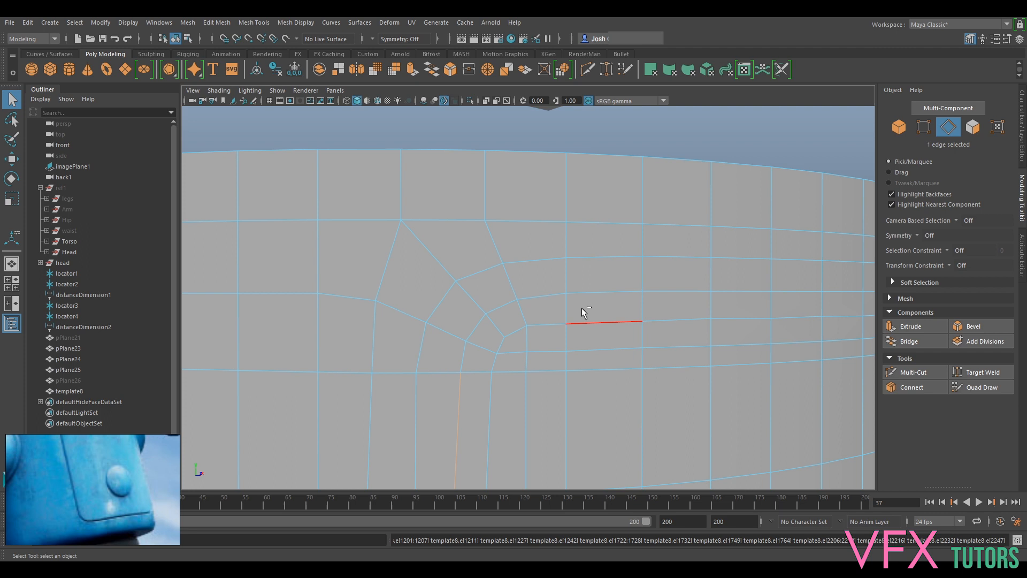
Step: Examine the edge flow around the panel's upper corners on the cylinder and compare it with the robot reference
scroll(582, 309, "down", 5)
scroll(594, 327, "up", 4)
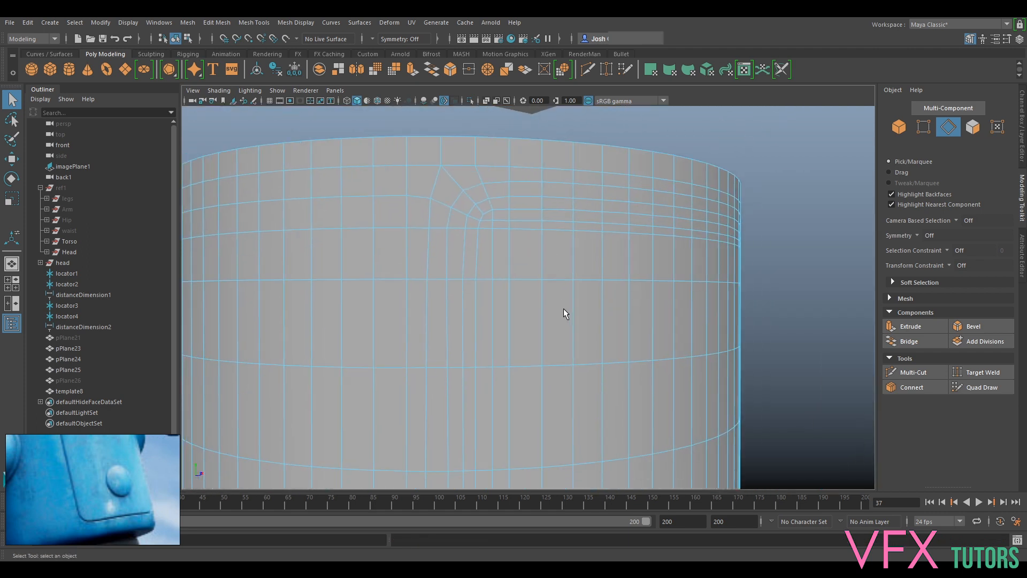
scroll(538, 275, "down", 5)
left_click_drag(551, 282, 520, 282, "alt")
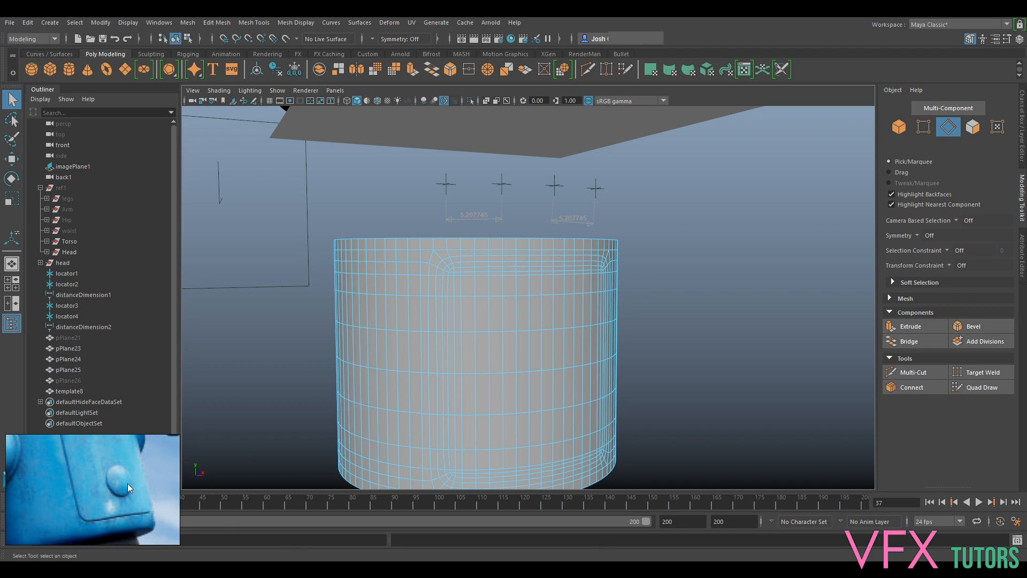
key("alt")
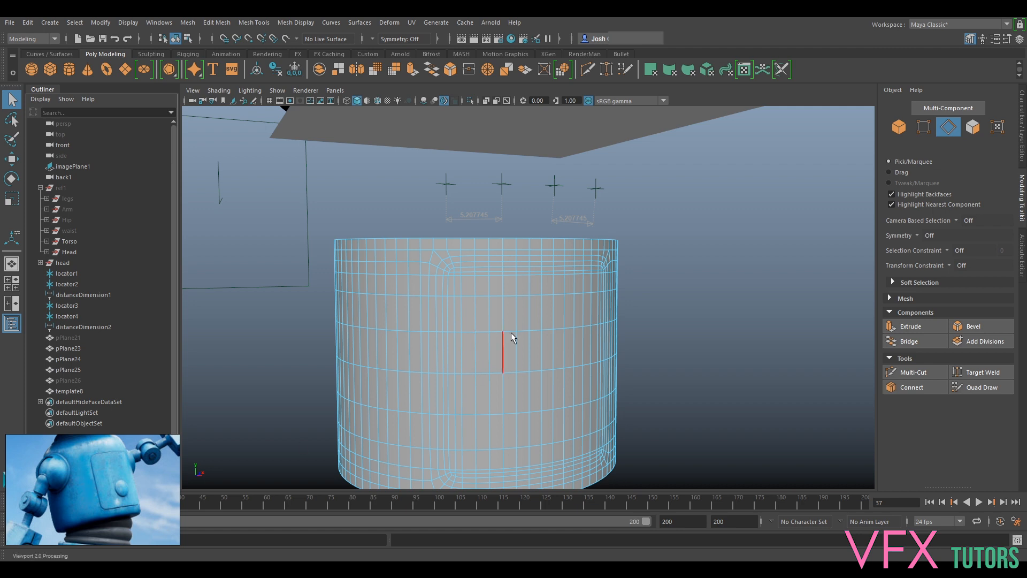
scroll(484, 311, "up", 3)
right_click_drag(488, 262, 548, 245)
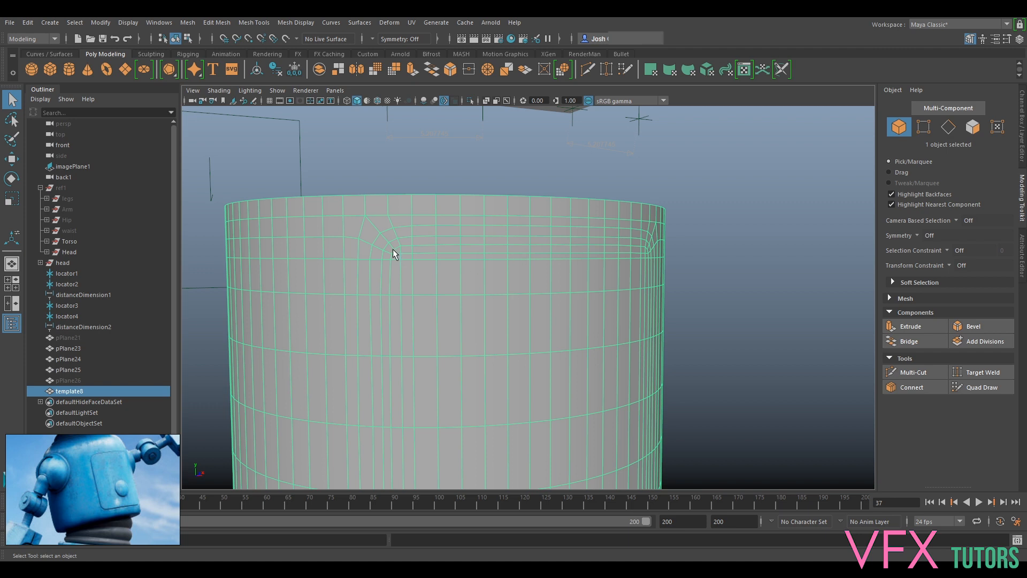
scroll(400, 246, "up", 3)
middle_click_drag(387, 239, 440, 256, "alt")
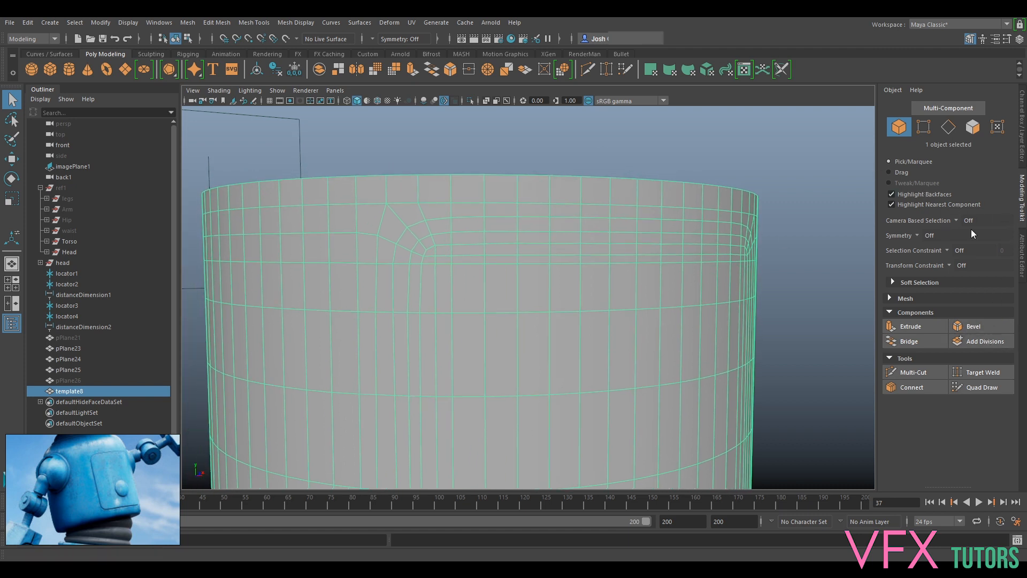
left_click(1022, 249)
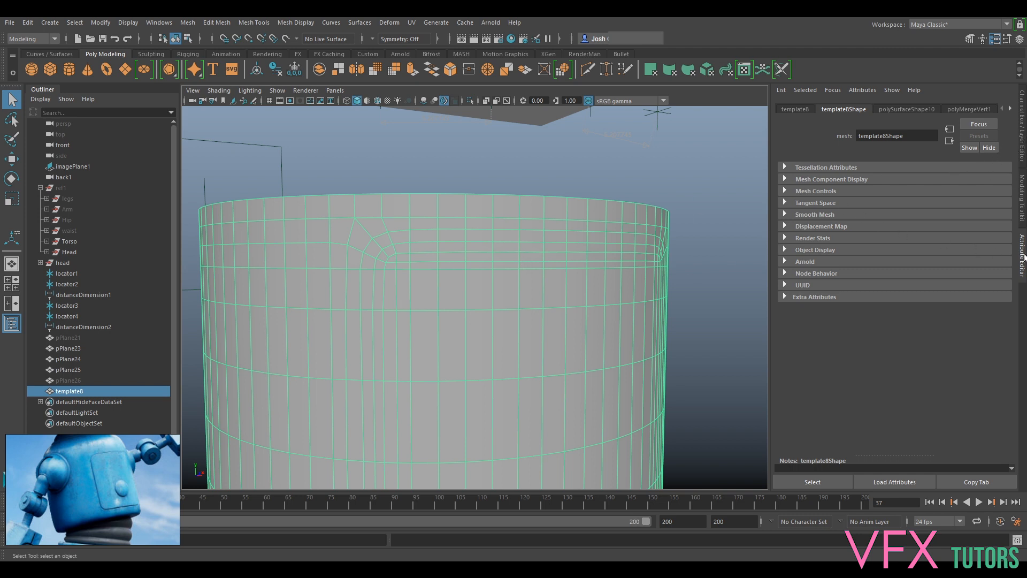
left_click(1023, 256)
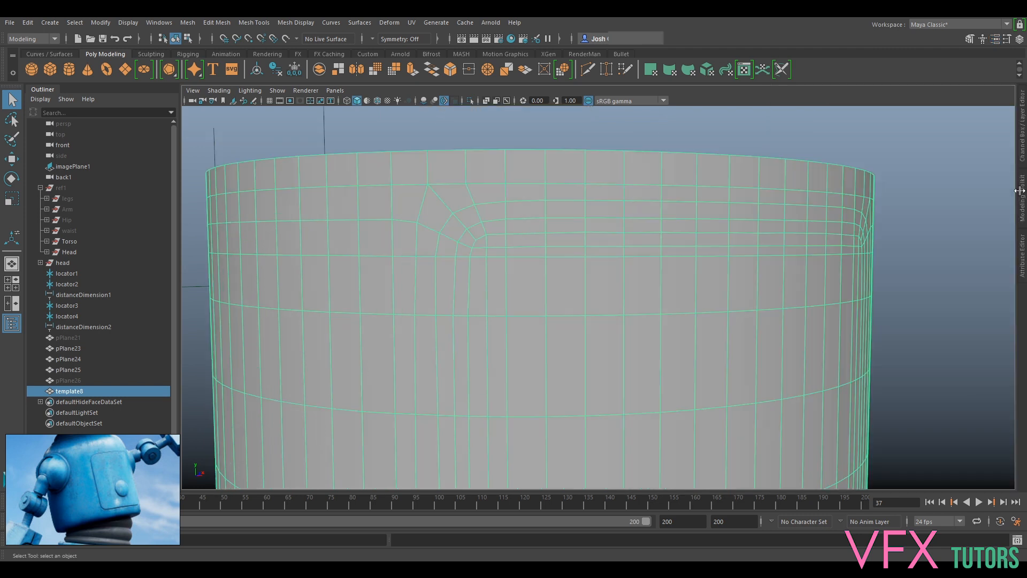
left_click(1023, 254)
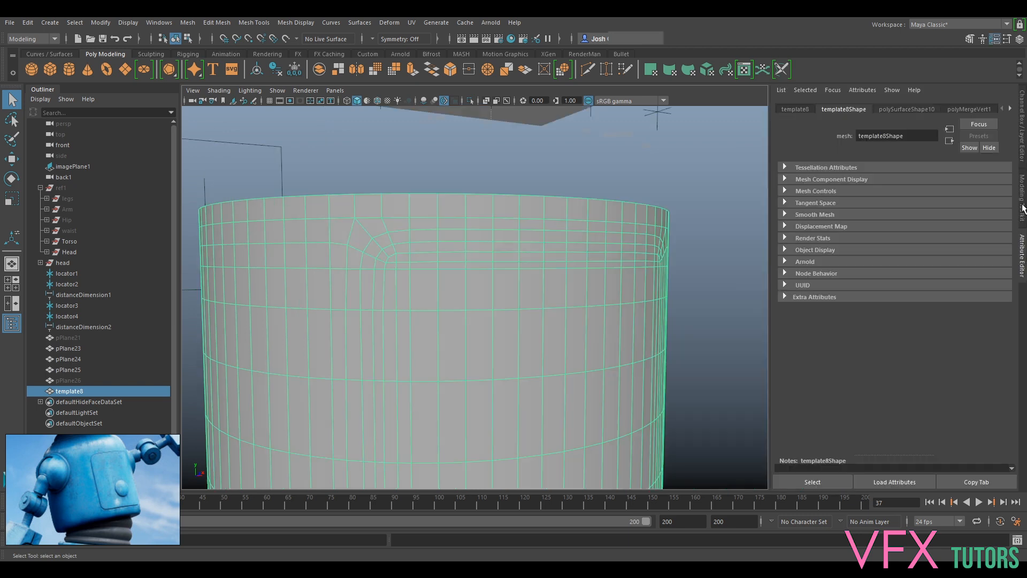
left_click(1023, 207)
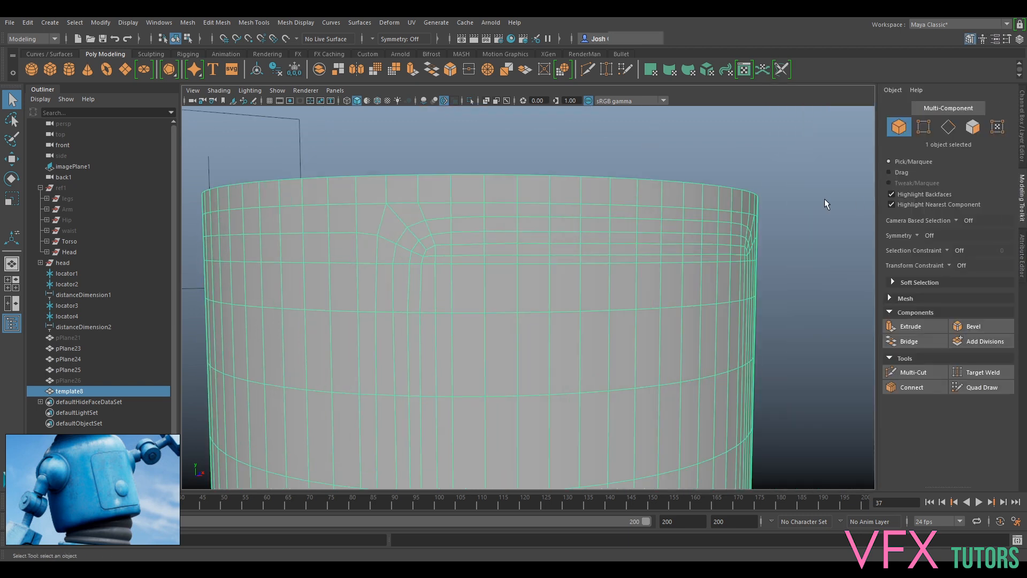
left_click(928, 369)
scroll(497, 265, "up", 4)
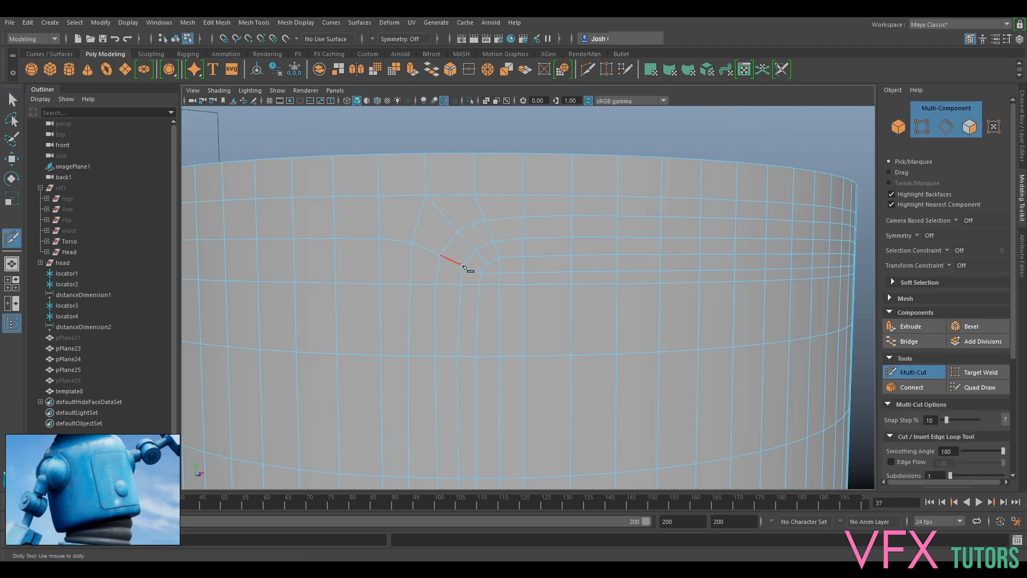
left_click(910, 371)
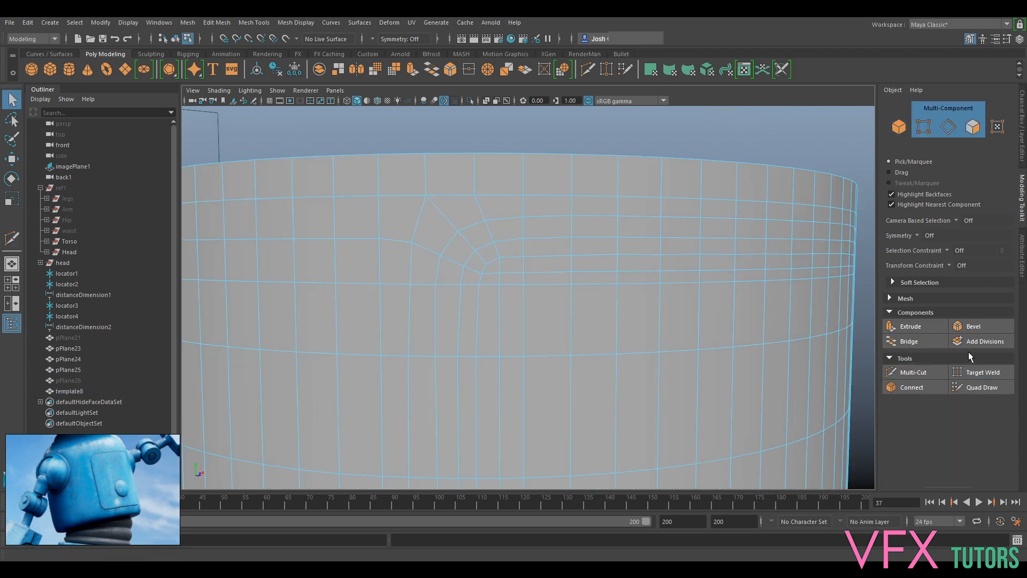
Step: Bevel the edge loop outlining the panel with a fraction of 0.1
double_click(471, 258)
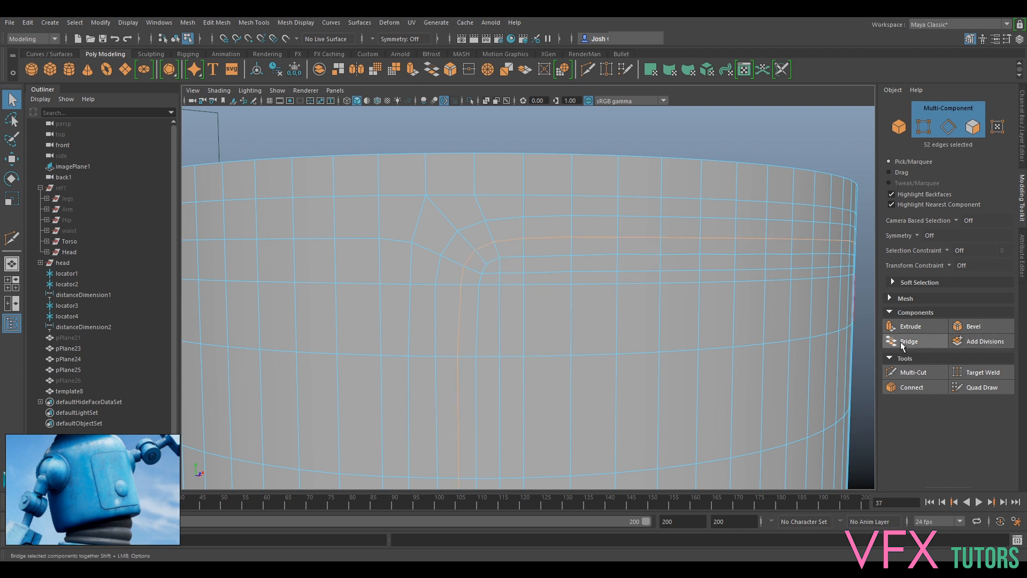
left_click(971, 325)
left_click_drag(715, 311, 714, 311)
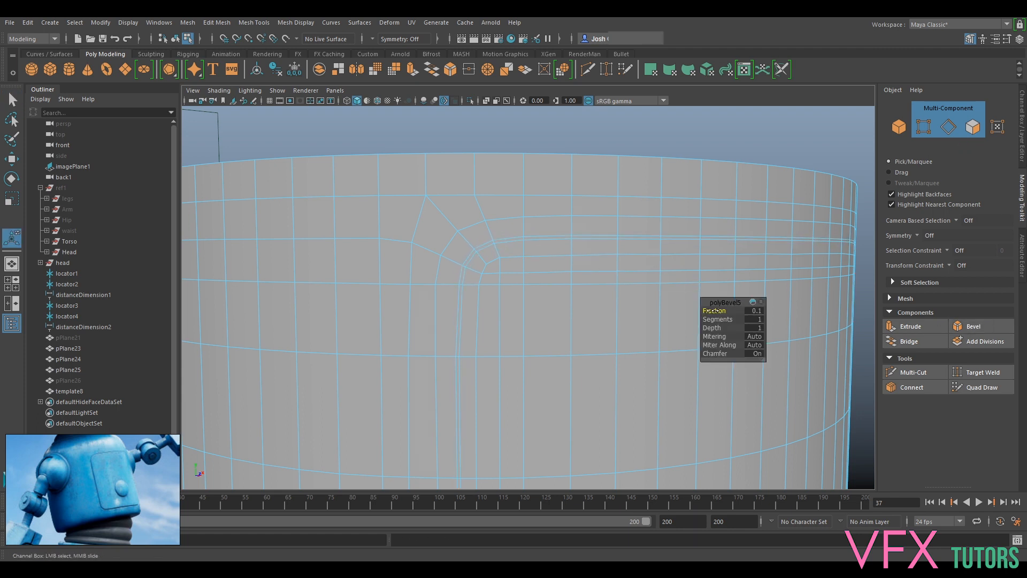
Step: Select the narrow bevelled face loop around the panel and extrude it inward with a local Z translation of -0.13
scroll(578, 259, "up", 5)
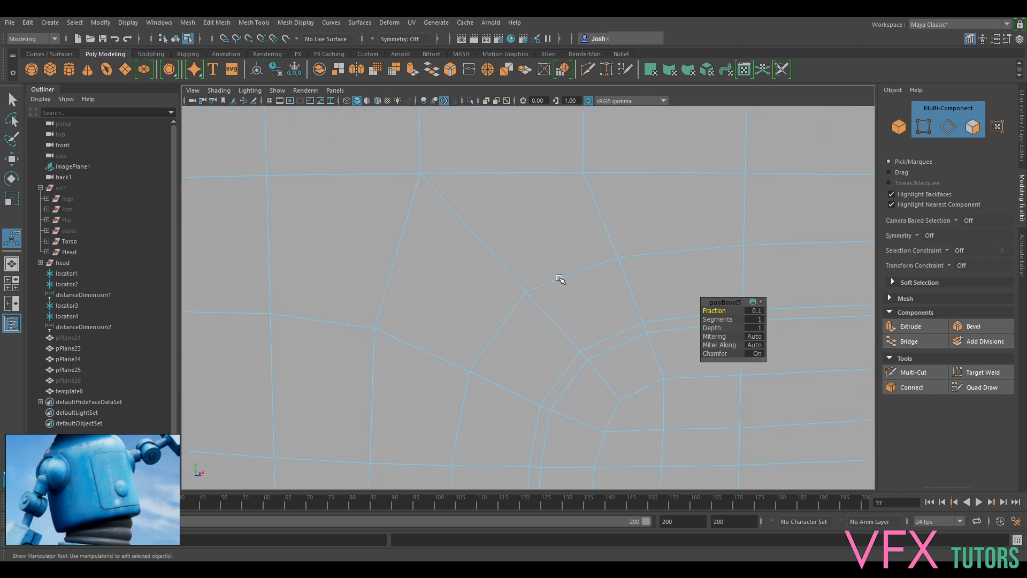
left_click(594, 355)
right_click_drag(595, 264, 593, 295)
left_click(614, 344)
left_click(683, 322, "shift")
double_click(683, 321, "shift")
scroll(685, 322, "down", 5)
key("ctrl+e")
mouse_move(588, 272)
left_mouse_down("alt")
mouse_move(571, 262)
mouse_move(516, 294)
mouse_move(594, 305)
mouse_move(485, 252)
mouse_move(608, 257)
mouse_move(664, 247)
mouse_move(631, 252)
mouse_move(639, 255)
mouse_move(529, 237)
mouse_move(513, 174)
mouse_move(754, 156)
mouse_move(765, 214)
mouse_move(586, 255)
left_mouse_up("alt")
left_click(665, 245)
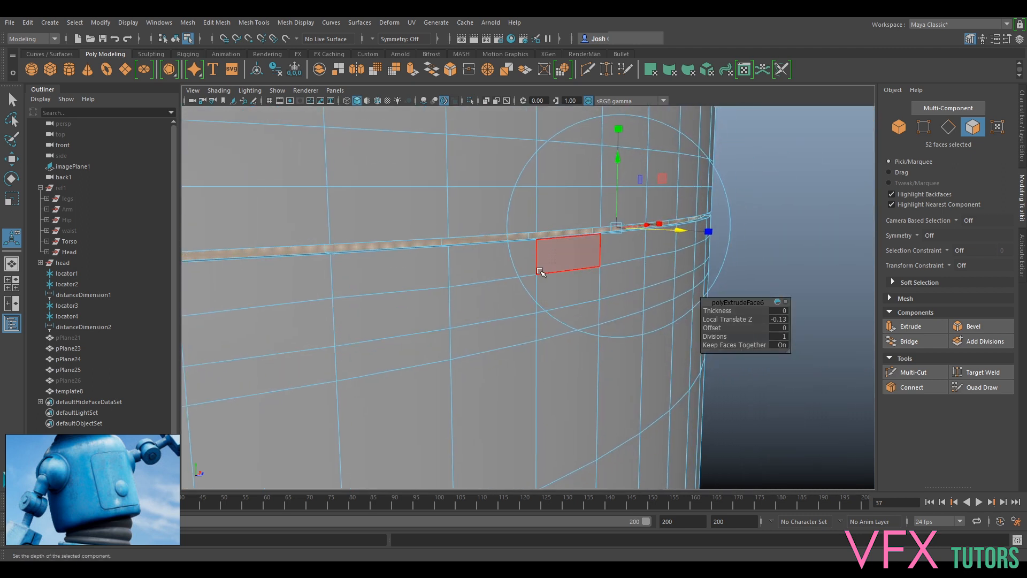
Step: Check the extruded groove around the panel corner, duplicate the cylinder mesh, and hide the original template8
middle_click_drag(496, 338, 551, 348, "alt")
left_click_drag(551, 348, 396, 314, "alt")
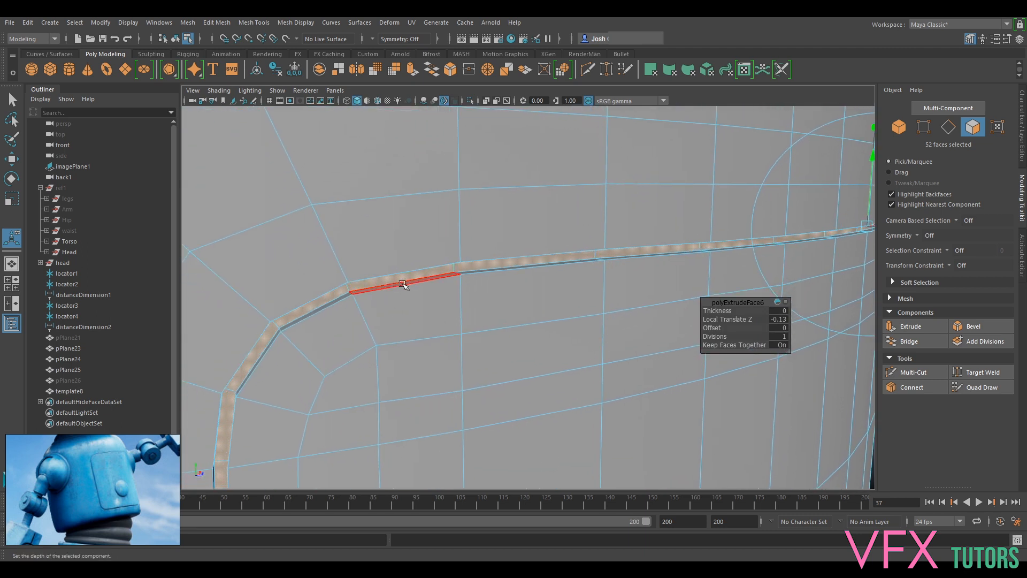
left_click_drag(406, 282, 553, 309, "alt")
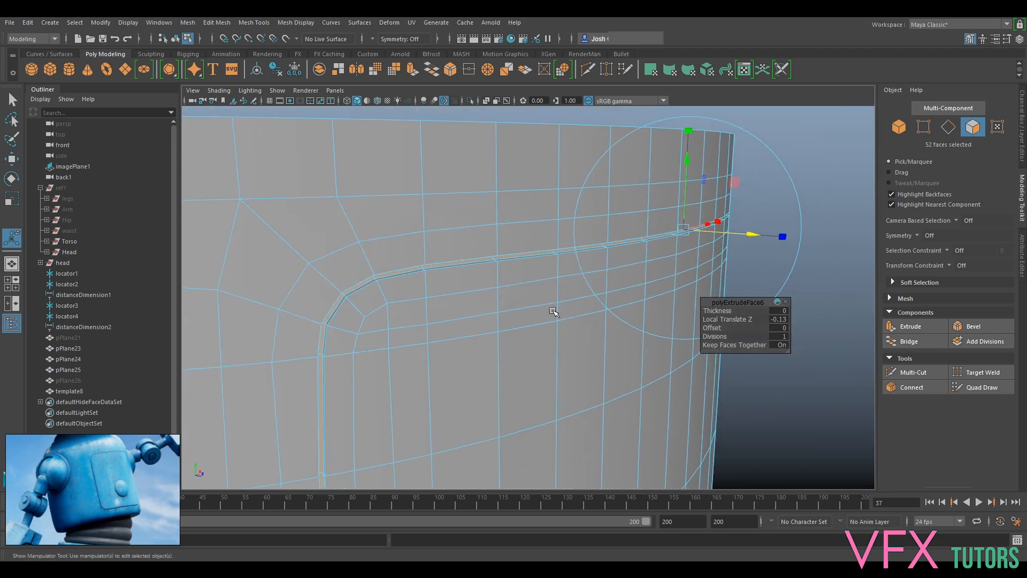
scroll(535, 308, "up", 3)
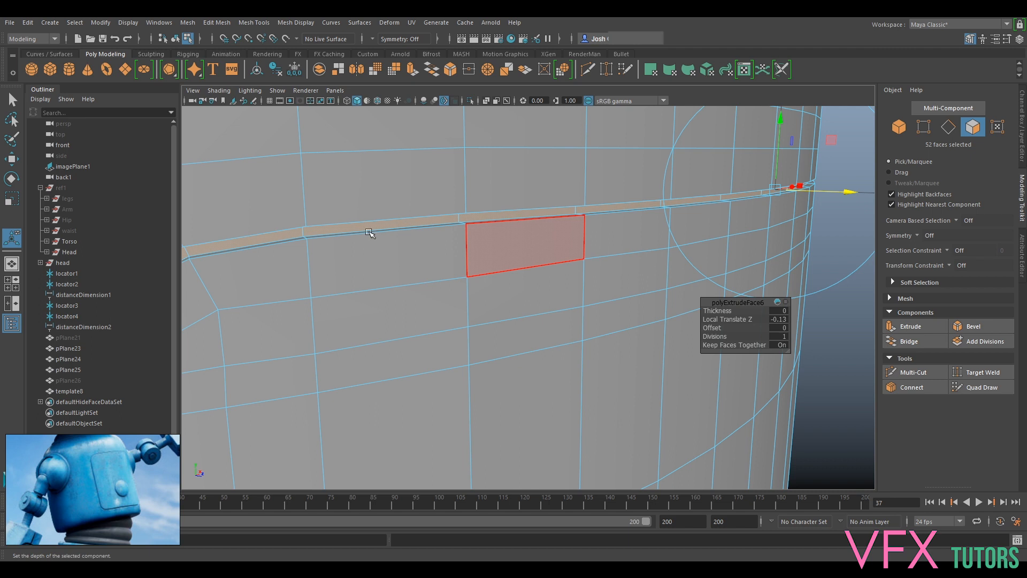
left_click(370, 236)
right_click_drag(350, 239, 392, 215)
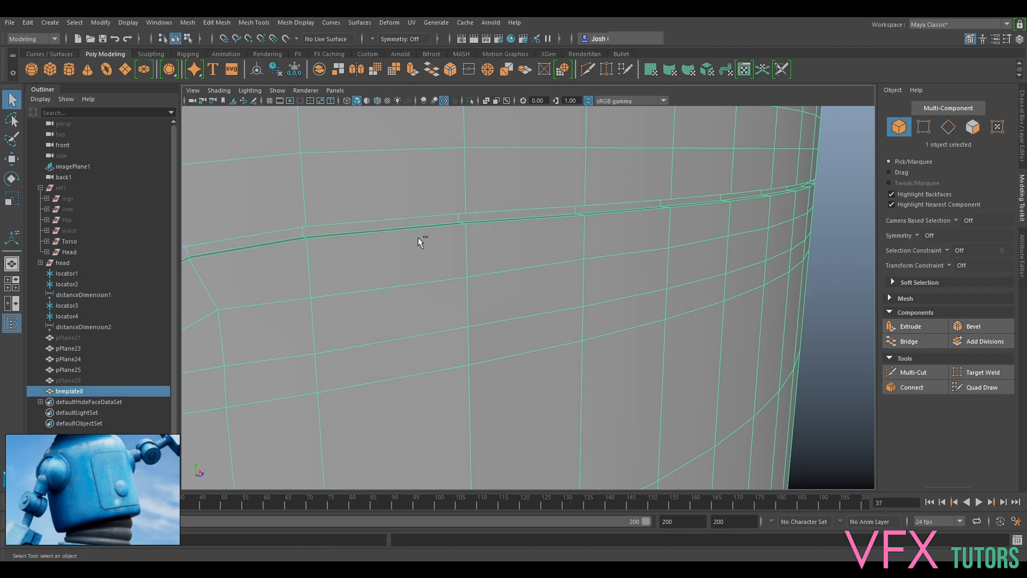
key("ctrl+d")
left_click(79, 392)
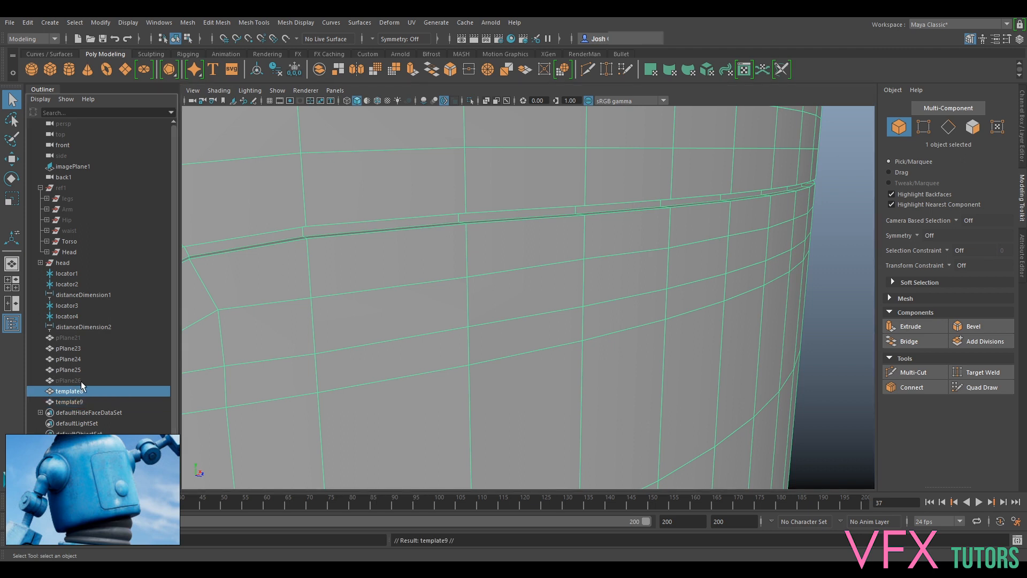
key("ctrl+h")
Step: Delete the groove's inner wall face loop and the panel faces inside it from the duplicate, leaving an open cutout
left_click(441, 268)
right_click_drag(441, 263, 446, 284)
left_click(414, 239)
left_click(417, 224)
left_click(511, 215)
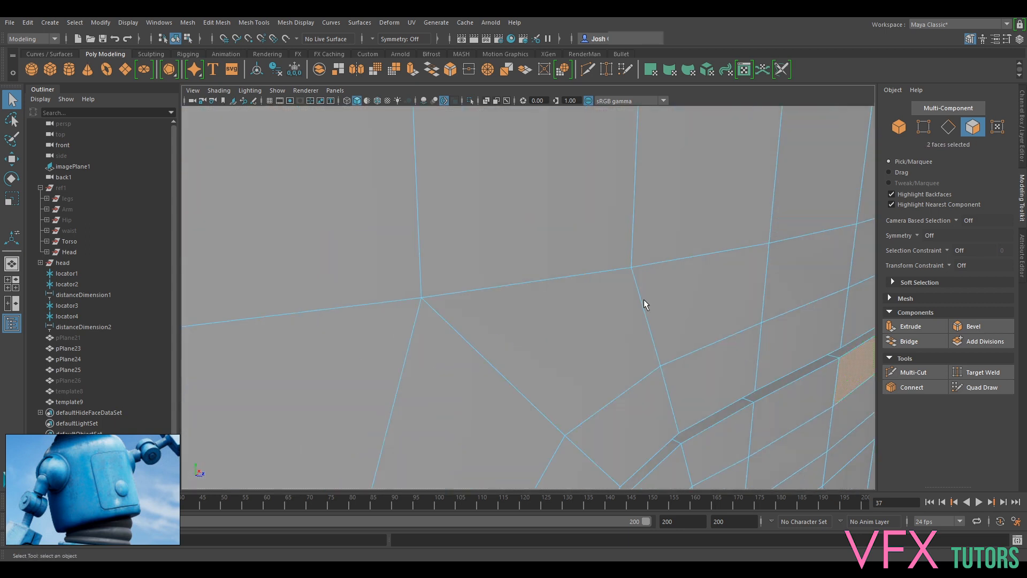
scroll(610, 287, "down", 5)
left_click(507, 290)
double_click(570, 275, "shift")
key("Delete")
left_click(592, 303)
Step: Try to extrude and scale the border edge loop of the panel cutout
scroll(592, 303, "down", 10)
left_click_drag(718, 302, 557, 229, "alt")
scroll(588, 228, "up", 3)
right_click_drag(608, 226, 603, 201)
double_click(597, 251)
left_click_drag(595, 257, 627, 313, "alt")
left_click_drag(442, 342, 527, 323, "alt")
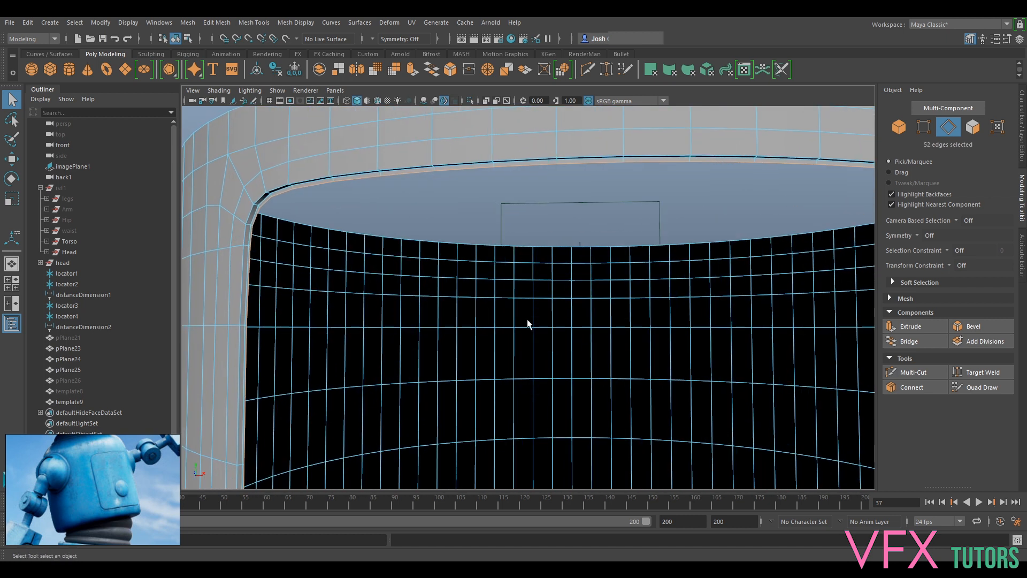
key("ctrl+e")
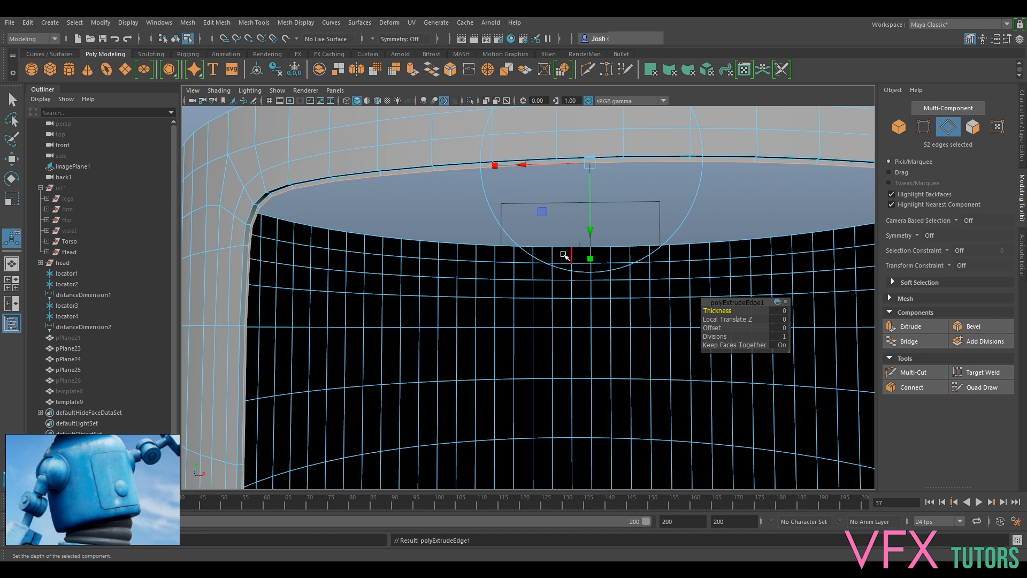
key("r")
scroll(597, 291, "down", 3)
middle_click_drag(595, 294, 571, 202, "alt")
key("ctrl+z")
key("ctrl+z")
Step: Select the cutout's border edge loop and extrude it toward the inside of the opening to form a wider lip
middle_click_drag(413, 192, 455, 276, "alt")
scroll(456, 277, "up", 4)
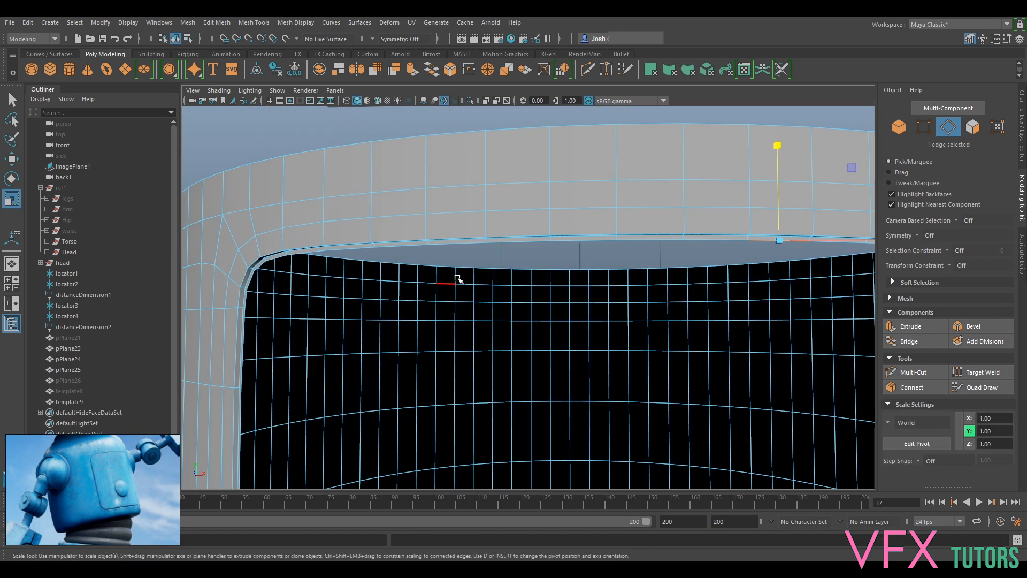
middle_click_drag(537, 241, 484, 258, "alt")
scroll(484, 259, "up", 2)
left_click_drag(556, 283, 555, 271, "alt")
double_click(561, 184)
key("ctrl+e")
left_click_drag(533, 231, 533, 252)
middle_click_drag(408, 291, 557, 266, "alt")
left_click_drag(501, 278, 535, 286, "alt")
middle_click_drag(612, 288, 508, 283, "alt")
mouse_move(508, 283)
left_mouse_down("alt")
mouse_move(489, 282)
mouse_move(545, 282)
mouse_move(505, 281)
left_mouse_up("alt")
left_click_drag(729, 275, 729, 282)
Step: Inspect the extruded lip and the groove around the panel opening from several angles
right_click_drag(617, 277, 471, 272, "alt")
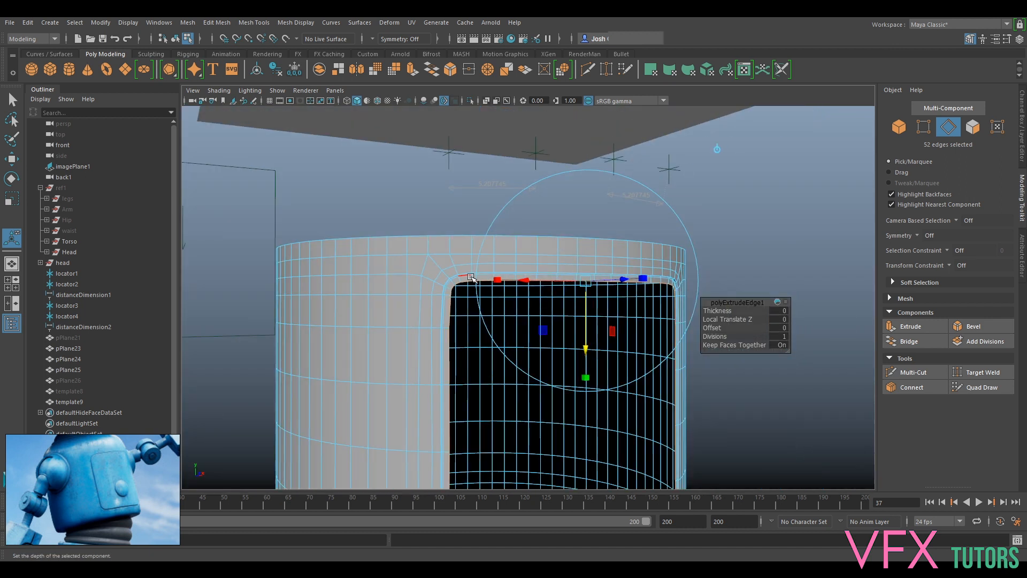
left_click_drag(495, 335, 425, 270, "alt")
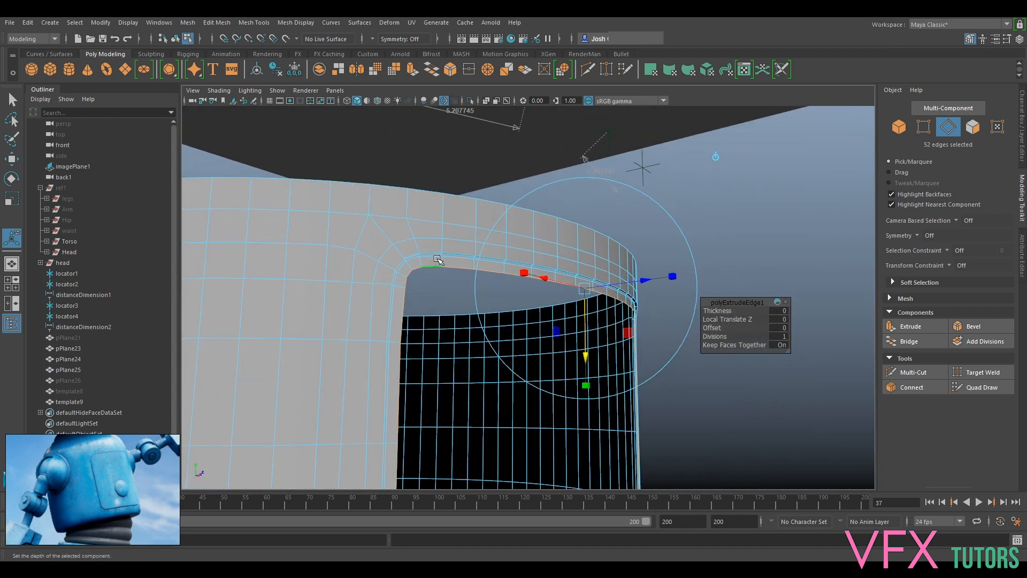
right_click(455, 224)
right_click_drag(456, 223, 510, 207)
right_click_drag(396, 254, 440, 270, "alt")
left_click_drag(440, 270, 450, 271, "alt")
left_click_drag(507, 247, 720, 203, "alt")
Step: Bevel the groove's outer edge loop on the body around the opening with two segments and preview it smoothed
right_click_drag(720, 216, 729, 192)
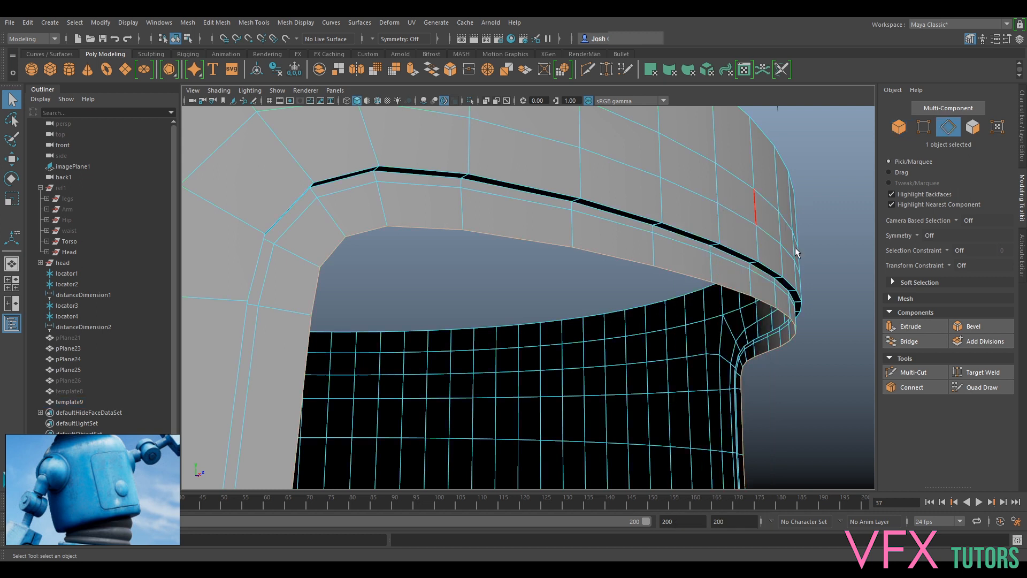
left_click(921, 370)
middle_click_drag(420, 185, 499, 196, "alt")
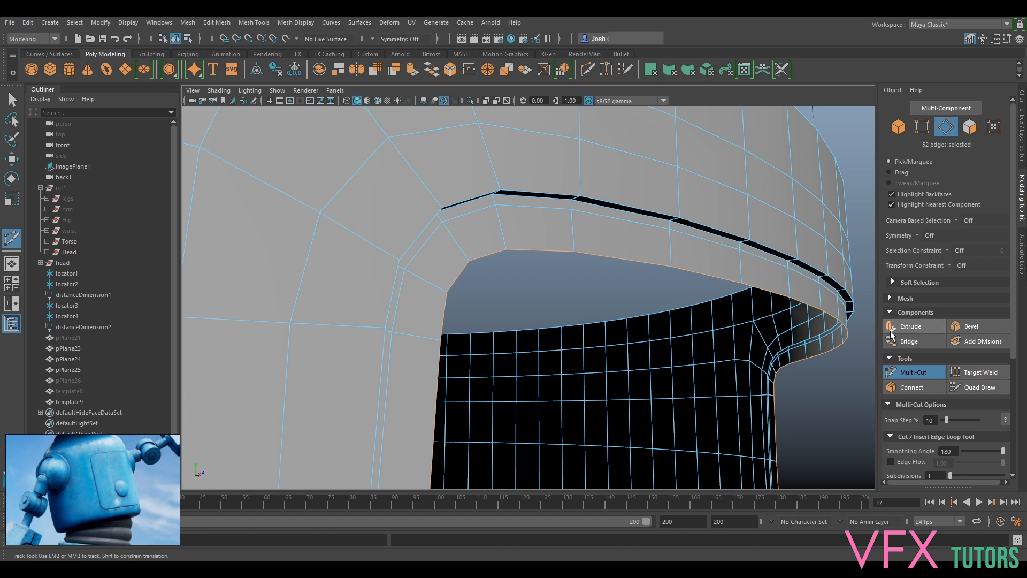
left_click(11, 98)
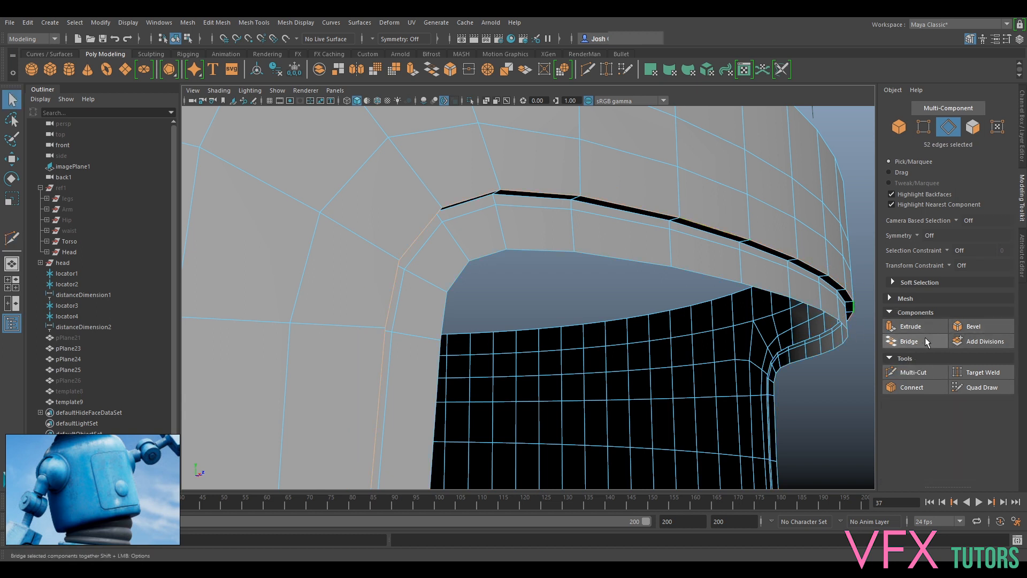
left_click(973, 326)
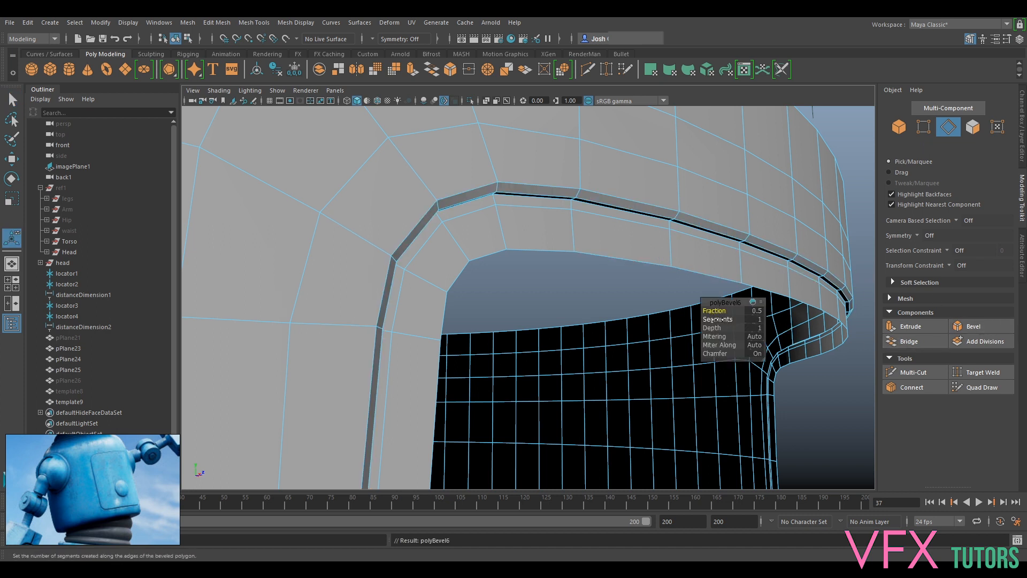
left_click_drag(717, 320, 718, 320)
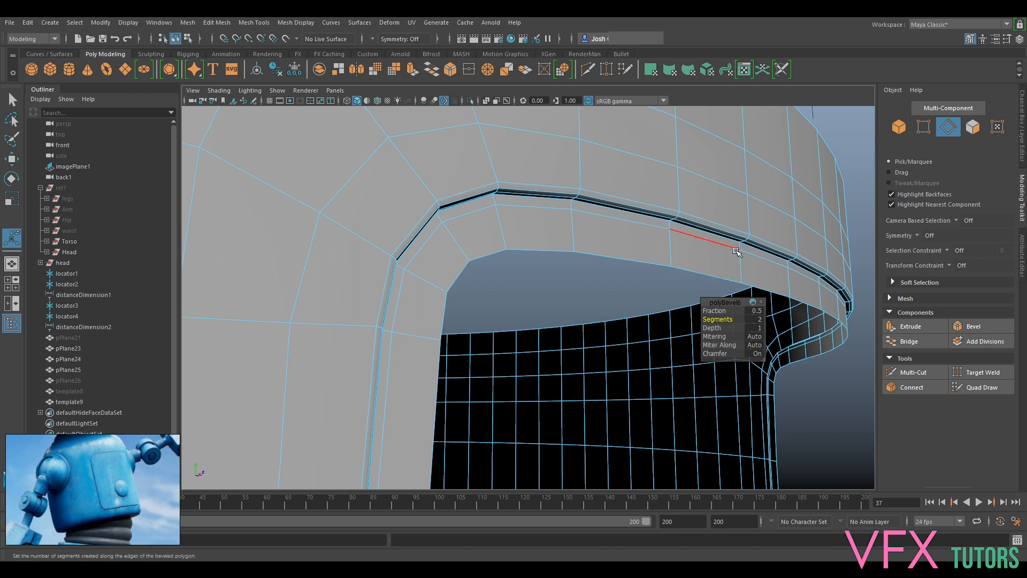
key("3")
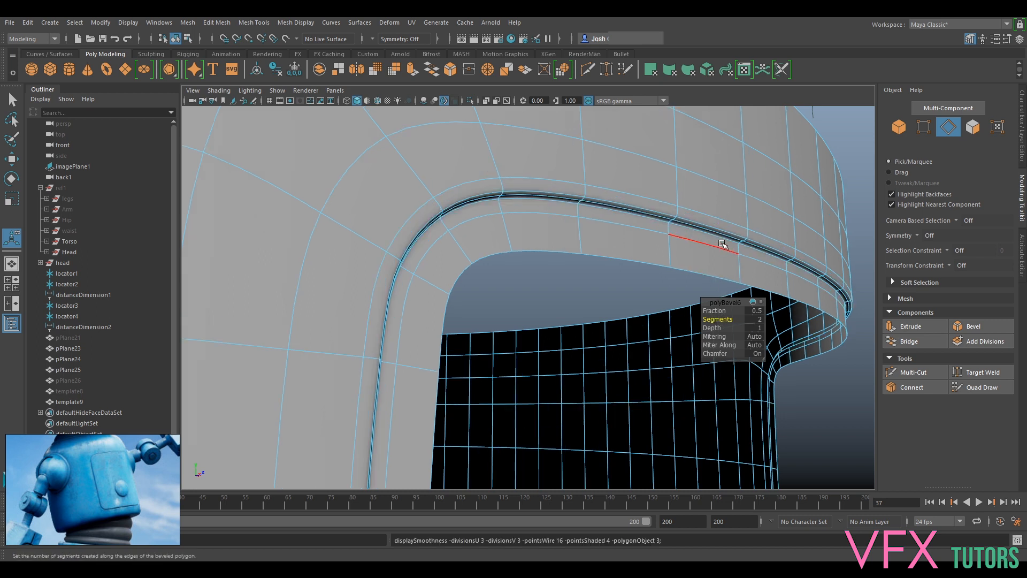
Step: Try a single segment for the groove edge bevel in smoothed display, and undo it
key("1")
key("3")
key("1")
left_click_drag(772, 261, 669, 289, "alt")
right_click_drag(669, 289, 716, 300, "alt")
left_click_drag(646, 284, 674, 284, "alt")
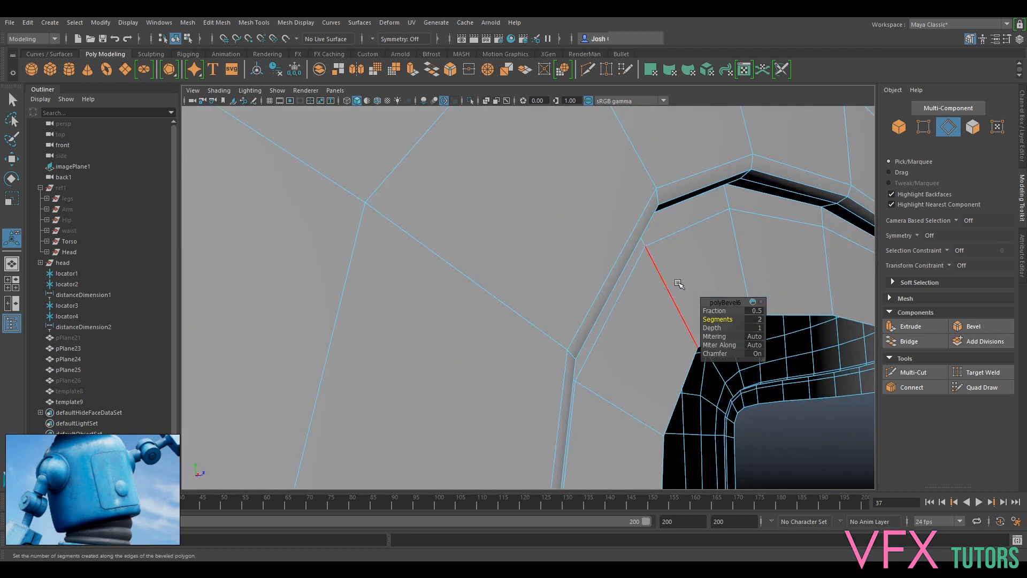
key("3")
middle_click_drag(758, 218, 718, 218)
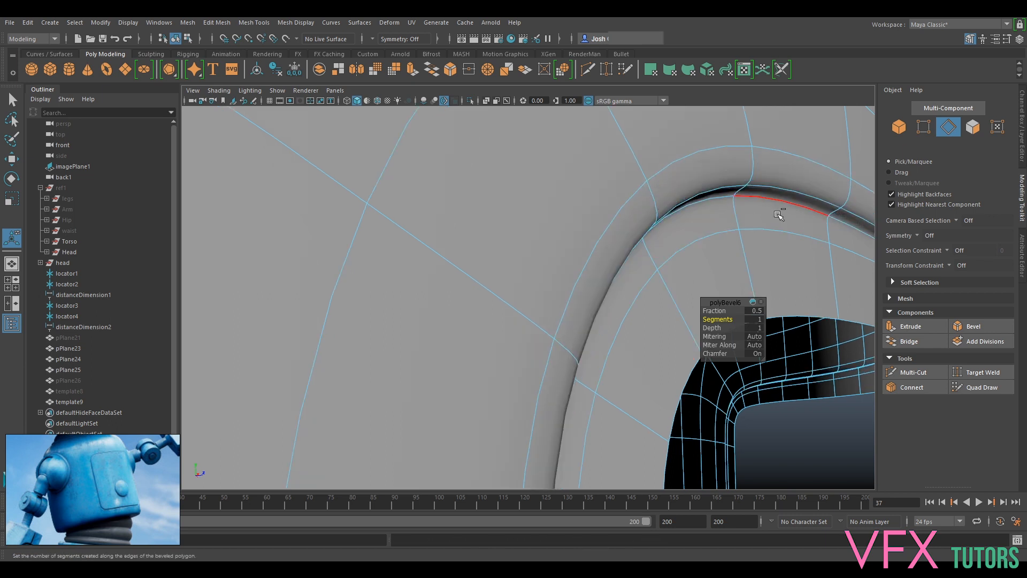
key("ctrl+z")
left_click_drag(813, 202, 626, 279, "alt")
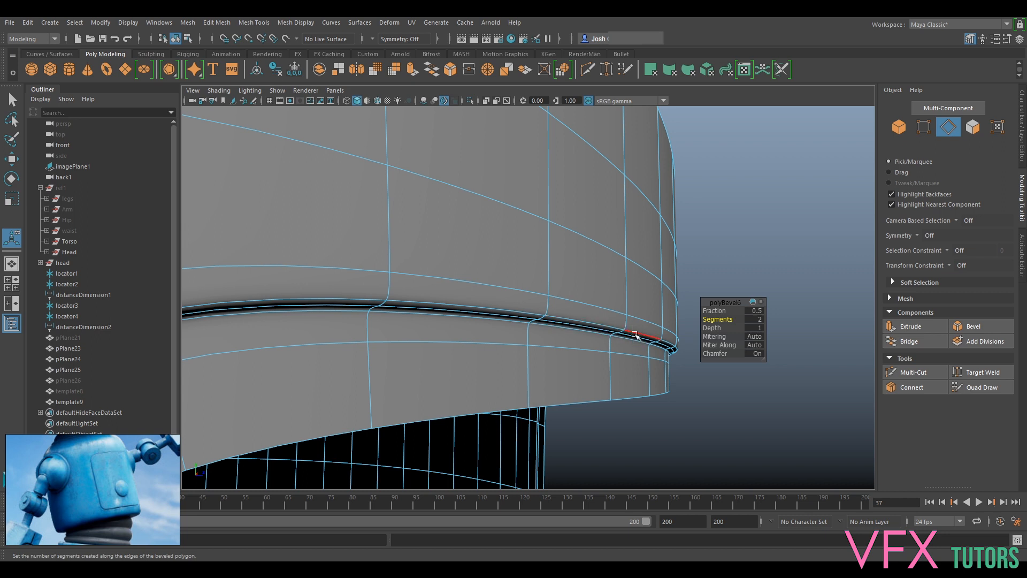
Step: Insert a supporting edge loop along the opening's lip, close beside the groove, and return to object mode with smooth preview on
key("1")
left_click_drag(639, 348, 569, 330, "alt")
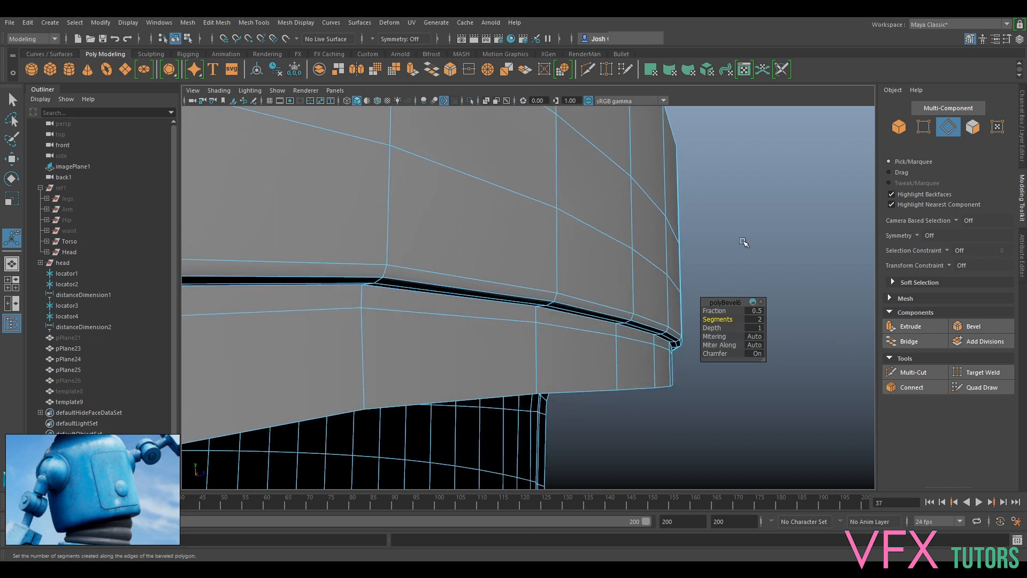
left_click(911, 373)
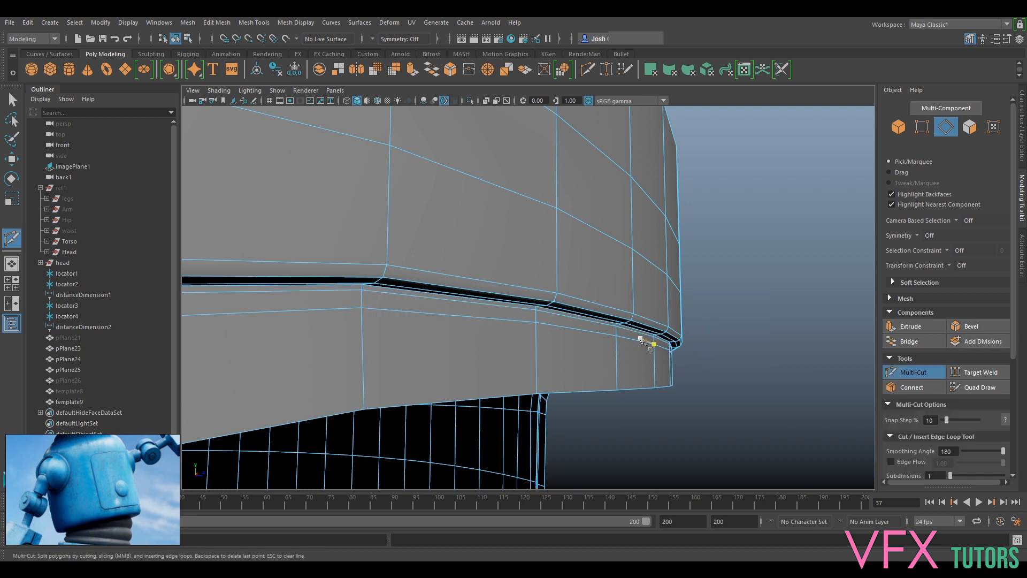
key("3")
left_click_drag(621, 340, 749, 300, "alt")
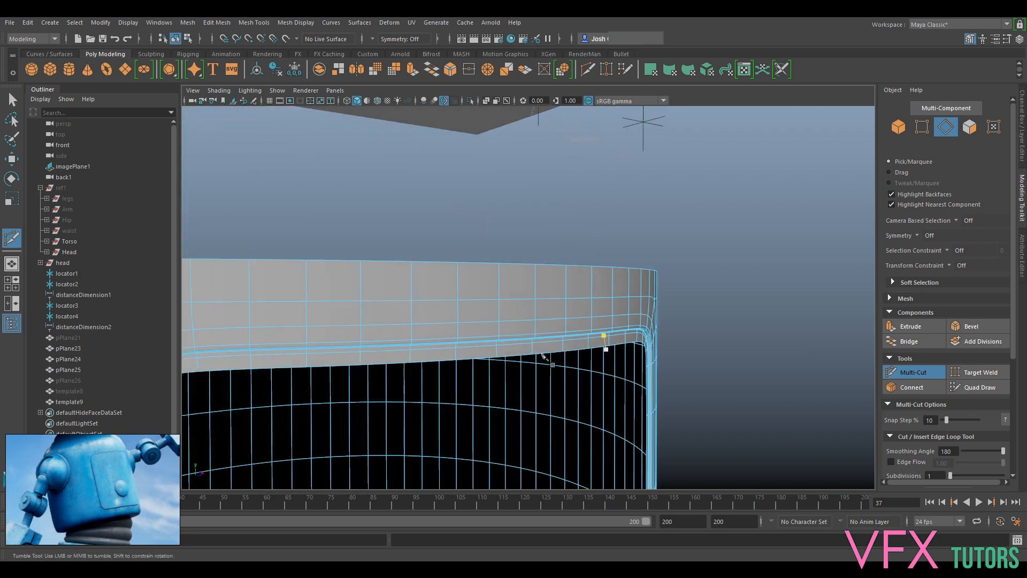
left_click(908, 371)
right_click_drag(591, 266, 668, 248)
left_click(728, 250)
Step: Show the hidden template8 mesh and hide template9
scroll(756, 281, "down", 3)
left_click_drag(755, 281, 709, 342, "alt")
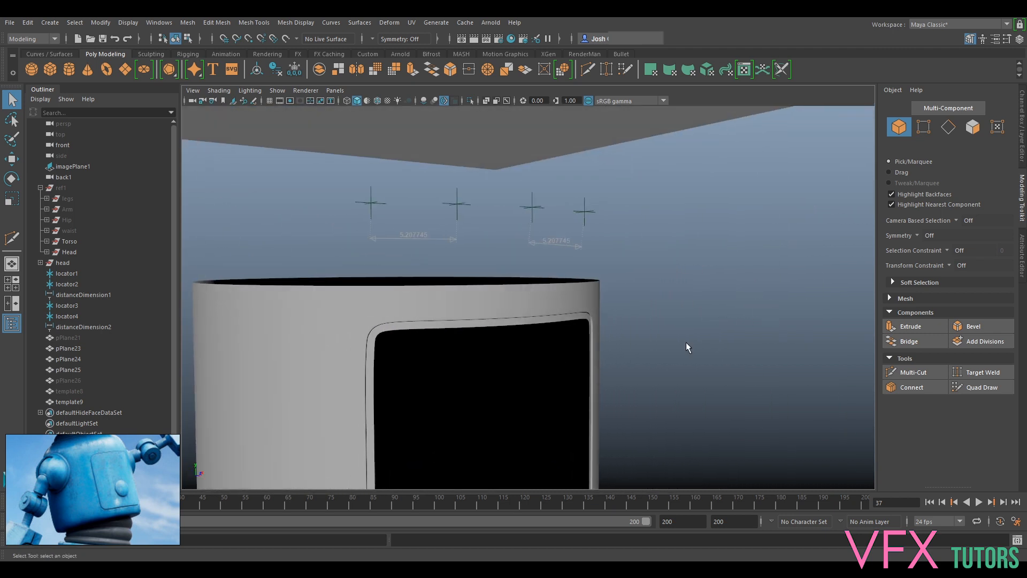
scroll(712, 316, "up", 5)
left_click_drag(715, 286, 650, 289, "alt")
scroll(650, 289, "up", 1)
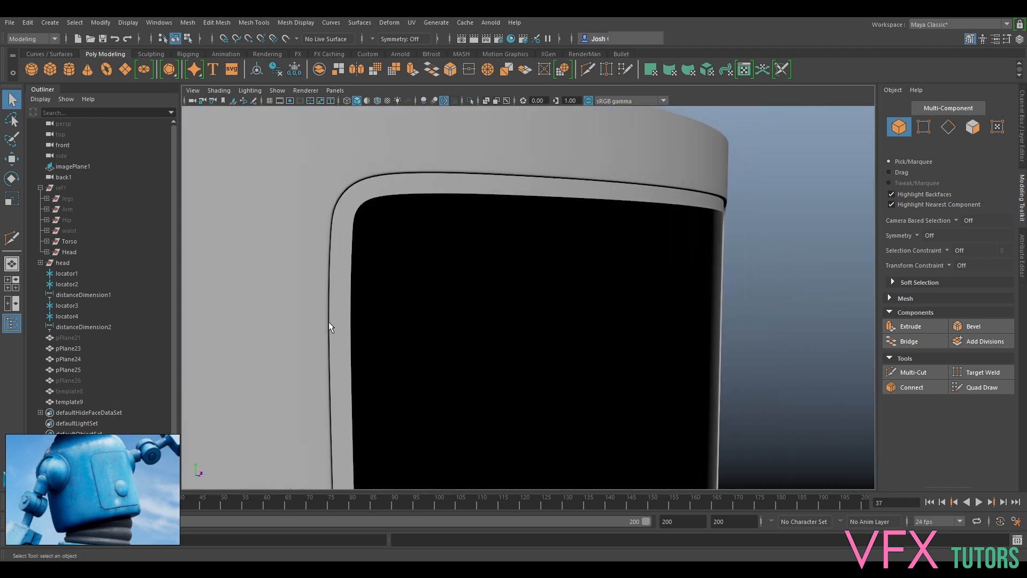
left_click(80, 391)
key("h")
left_click_drag(464, 272, 486, 277, "alt")
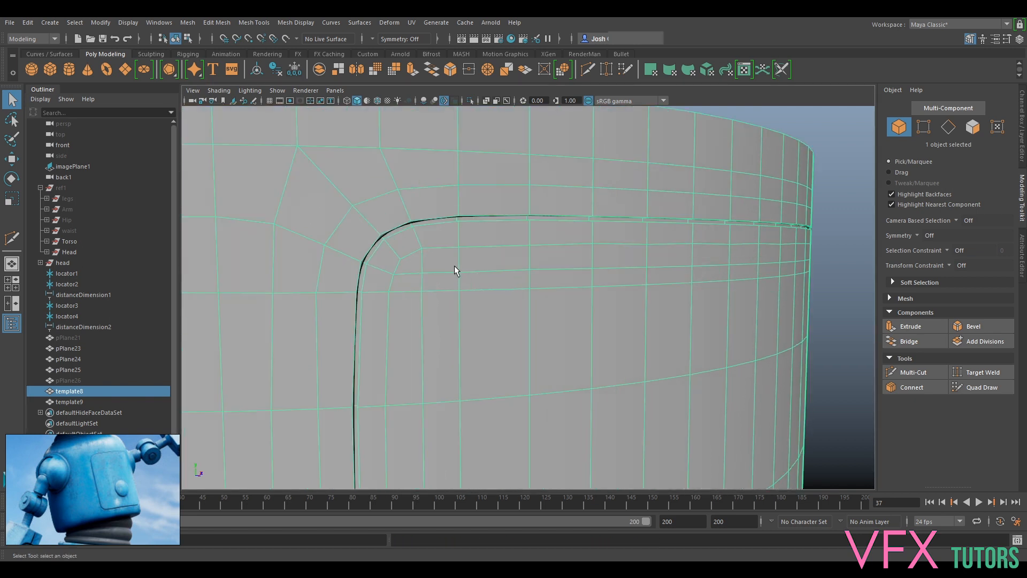
left_click(75, 401)
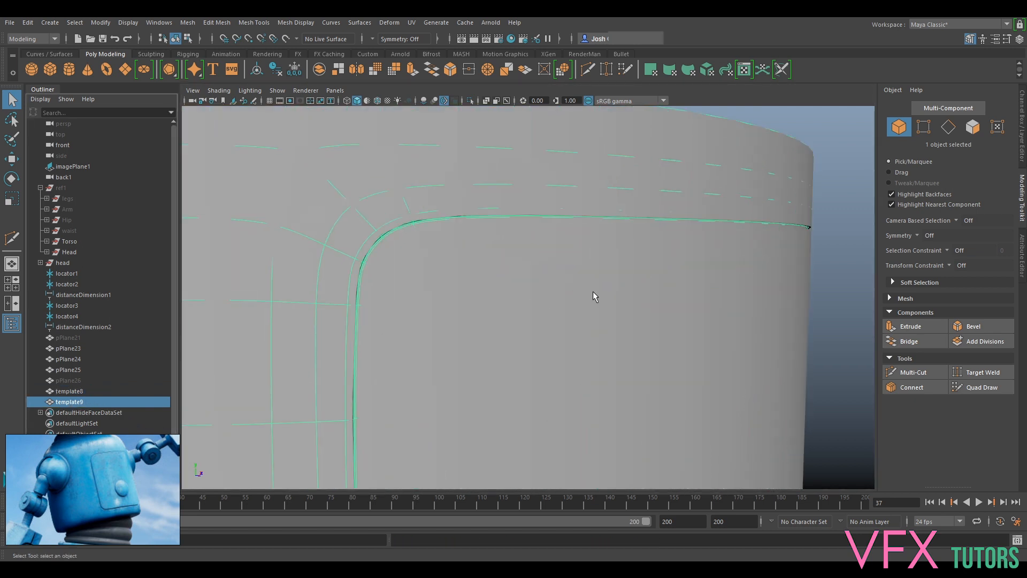
key("h")
key("Up")
Step: Delete a face loop along the groove and the surrounding body faces from template8, keeping only the inset panel with its thin rim
right_click_drag(493, 248, 503, 267)
left_click_drag(503, 267, 458, 264, "alt")
left_click(458, 260)
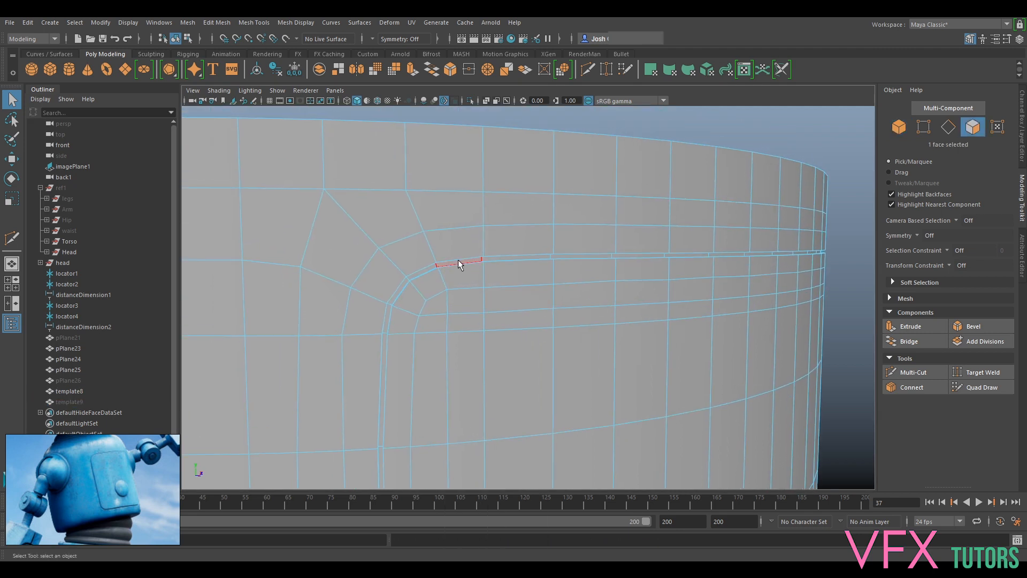
scroll(435, 270, "up", 4)
left_click_drag(471, 293, 483, 310, "alt")
double_click(474, 307, "shift")
key("Delete")
double_click(541, 249)
key("Delete")
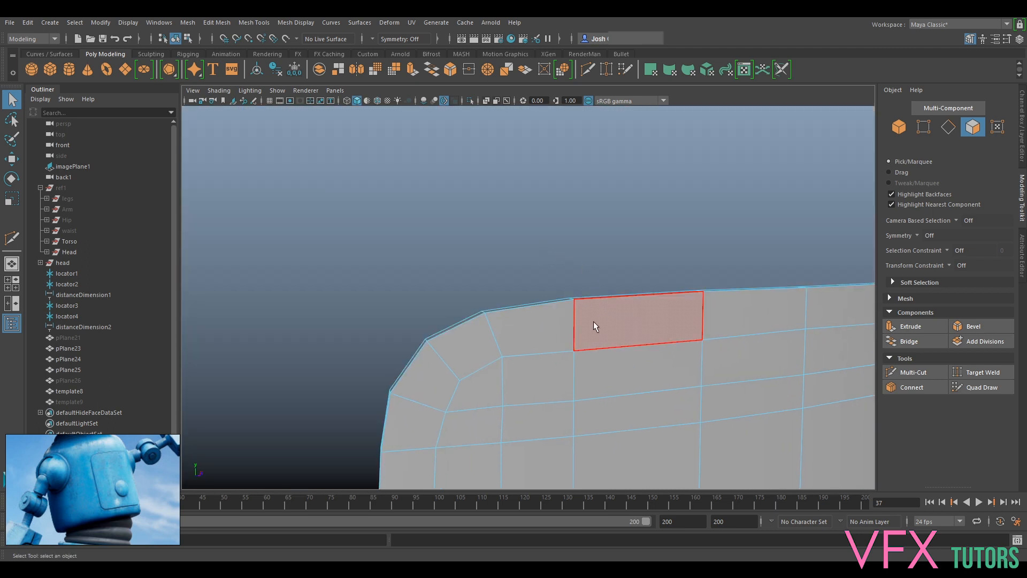
Step: Show template9 again and turn on smooth preview for the template8 panel
right_click_drag(660, 275, 716, 258)
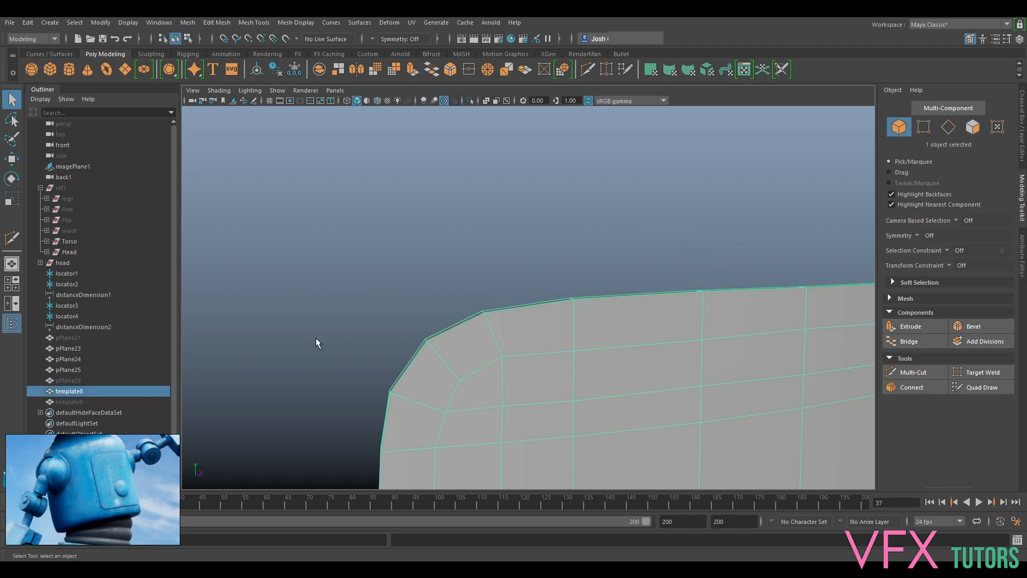
left_click(104, 402)
key("h")
scroll(450, 306, "down", 5)
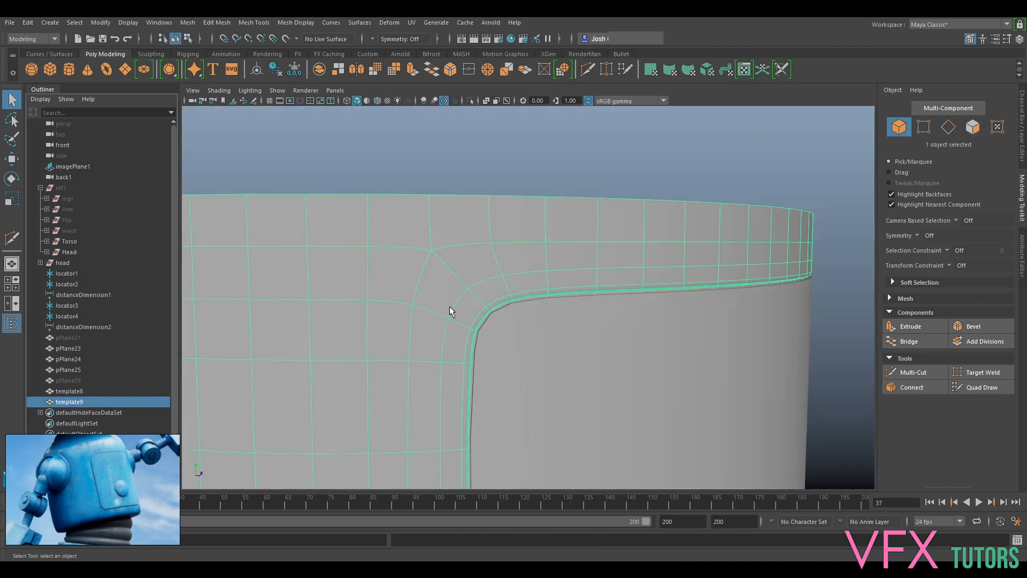
left_click(565, 332)
key("3")
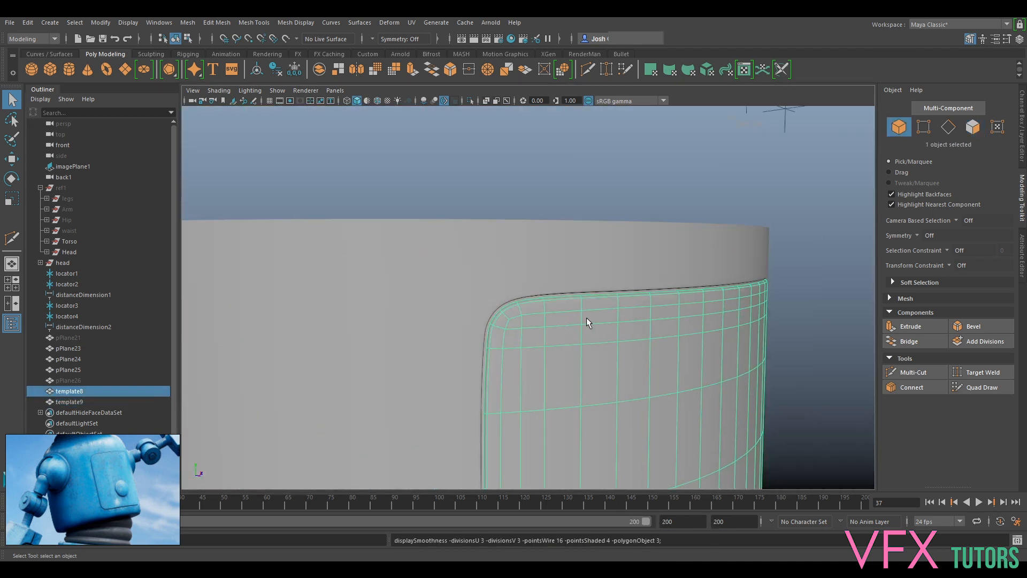
Step: Examine how the smoothed panel fits inside the body opening, especially the gap at its rounded corner
left_click(852, 367)
left_click_drag(853, 367, 632, 270, "alt")
left_click(566, 208)
left_click(579, 243)
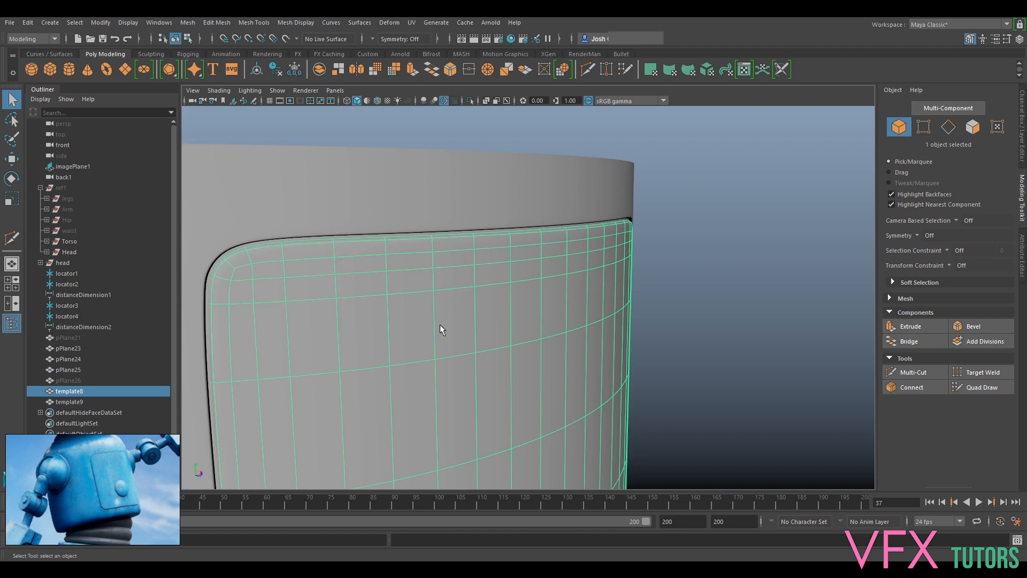
left_click_drag(440, 325, 457, 322, "alt")
right_click_drag(371, 263, 489, 287, "alt")
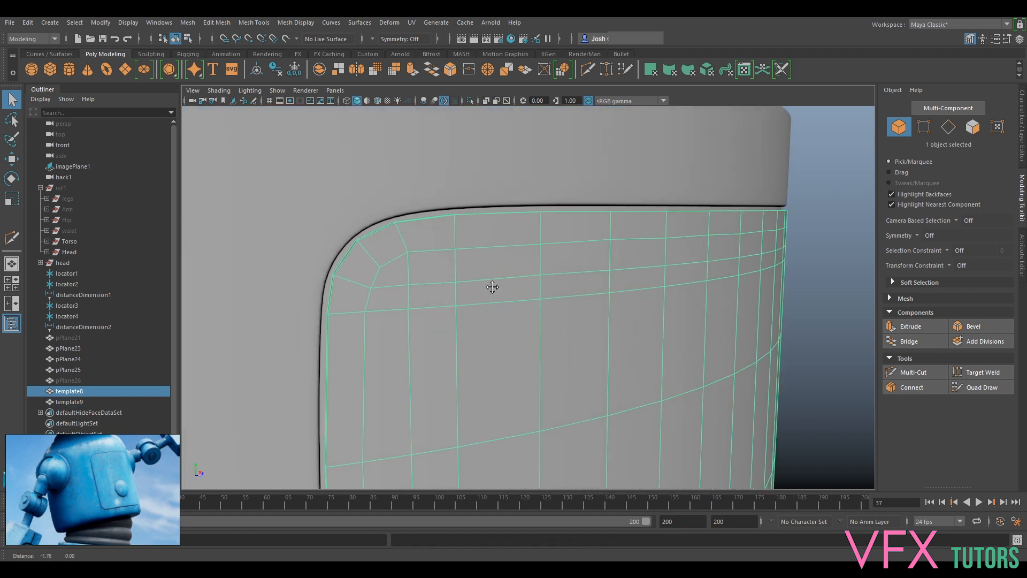
right_click_drag(426, 236, 531, 262, "alt")
Step: Select the face loop around the panel's rim and push it outward with Transform Component to narrow the gap
left_click(521, 255)
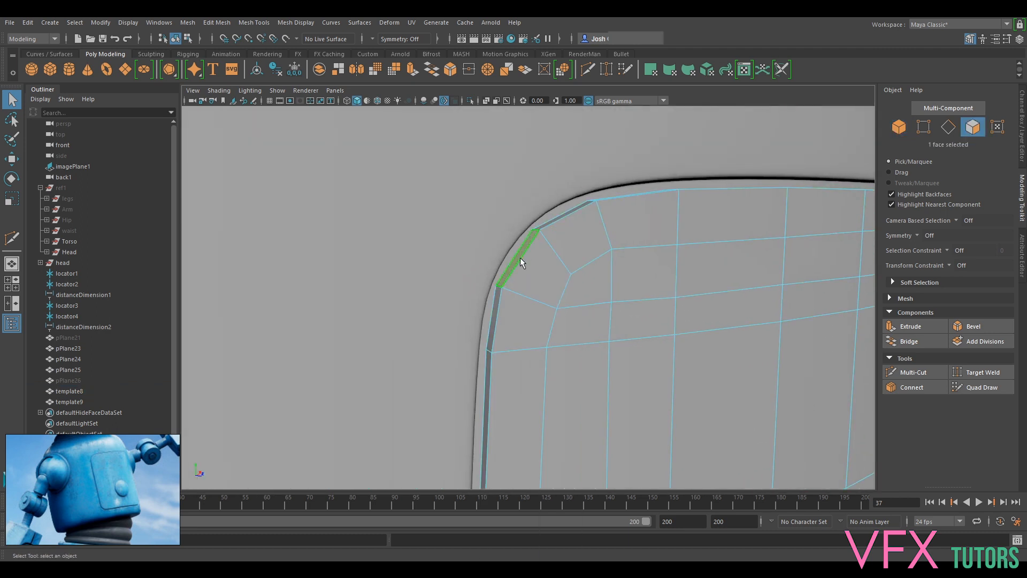
double_click(495, 303)
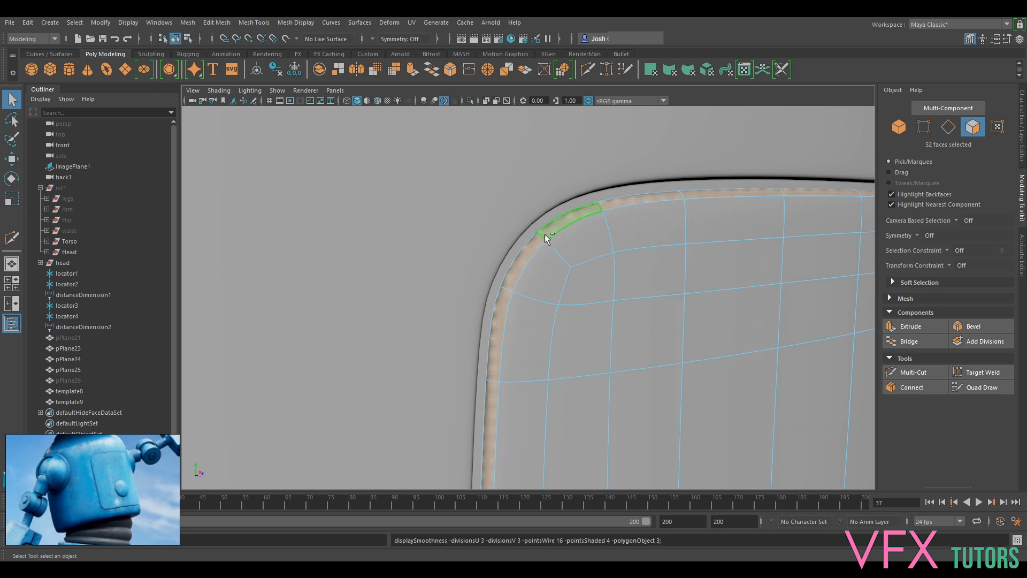
right_click_drag(545, 236, 546, 239, "shift")
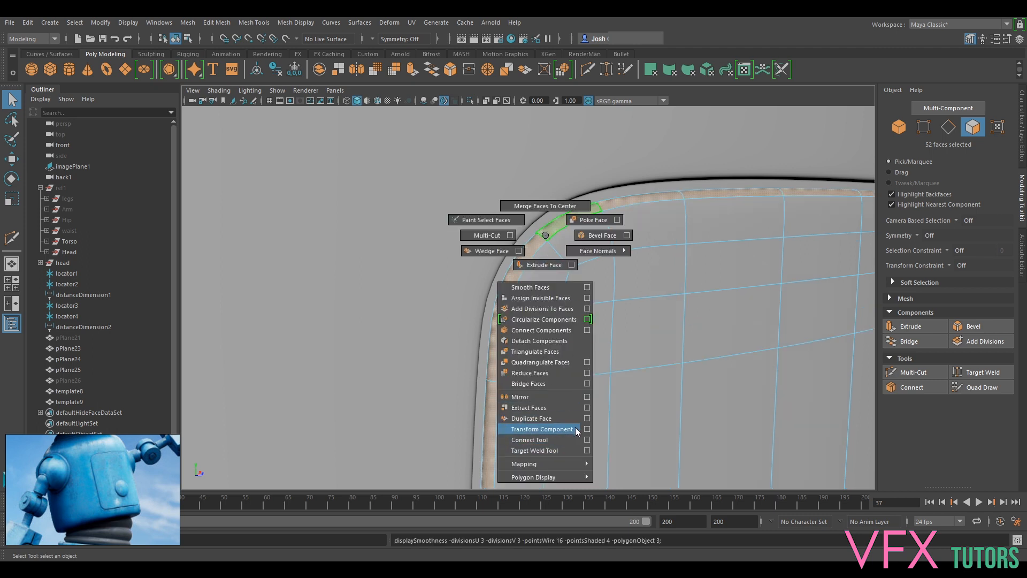
right_click_drag(576, 427, 575, 429, "shift")
left_click_drag(643, 300, 558, 270, "alt")
left_click_drag(710, 213, 710, 210)
left_click_drag(522, 319, 594, 283, "alt")
mouse_move(417, 271)
left_mouse_down("alt")
mouse_move(397, 279)
mouse_move(406, 278)
left_mouse_up("alt")
left_click_drag(835, 133, 836, 132)
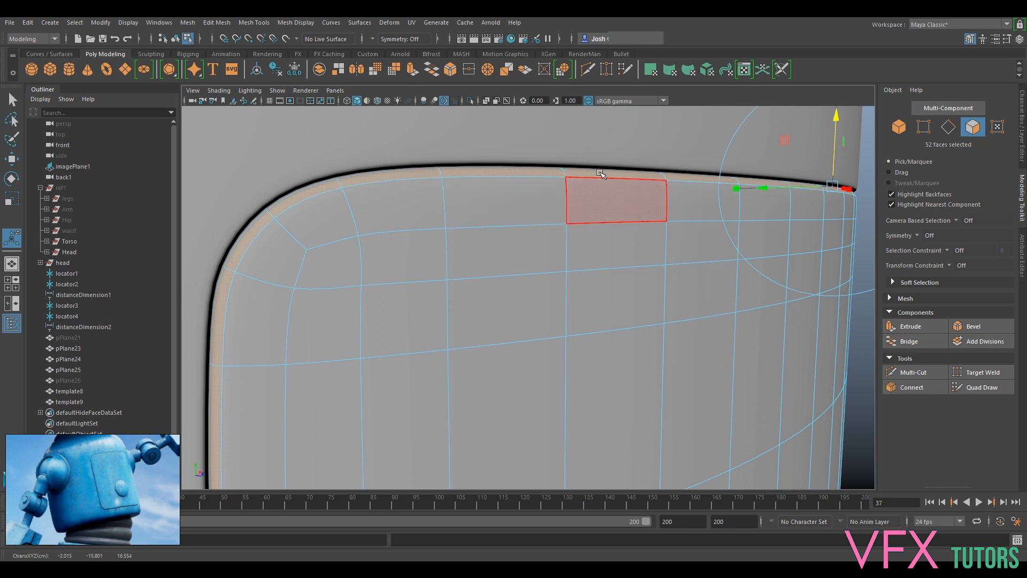
Step: Bevel the panel's outer rim edge loop with an adjusted segment count, and restore smooth preview in object mode
key("1")
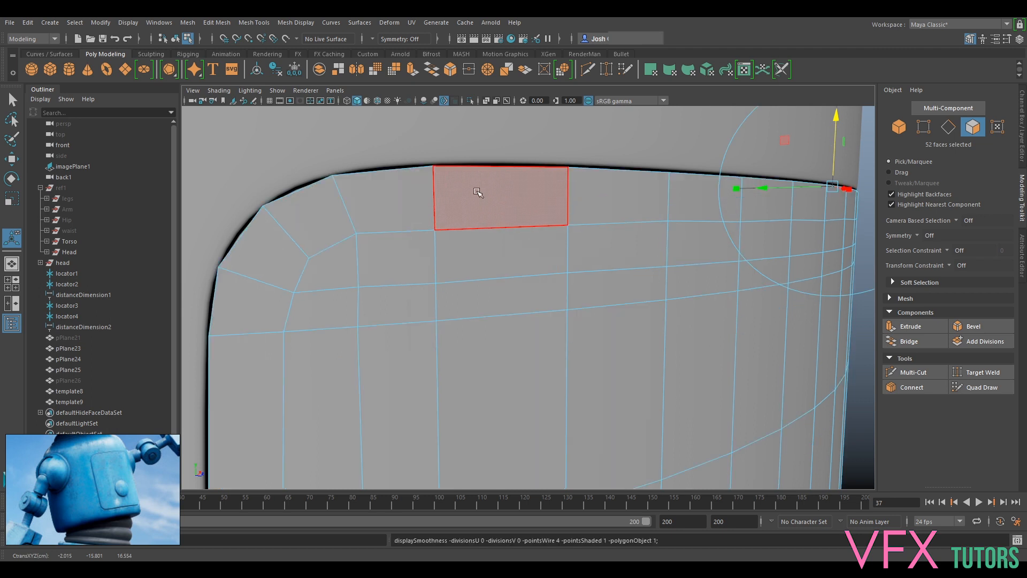
left_click_drag(556, 218, 573, 220, "alt")
right_click_drag(633, 251, 631, 218)
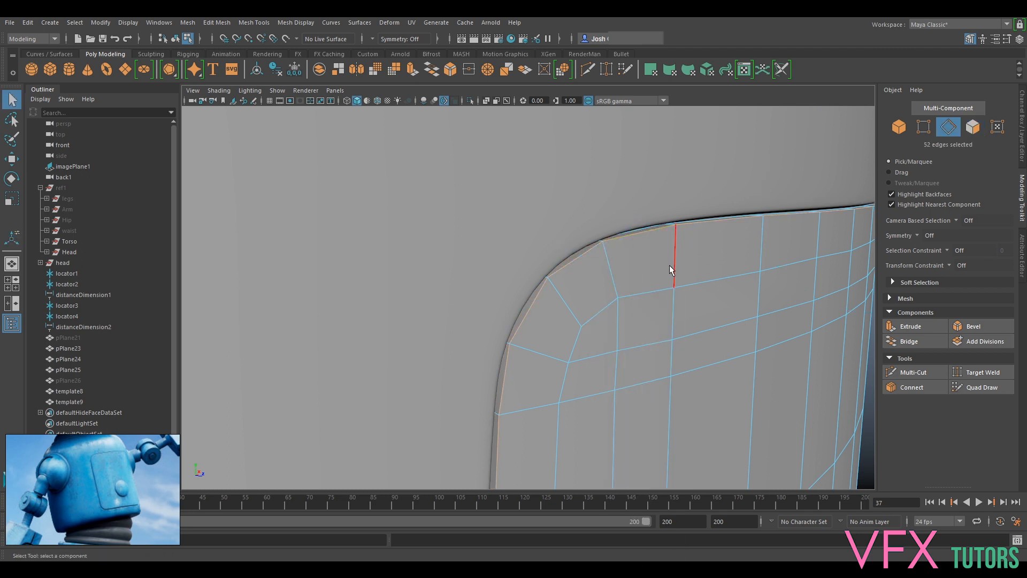
left_click(972, 325)
left_click(717, 319)
mouse_move(717, 319)
middle_mouse_down()
mouse_move(731, 319)
mouse_move(719, 311)
middle_mouse_up()
right_click_drag(703, 244, 733, 233)
key("3")
Step: Inspect the bevelled panel rim and its seam with the body from close up and from other angles
mouse_move(692, 247)
left_mouse_down("alt")
mouse_move(692, 264)
mouse_move(771, 291)
mouse_move(760, 306)
mouse_move(775, 294)
mouse_move(781, 305)
mouse_move(635, 242)
mouse_move(689, 305)
mouse_move(644, 300)
mouse_move(637, 284)
mouse_move(383, 256)
mouse_move(483, 236)
left_mouse_up("alt")
left_click(775, 293)
scroll(665, 287, "up", 3)
left_click(633, 262)
key("w")
left_click_drag(697, 287, 625, 261, "alt")
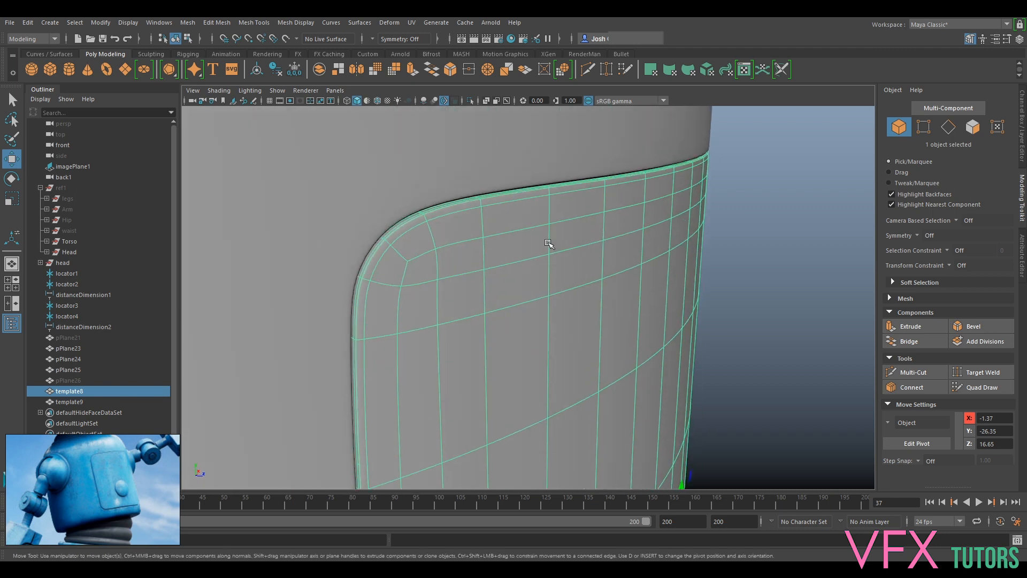
right_click_drag(450, 210, 503, 302, "alt")
key("3")
left_click_drag(470, 271, 494, 279, "alt")
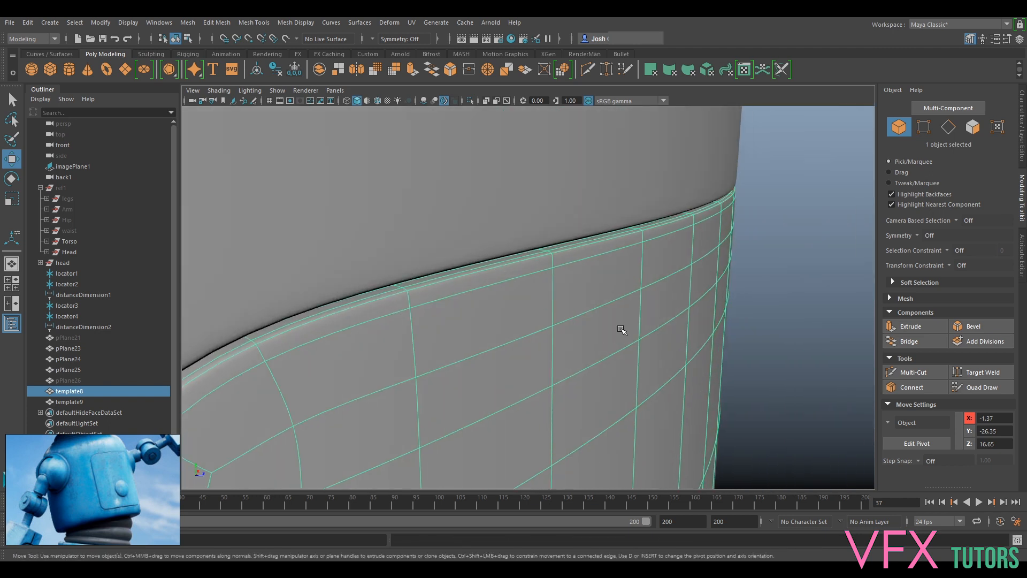
right_click_drag(621, 330, 573, 353, "alt")
left_click_drag(573, 353, 552, 338, "alt")
left_click(772, 257)
right_click_drag(772, 257, 678, 283, "alt")
left_click_drag(678, 282, 546, 239, "alt")
Step: Select the panel and move it slightly along Z to a position of 16.71
left_click(547, 328)
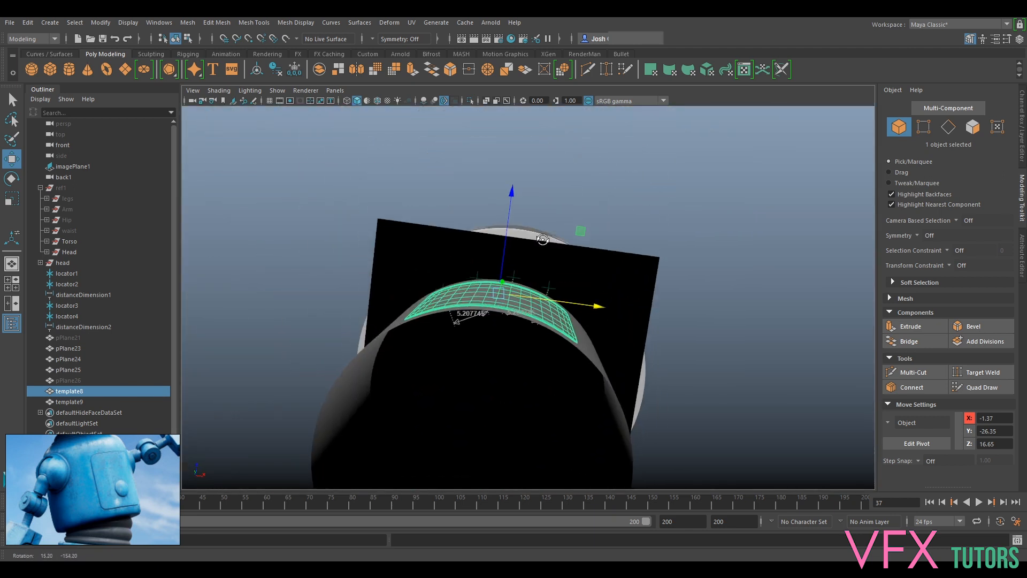
right_click_drag(545, 239, 527, 307, "alt")
middle_click_drag(527, 308, 622, 310, "alt")
left_click_drag(623, 309, 682, 314, "alt")
scroll(694, 291, "up", 3)
middle_click_drag(693, 292, 601, 375, "alt")
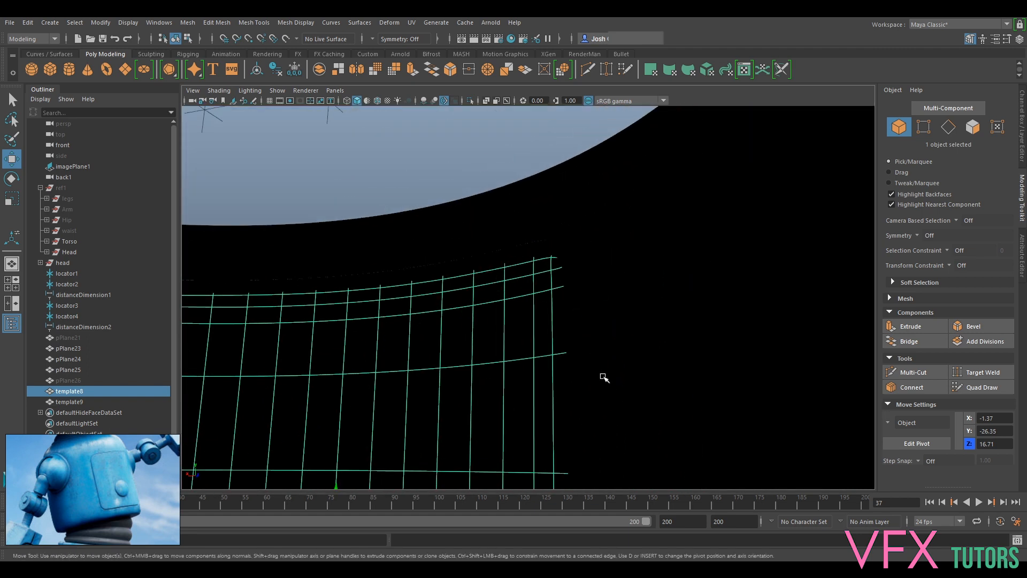
Step: Select the template8 panel and isolate it in the viewport
left_click(612, 349)
left_click_drag(602, 336, 473, 335, "alt")
scroll(468, 320, "up", 3)
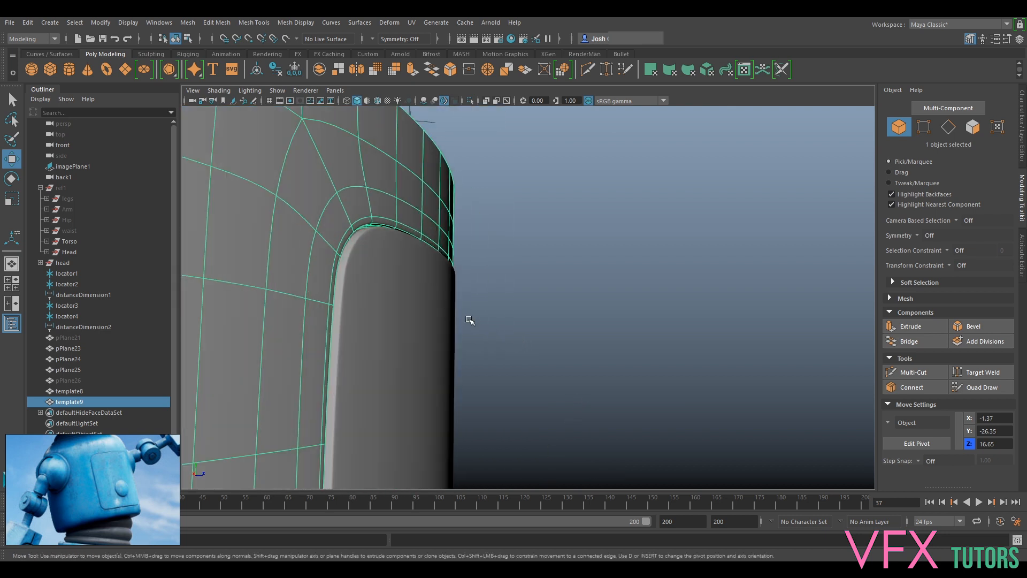
left_click(404, 295)
left_click_drag(404, 295, 429, 270, "alt")
key("ctrl+1")
scroll(409, 290, "up", 2)
middle_click_drag(411, 291, 418, 289, "alt")
left_click_drag(439, 289, 518, 282, "alt")
Step: Select the panel's outer border edge loop and move it back along Z to about 15.12
right_click_drag(489, 275, 493, 243)
double_click(494, 262)
left_click_drag(493, 262, 431, 344, "alt")
left_click_drag(527, 332, 526, 333)
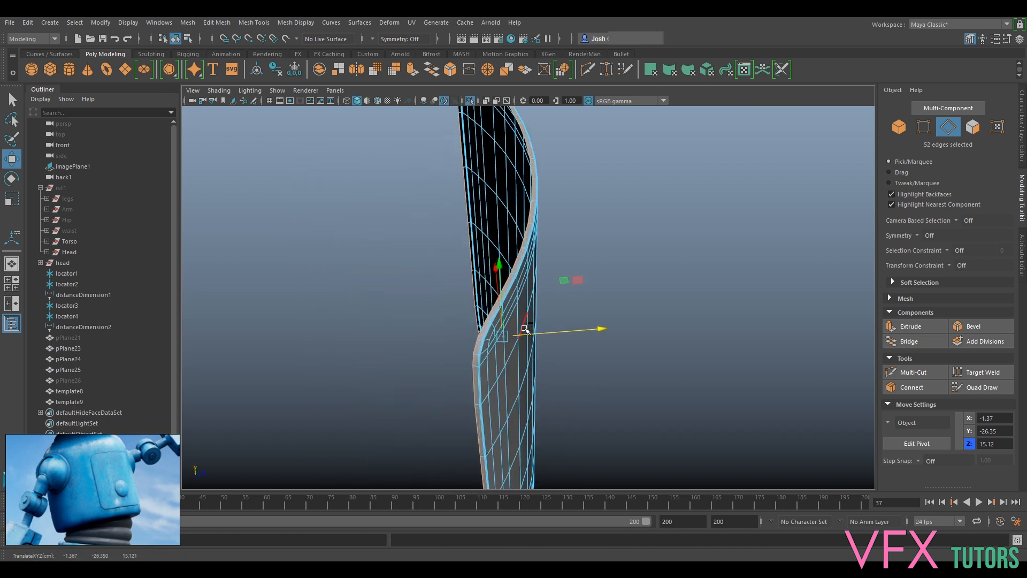
Step: Extrude the panel's border edge loop to form an inner rim on its back side
key("ctrl+e")
left_click_drag(503, 174, 525, 194, "alt")
left_click_drag(400, 176, 409, 192)
left_click_drag(599, 235, 529, 270, "alt")
left_click_drag(637, 294, 641, 317, "alt")
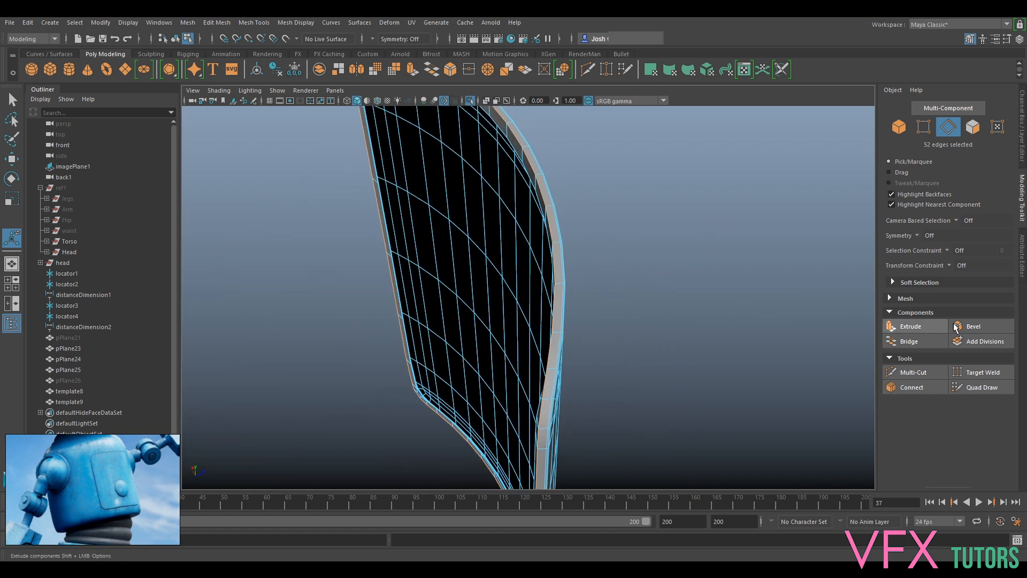
Step: Bevel the selected rim edges with fraction 0.3 and one segment, and show the panel in smooth preview
left_click(971, 326)
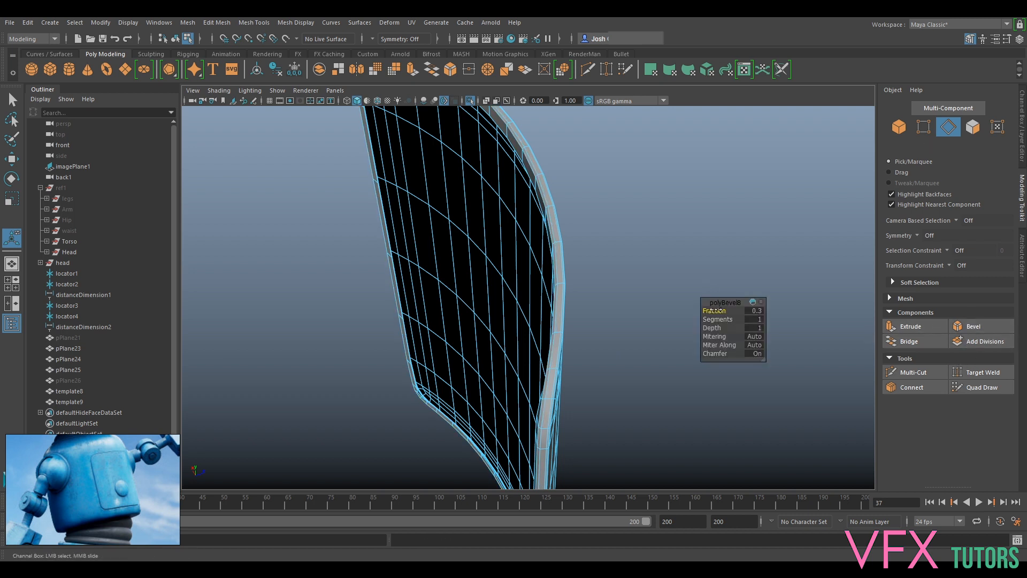
right_click_drag(554, 212, 582, 192)
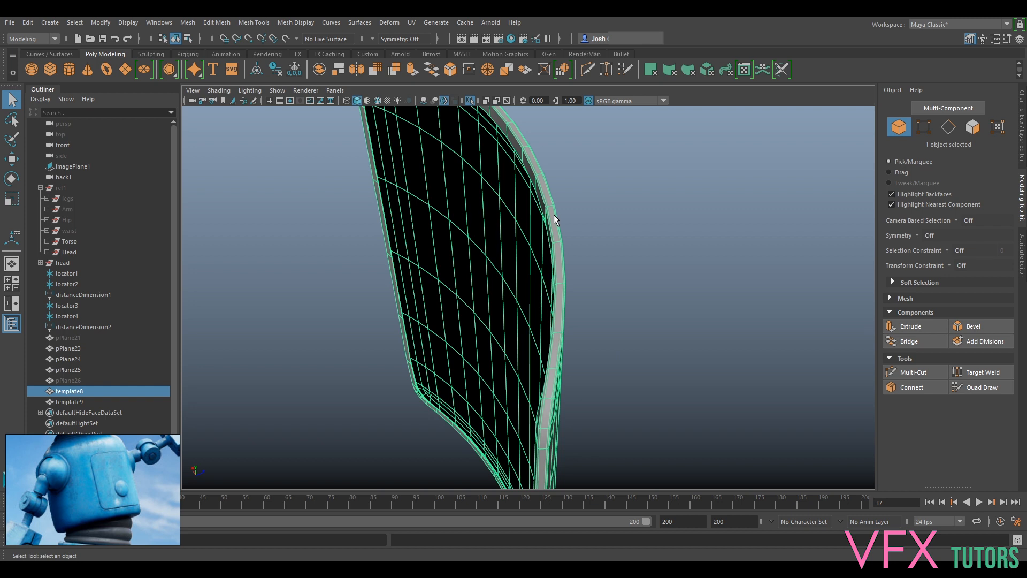
key("3")
Step: Return to object mode, end the panel's isolation to show the whole model, and clear the selection
left_click_drag(609, 240, 544, 241, "alt")
right_click_drag(546, 242, 577, 215)
key("ctrl+1")
left_click(763, 235)
left_click_drag(749, 240, 719, 303, "alt")
left_click_drag(669, 375, 551, 253, "alt")
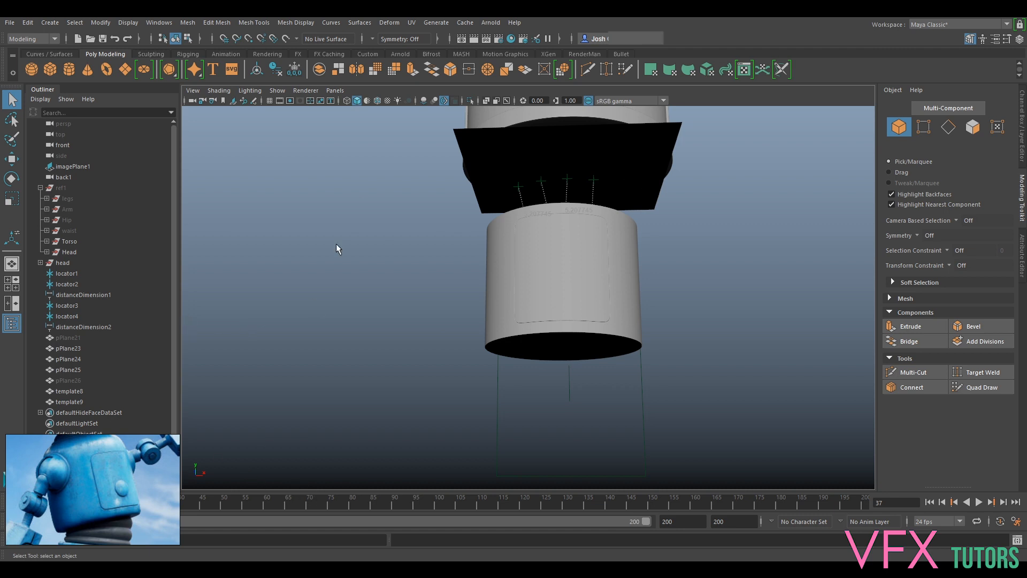
Step: Switch the viewport to the front orthographic view
left_click(335, 91)
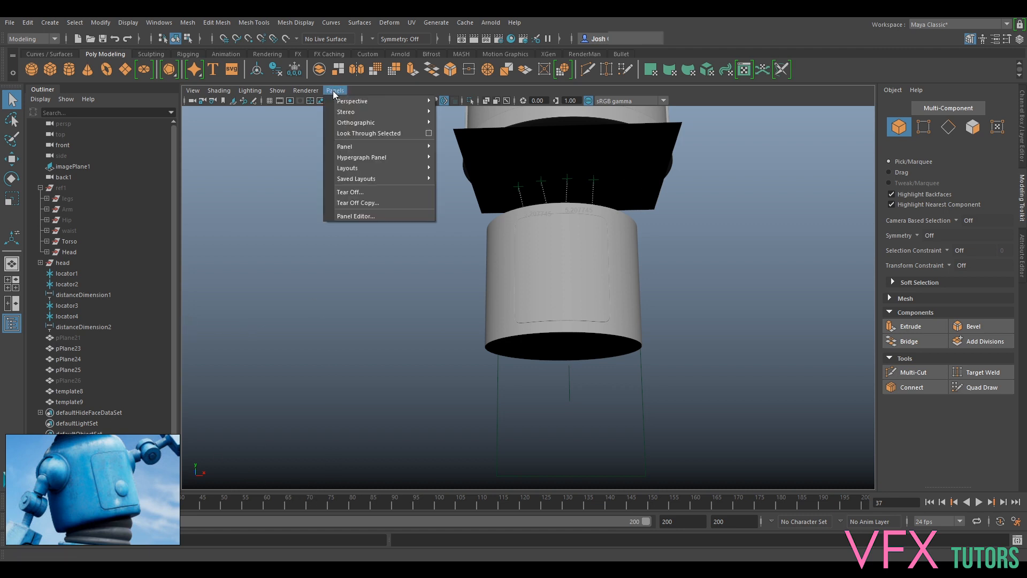
mouse_move(359, 127)
left_click(461, 129)
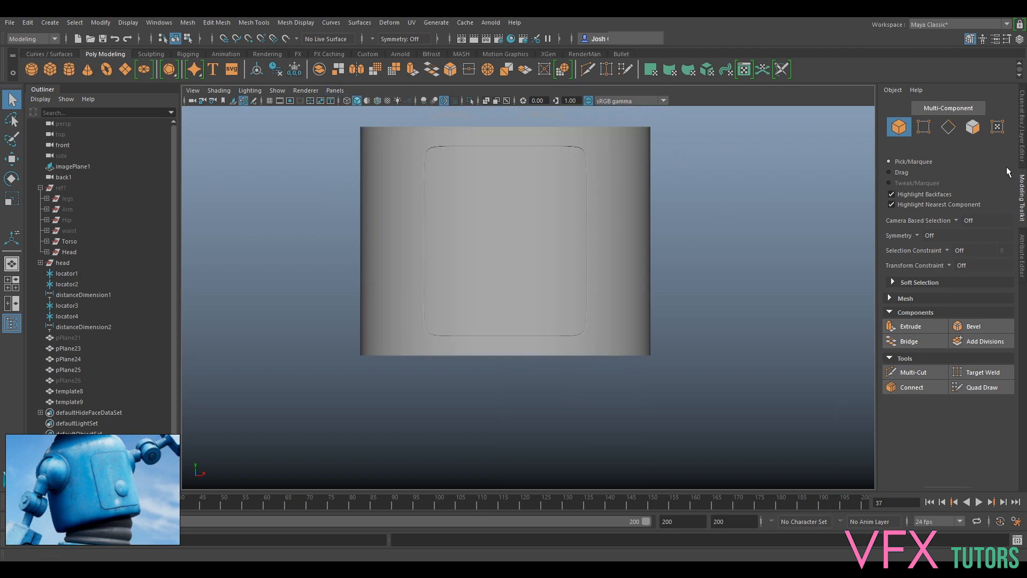
Step: Show the ref layer's reference image and display the models in wireframe over it
left_click(1022, 155)
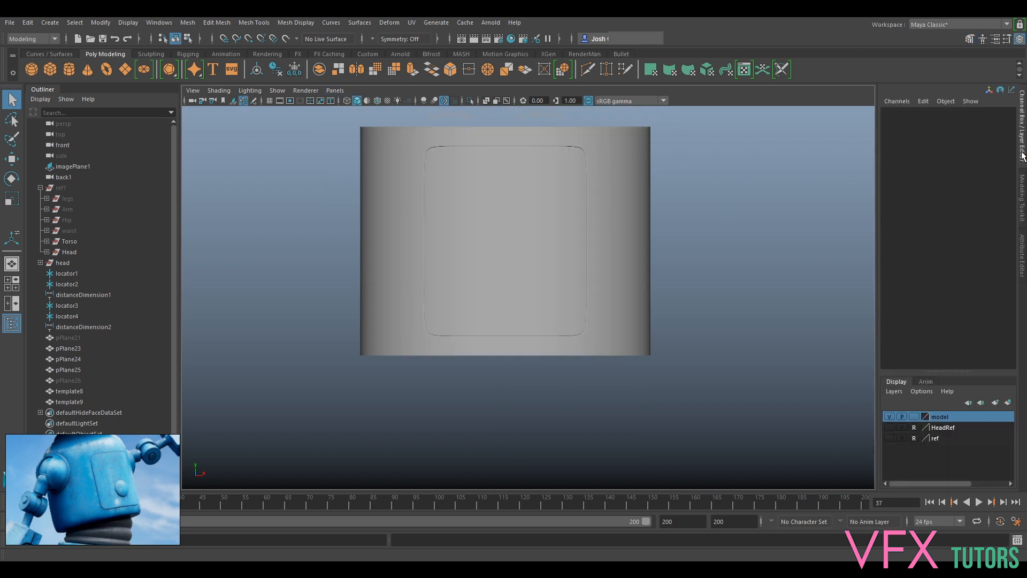
left_click(890, 439)
left_click(218, 90)
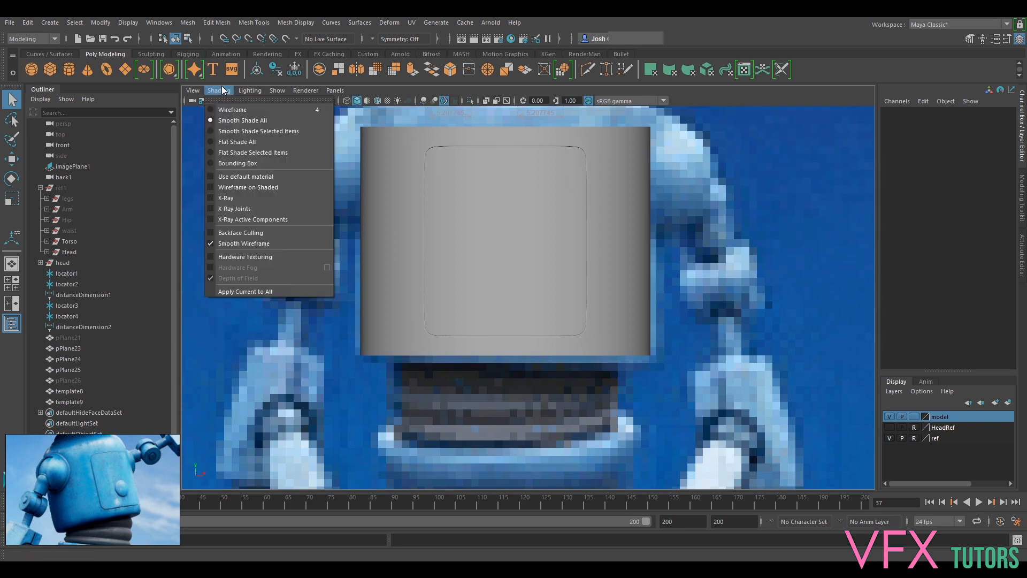
left_click(248, 110)
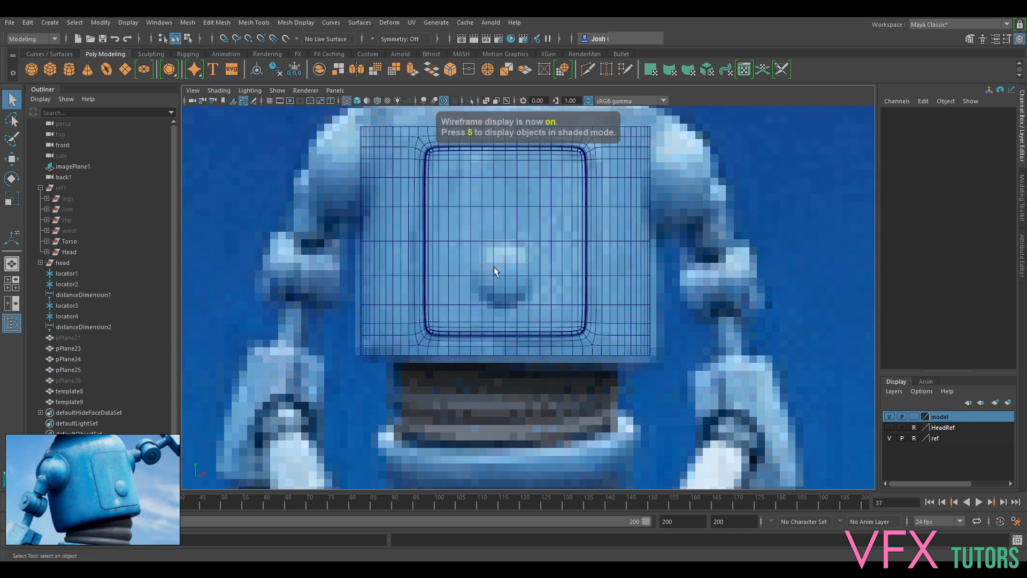
middle_click_drag(740, 183, 759, 281, "alt")
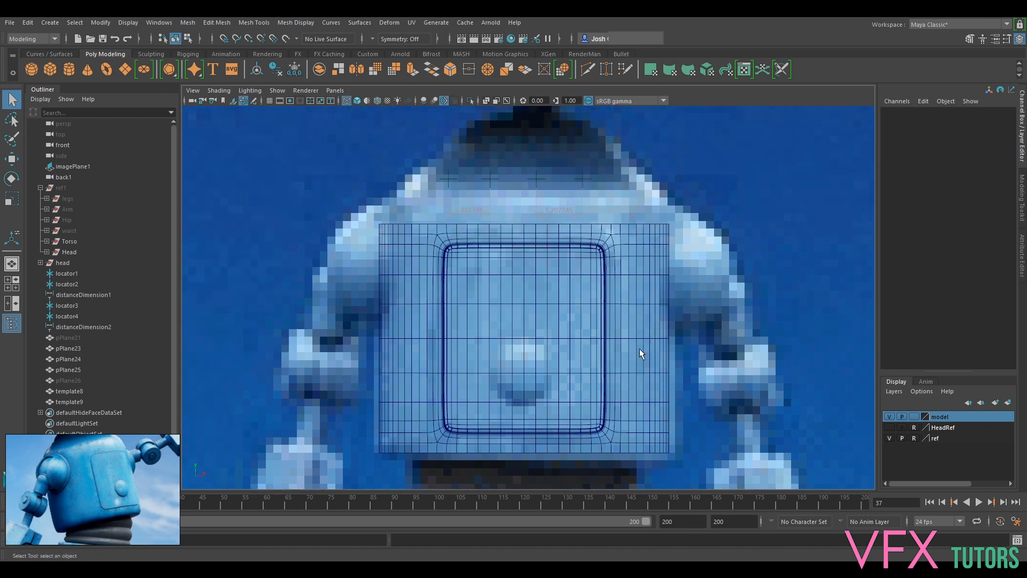
Step: Create a polygon sphere and snap it to a vertex at the lower middle of the torso panel, over the reference button
left_click(651, 302)
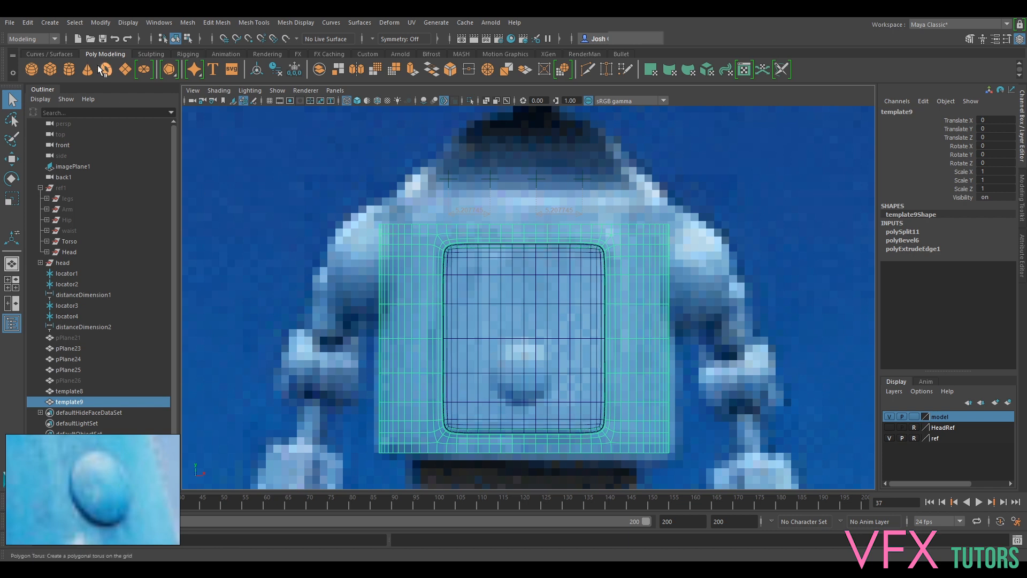
left_click(31, 69)
key("w")
scroll(586, 401, "down", 4)
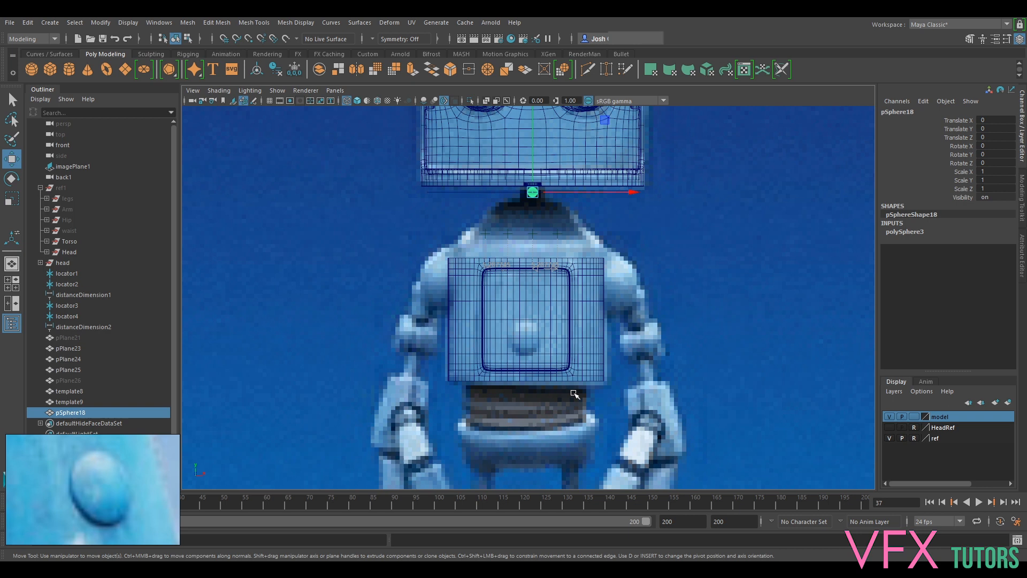
scroll(539, 255, "down", 1)
key("v")
left_click_drag(533, 209, 529, 331)
scroll(559, 368, "up", 3)
scroll(559, 368, "up", 2)
Step: Scale the sphere uniformly to about 3.7 to match the reference button and set its X rotation to 90
key("r")
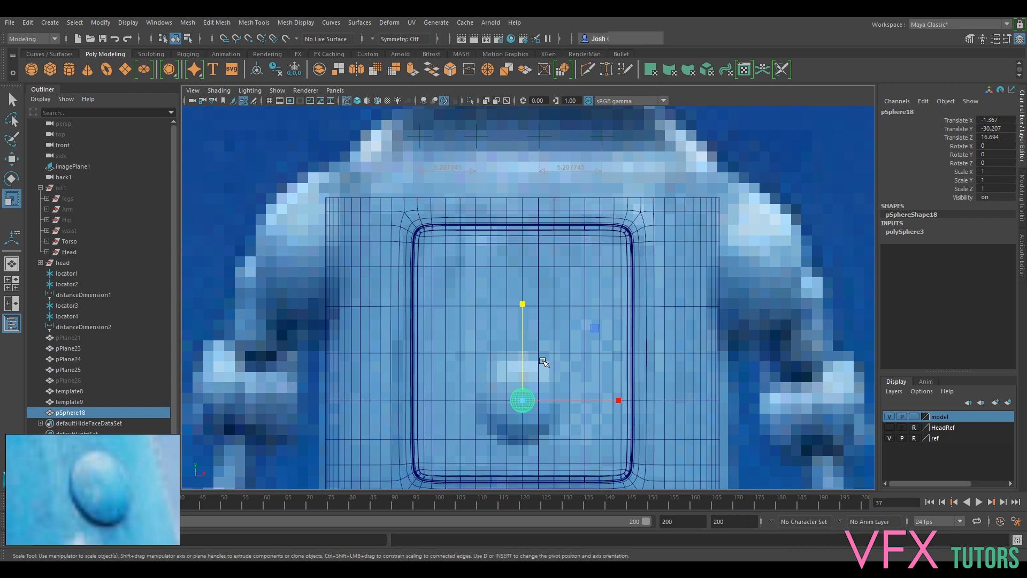
left_click_drag(525, 398, 584, 397)
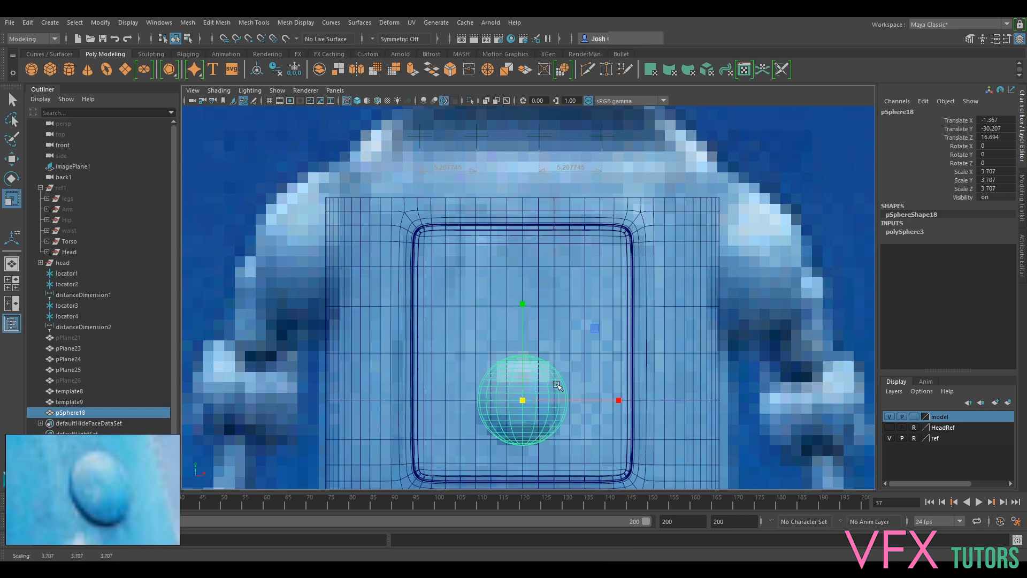
key("e")
left_click_drag(523, 368, 531, 466)
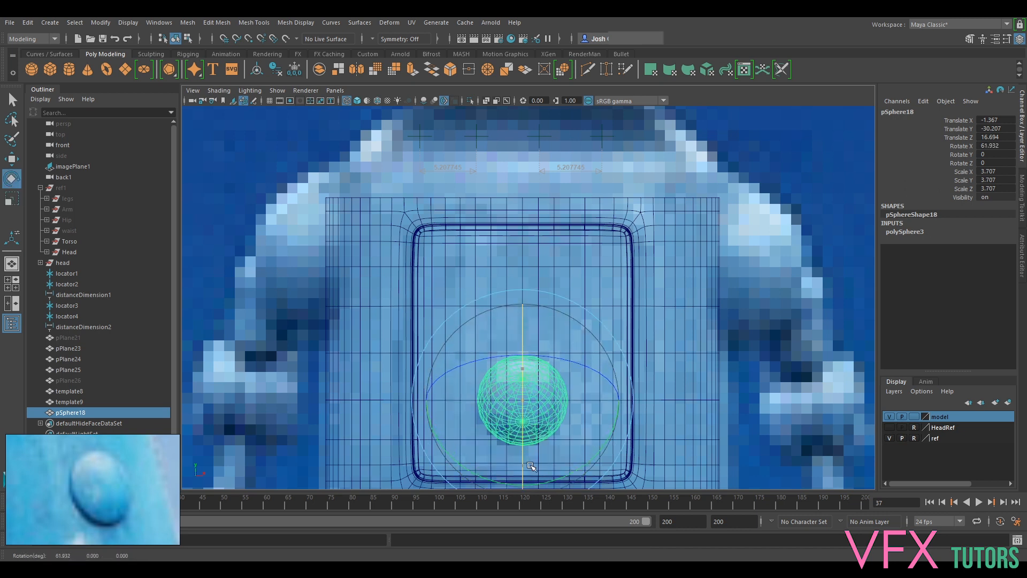
left_click(997, 148)
type("90")
key("Return")
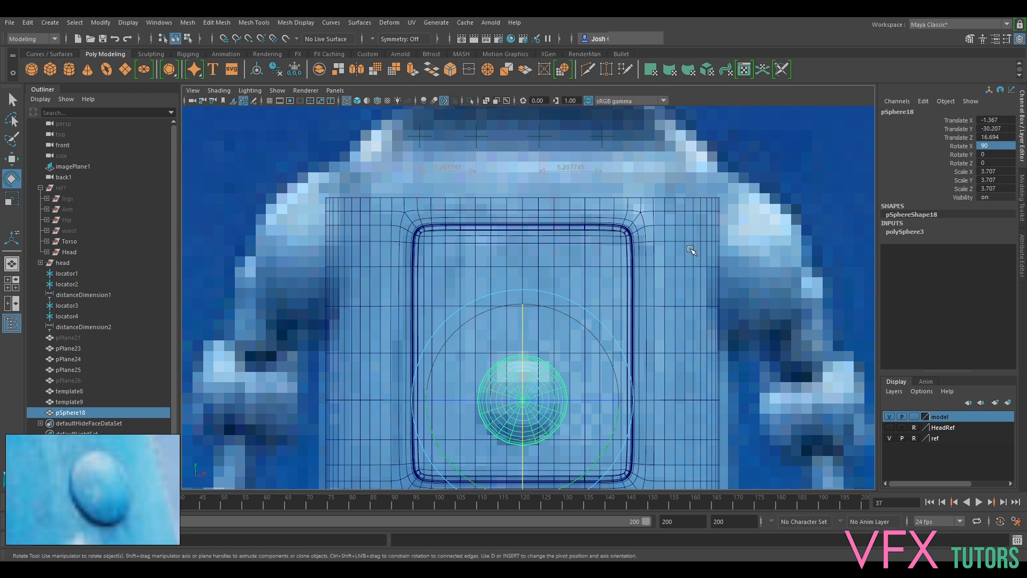
Step: Return to the perspective view with Smooth Shade All and frame the sphere from the side
left_click(335, 90)
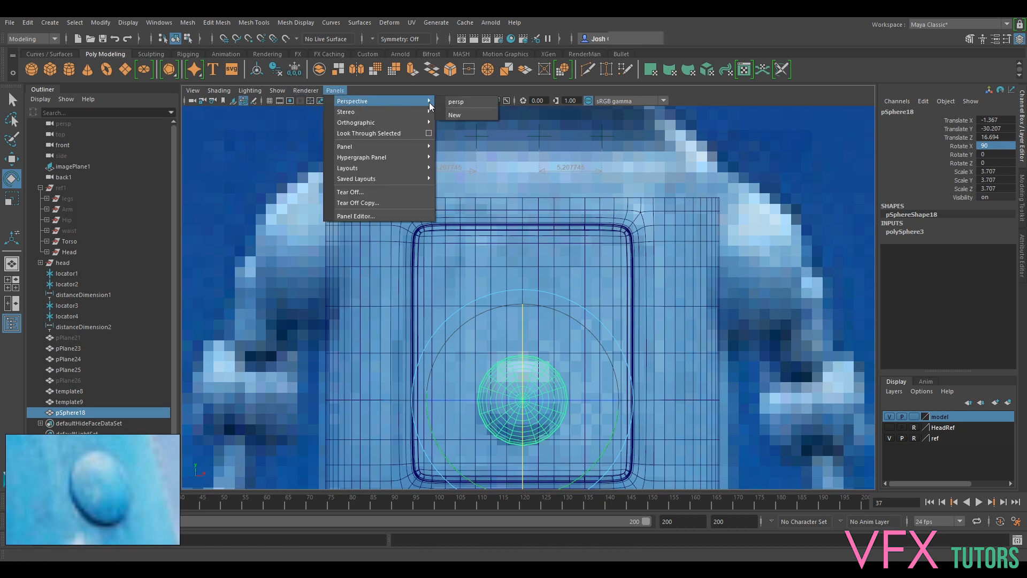
left_click(456, 102)
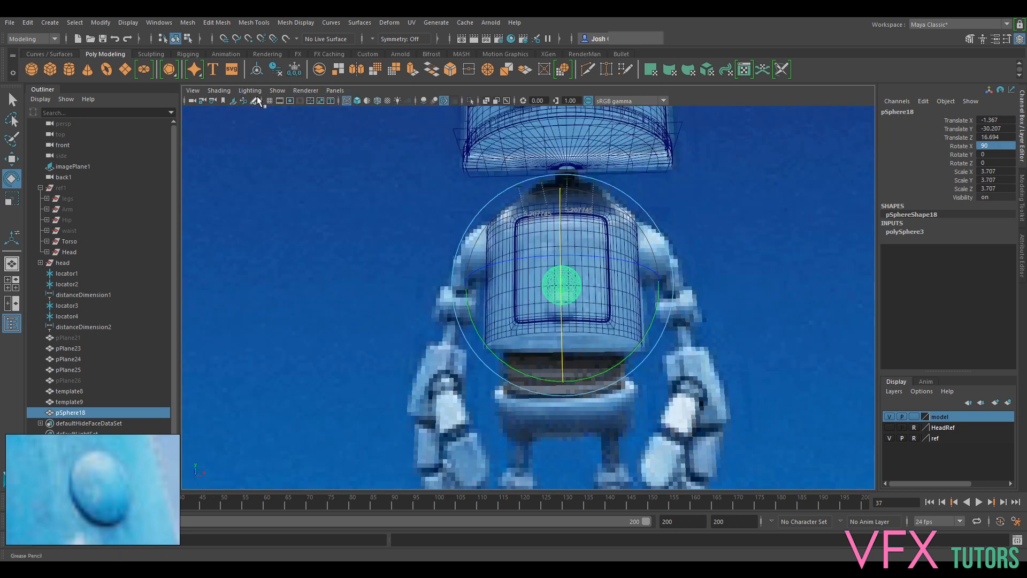
left_click(219, 90)
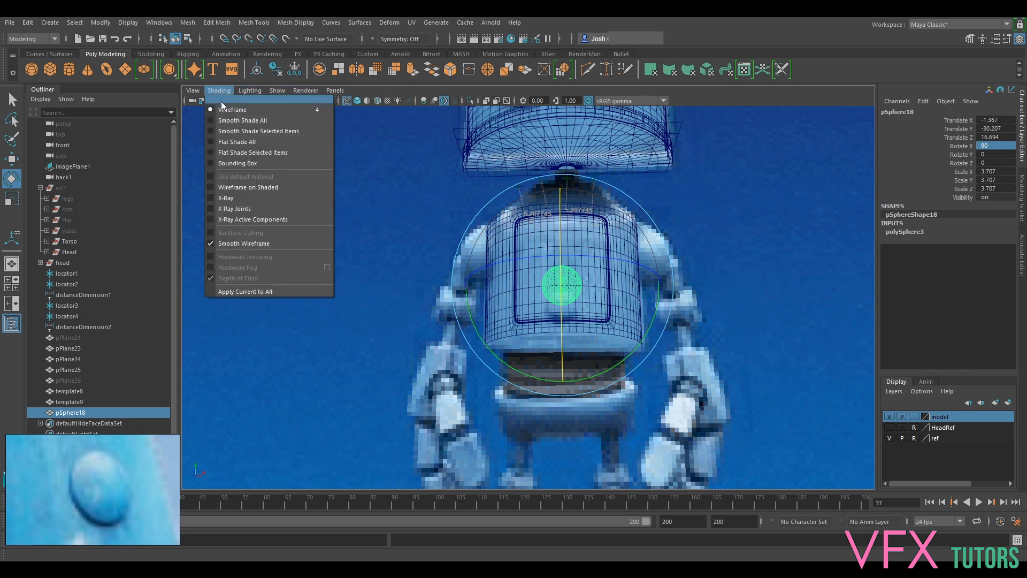
left_click(231, 122)
left_click_drag(561, 324, 688, 369, "alt")
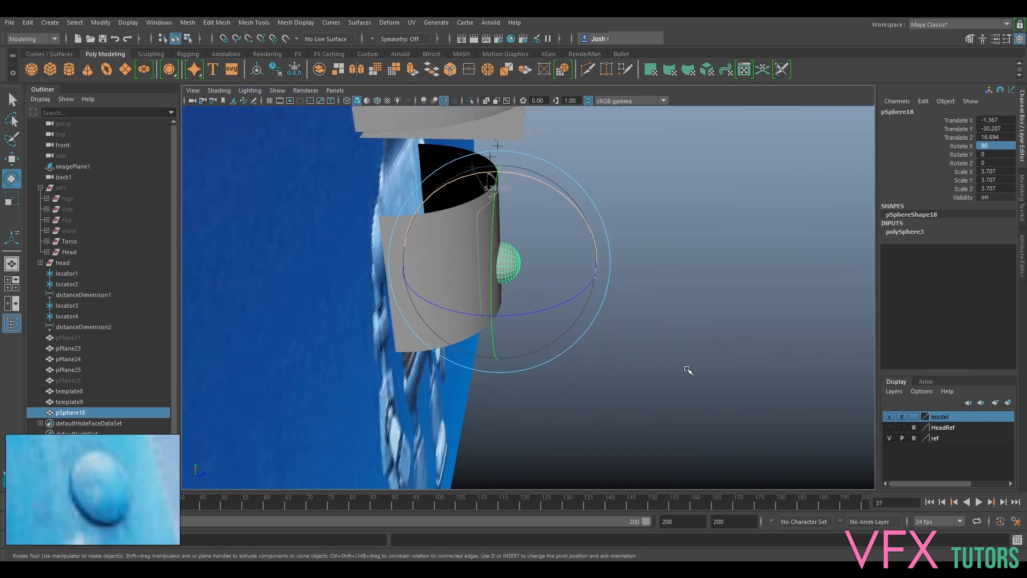
scroll(618, 292, "up", 4)
middle_click_drag(525, 252, 577, 325, "alt")
scroll(578, 326, "up", 2)
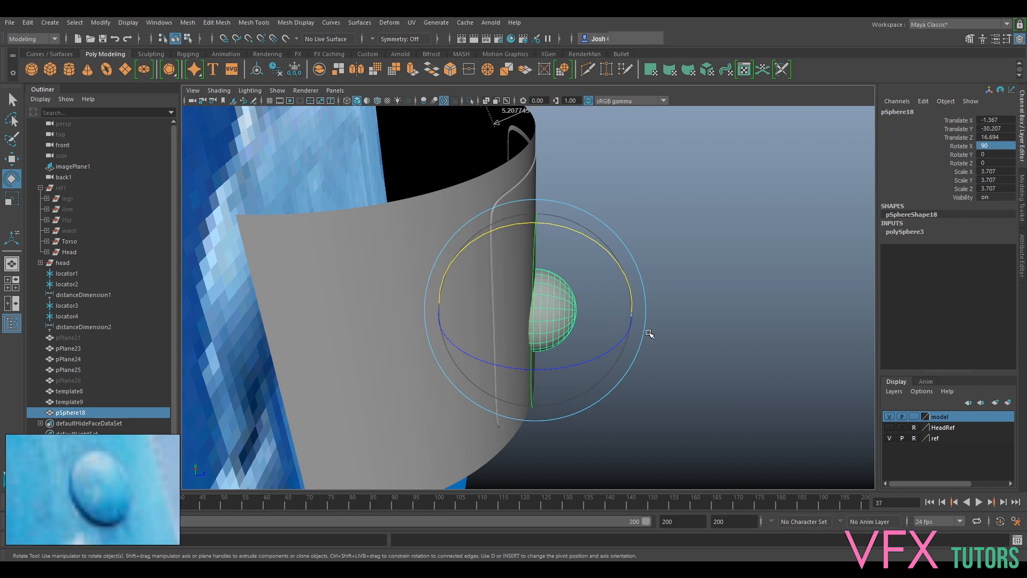
Step: Reduce the sphere's subdivisions to 12 around the axis and 8 in height
left_click(1022, 238)
left_click(900, 109)
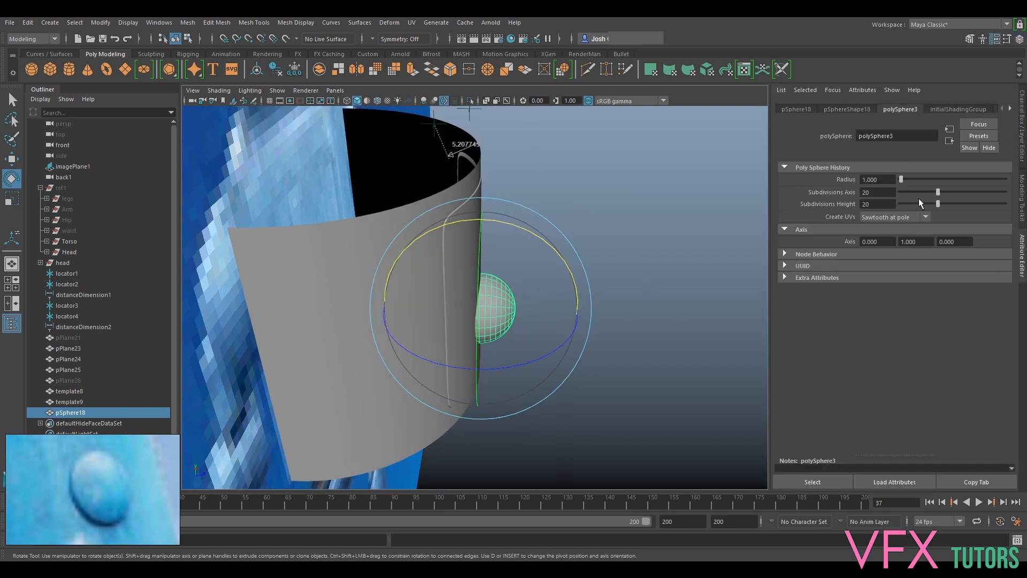
left_click_drag(936, 192, 916, 202)
left_click_drag(709, 334, 554, 338, "alt")
left_click_drag(912, 204, 921, 191)
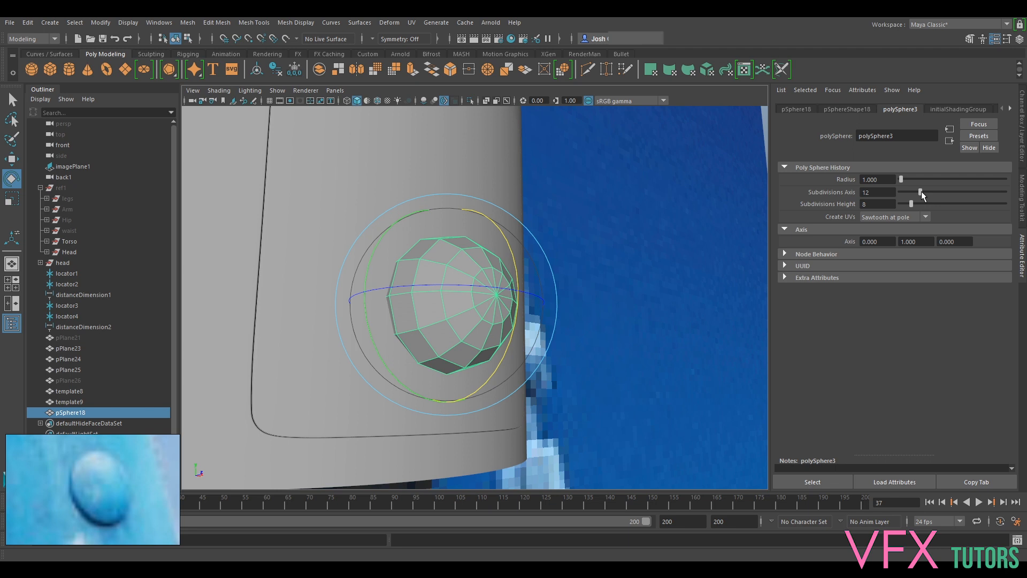
left_click_drag(695, 287, 663, 314, "alt")
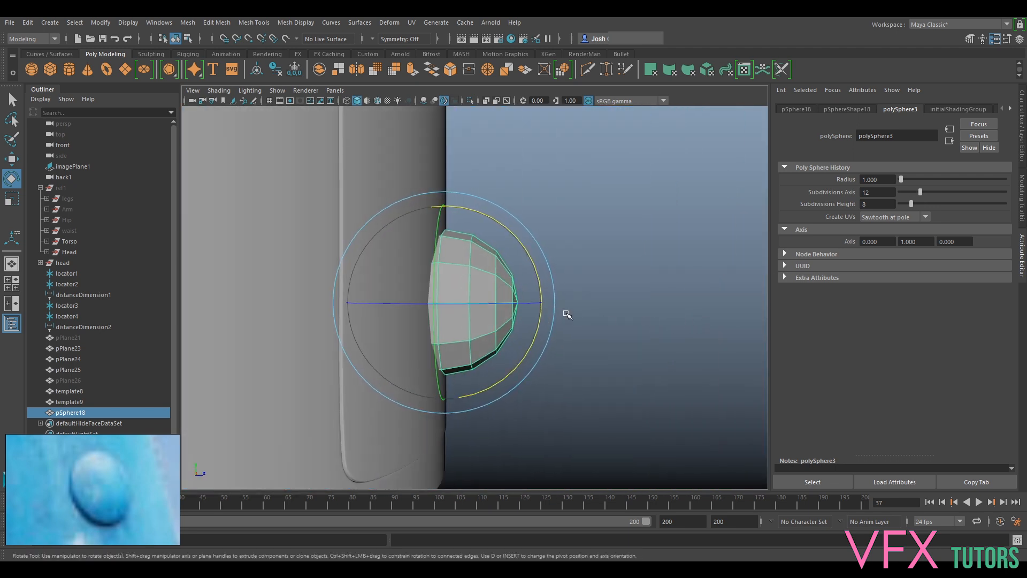
Step: Nudge the sphere slightly along Z relative to the panel and set its axis subdivisions to 16
key("w")
left_click_drag(485, 300, 531, 310, "alt")
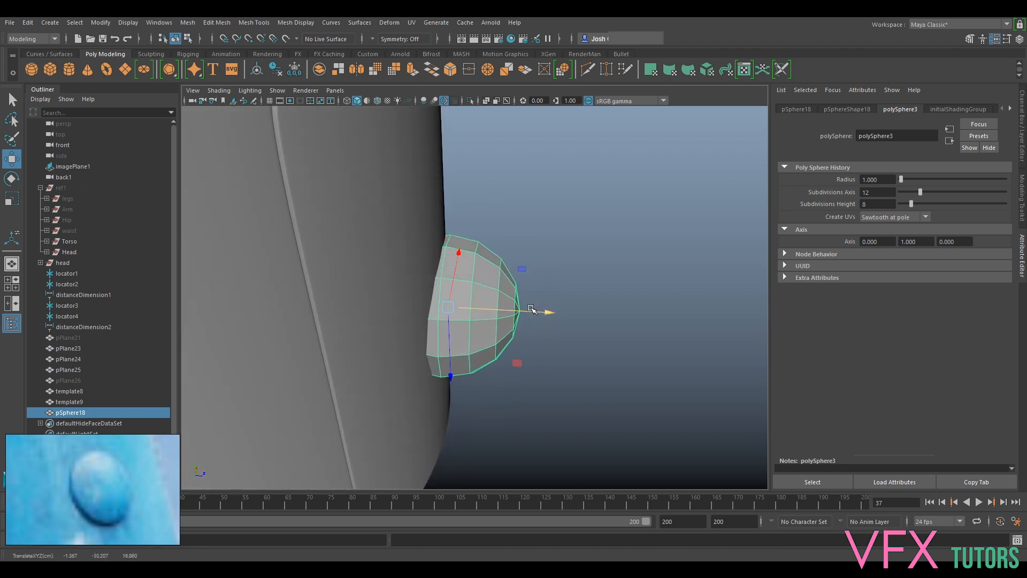
left_click_drag(921, 195, 929, 193)
left_click_drag(575, 187, 569, 242, "alt")
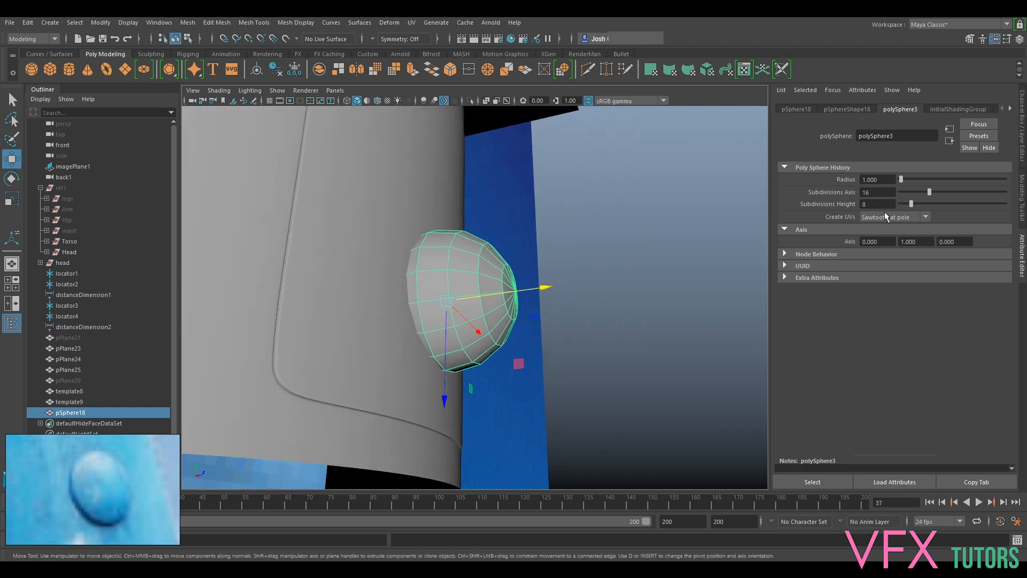
left_click_drag(347, 320, 268, 364, "alt")
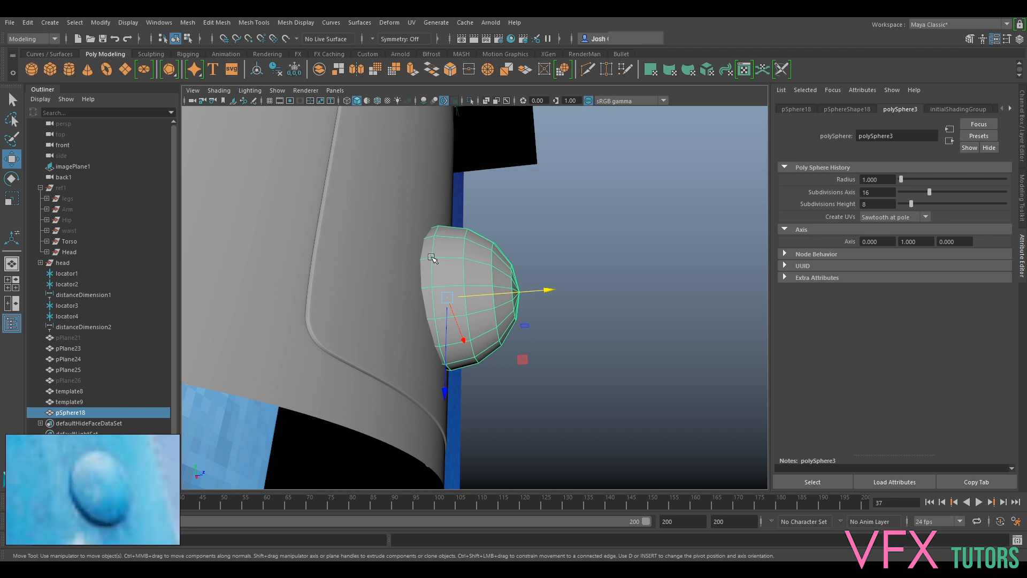
Step: Set the sphere's height subdivisions to 12
left_click_drag(911, 203, 914, 204)
left_click_drag(711, 291, 642, 297, "alt")
left_click_drag(914, 204, 920, 205)
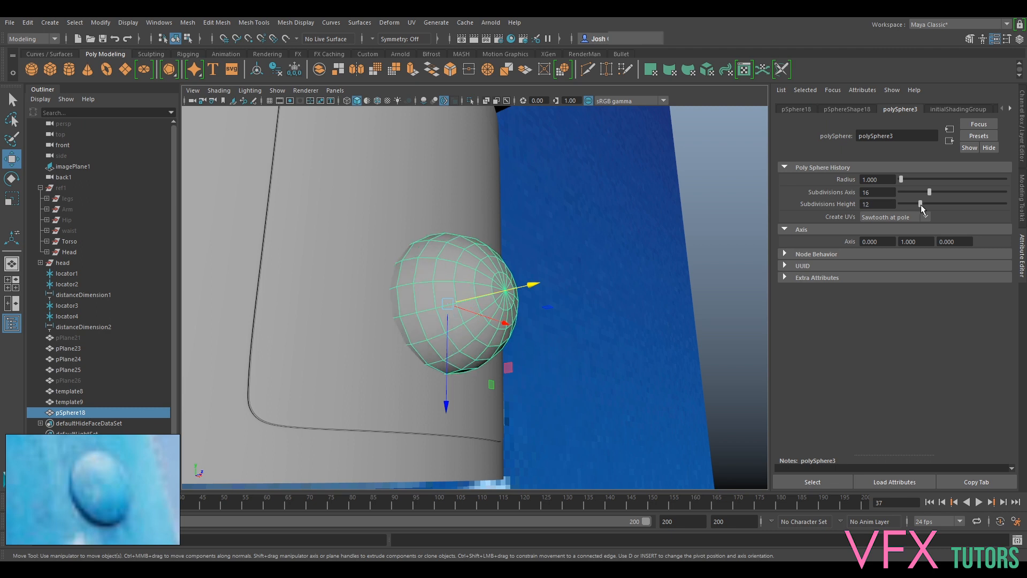
Step: Select the loop of sphere faces where it meets the panel and delete it
left_click_drag(630, 305, 695, 316, "alt")
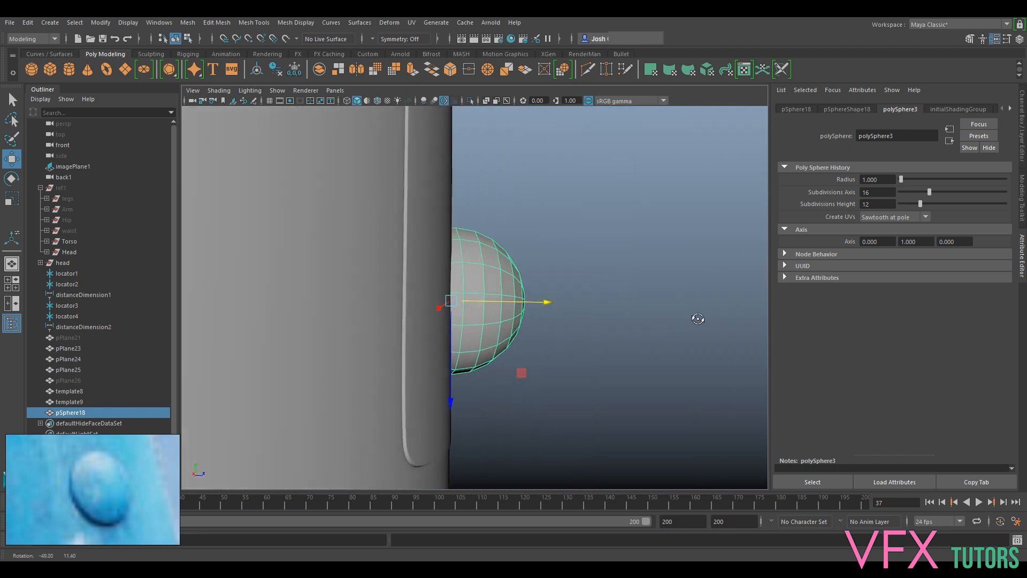
right_click_drag(474, 271, 470, 291)
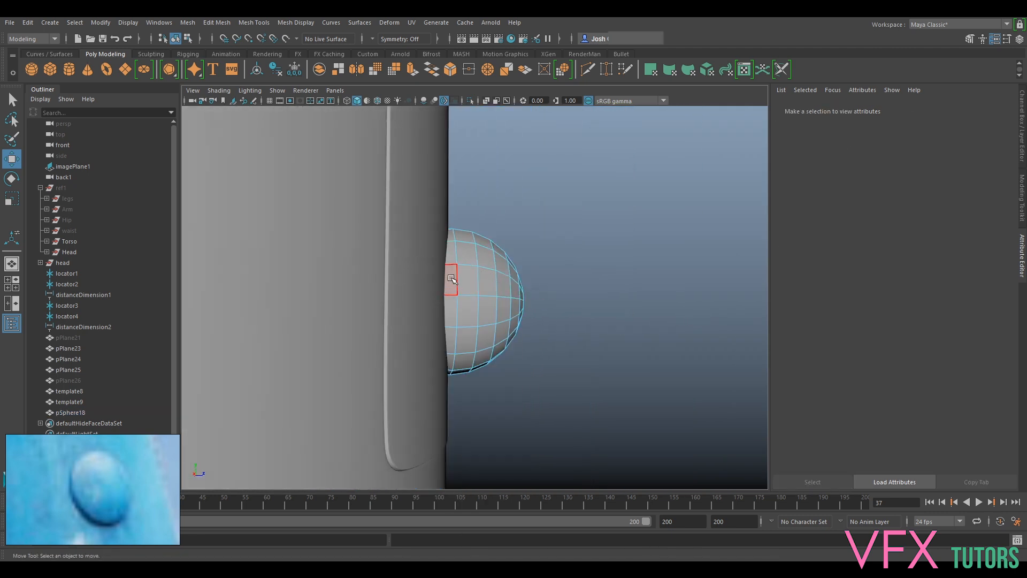
left_click(449, 280)
double_click(454, 308)
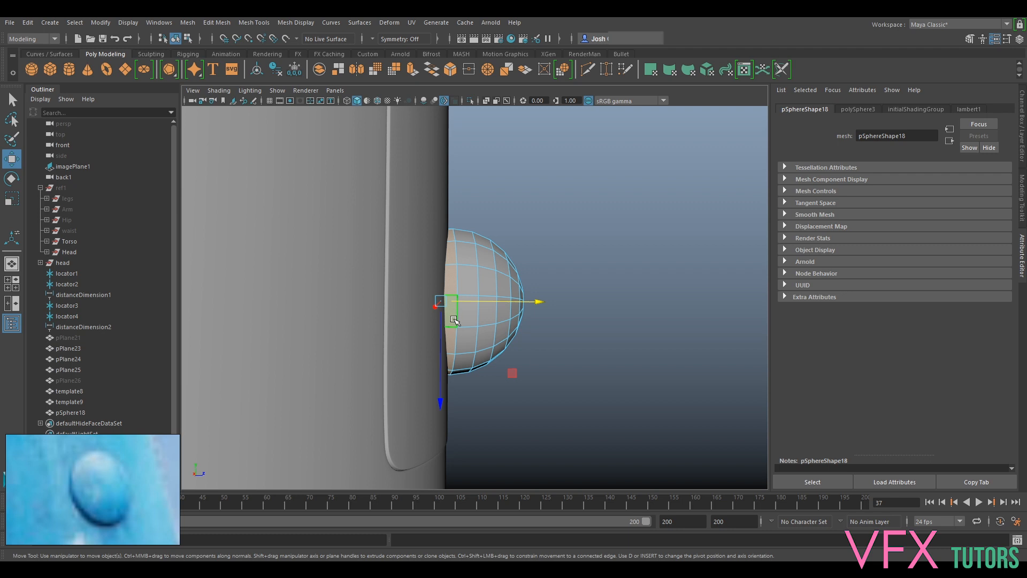
key("Delete")
Step: Delete the triangular faces around the sphere's front pole
scroll(455, 320, "up", 2)
left_click_drag(460, 313, 401, 281, "alt")
left_click(527, 293)
left_click(431, 295)
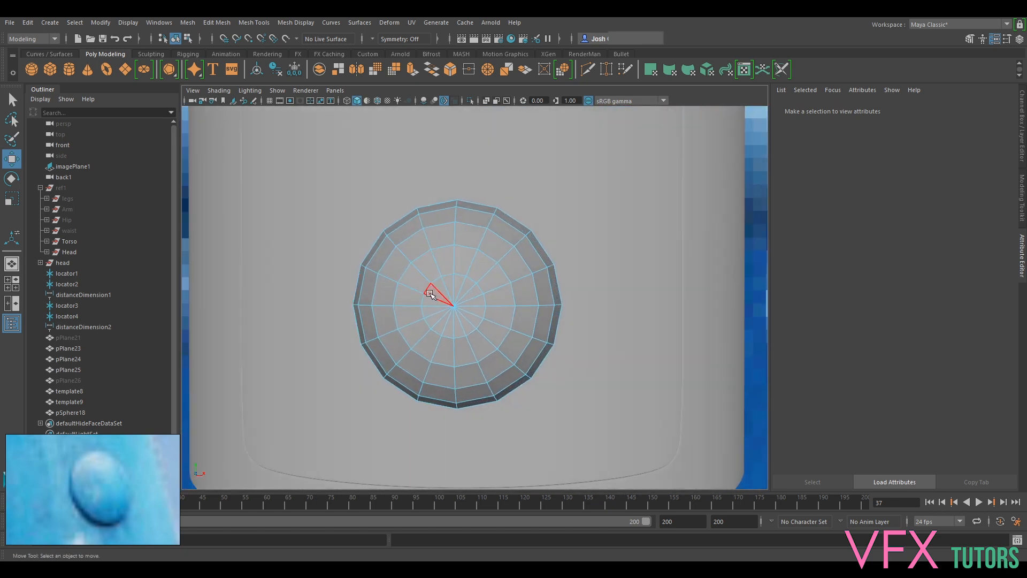
left_click_drag(467, 299, 513, 257)
key("Delete")
Step: Select the border edges of the hole at the sphere's front pole and fill it with a single cap face
left_click(491, 329)
scroll(484, 306, "up", 3)
right_click_drag(514, 257, 509, 224)
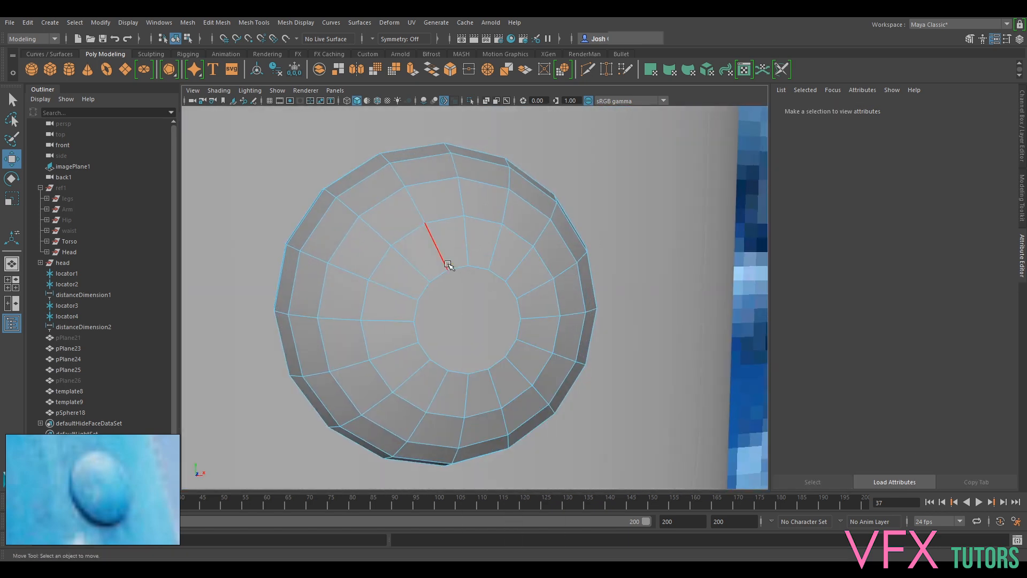
double_click(455, 274)
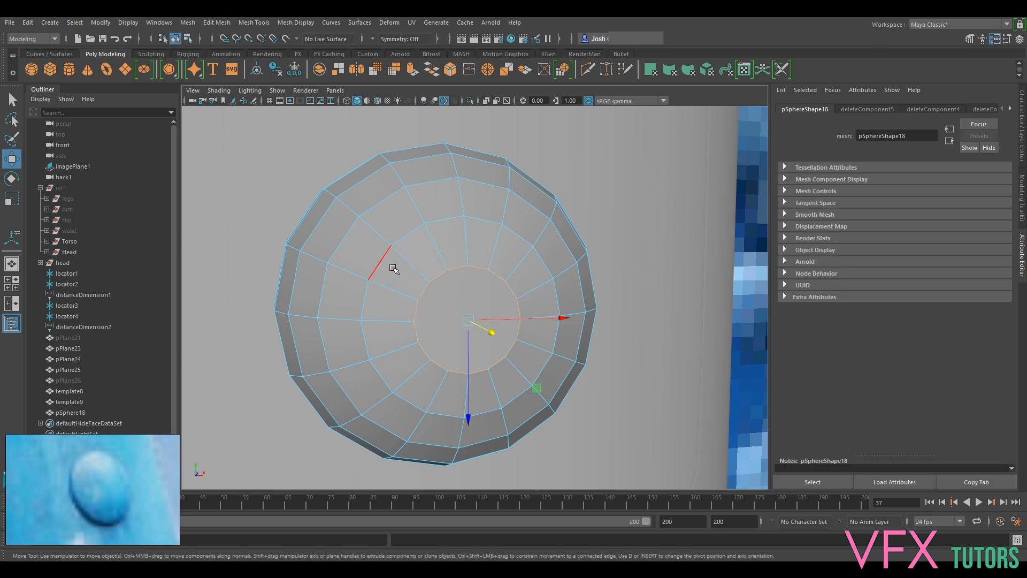
right_click_drag(433, 280, 435, 283, "shift")
right_click_drag(431, 335, 446, 418, "shift")
left_click_drag(495, 325, 672, 271, "alt")
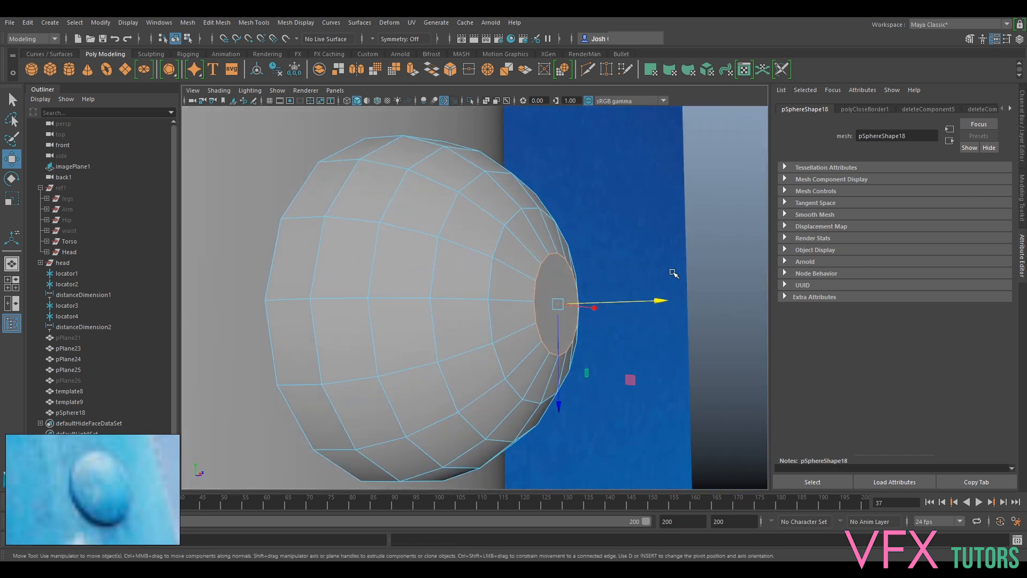
left_click(711, 252)
Step: Cut the cap face with Multi-Cut horizontally and vertically through its centre, joining opposite border vertices
left_click_drag(542, 304, 468, 319, "alt")
right_click_drag(504, 263, 551, 248)
left_click_drag(551, 247, 503, 333, "alt")
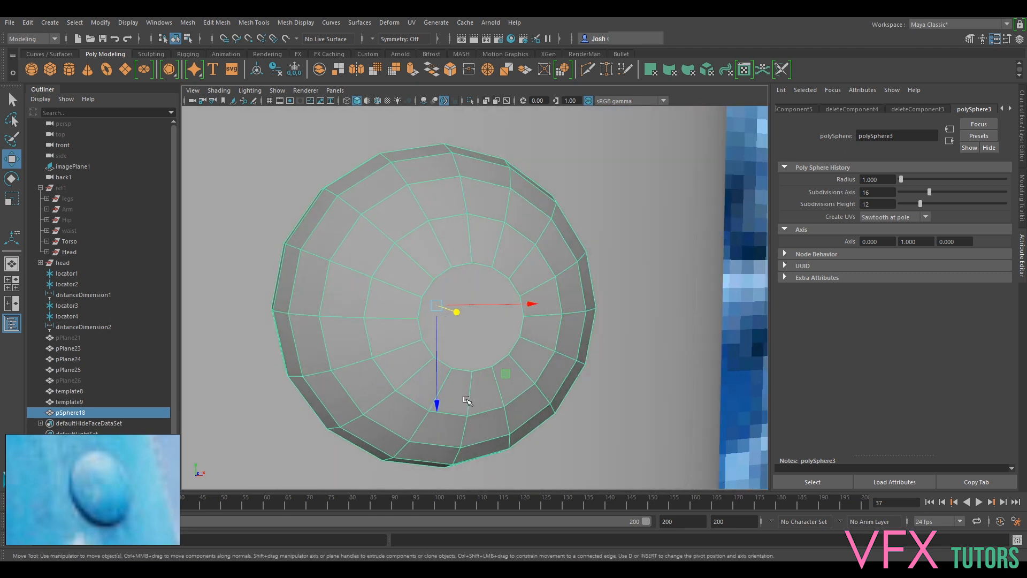
left_click_drag(467, 400, 451, 362, "alt")
left_click_drag(503, 391, 607, 306, "alt")
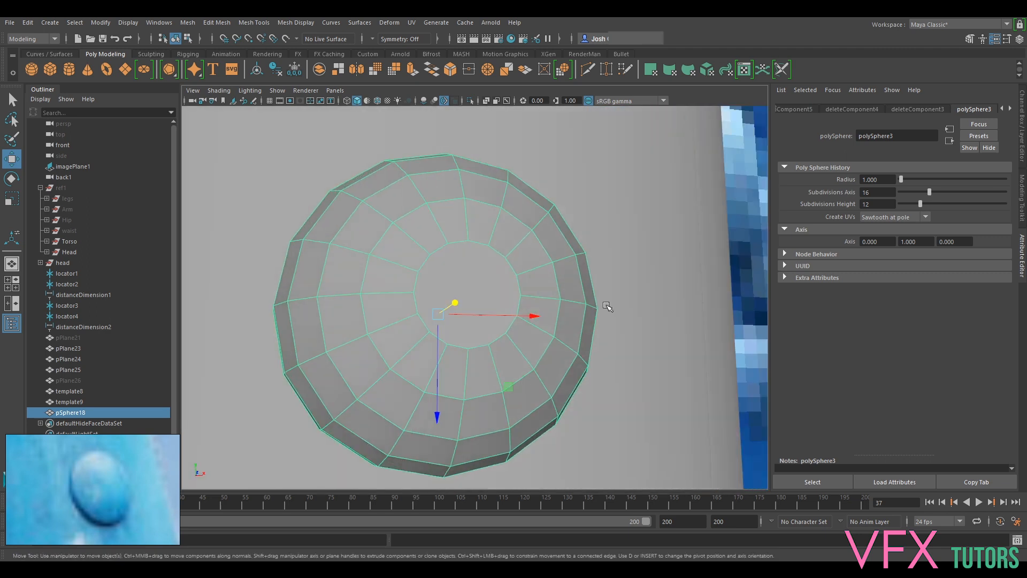
left_click(1022, 199)
left_click(912, 372)
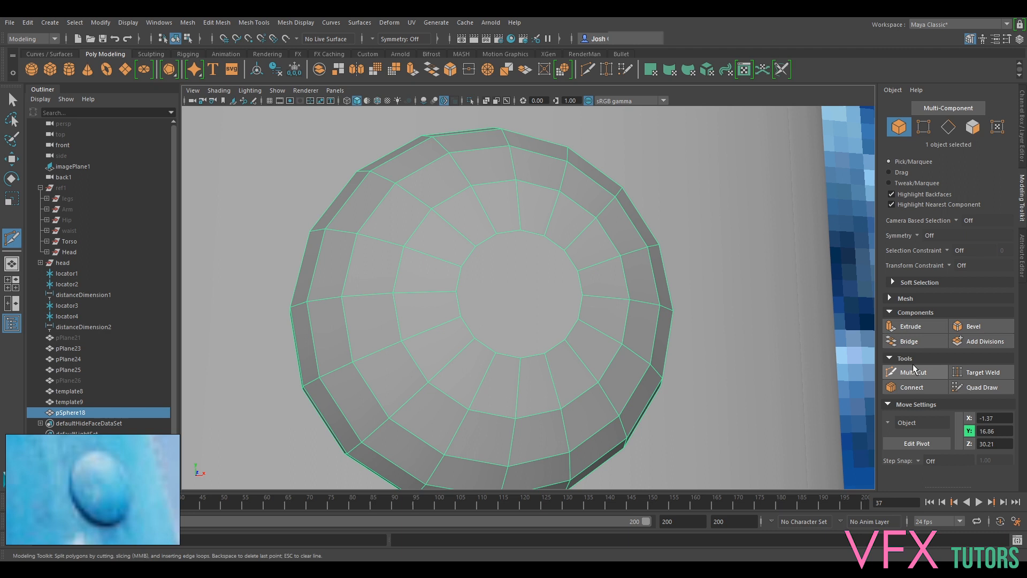
left_click(456, 292)
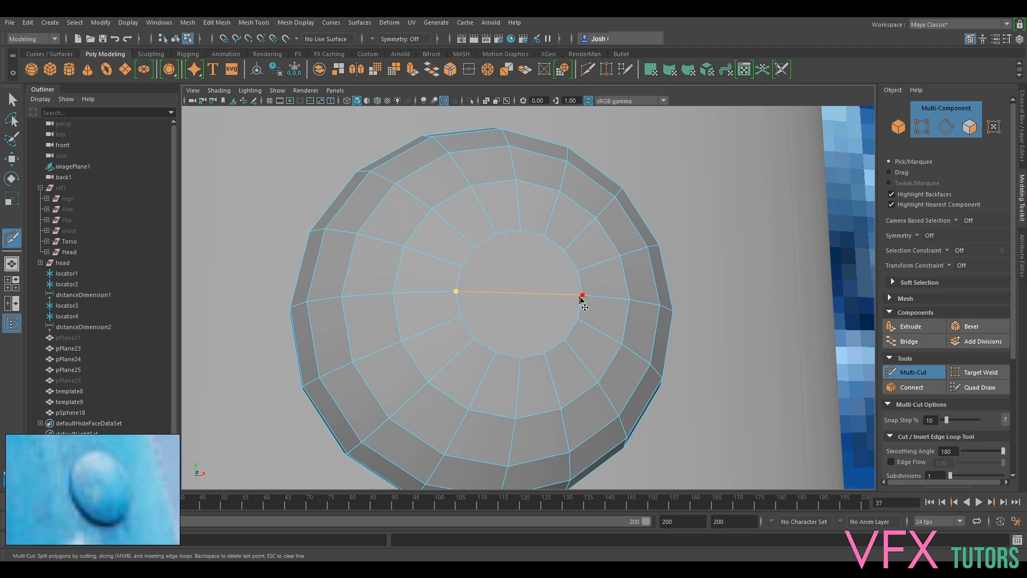
left_click(520, 358)
key("Return")
Step: Add further horizontal Multi-Cut cuts across the cap above and below the centre line, and return to object mode
left_click(475, 247)
left_click(520, 254)
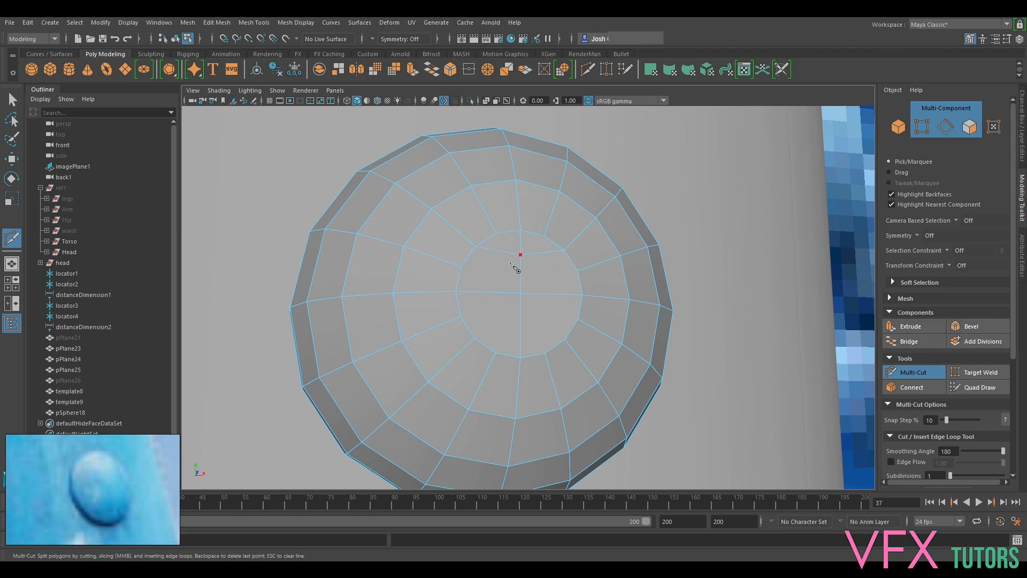
left_click(461, 266)
left_click(520, 268)
left_click(581, 270)
key("Return")
key("Return")
left_click(496, 352)
left_click(914, 372)
right_click_drag(540, 250, 567, 235)
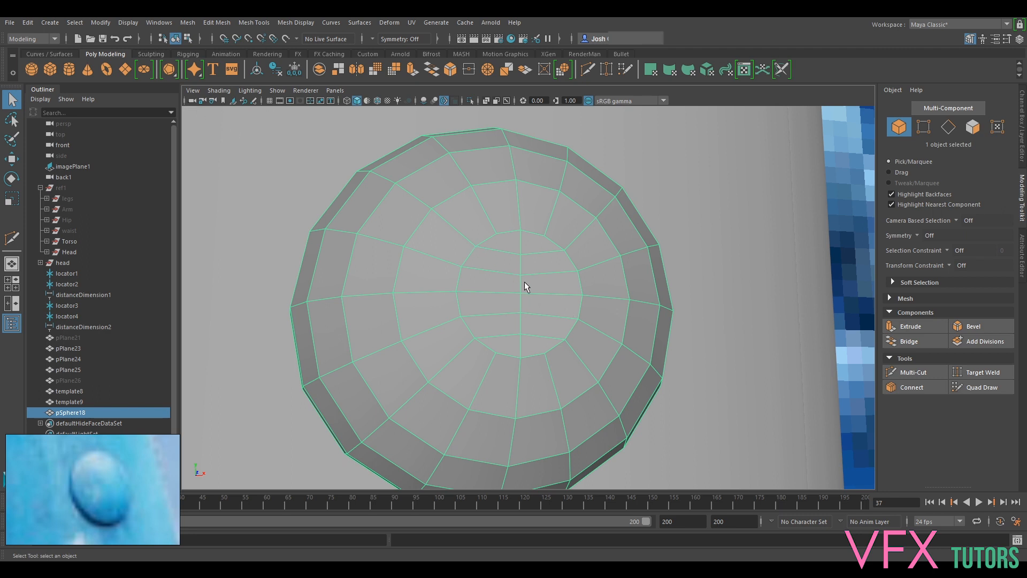
Step: Try to even out the front cap's topology with strokes of the Smooth sculpting tool
scroll(526, 286, "down", 3)
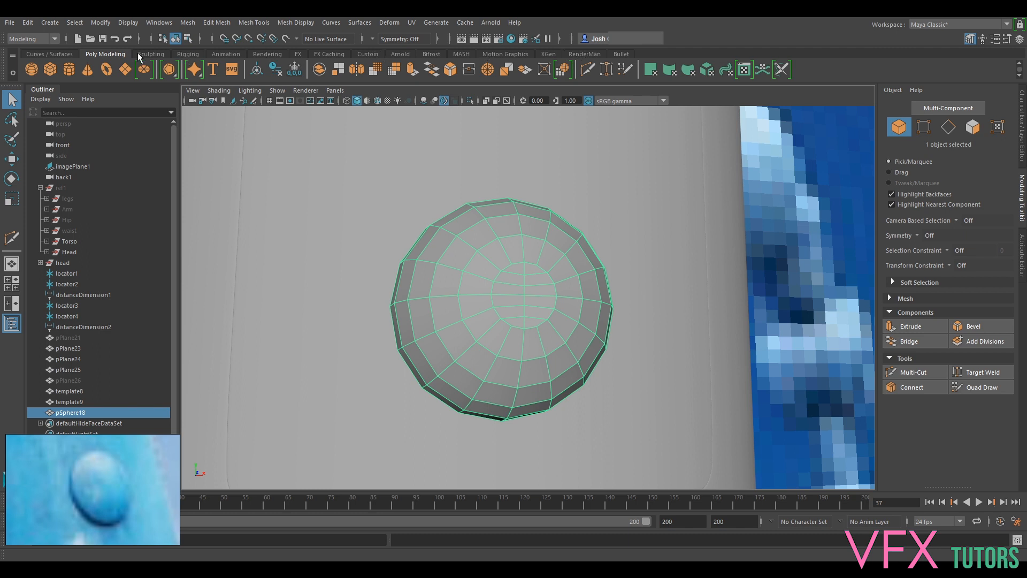
left_click(155, 54)
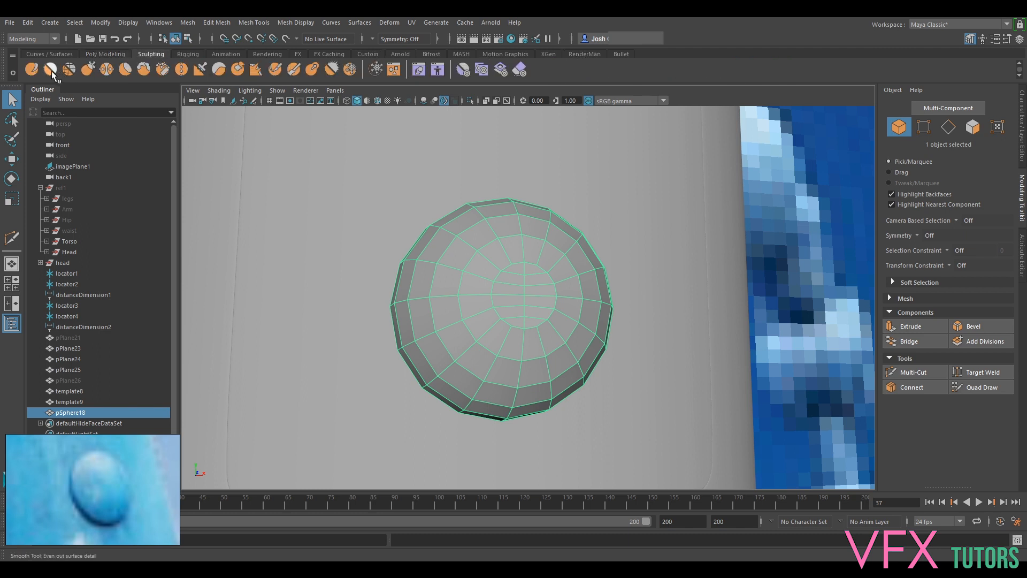
left_click(52, 71)
left_click_drag(461, 300, 378, 320)
scroll(514, 260, "up", 3)
scroll(517, 268, "down", 2)
mouse_move(527, 287)
left_mouse_down("alt")
mouse_move(589, 300)
mouse_move(518, 300)
mouse_move(527, 297)
left_mouse_up("alt")
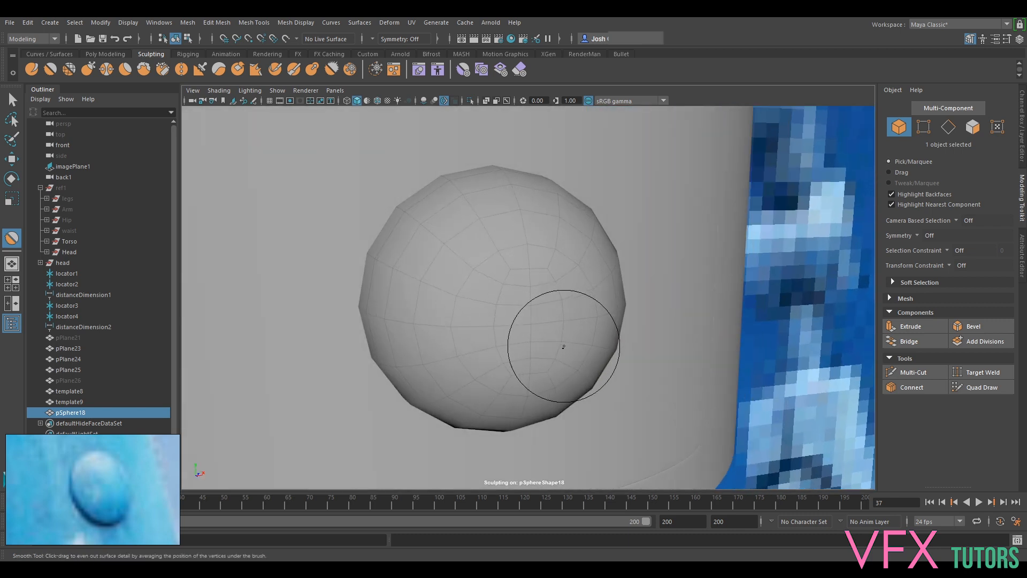
mouse_move(532, 358)
left_mouse_down("alt")
mouse_move(523, 332)
mouse_move(556, 339)
mouse_move(484, 302)
left_mouse_up("alt")
mouse_move(514, 250)
left_mouse_down()
mouse_move(487, 321)
mouse_move(507, 358)
mouse_move(490, 340)
mouse_move(576, 255)
left_mouse_up()
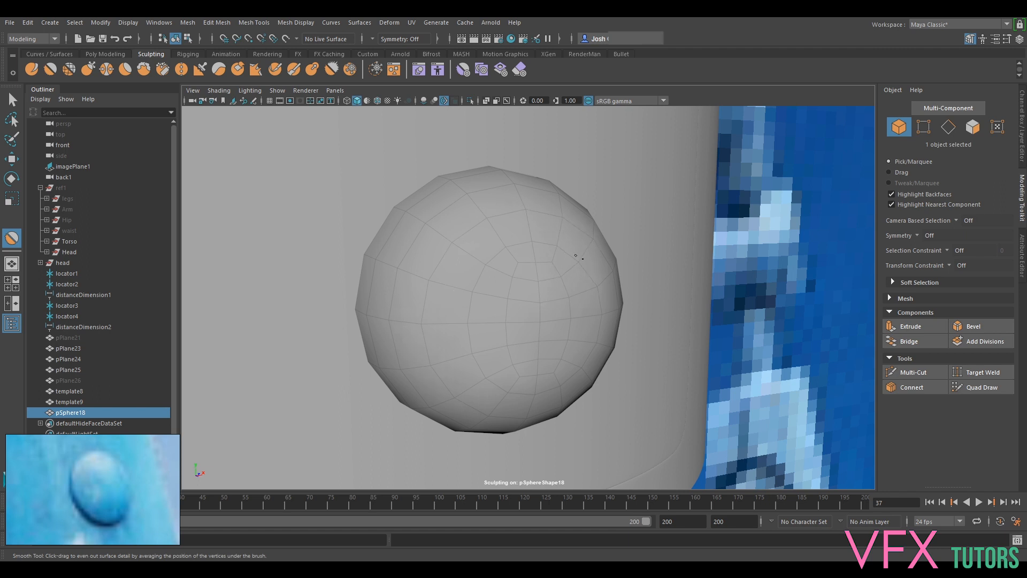
mouse_move(550, 363)
left_mouse_down("alt")
mouse_move(594, 335)
mouse_move(551, 298)
left_mouse_up("alt")
Step: Undo the smoothing strokes on the dome
key("ctrl+z")
key("ctrl+z")
key("ctrl+z")
key("ctrl+z")
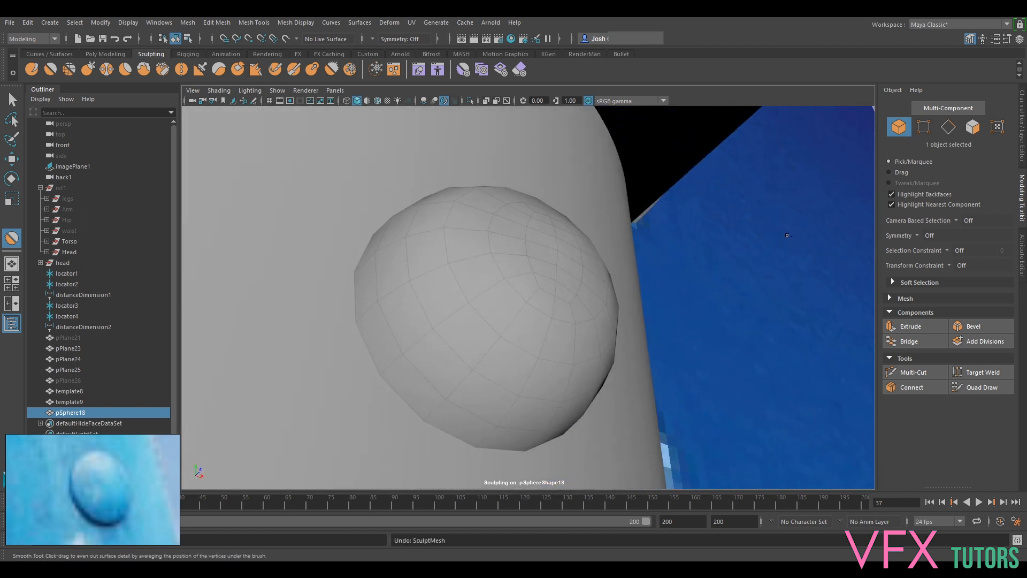
key("ctrl+z")
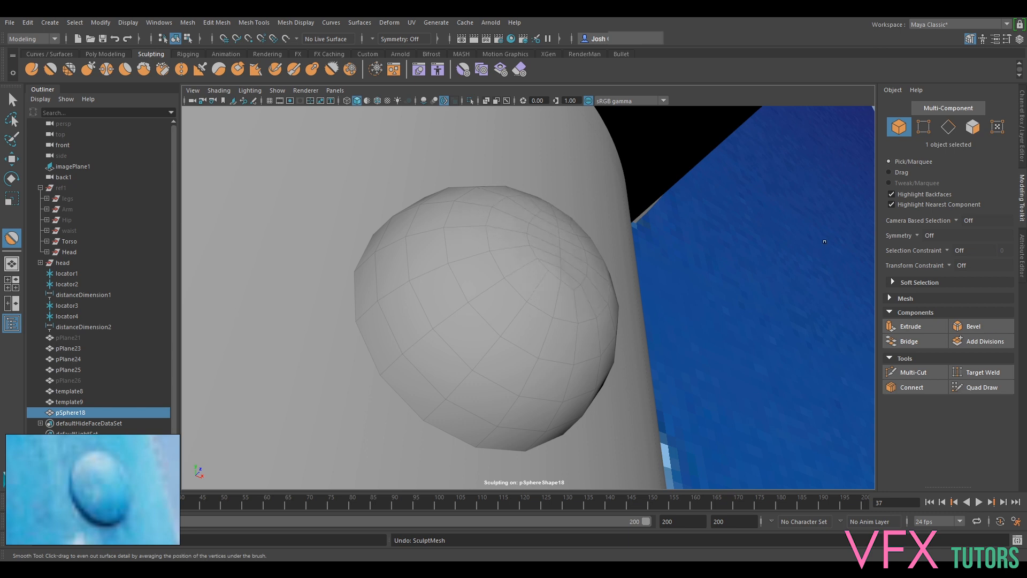
Step: Relax the dome's front cap with strokes of the Relax sculpting tool, working around it from several angles
mouse_move(482, 241)
left_mouse_down("alt")
mouse_move(580, 229)
mouse_move(333, 153)
left_mouse_up("alt")
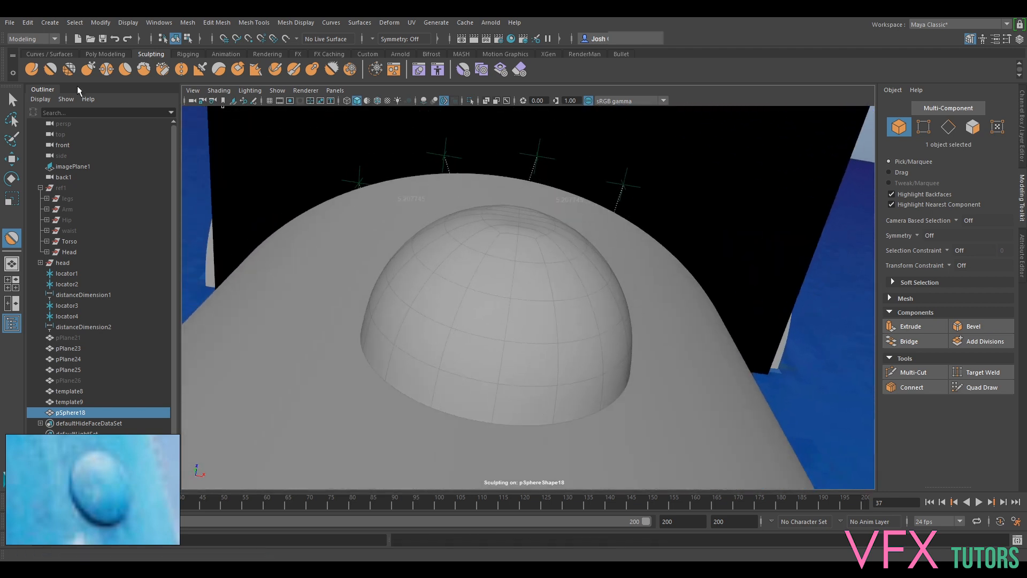
left_click(70, 70)
mouse_move(510, 236)
left_mouse_down()
mouse_move(538, 237)
mouse_move(471, 226)
left_mouse_up()
mouse_move(543, 235)
left_mouse_down("alt")
mouse_move(550, 266)
mouse_move(489, 262)
left_mouse_up("alt")
mouse_move(549, 231)
left_mouse_down("alt")
mouse_move(532, 250)
mouse_move(538, 232)
left_mouse_up("alt")
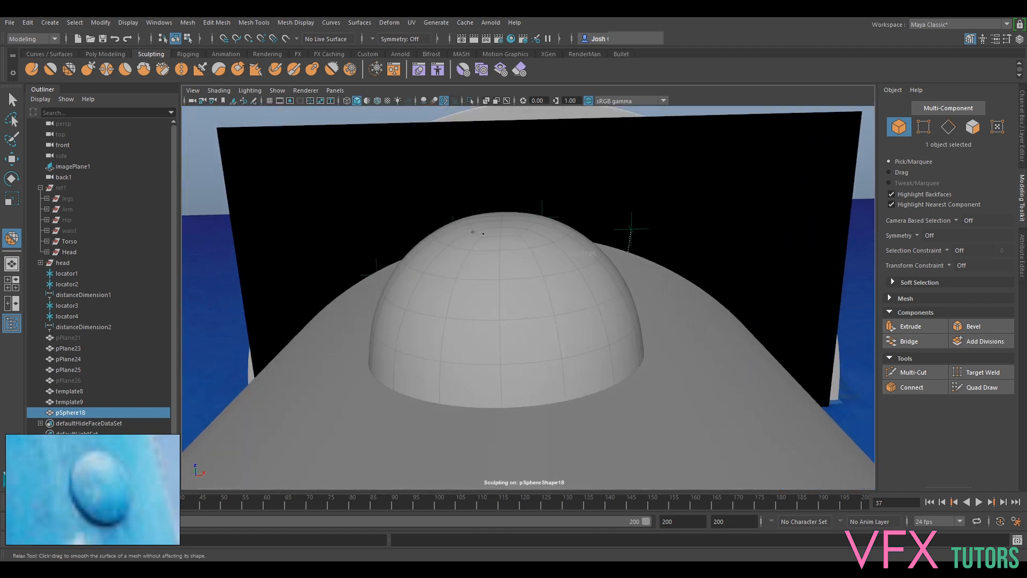
left_click_drag(542, 252, 544, 255, "alt")
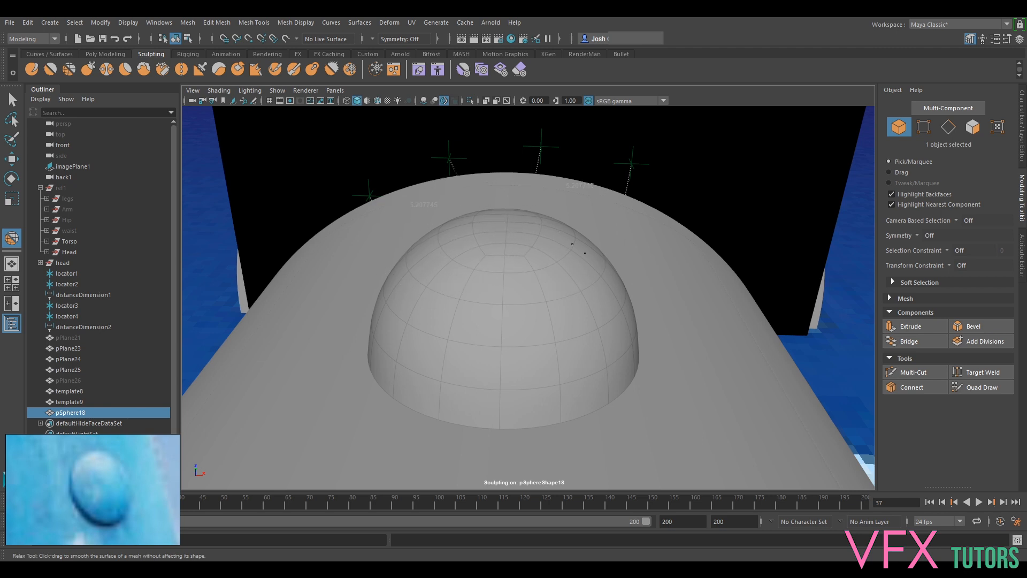
left_click_drag(492, 280, 521, 278, "alt")
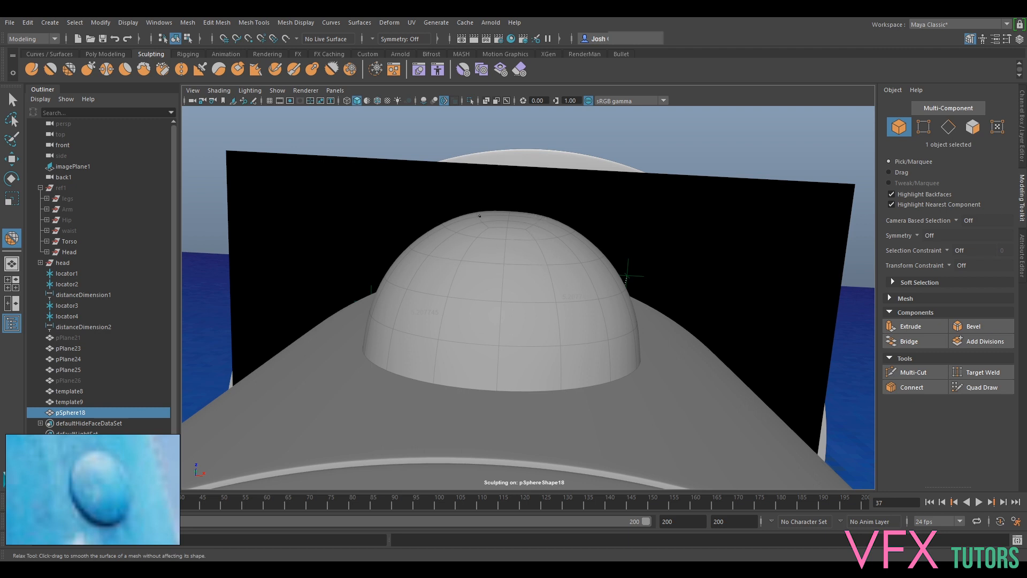
left_click_drag(550, 233, 541, 234, "alt")
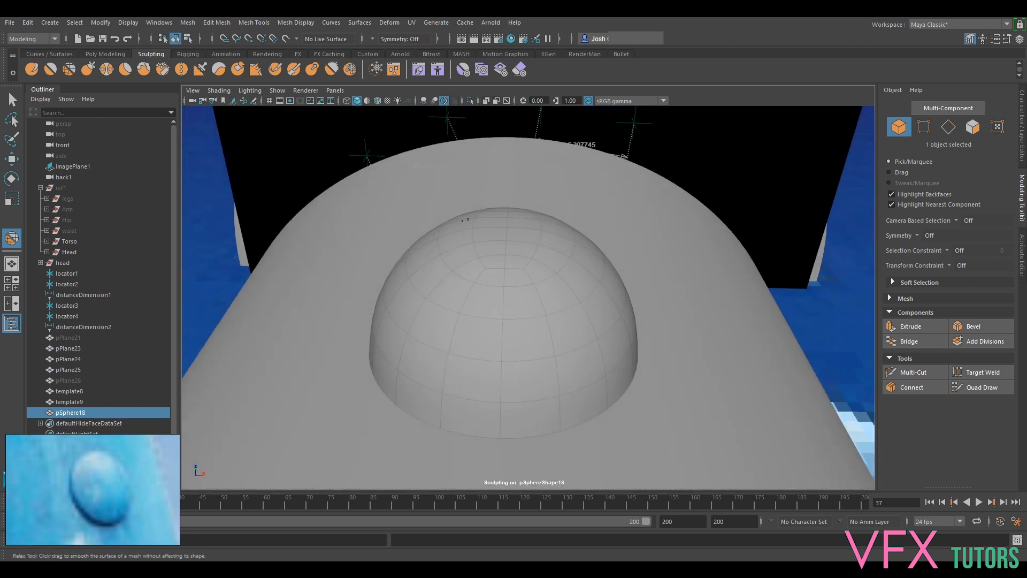
left_click_drag(439, 221, 486, 236, "alt")
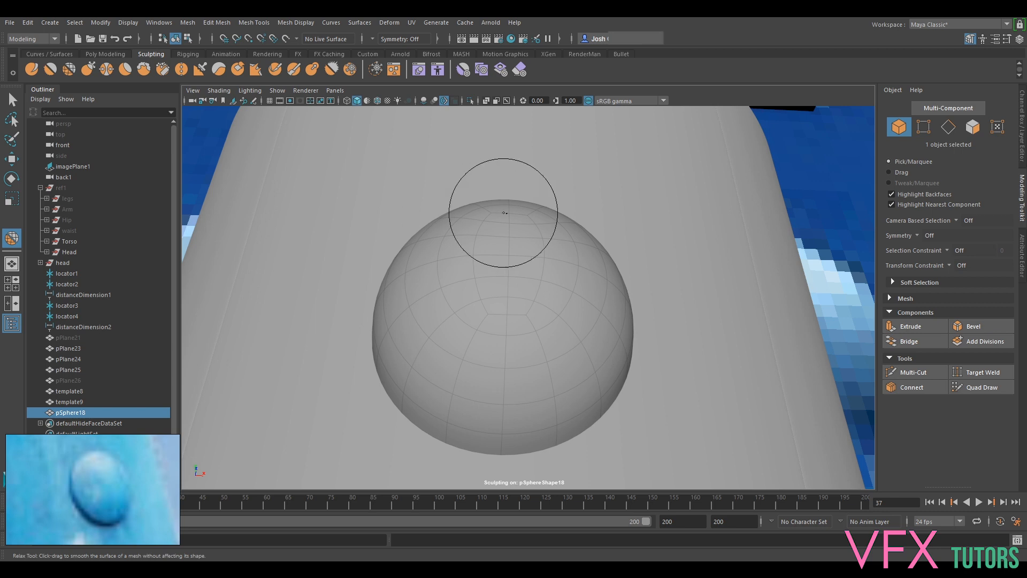
mouse_move(546, 218)
left_mouse_down("alt")
mouse_move(493, 246)
mouse_move(495, 289)
mouse_move(559, 266)
mouse_move(591, 294)
left_mouse_up("alt")
mouse_move(575, 239)
left_mouse_down("alt")
mouse_move(537, 239)
mouse_move(538, 344)
mouse_move(523, 379)
mouse_move(503, 317)
left_mouse_up("alt")
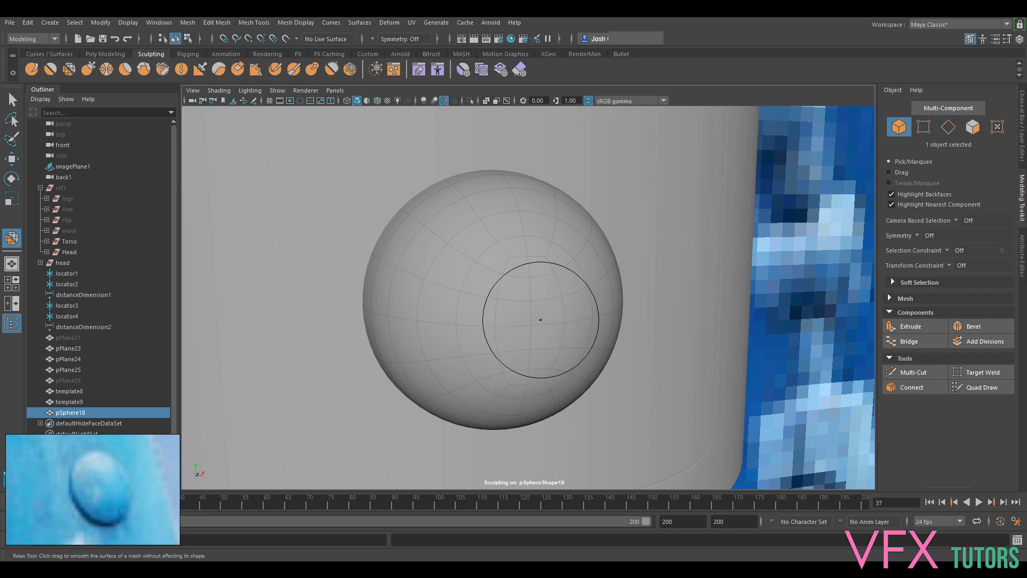
left_click_drag(497, 280, 498, 238, "alt")
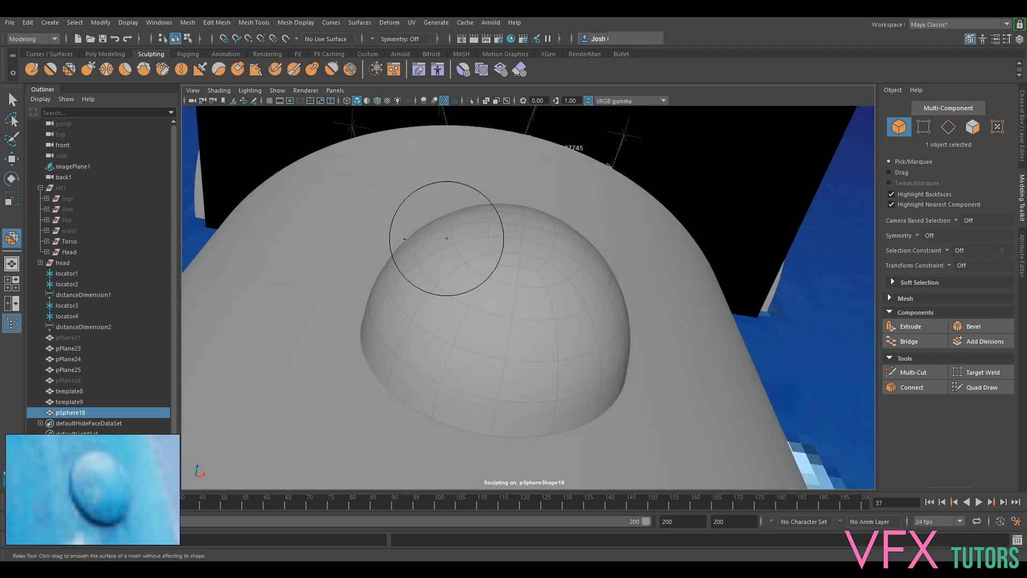
Step: Flatten the dome into a shallow button by scaling it down along the axis perpendicular to the panel
left_click(12, 99)
mouse_move(615, 375)
left_mouse_down("alt")
mouse_move(642, 385)
mouse_move(633, 419)
mouse_move(621, 412)
left_mouse_up("alt")
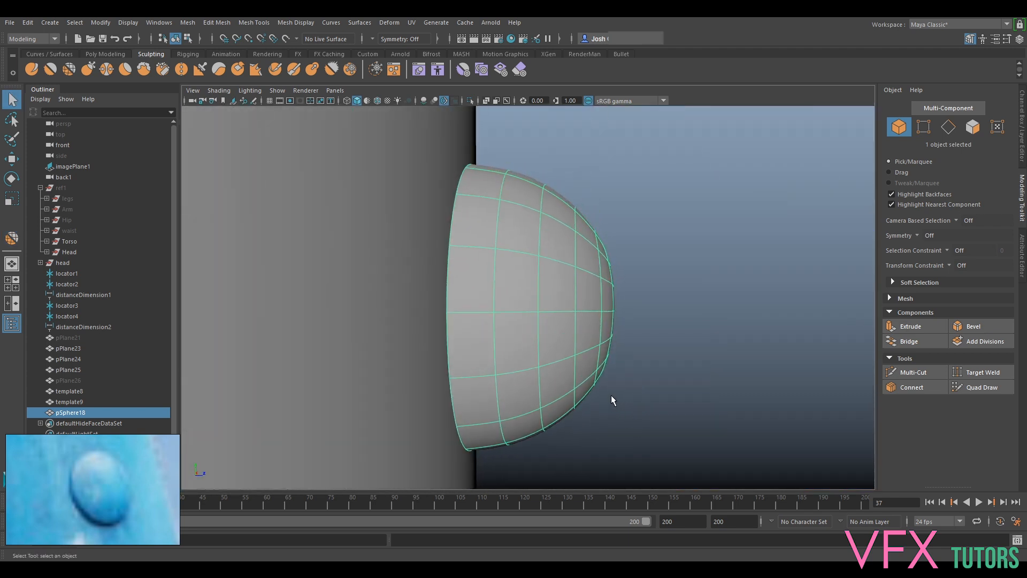
key("r")
left_click_drag(571, 307, 501, 310)
left_click_drag(586, 341, 533, 321, "alt")
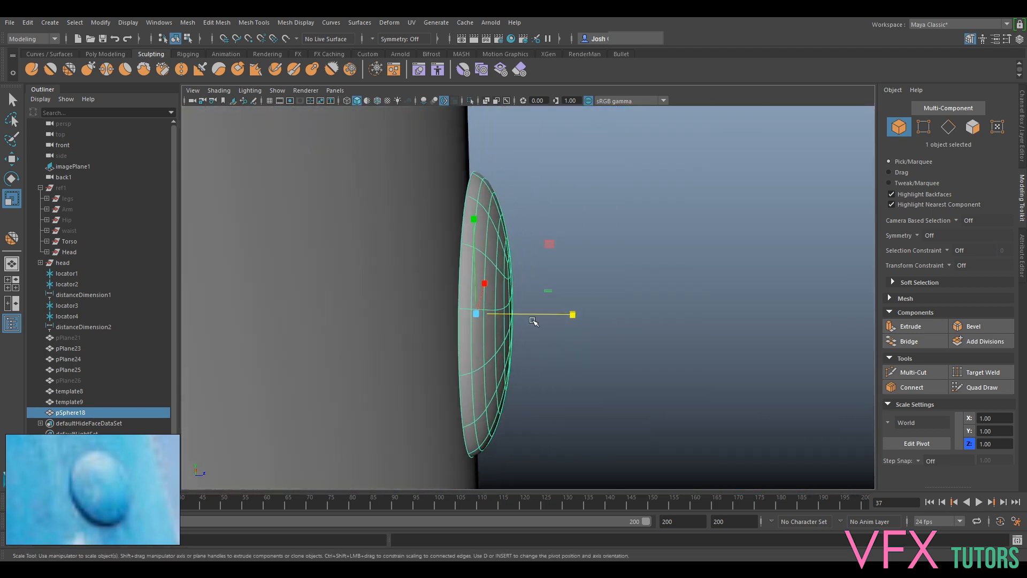
Step: Show the button unsmoothed, extrude its open rear border edge loop and move the new edges back behind the panel surface
key("F10")
key("1")
double_click(505, 288)
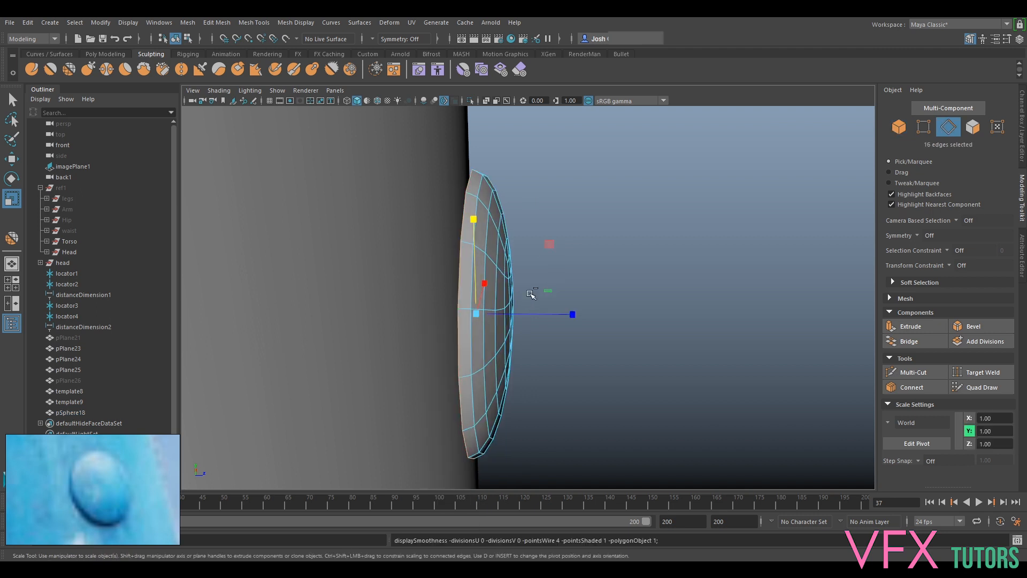
key("ctrl+e")
key("w")
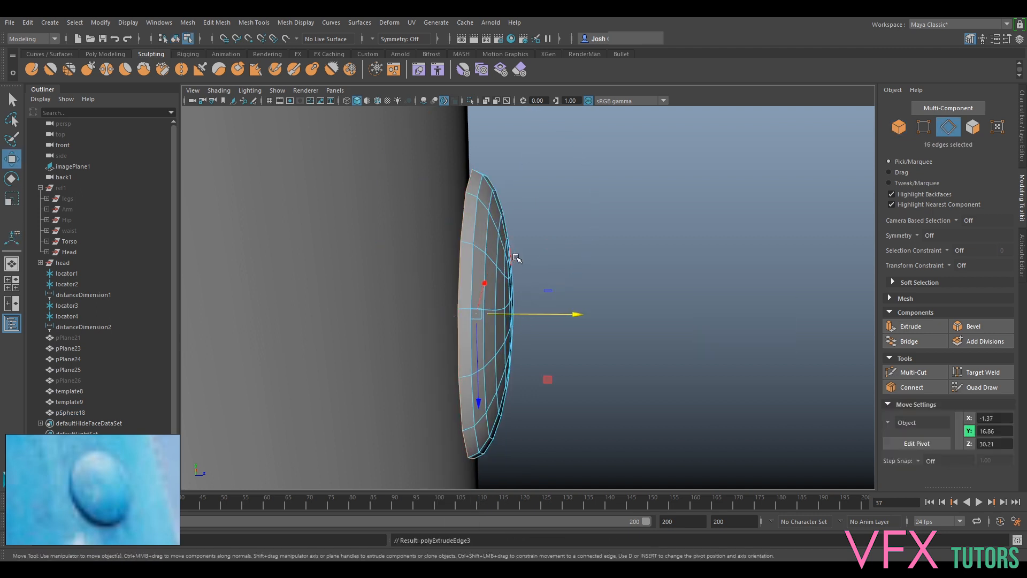
mouse_move(520, 316)
left_mouse_down()
mouse_move(491, 316)
mouse_move(505, 316)
mouse_move(496, 319)
mouse_move(516, 343)
mouse_move(527, 340)
mouse_move(475, 338)
mouse_move(522, 336)
left_mouse_up()
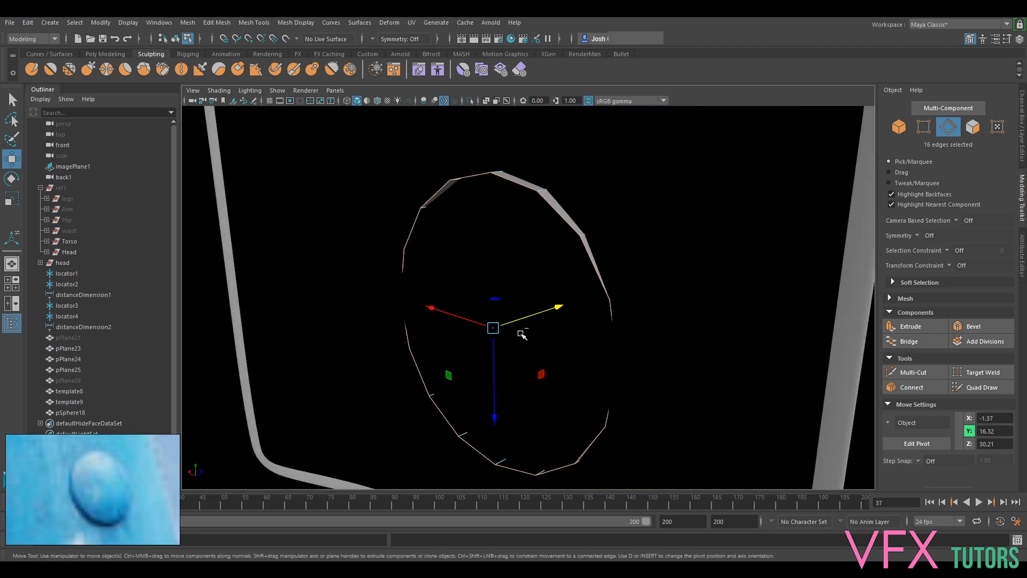
Step: Extrude the button's rear border edges again and scale the new edge loop
key("ctrl+e")
key("r")
left_click_drag(493, 323, 636, 306)
right_click_drag(545, 231, 544, 206)
left_click(544, 221)
key("ctrl+z")
Step: Add the button's rim edge loop to the selection, bevel with fraction 0.1 and 2 segments, and return to object mode
left_click_drag(544, 225, 487, 223, "alt")
key("ctrl+shift")
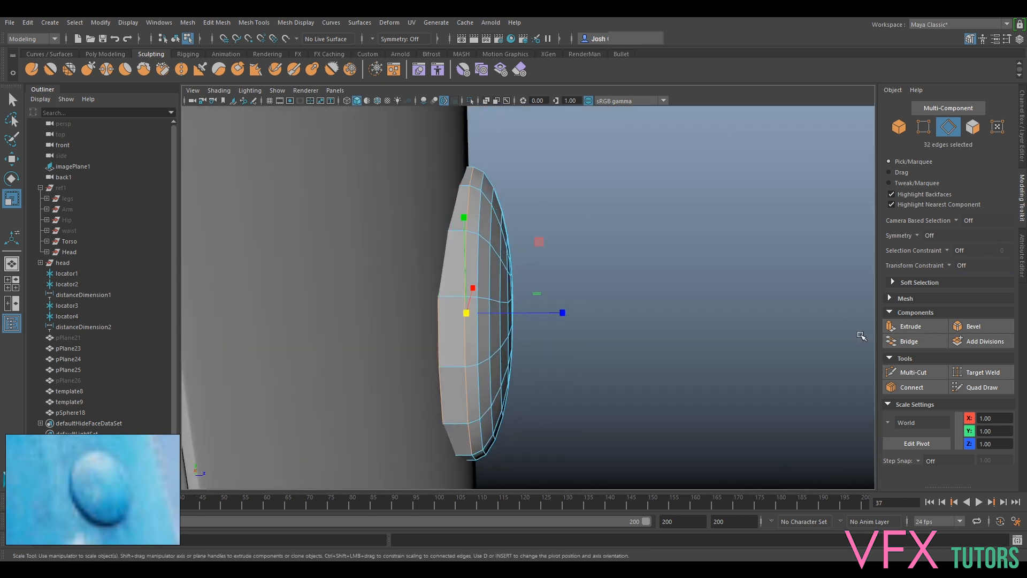
left_click(973, 326)
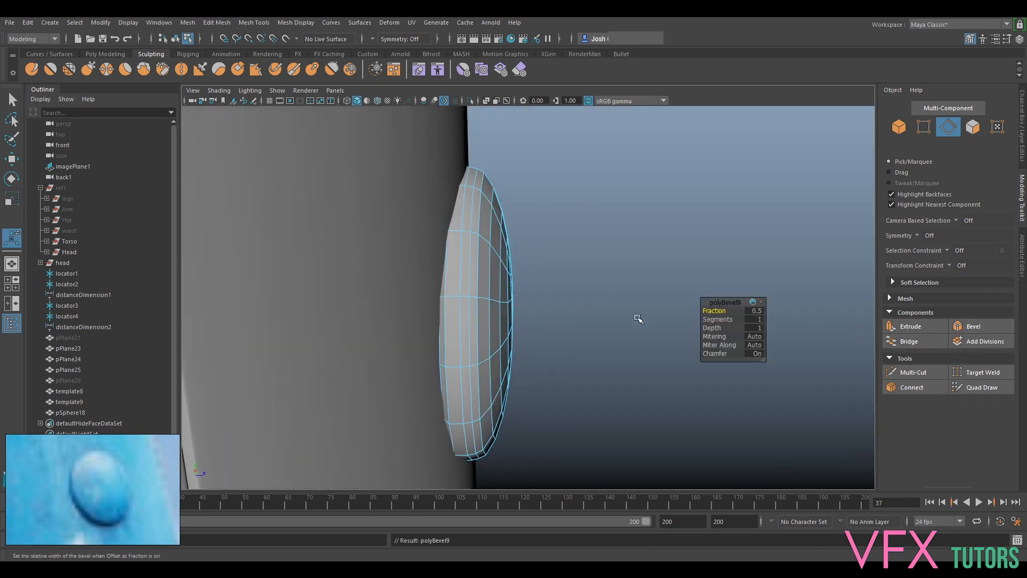
left_click_drag(713, 311, 711, 311)
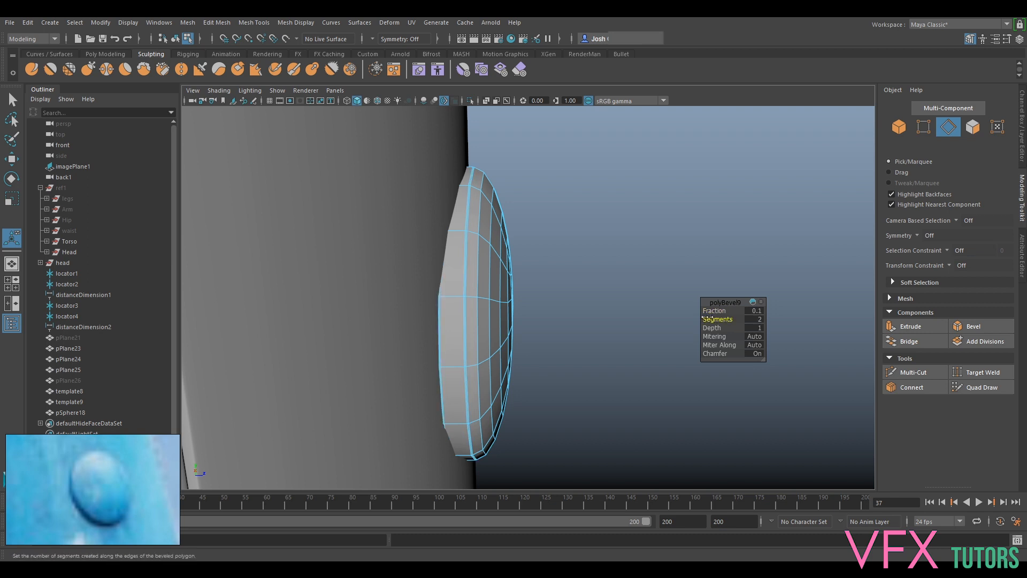
right_click_drag(488, 249, 538, 232)
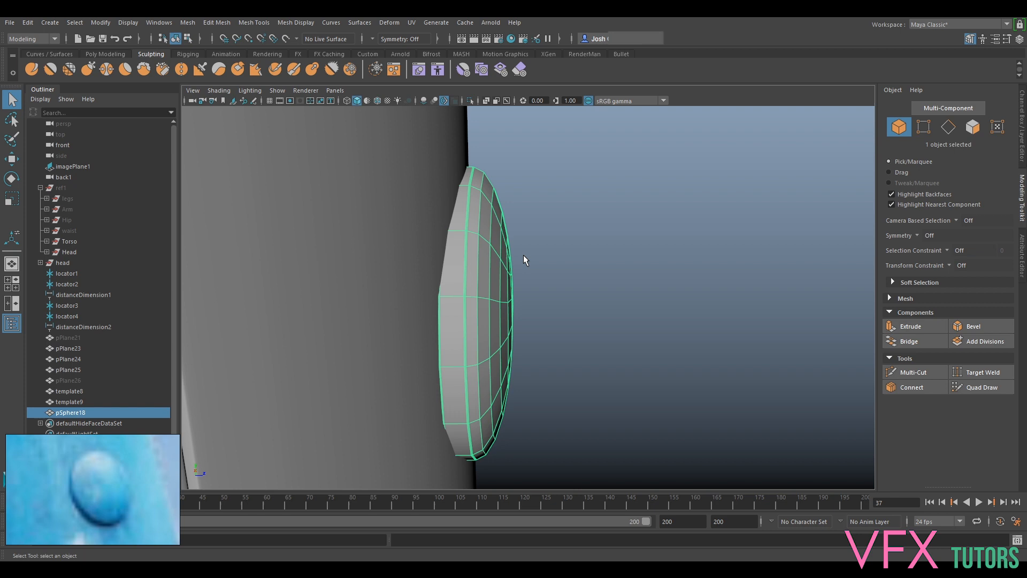
Step: Preview the button smoothed and examine its rounded rim against the panel
key("3")
left_click(663, 257)
left_click_drag(708, 309, 677, 332, "alt")
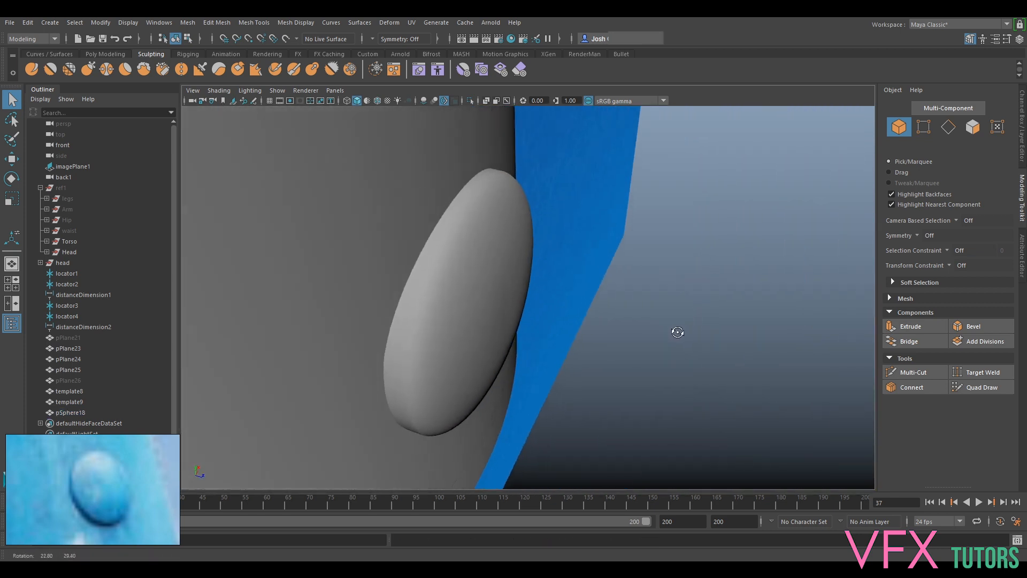
Step: Select the button, show its edges, and undo the last segment and fraction changes to its rim bevel
left_click(507, 313)
key("F10")
key("ctrl+z")
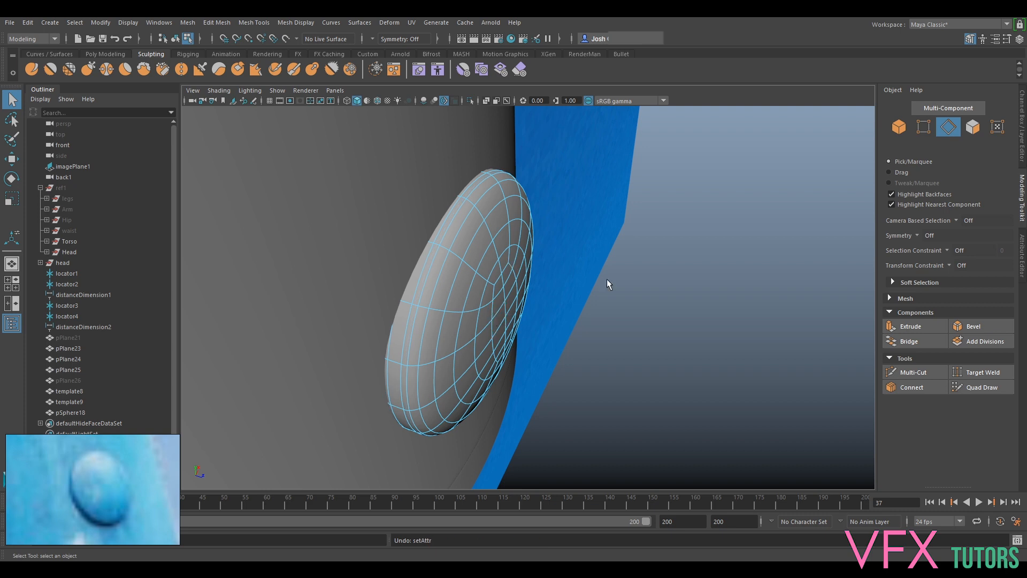
left_click_drag(445, 298, 487, 271, "alt")
scroll(464, 266, "up", 3)
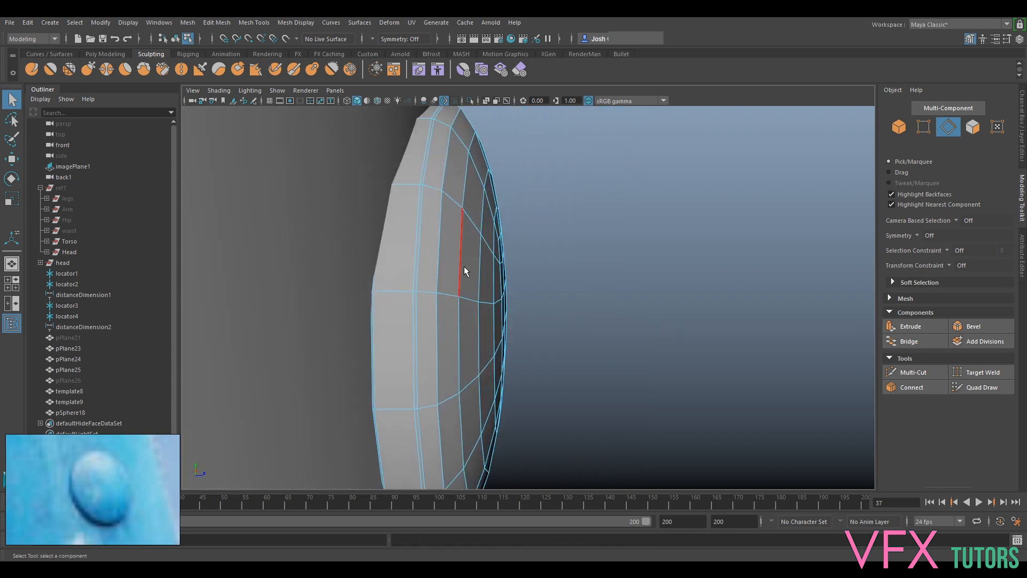
key("ctrl+z")
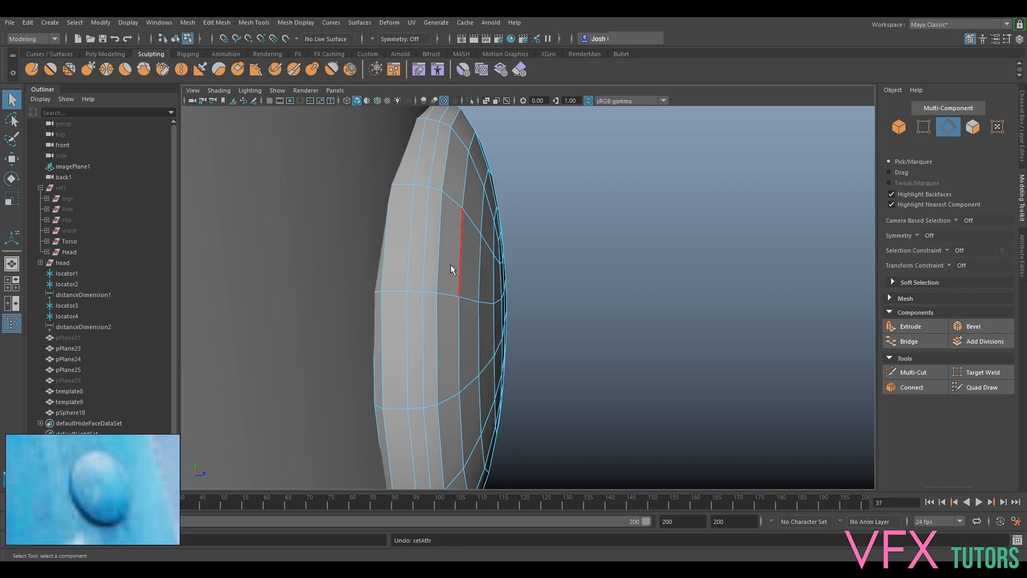
Step: Set the rim bevel's fraction to about 0.314 and return to object mode with the button deselected
left_click(1023, 255)
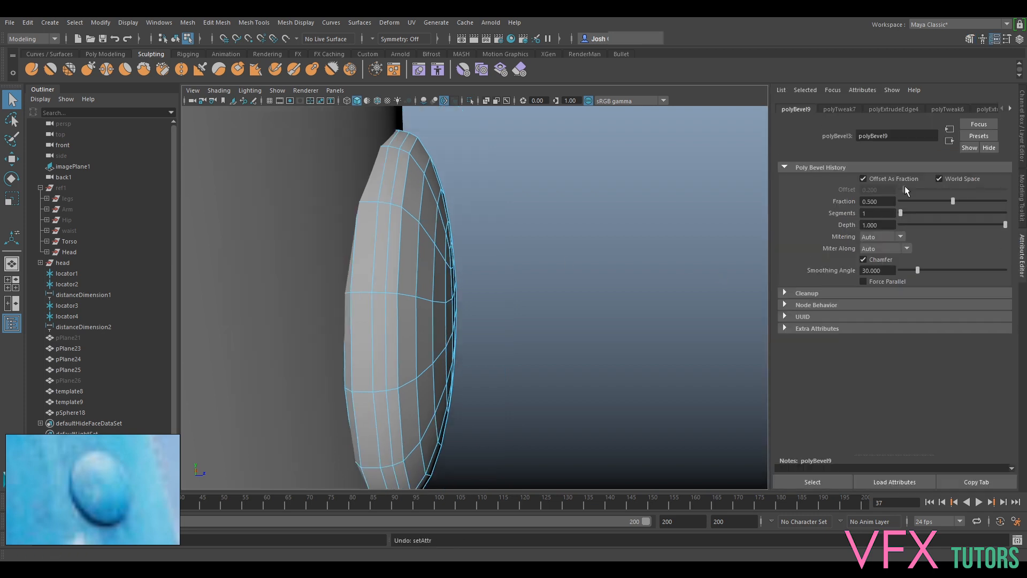
left_click_drag(948, 199, 933, 200)
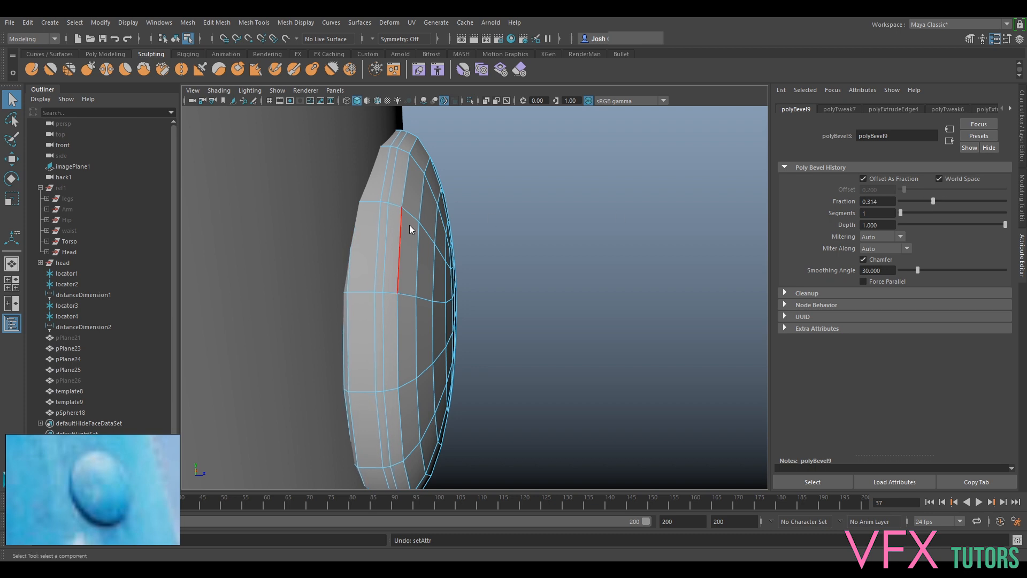
key("F8")
left_click(542, 230)
scroll(542, 235, "down", 5)
mouse_move(542, 236)
left_mouse_down("alt")
mouse_move(465, 271)
mouse_move(495, 275)
mouse_move(553, 241)
left_mouse_up("alt")
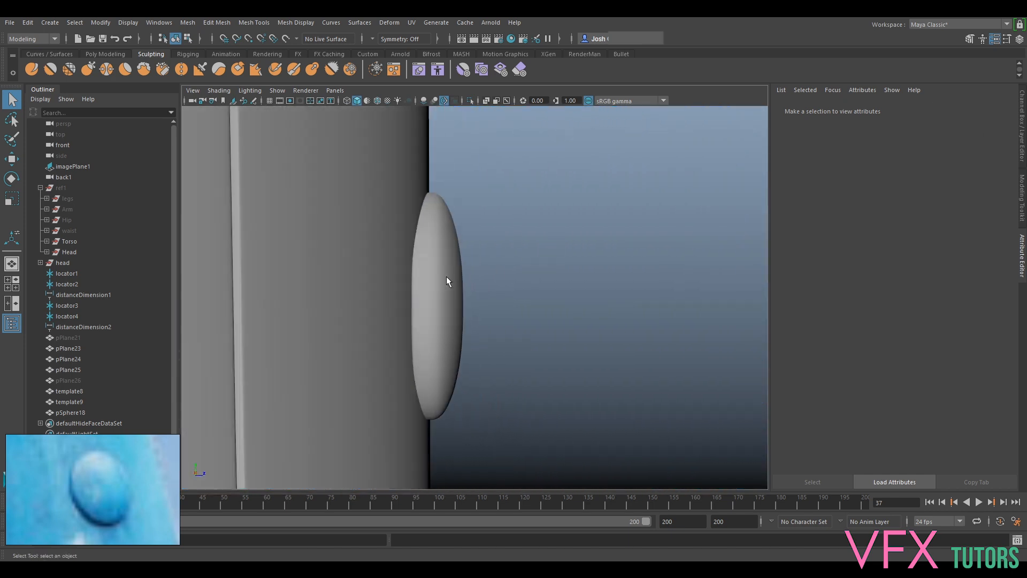
Step: Reselect the button and set its rim bevel's fraction to 0.010
left_click(446, 276)
left_click(964, 109)
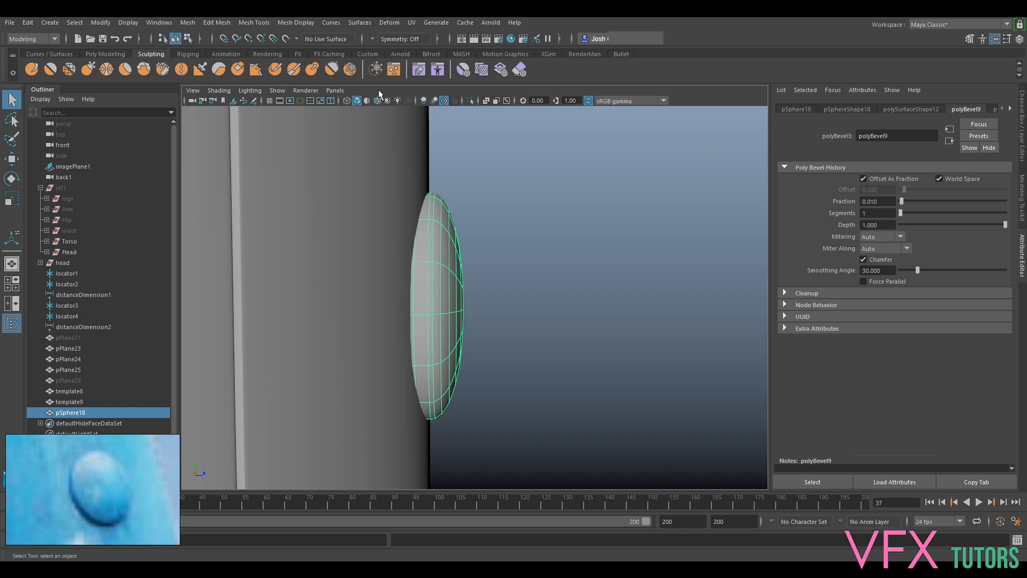
scroll(465, 180, "up", 3)
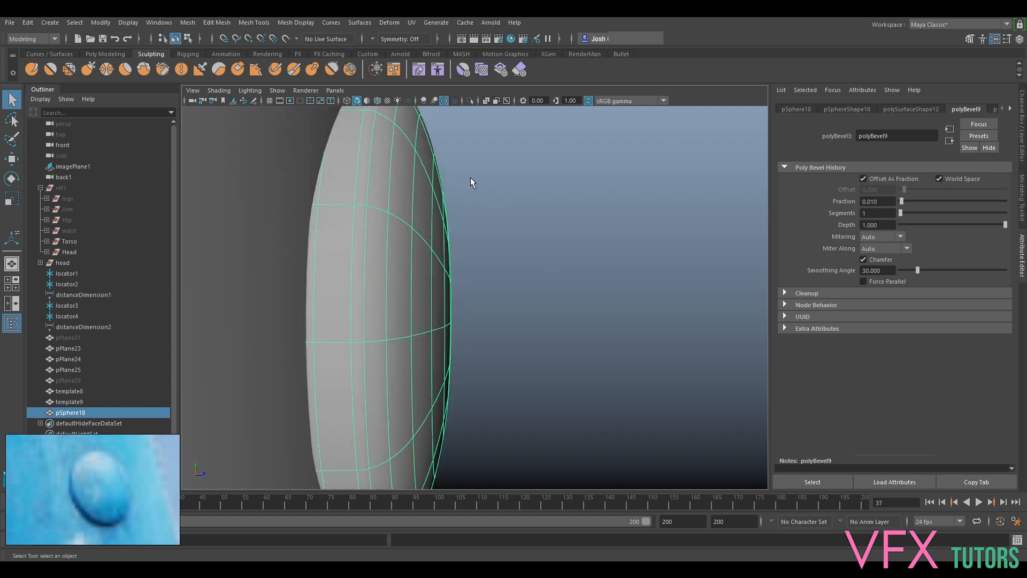
scroll(437, 186, "down", 4)
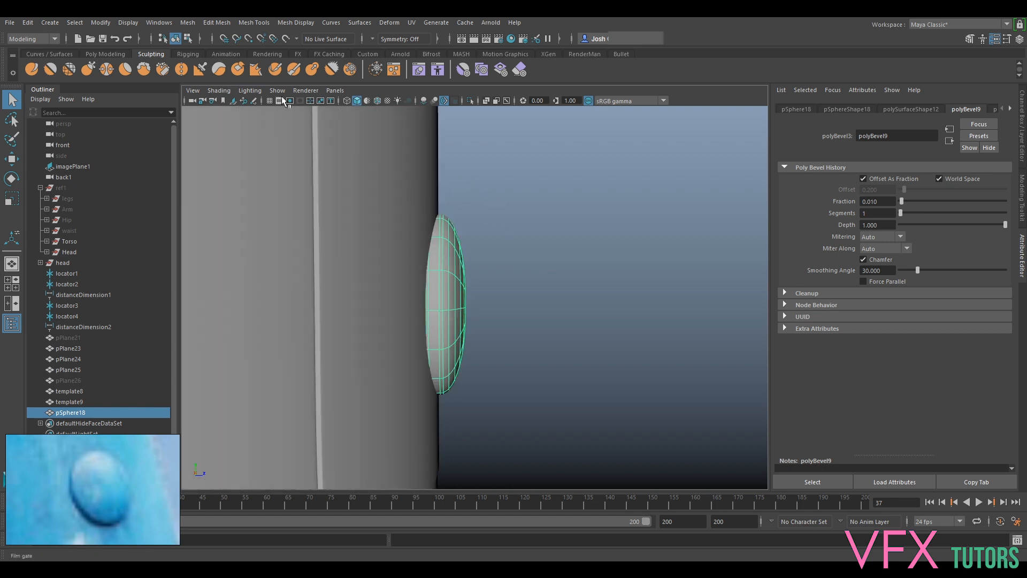
Step: Turn off selection highlighting, examine the smoothed button's rim, and turn the highlighting back on
left_click(278, 90)
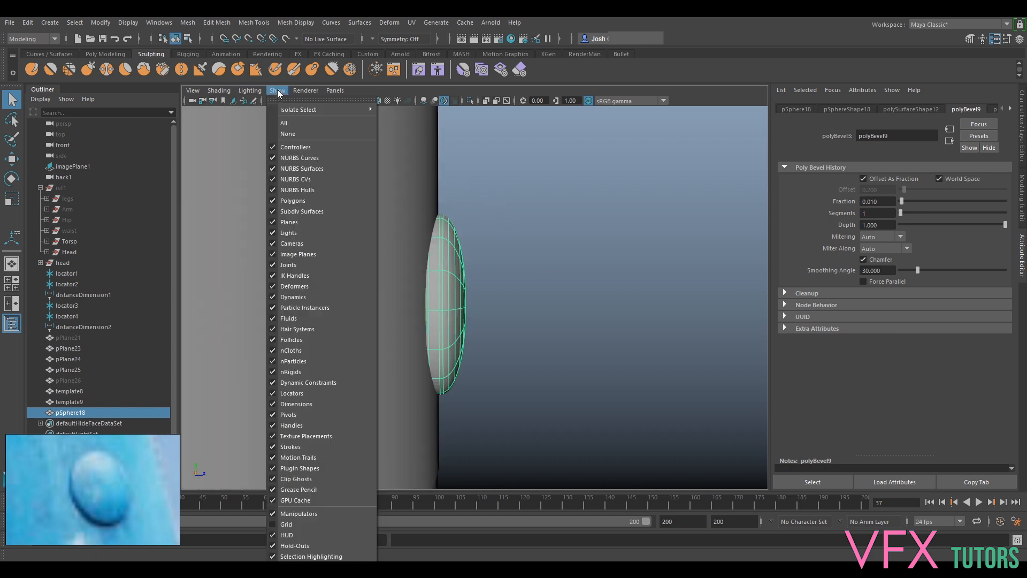
left_click(310, 545)
left_click_drag(563, 344, 537, 362, "alt")
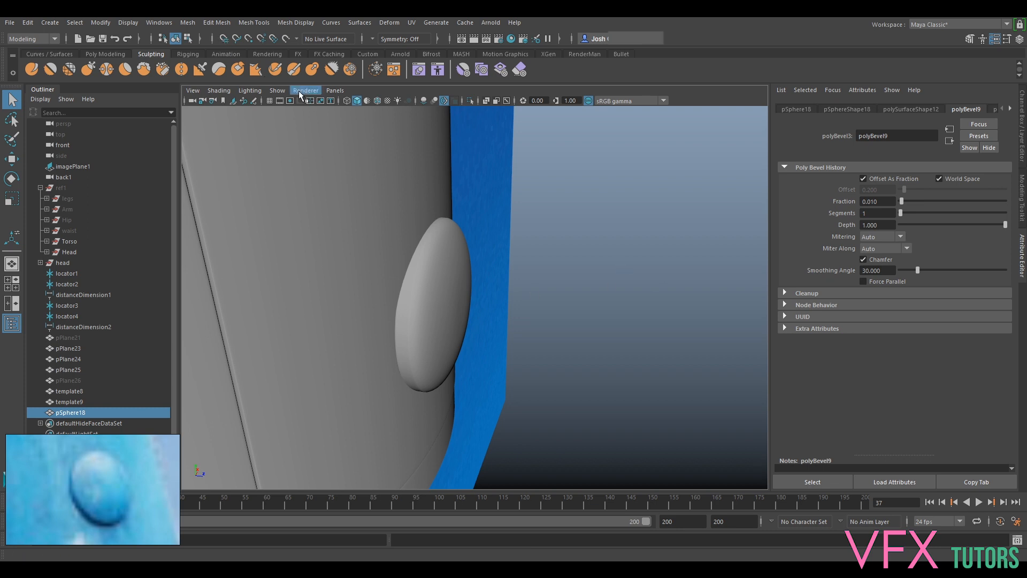
left_click(277, 91)
left_click(302, 557)
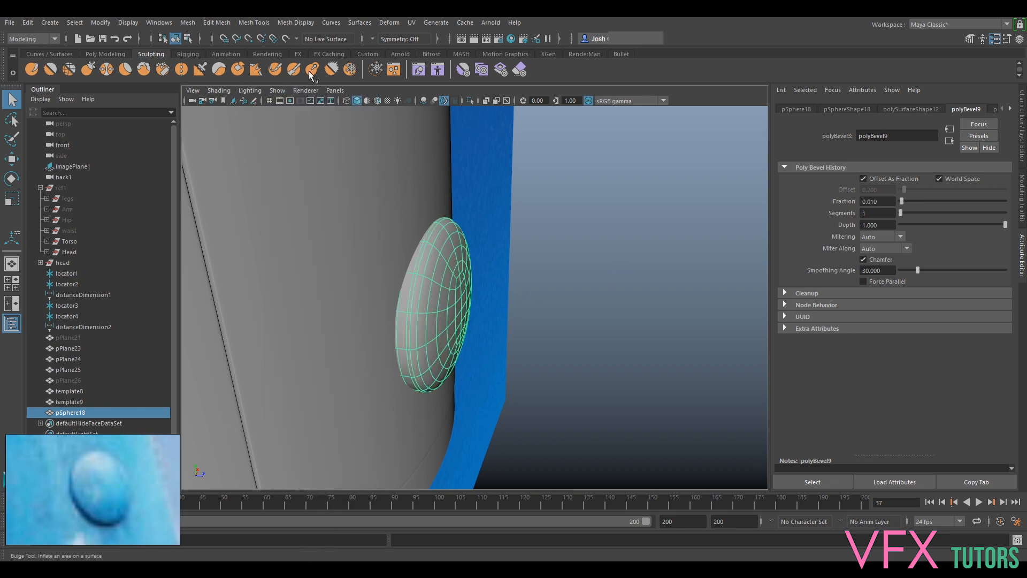
Step: Delete the construction history of the button
scroll(165, 55, "up", 1)
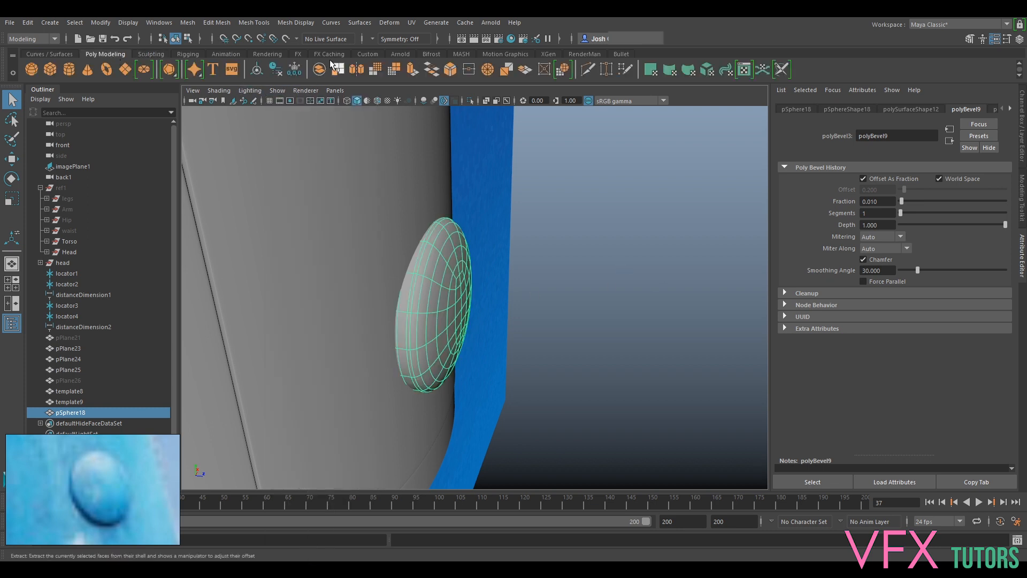
left_click(278, 67)
left_click_drag(423, 178, 509, 291, "alt")
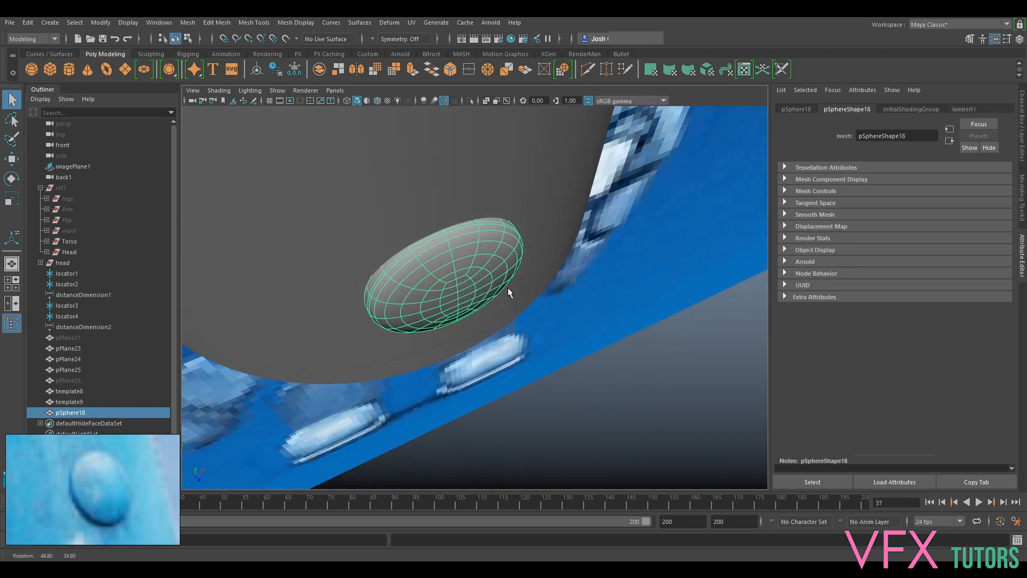
Step: Add a nonlinear Bend deformer to the button and set its curvature to about 22.27
left_click(395, 22)
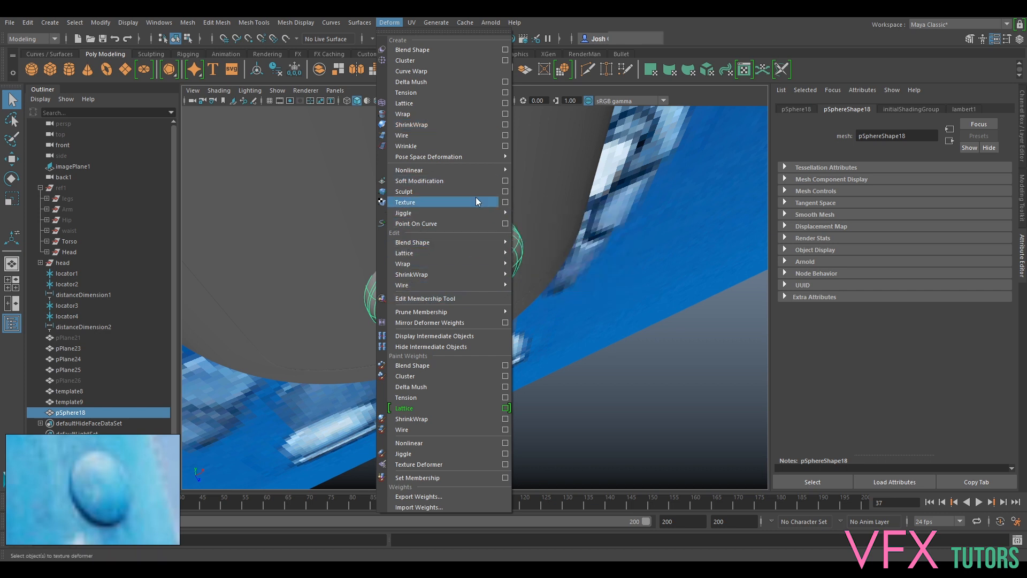
left_click(532, 179)
left_click_drag(493, 330, 632, 278, "alt")
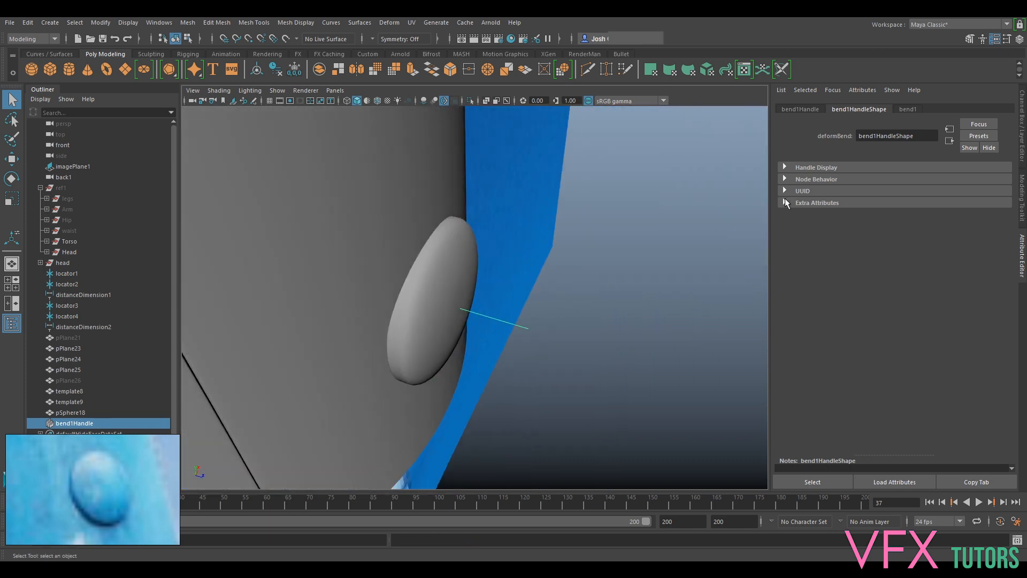
left_click(908, 109)
left_click_drag(953, 180, 959, 181)
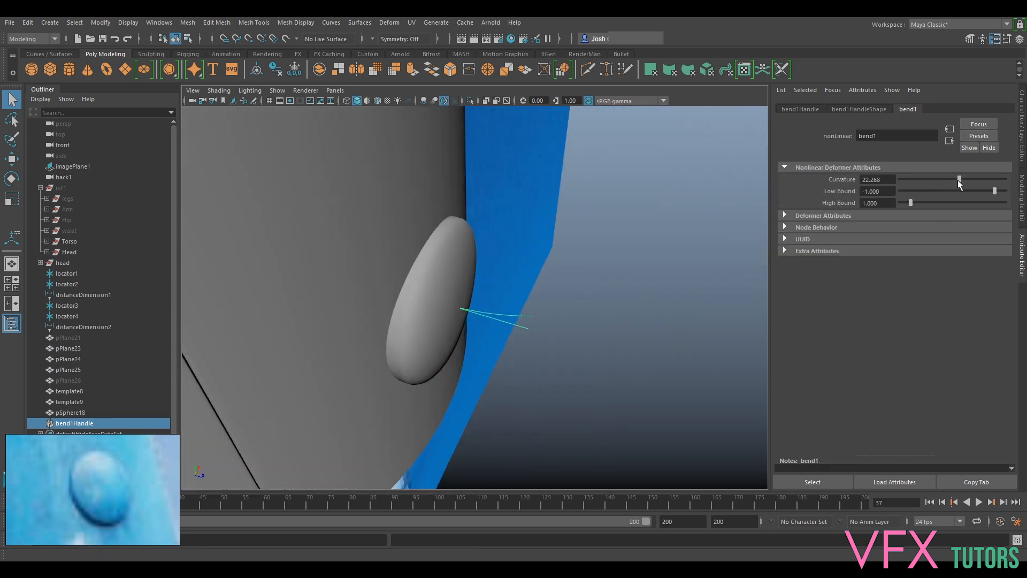
Step: Rotate the bend handle to align it with the button, setting its Rotate Y to 90
key("e")
left_click_drag(449, 382, 581, 306)
left_click(1020, 147)
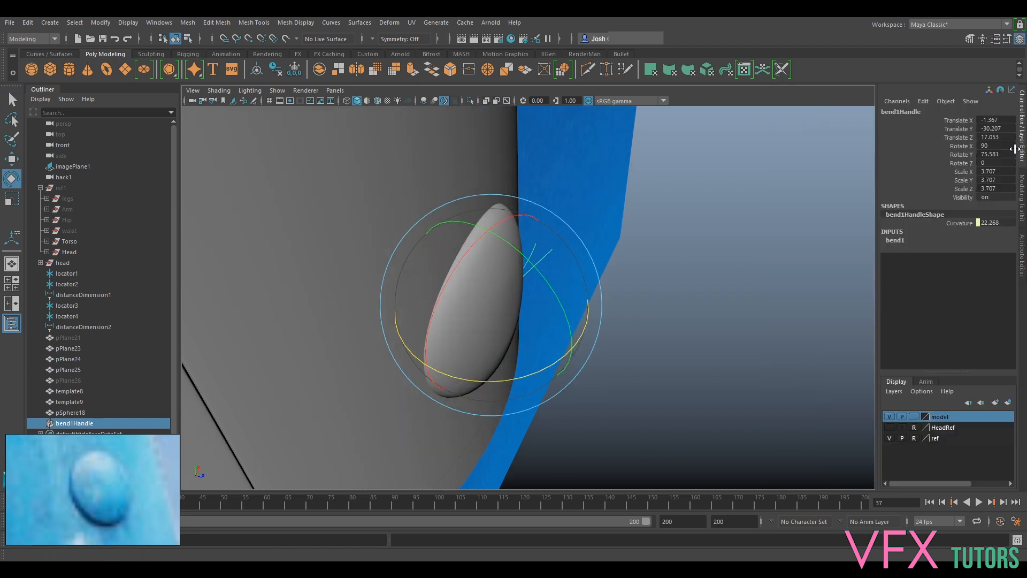
type("90")
key("Return")
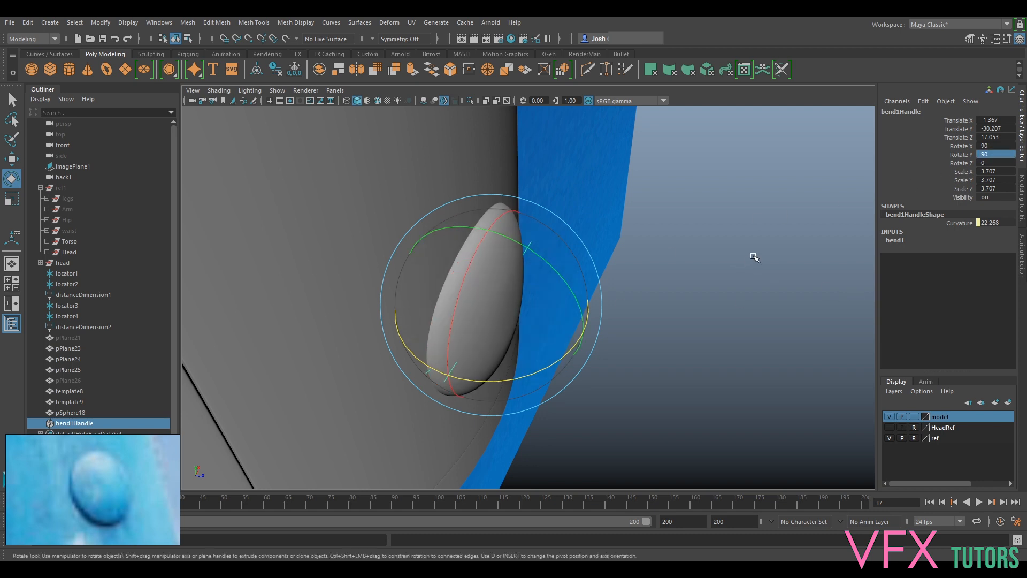
Step: Reduce the bend's curvature to about 12.99 so the button's back follows the curved panel
left_click(1022, 243)
left_click_drag(955, 177, 955, 178)
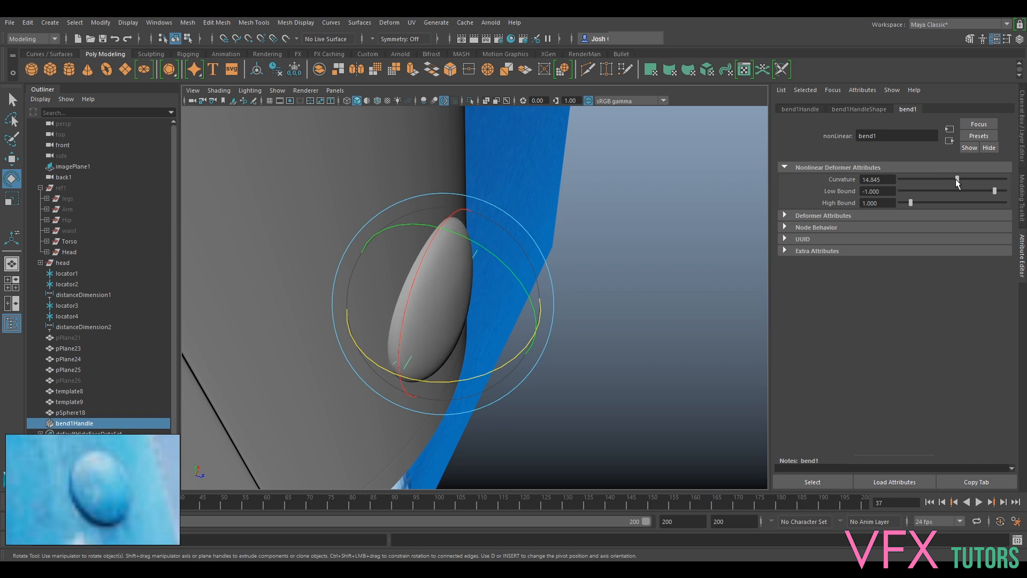
left_click_drag(647, 259, 511, 315, "alt")
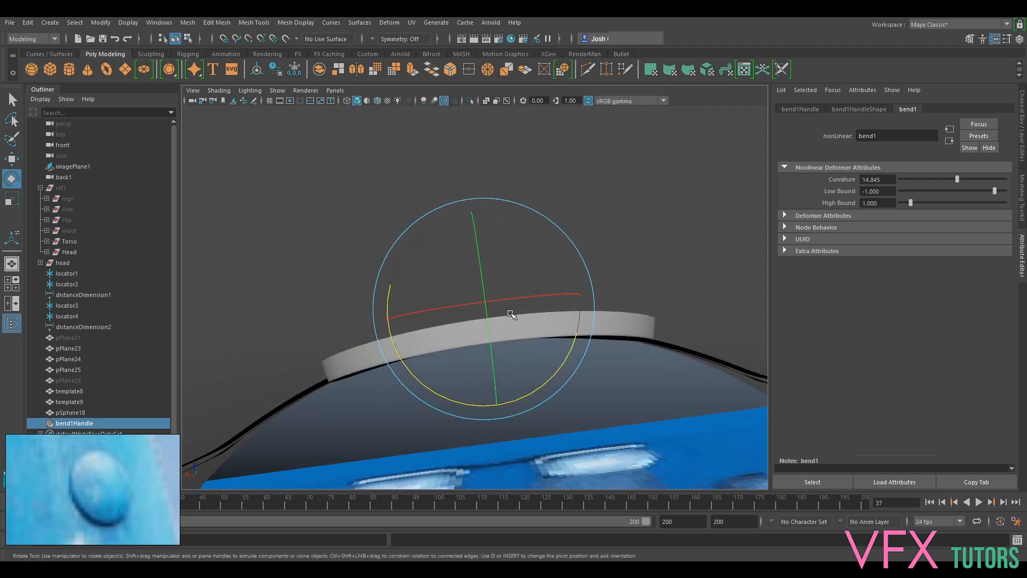
left_click_drag(957, 181, 956, 179)
left_click_drag(616, 256, 542, 279, "alt")
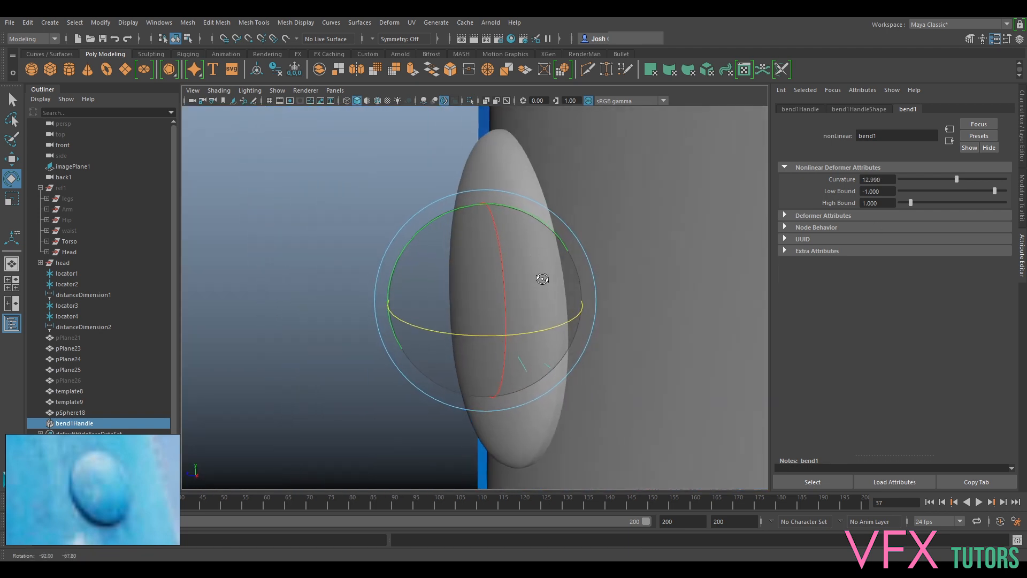
Step: Display wireframe on the shaded models to check the bent button against the panel
left_click(219, 90)
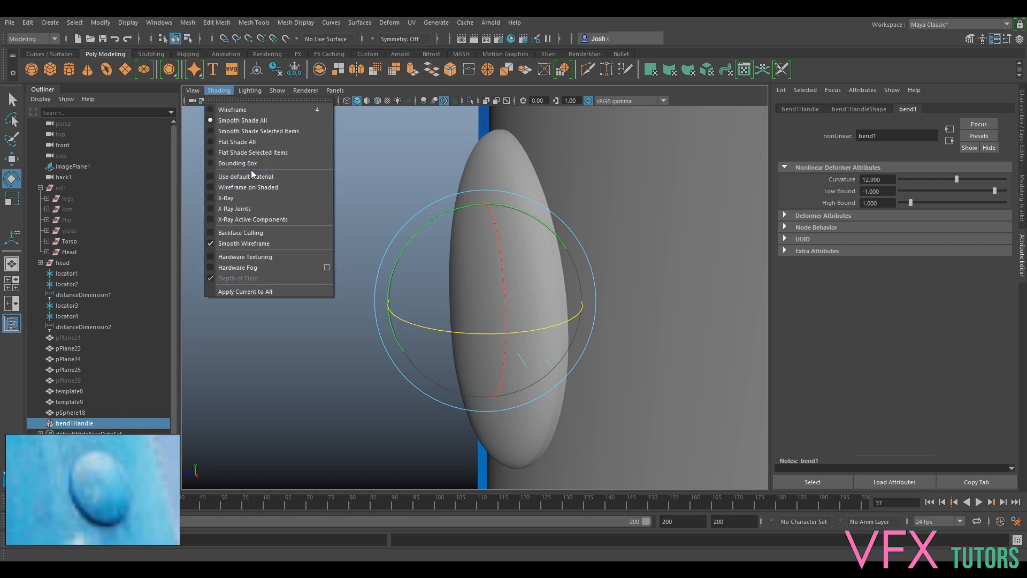
left_click(255, 187)
mouse_move(546, 197)
left_mouse_down("alt")
mouse_move(540, 174)
mouse_move(621, 118)
mouse_move(635, 326)
mouse_move(683, 374)
mouse_move(611, 439)
mouse_move(594, 423)
left_mouse_up("alt")
Step: Delete the button's history to bake in the bend, move the button to about Z 17.17, and deselect it
left_click(347, 217)
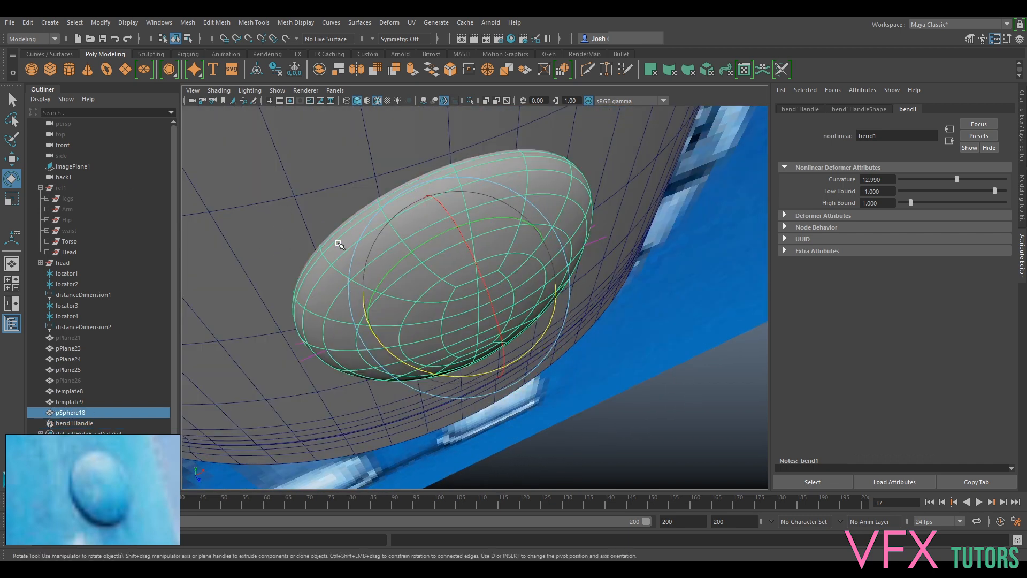
key("w")
left_click_drag(436, 300, 523, 317, "alt")
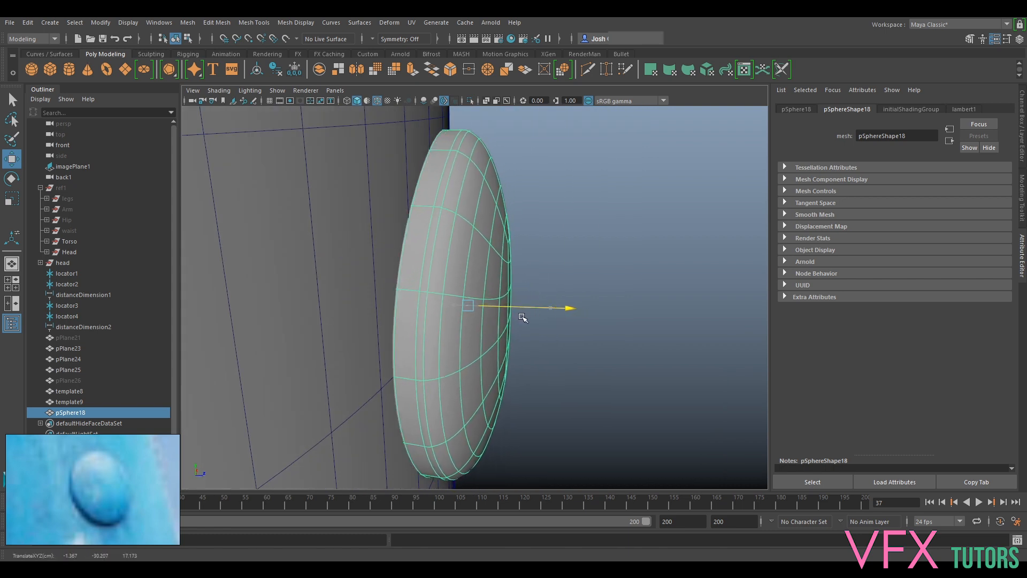
left_click(630, 245)
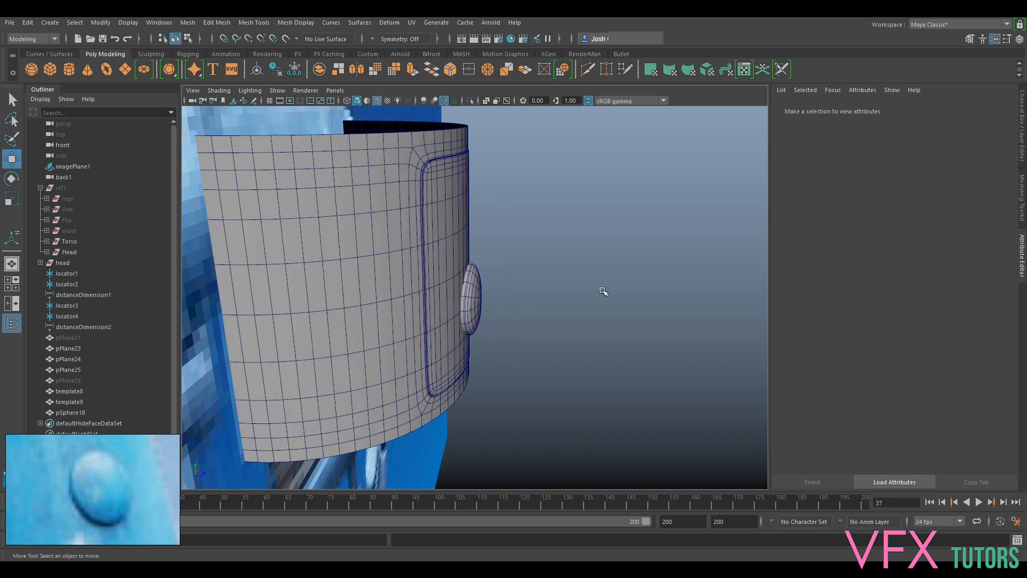
Step: Move the button inward to about Z 16.92 so it sits against the panel, and deselect it
left_click_drag(603, 291, 482, 298, "alt")
left_click(482, 298)
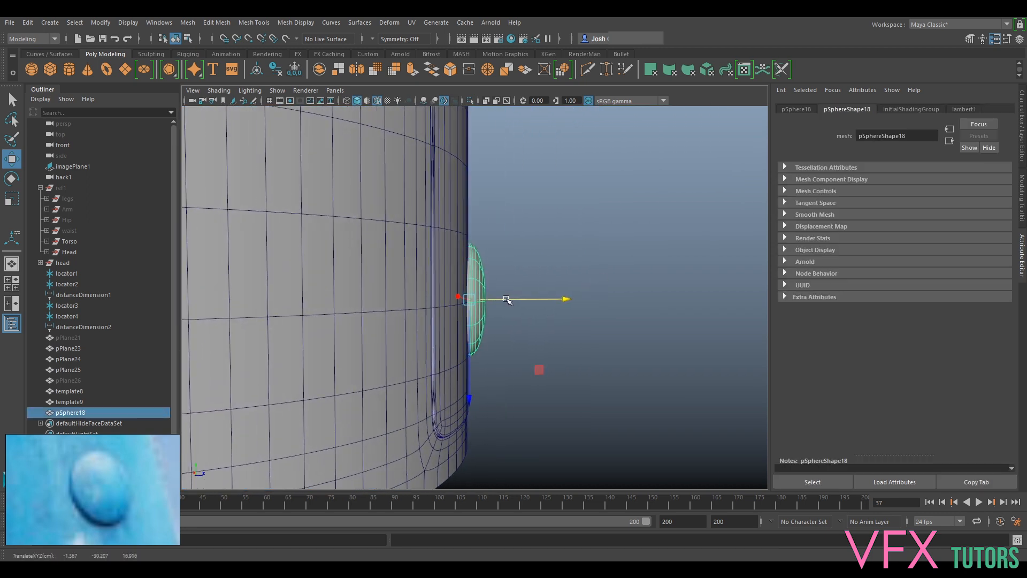
left_click(683, 292)
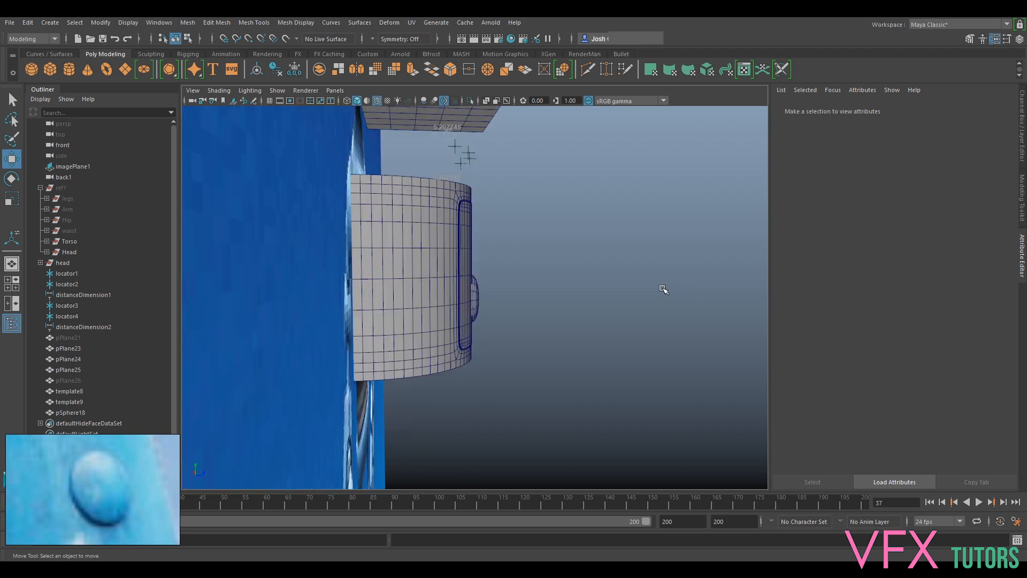
Step: Turn off wireframe on shaded and examine the button on the torso panel from the opposite side
left_click_drag(665, 287, 522, 272, "alt")
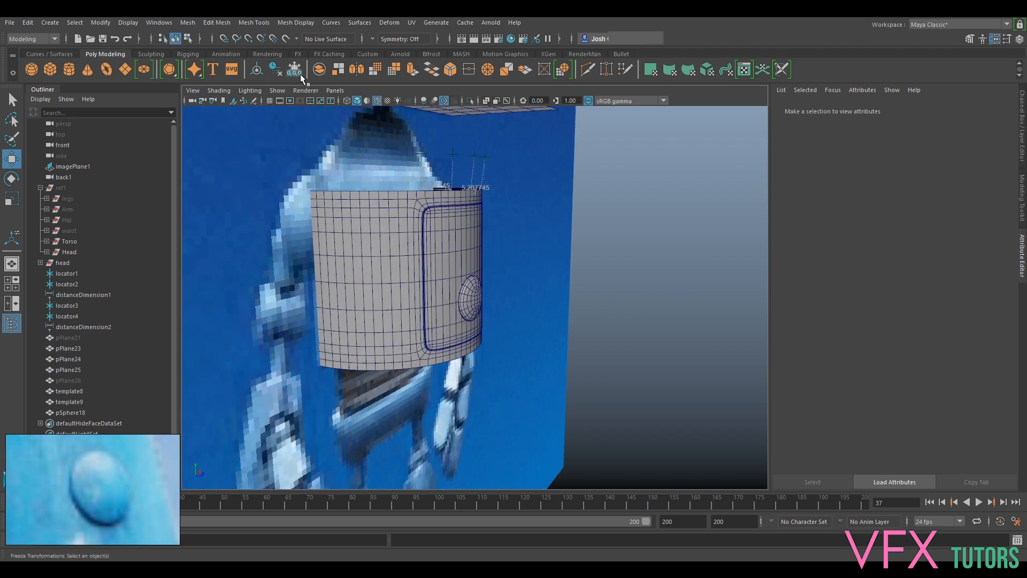
left_click(277, 90)
mouse_move(219, 90)
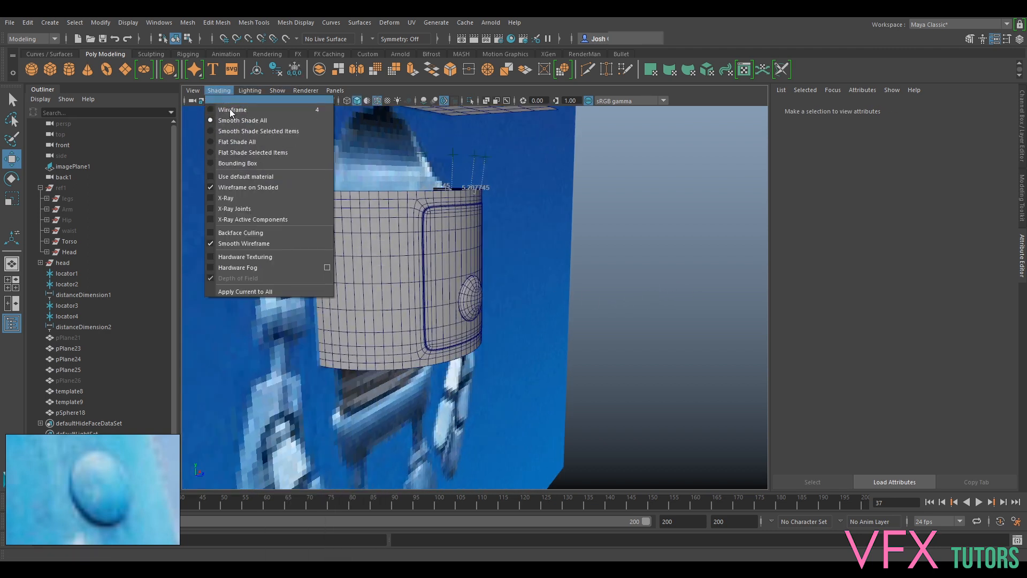
left_click(248, 187)
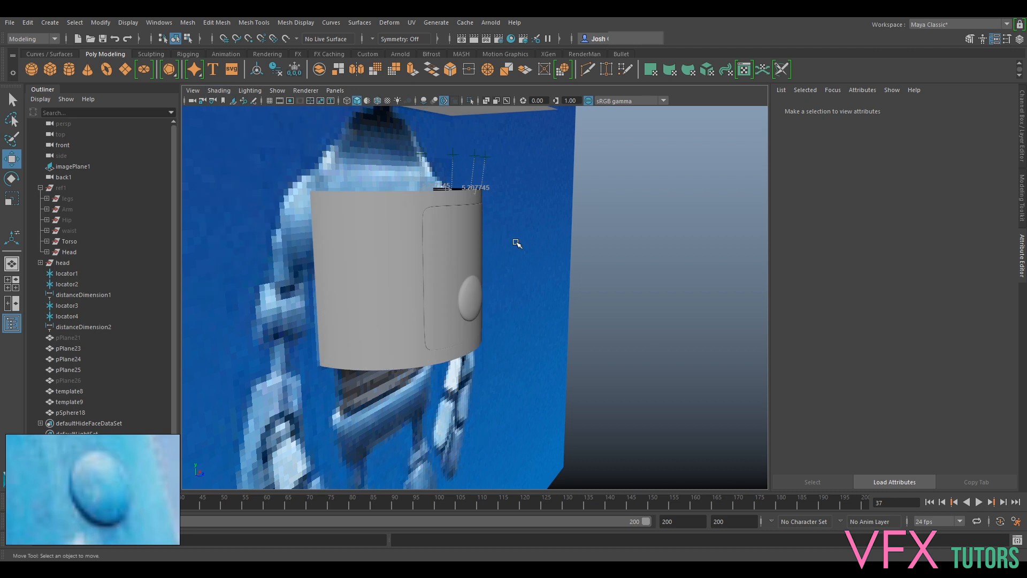
left_click_drag(678, 273, 507, 262, "alt")
scroll(471, 303, "up", 8)
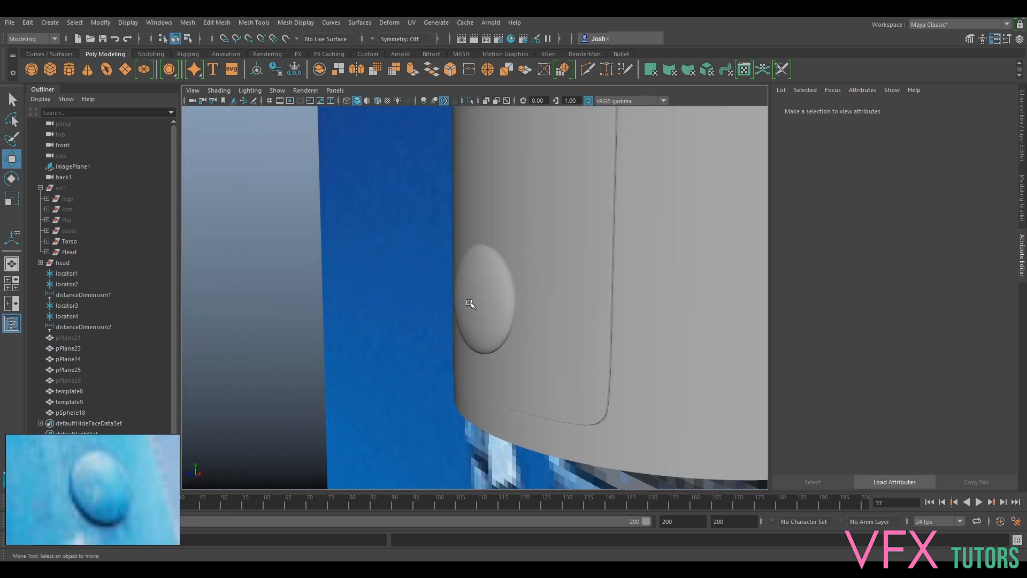
Step: Undo the button's moves, the bend deformer and the history deletions, back to the unbent button with its bevel history
left_click_drag(503, 299, 573, 207, "alt")
key("ctrl+z")
key("ctrl+z")
key("ctrl+z")
key("ctrl+z")
key("ctrl+z")
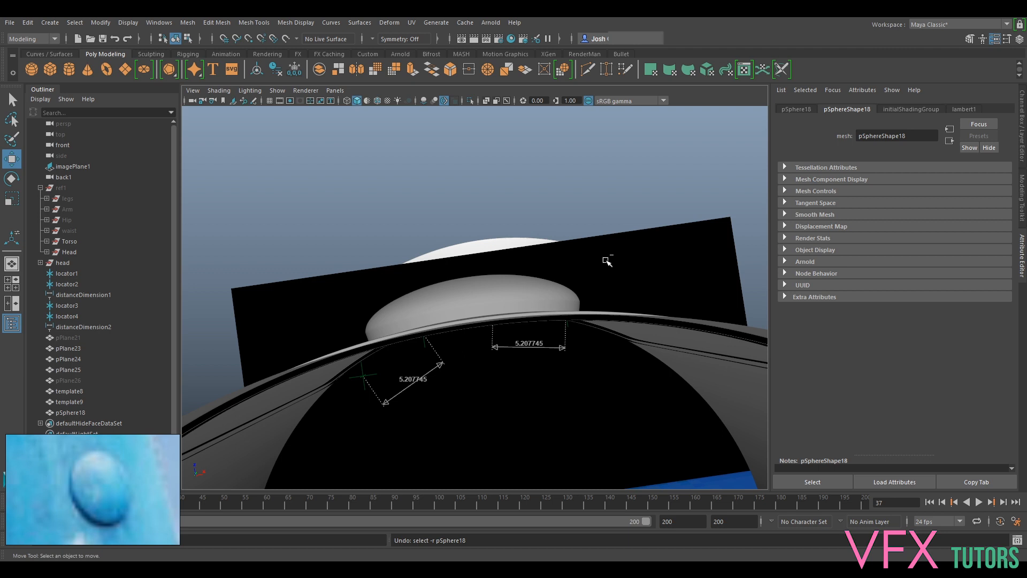
key("ctrl+z")
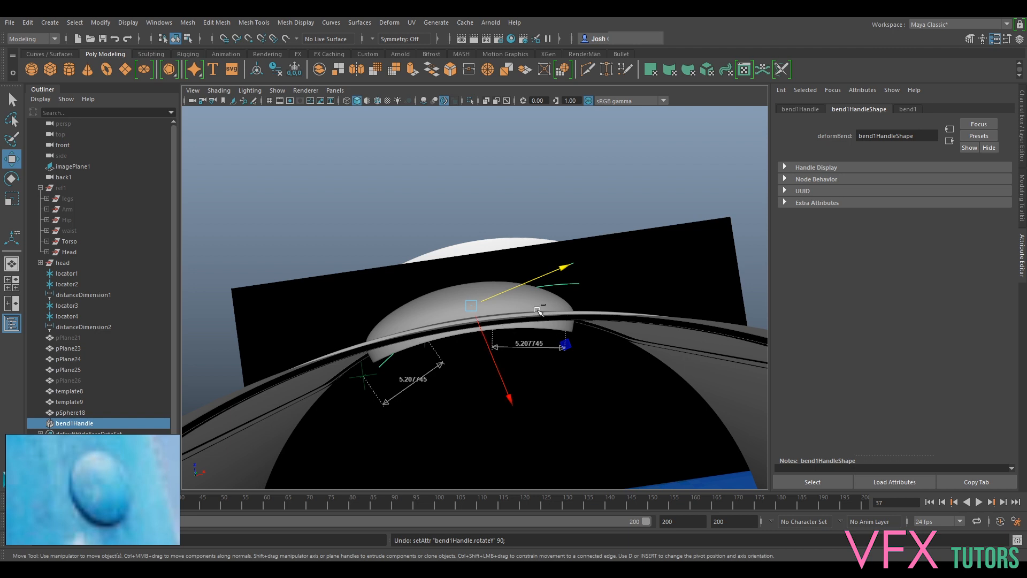
key("ctrl+z")
key("ctrl+z")
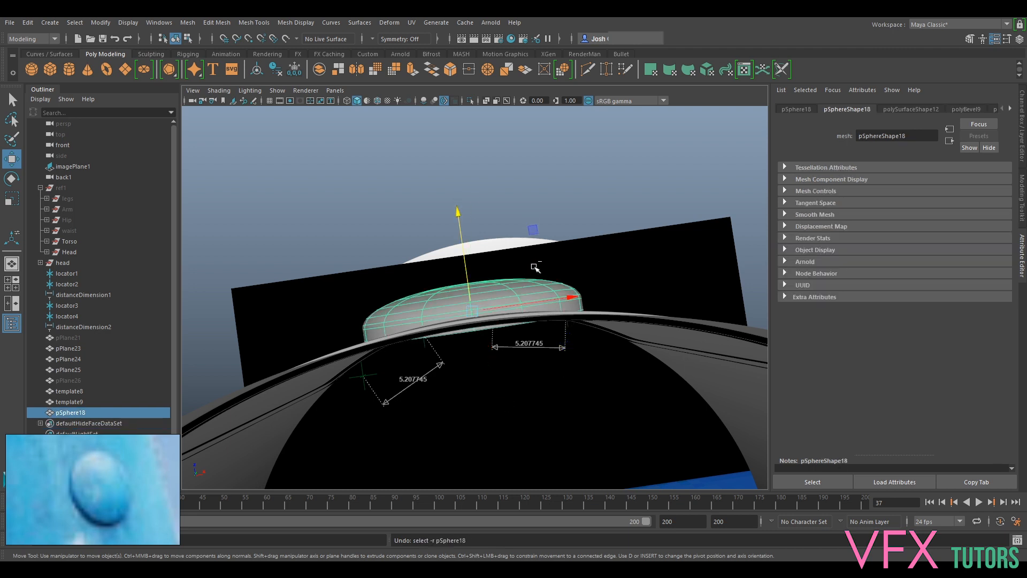
Step: Add a lattice deformer to the unbent domed button on the torso panel
left_click_drag(422, 302, 515, 294, "alt")
left_click_drag(440, 389, 456, 397, "alt")
left_click_drag(464, 353, 461, 359)
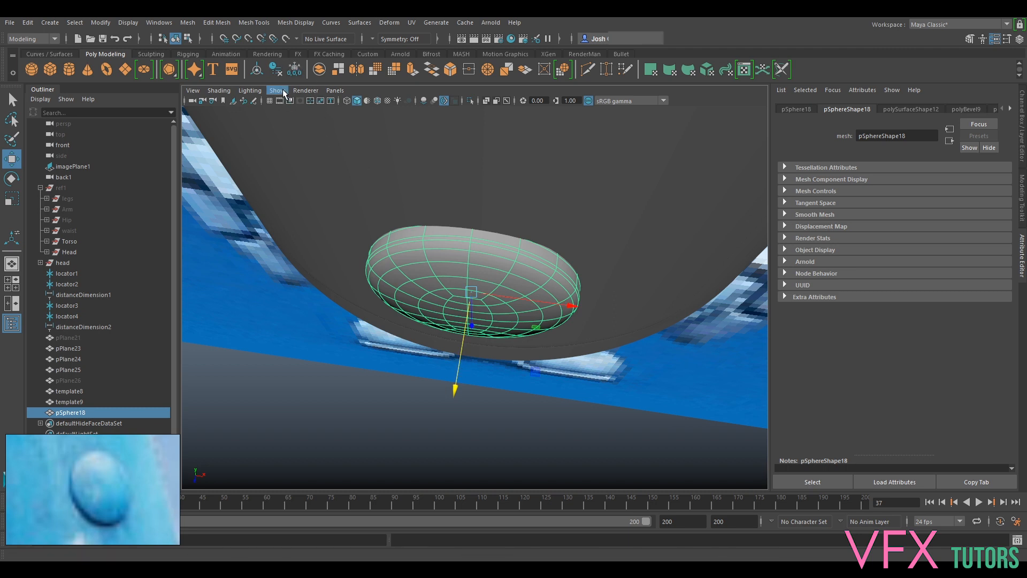
left_click(398, 22)
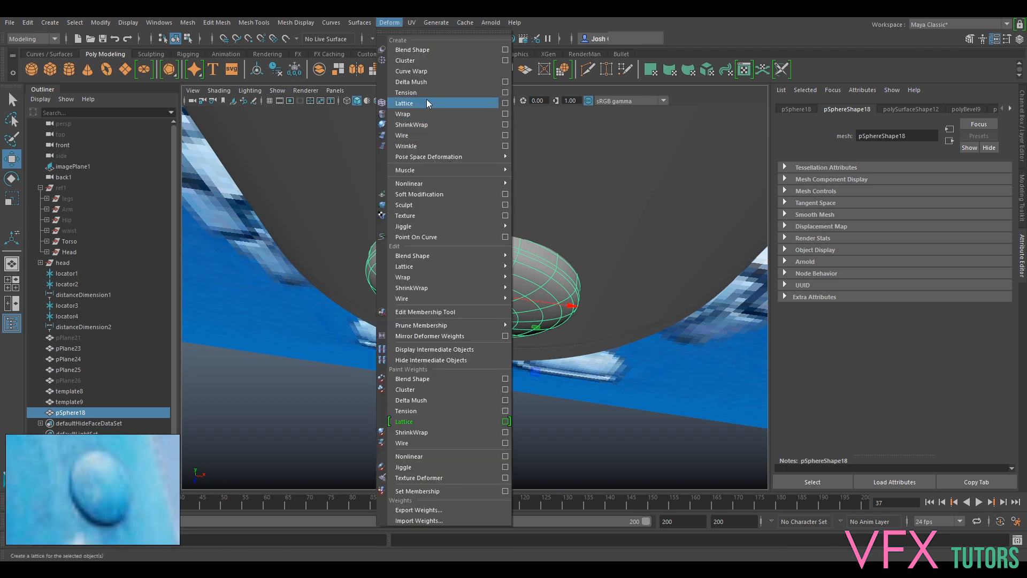
left_click(491, 104)
left_click_drag(541, 219, 567, 160, "alt")
Step: Reduce the button lattice's T divisions to 2 in its shape attributes
left_click(918, 109)
left_click(888, 110)
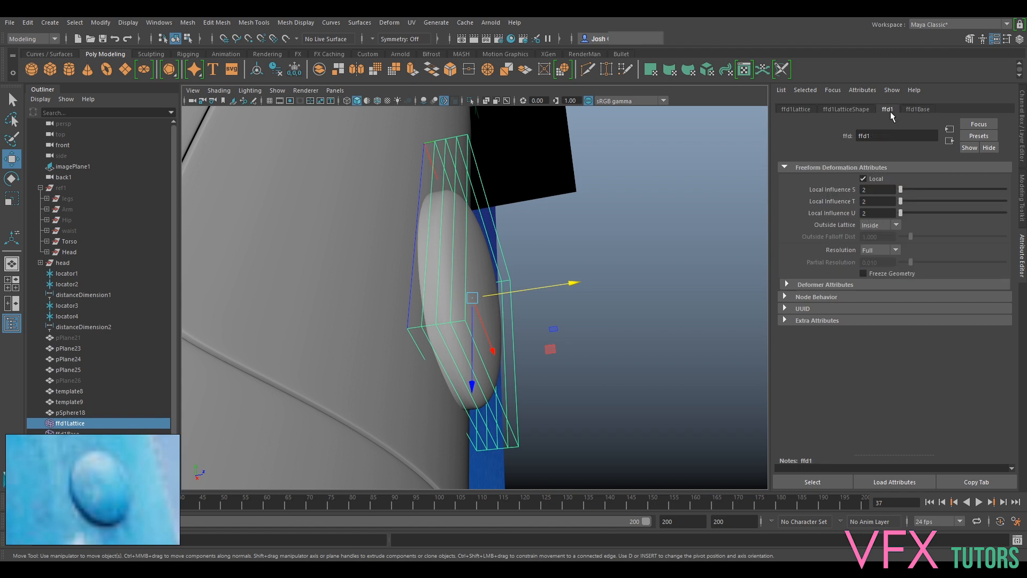
left_click(856, 110)
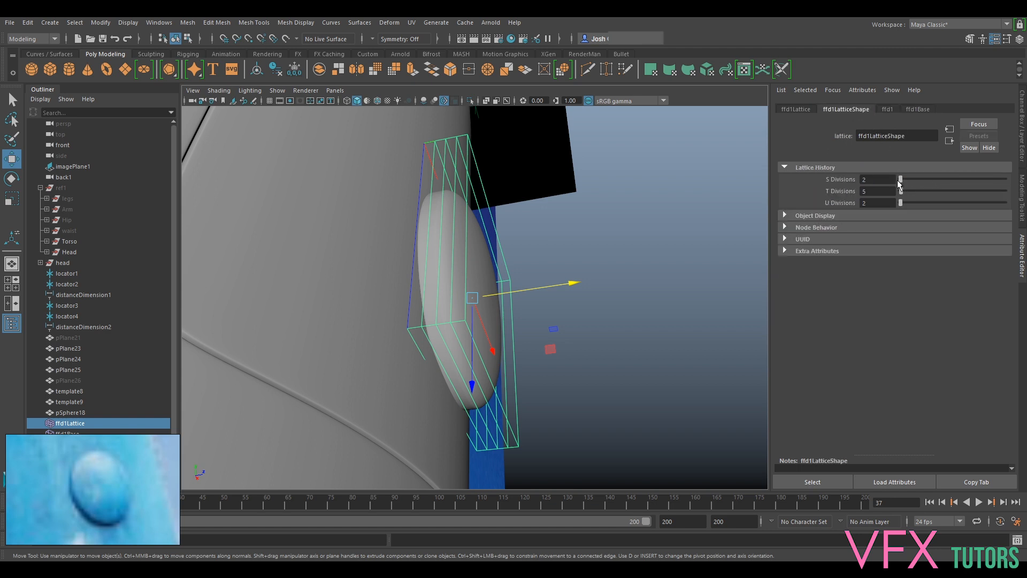
left_click_drag(902, 191, 900, 182)
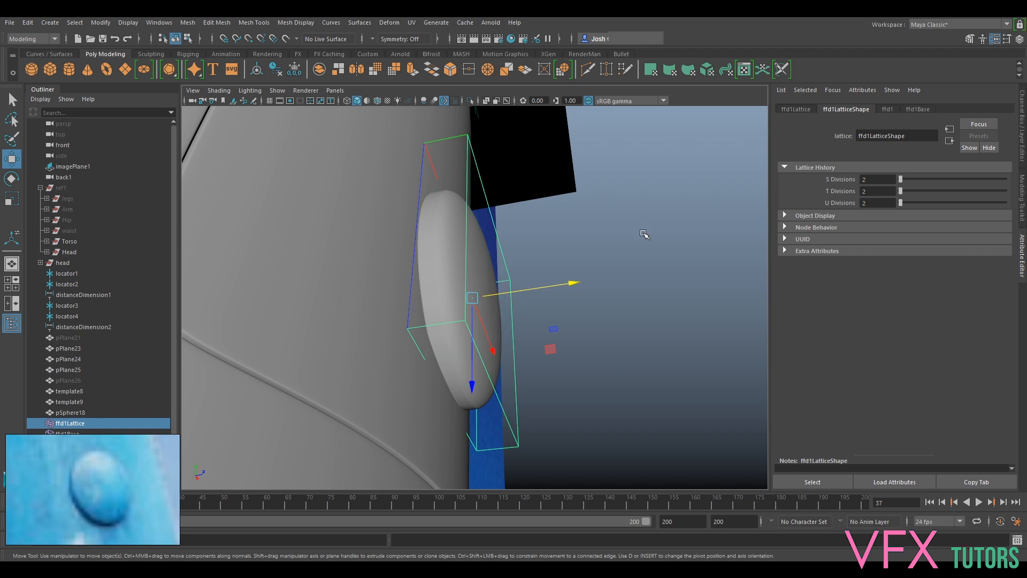
Step: Set the button lattice's S divisions to 5 so it has columns across the button's width
left_click_drag(649, 233, 723, 215, "alt")
double_click(877, 179)
type("4")
key("Return")
left_click_drag(516, 192, 412, 195, "alt")
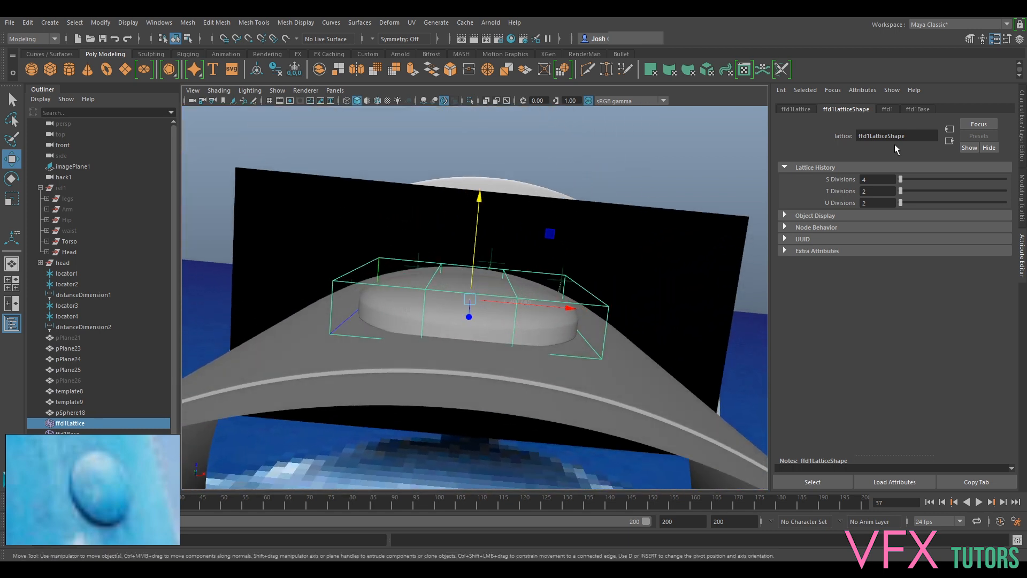
type("5")
key("Return")
left_click_drag(459, 275, 452, 292, "alt")
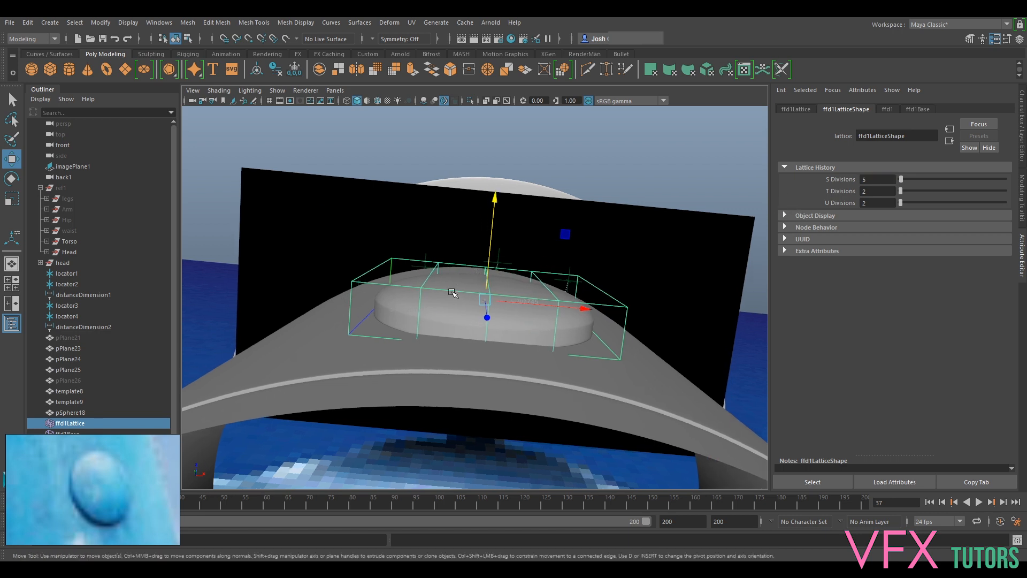
Step: Switch to lattice points and lower the columns at both ends of the lattice to bend the button around the torso
right_click_drag(425, 287, 405, 265)
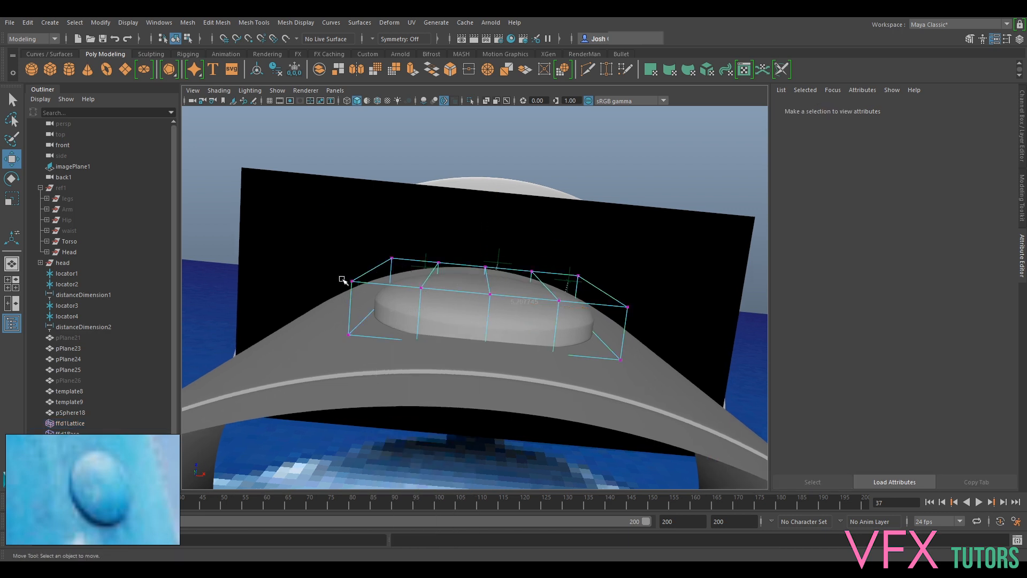
left_click_drag(409, 256, 440, 246, "alt")
left_click_drag(505, 235, 459, 236, "alt")
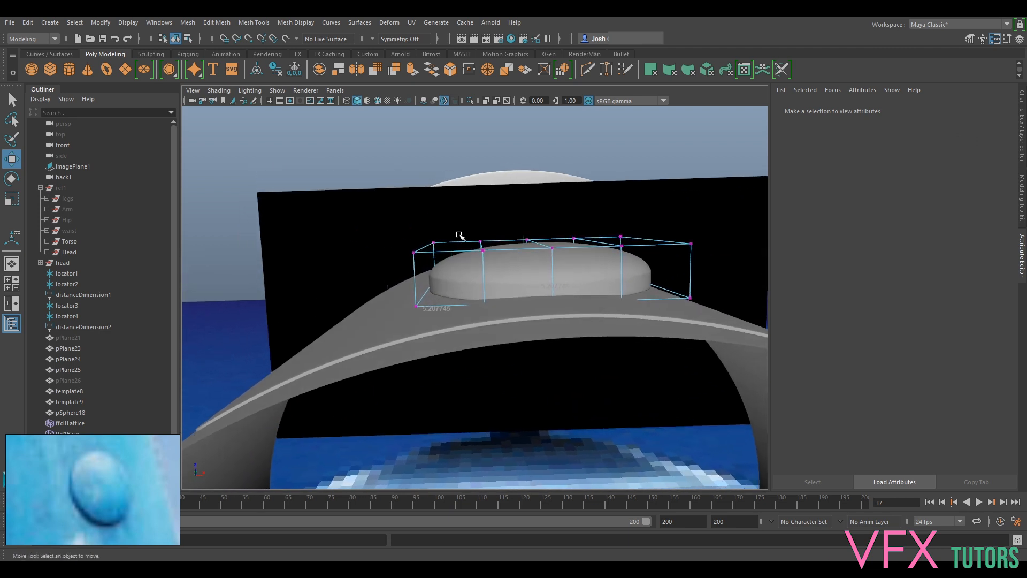
left_click_drag(376, 220, 453, 339)
left_click_drag(497, 214, 485, 341, "alt")
left_click_drag(398, 223, 403, 231)
left_click_drag(471, 258, 526, 282, "alt")
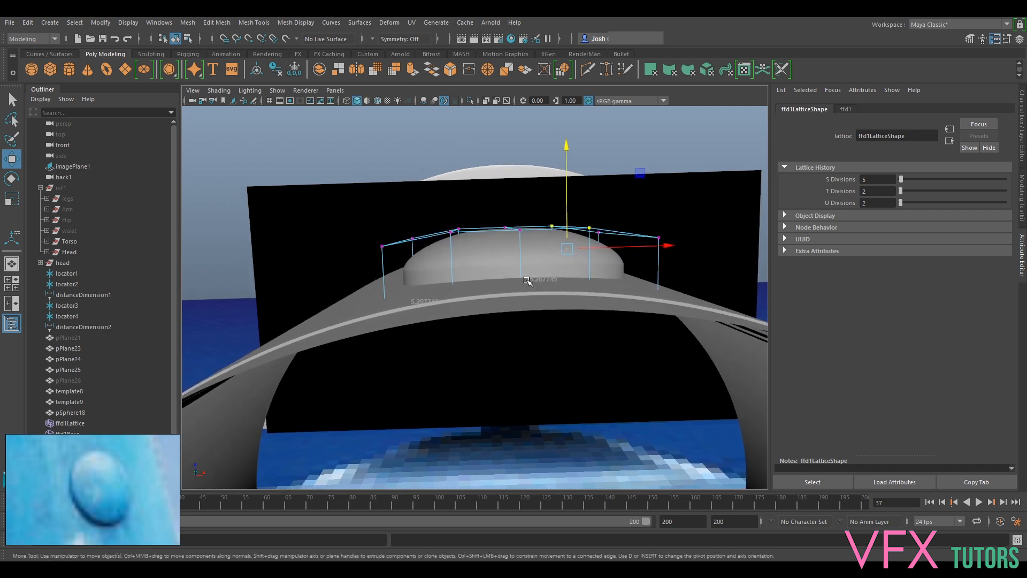
Step: Adjust the inner columns and the lower end points of the lattice to follow the panel's curve
left_click_drag(480, 208, 454, 232, "shift")
left_click_drag(510, 196, 442, 246)
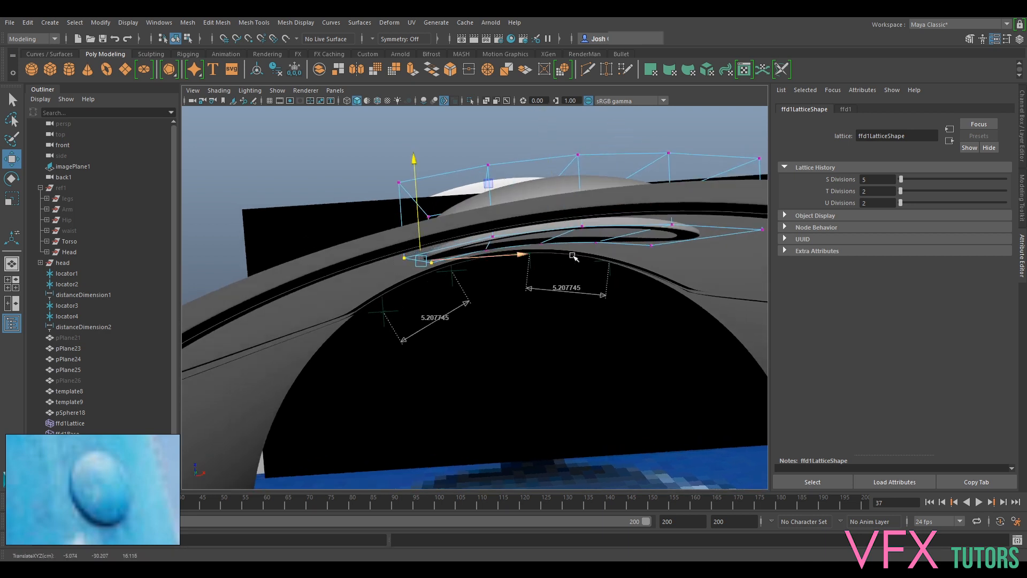
left_click_drag(573, 257, 528, 231, "alt")
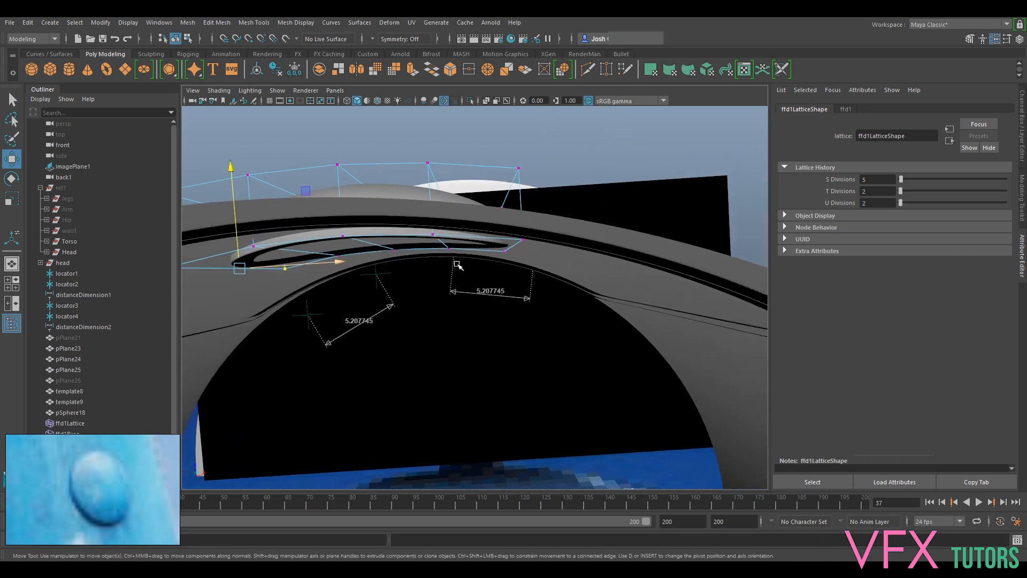
left_click(517, 227)
key("ctrl+z")
left_click_drag(509, 215, 439, 255)
middle_click_drag(440, 254, 451, 261, "alt")
left_click_drag(450, 262, 540, 279, "alt")
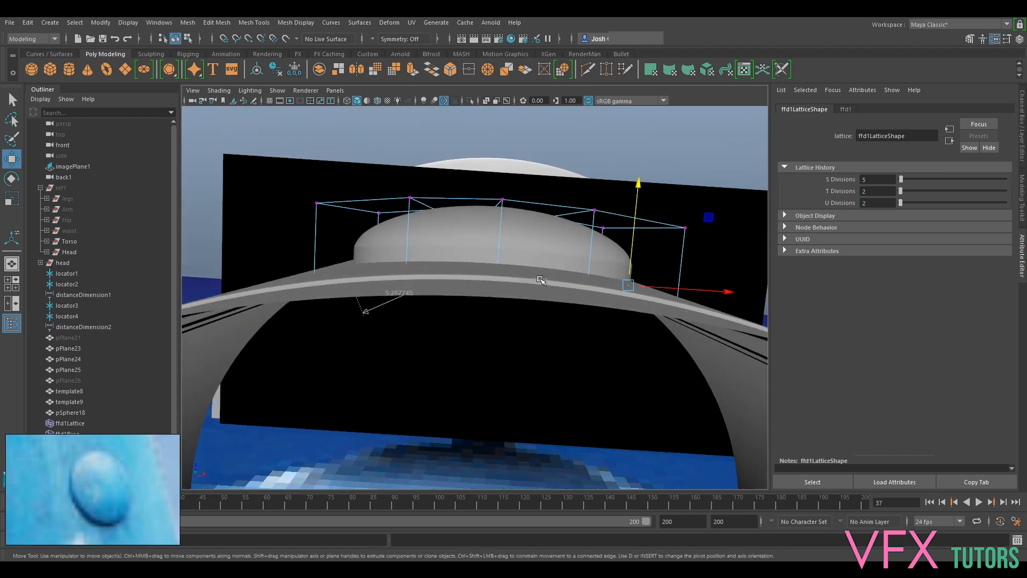
Step: Select the lattice's middle upper points and adjust them at the crown of the button
left_click_drag(528, 194, 490, 273, "alt")
left_click(476, 330)
left_click_drag(482, 362, 480, 357)
left_click_drag(568, 319, 566, 162, "alt")
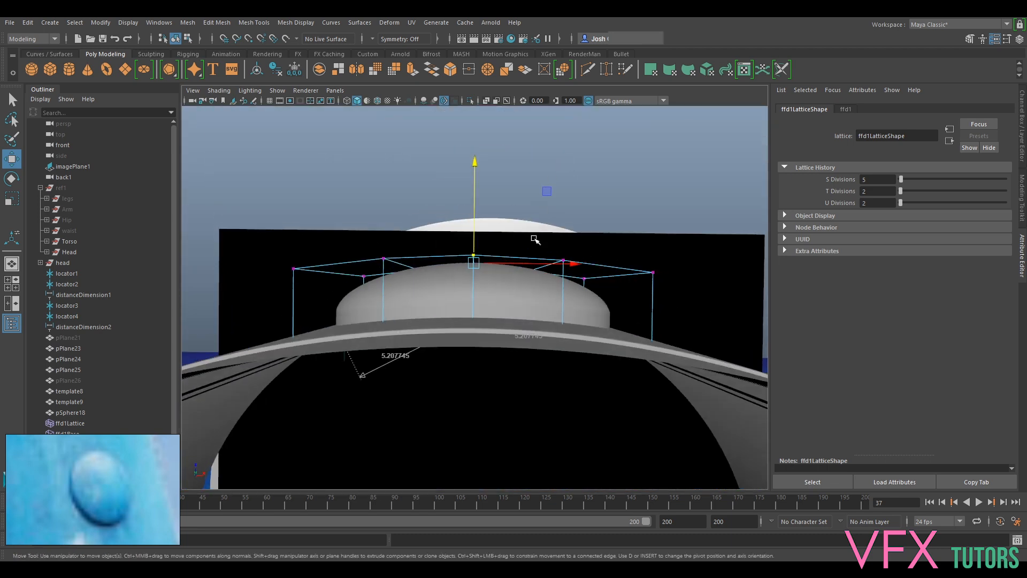
Step: Delete the button's history to bake in the lattice shape, and freeze its transformations
left_click(523, 284)
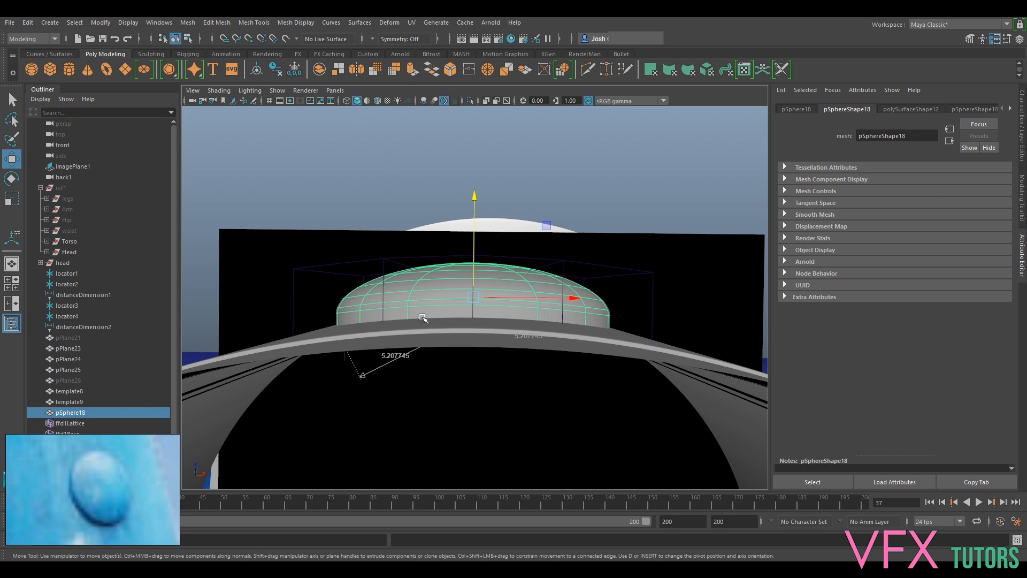
left_click(276, 73)
scroll(389, 237, "down", 3)
left_click_drag(388, 237, 500, 294, "alt")
left_click(574, 262)
left_click_drag(574, 261, 460, 246, "alt")
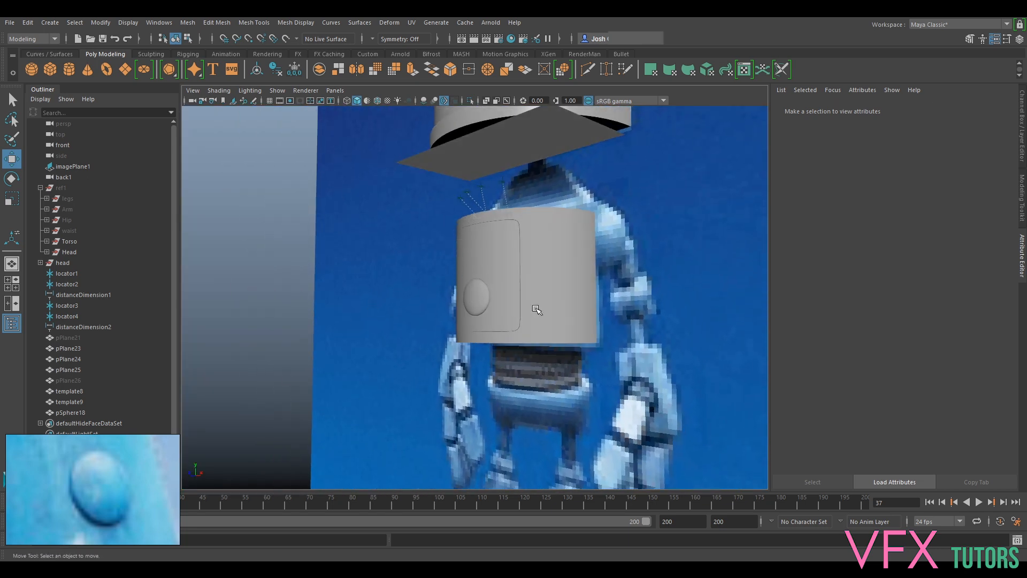
left_click(474, 292)
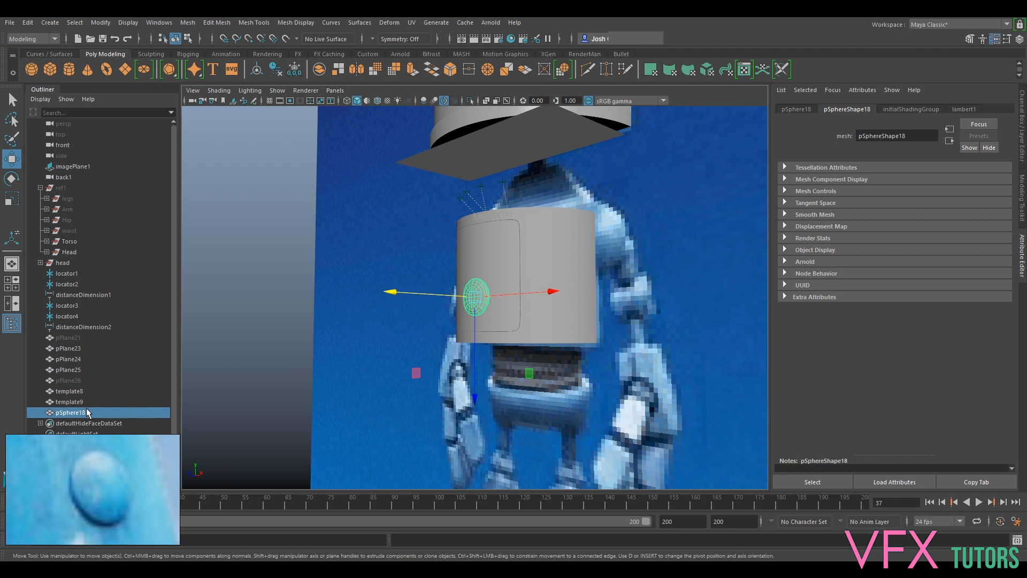
left_click(294, 69)
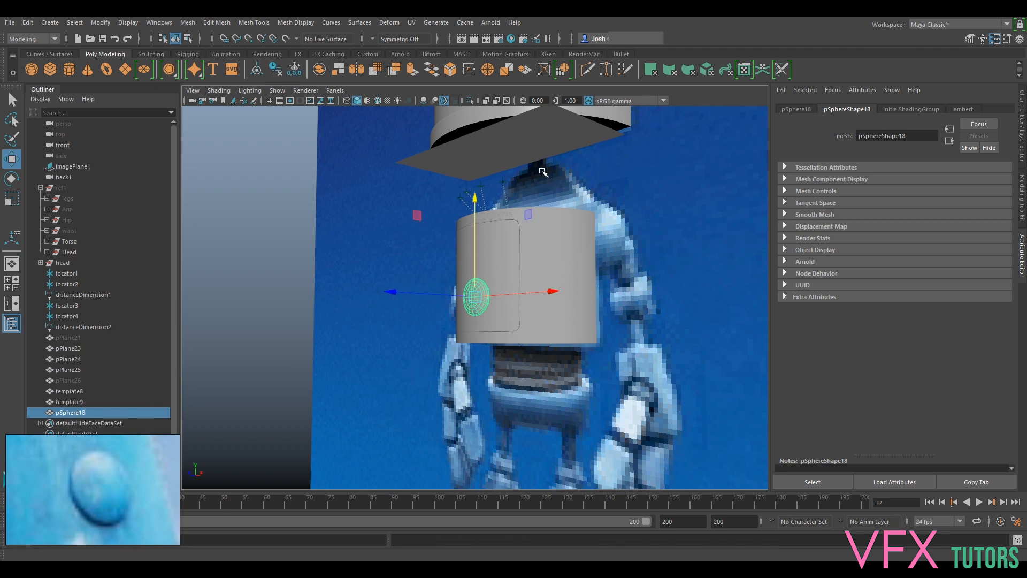
Step: Hide the flat plane pPlane25 between the head and the torso
left_click(557, 145)
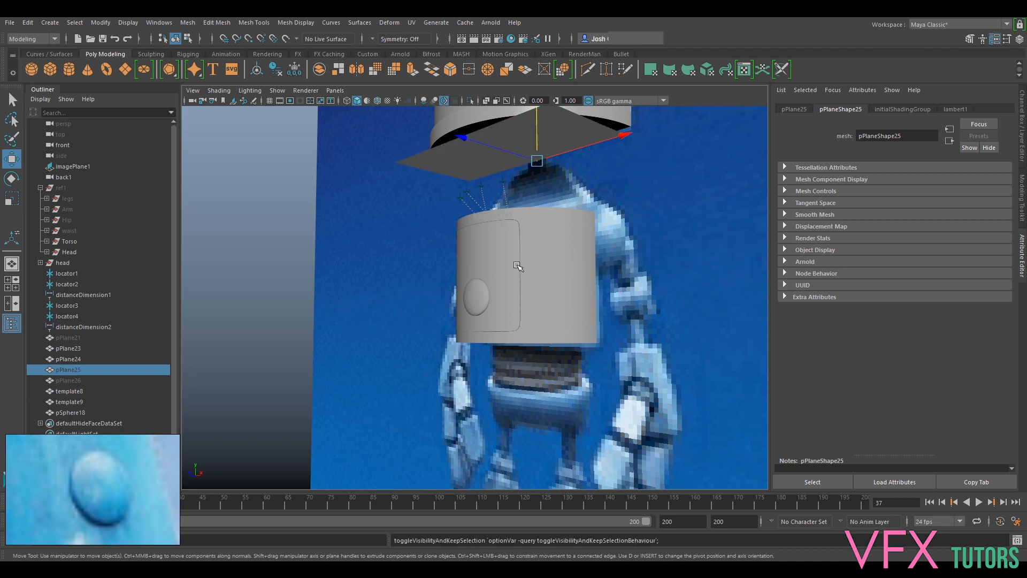
left_click_drag(427, 162, 460, 203, "alt")
left_click_drag(745, 279, 619, 264, "alt")
Step: In the front view, select the torso shell's bottom edge loop and move it down slightly to match the reference
left_click(540, 339)
left_click_drag(541, 339, 596, 323, "alt")
scroll(447, 297, "up", 3)
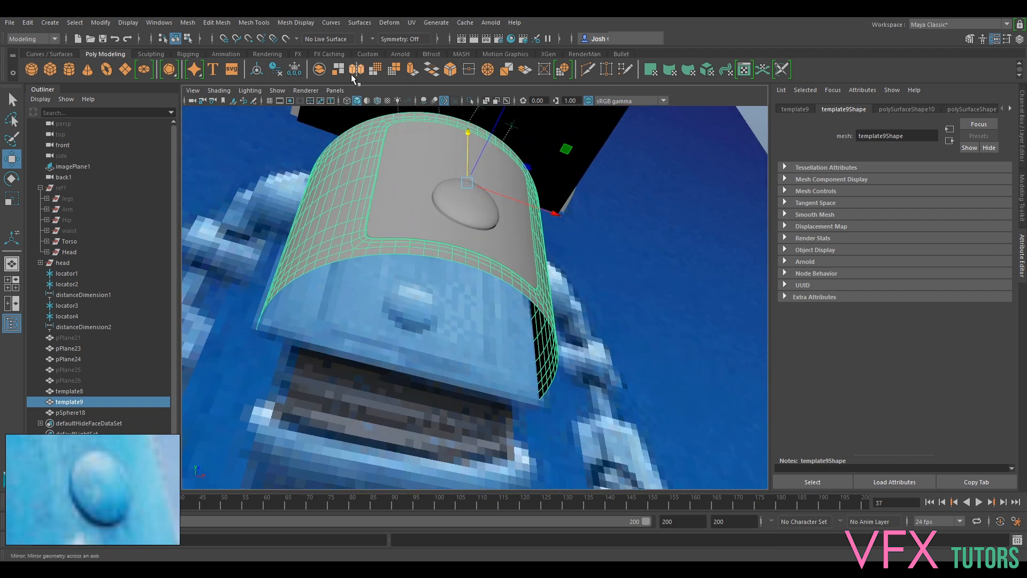
left_click(332, 91)
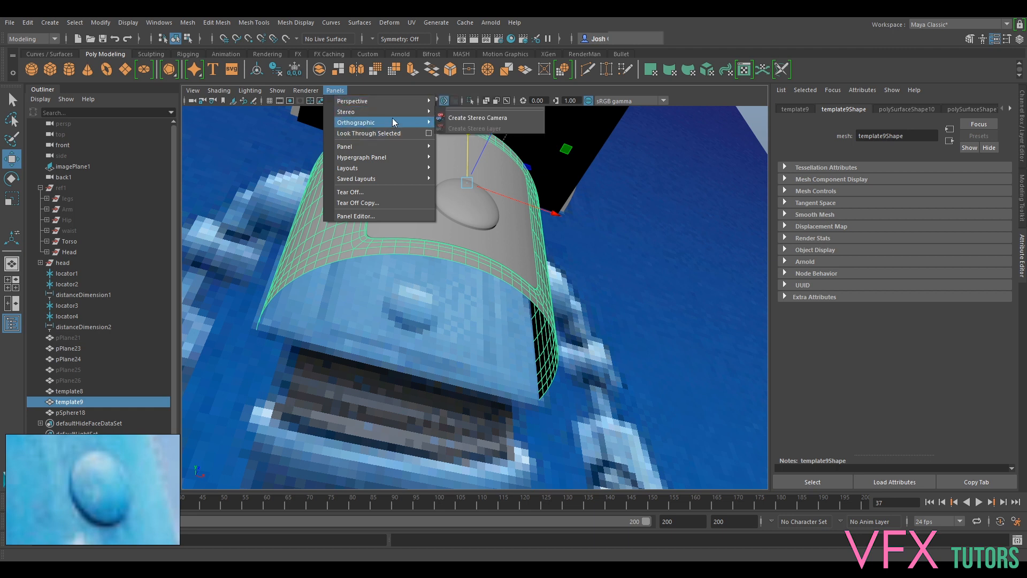
mouse_move(394, 121)
left_click(470, 133)
scroll(468, 136, "down", 5)
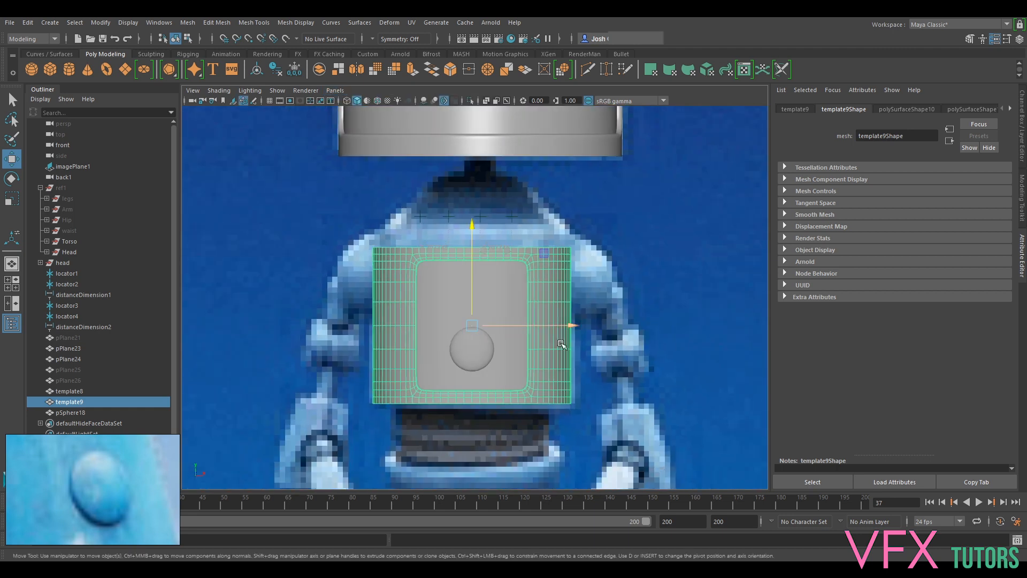
middle_click_drag(470, 299, 471, 182, "alt")
scroll(482, 214, "up", 5)
right_click(528, 254)
left_click(485, 263)
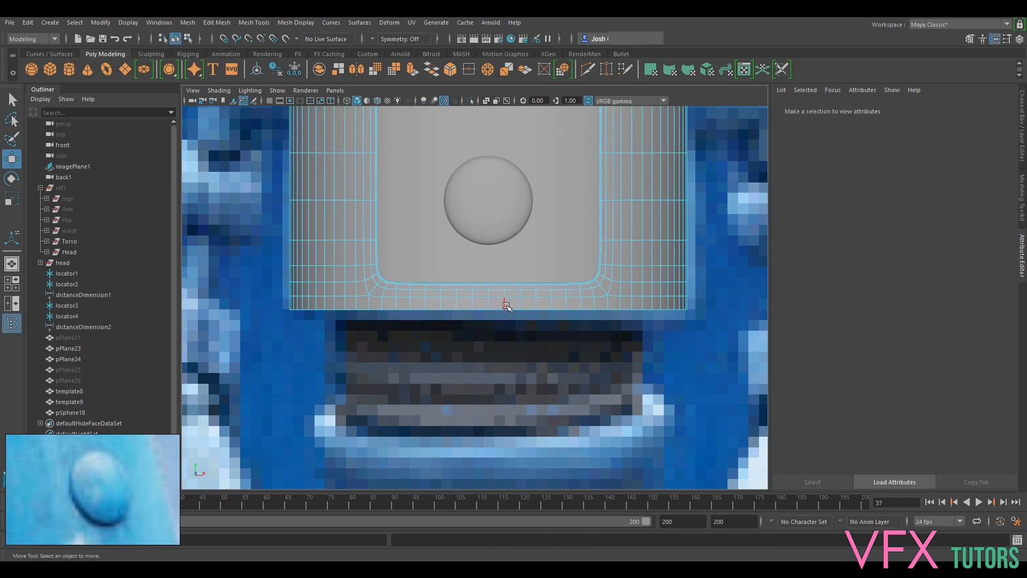
double_click(507, 313)
left_click_drag(490, 281, 490, 287)
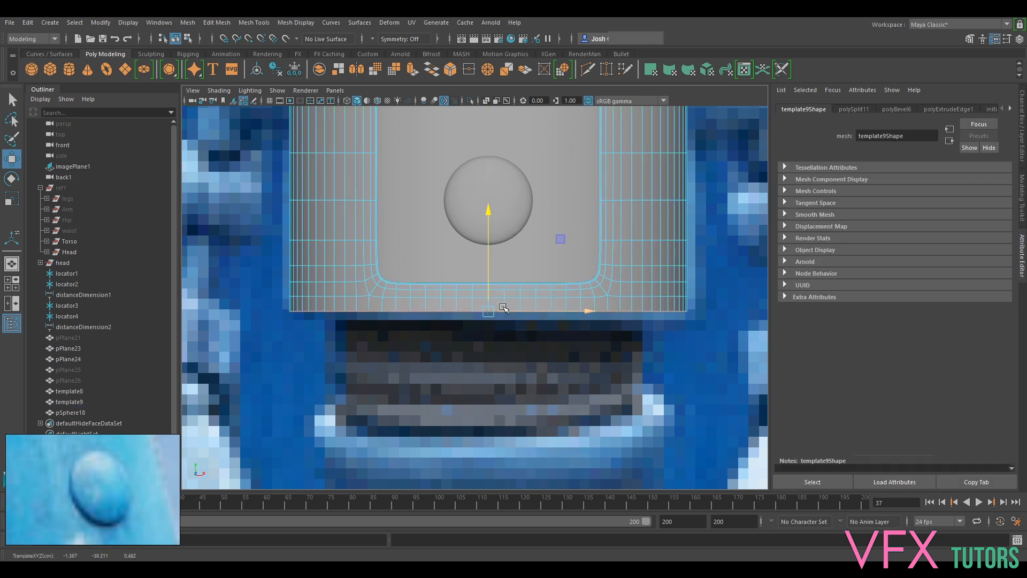
Step: Extrude the torso shell's bottom edges and scale them inward into a narrow lip, returning to the perspective view
key("ctrl+e")
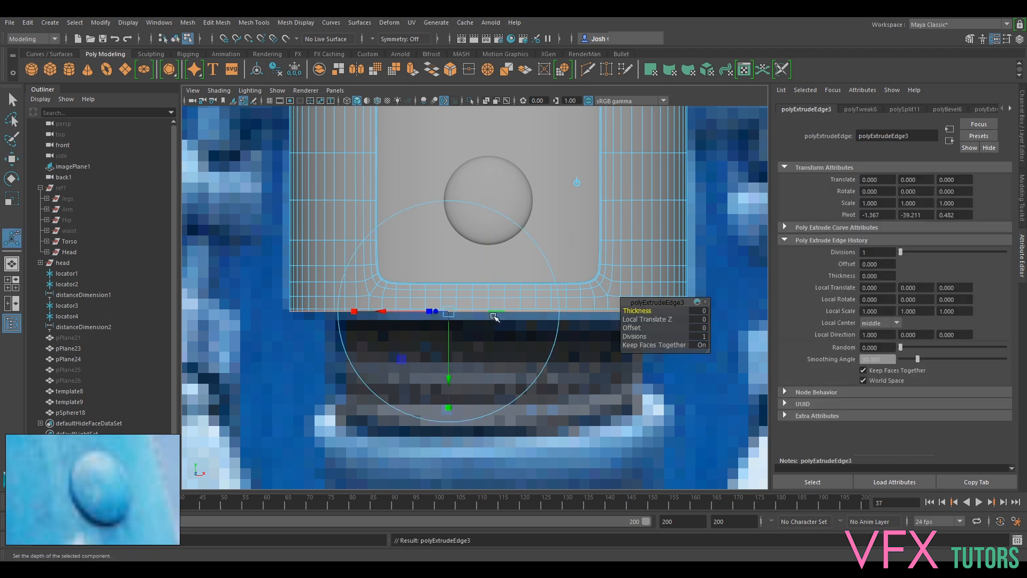
key("r")
left_click_drag(487, 313, 451, 345)
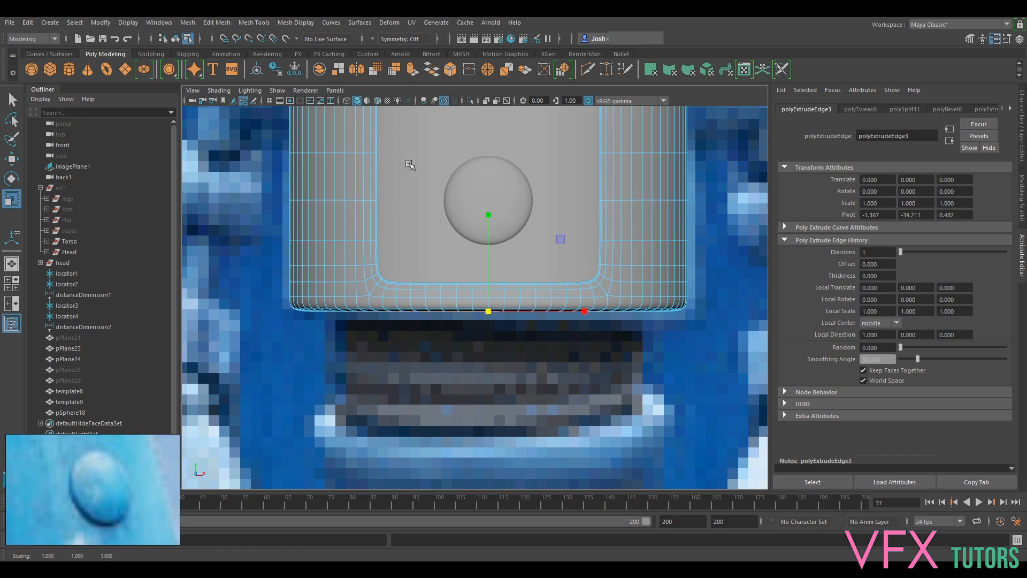
left_click(335, 90)
mouse_move(353, 102)
left_click(458, 101)
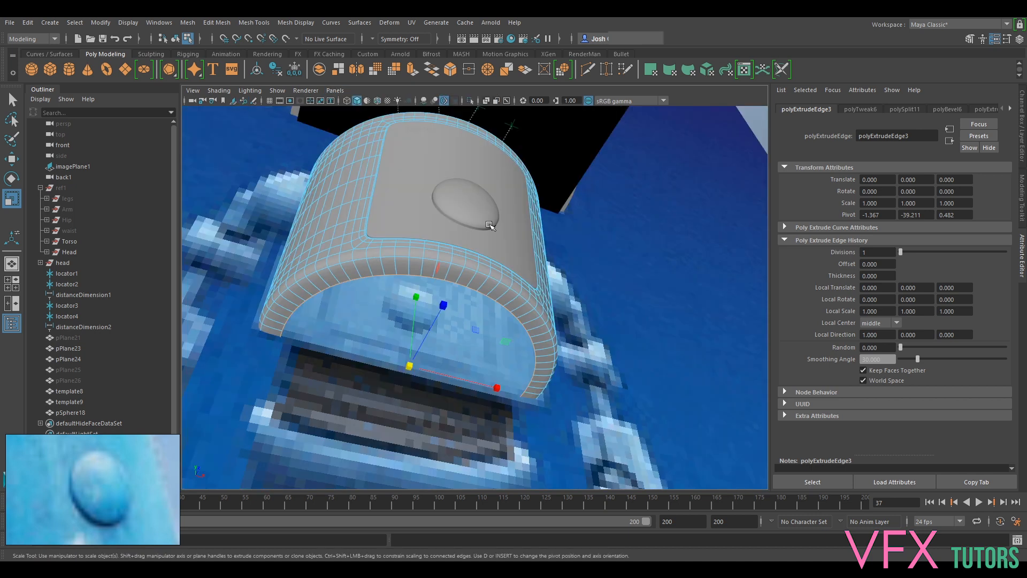
Step: Show the extrusion's channel values and turn off the torso shell's smooth preview to view its underside
left_click(1021, 196)
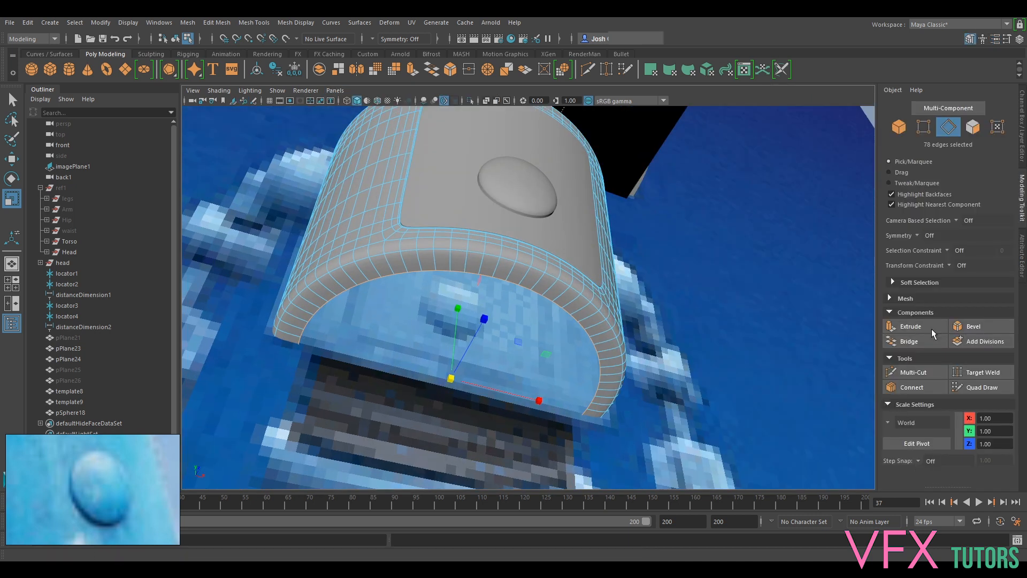
left_click(1022, 142)
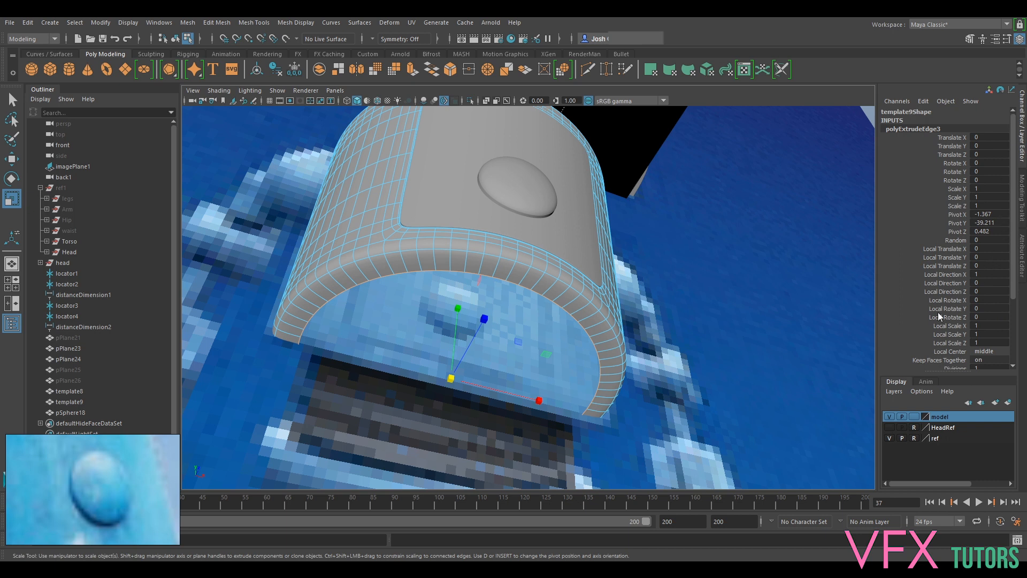
key("1")
left_click_drag(551, 292, 593, 335, "alt")
Step: Examine the robot reference images for the shape of the torso's lower rim and its junction with the waist
scroll(109, 504, "down", 8)
scroll(109, 503, "down", 3)
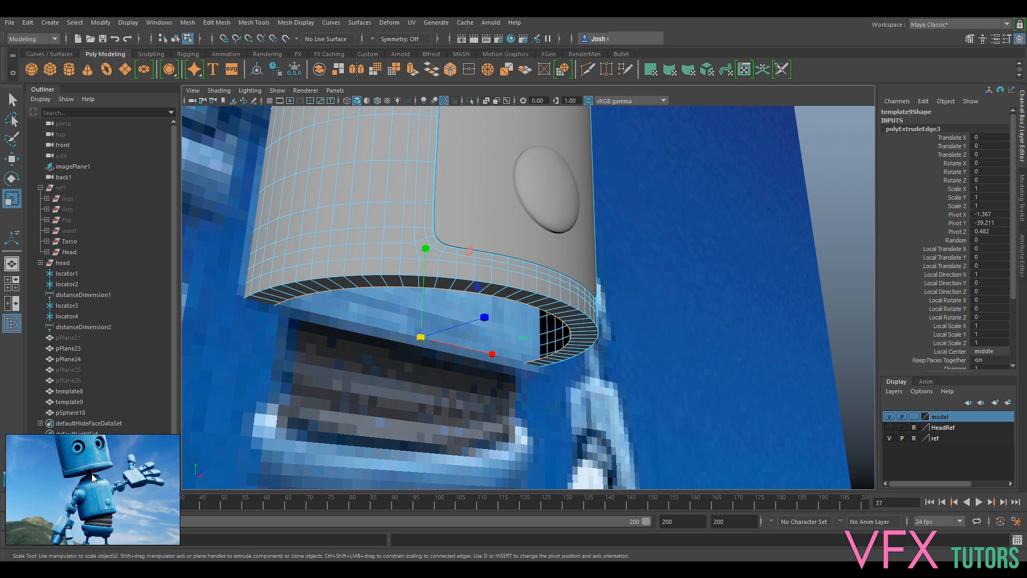
middle_click_drag(134, 532, 112, 539)
scroll(123, 468, "up", 5)
scroll(126, 474, "up", 3)
scroll(126, 474, "up", 2)
middle_click_drag(127, 474, 151, 489)
middle_click_drag(86, 491, 160, 454)
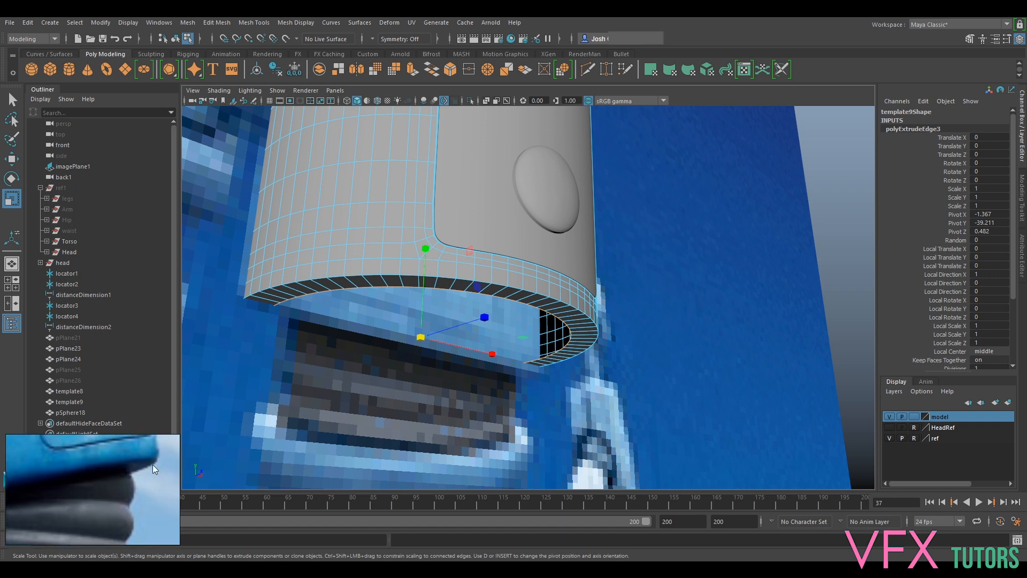
scroll(108, 492, "down", 10)
middle_click_drag(129, 486, 215, 470)
scroll(102, 479, "up", 5)
scroll(91, 500, "up", 5)
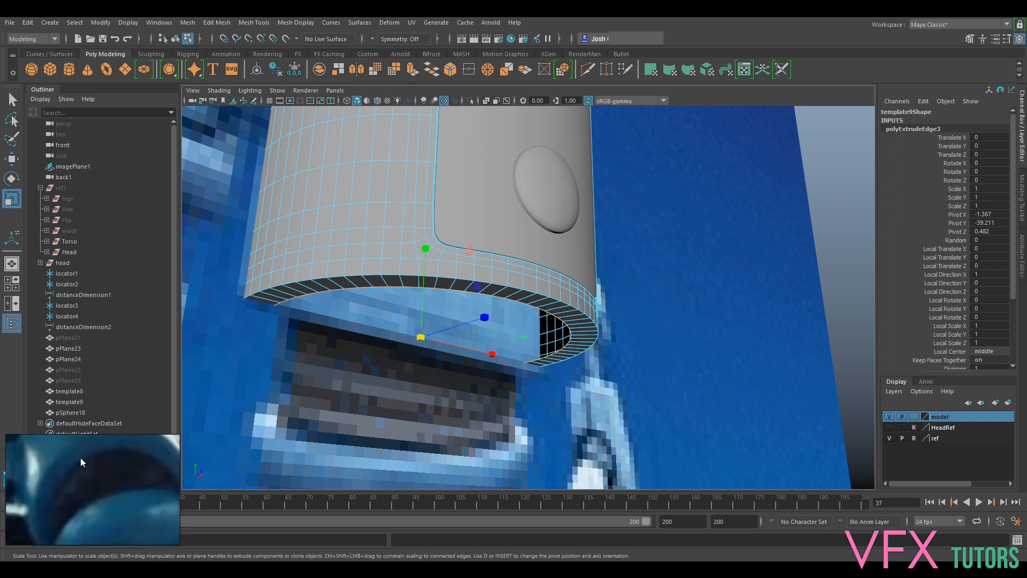
scroll(107, 469, "down", 5)
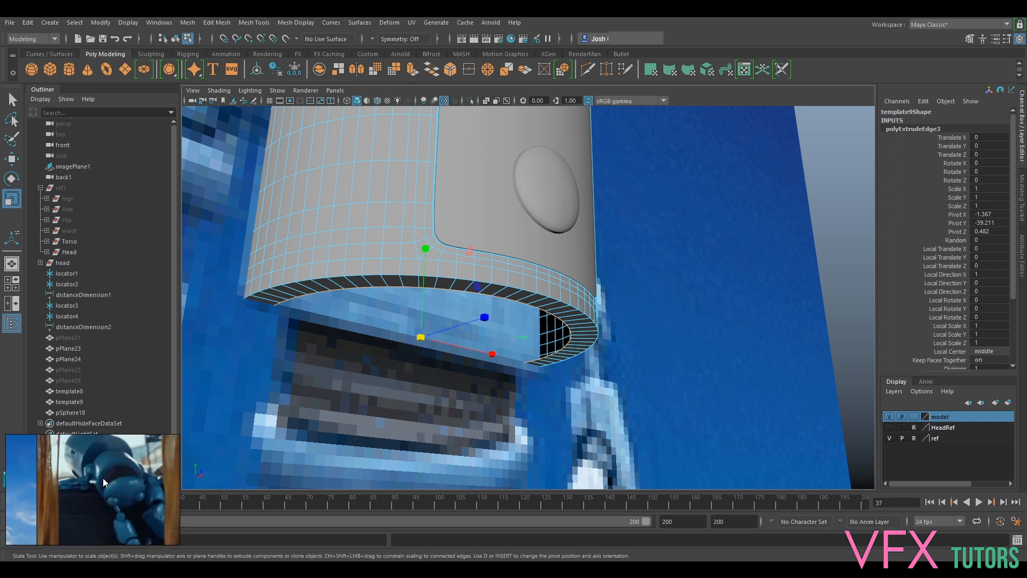
scroll(114, 484, "down", 5)
scroll(112, 496, "up", 4)
middle_click_drag(124, 487, 142, 487)
scroll(70, 494, "up", 6)
middle_click_drag(69, 493, 54, 516)
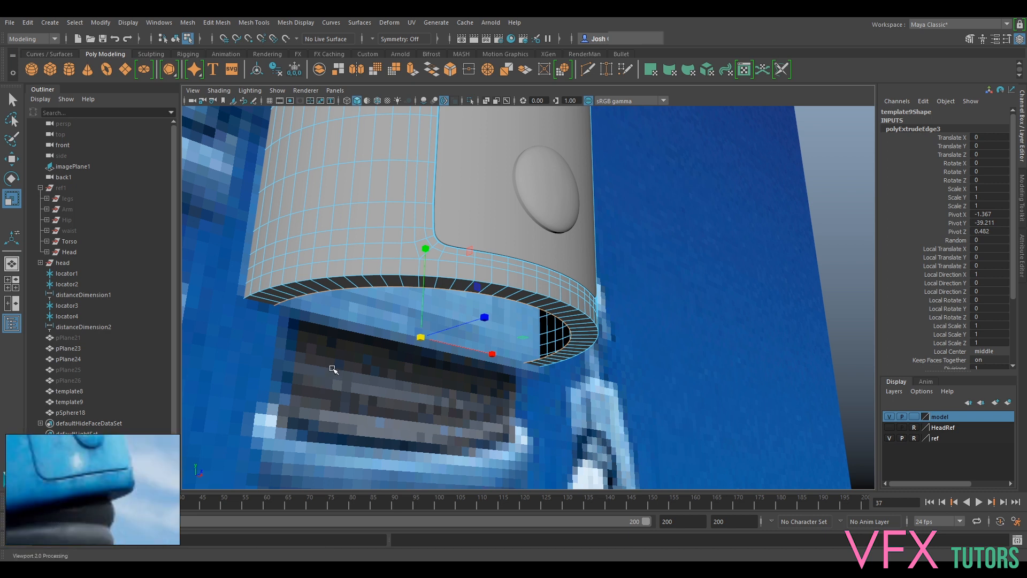
scroll(92, 468, "down", 3)
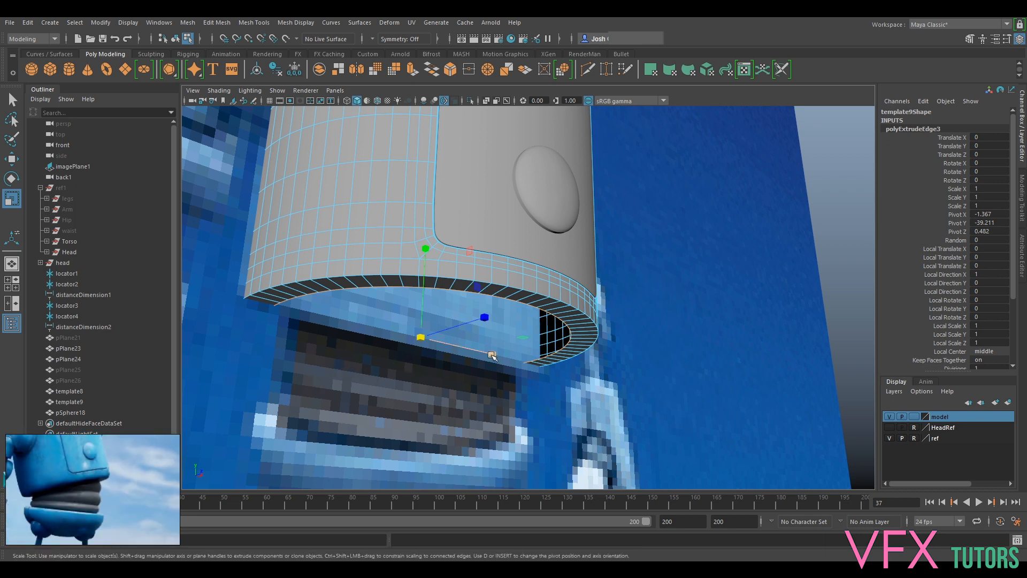
Step: Scale the torso lip's inner edges further inward, and unhide the ref1 group and its waist geometry
left_click_drag(420, 337, 405, 344)
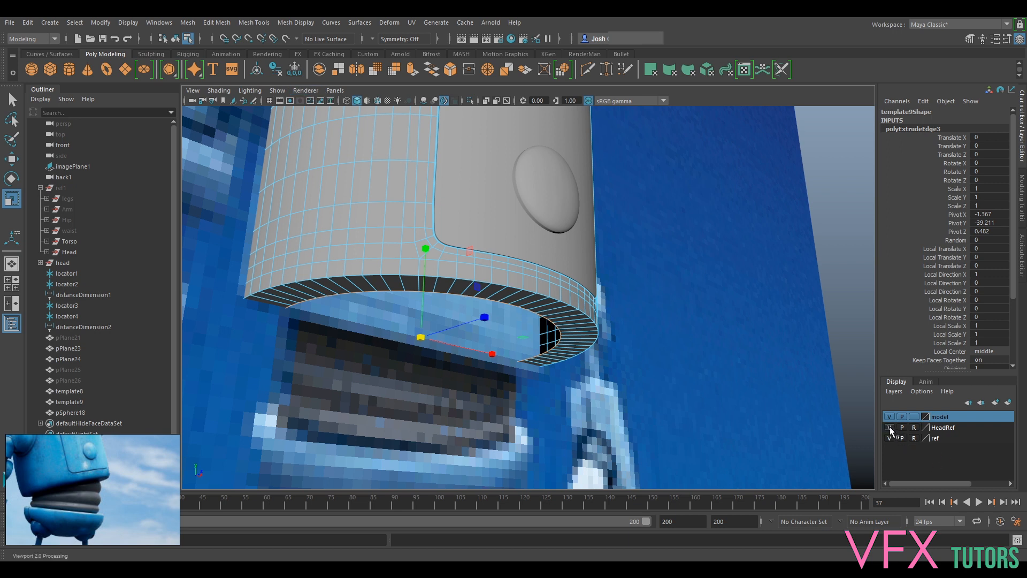
left_click(59, 188)
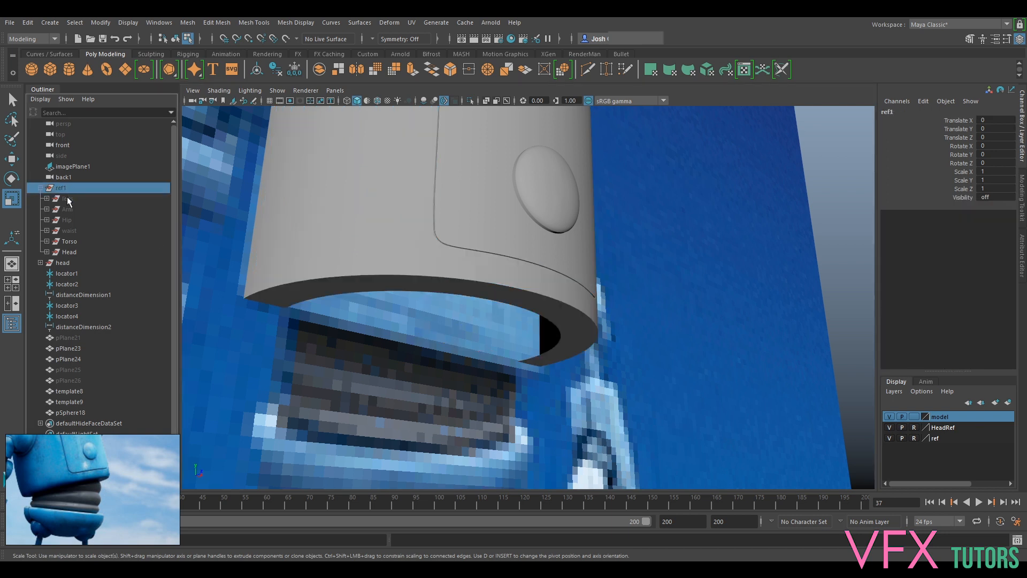
key("h")
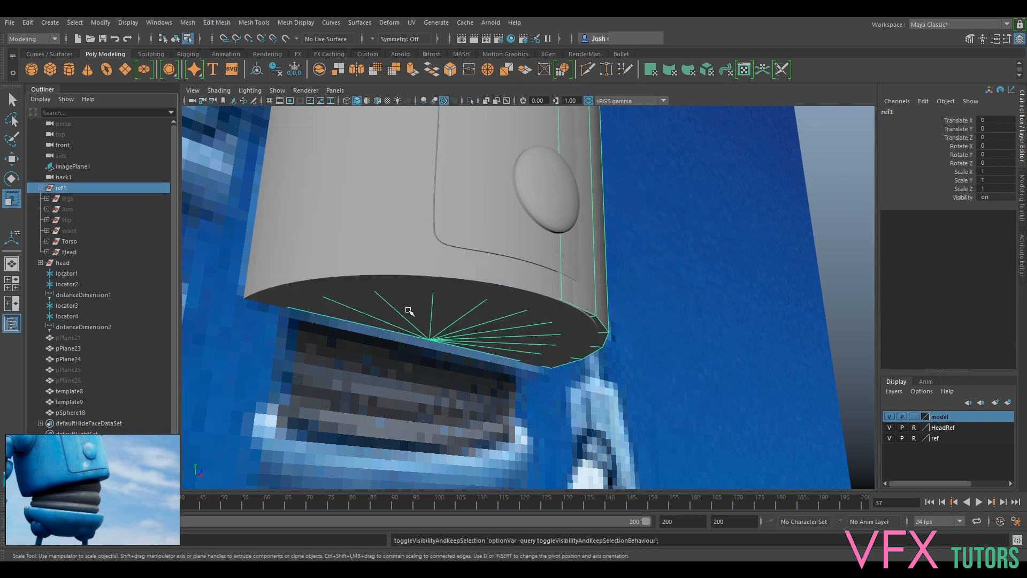
left_click(76, 230)
key("h")
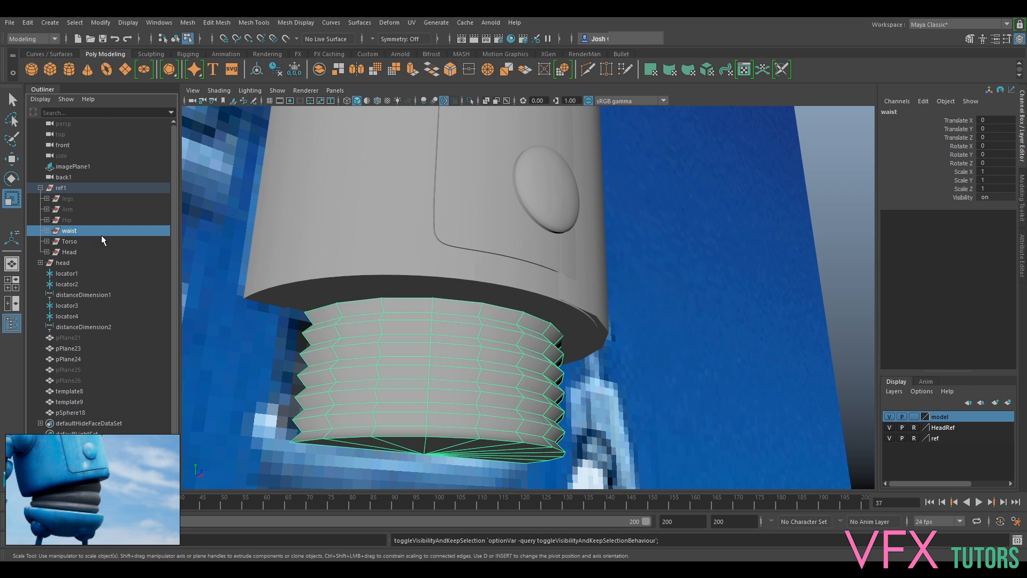
Step: Select the lip's inner edge loop on the torso shell and scale it inward to meet the waist reference
double_click(318, 296, "shift")
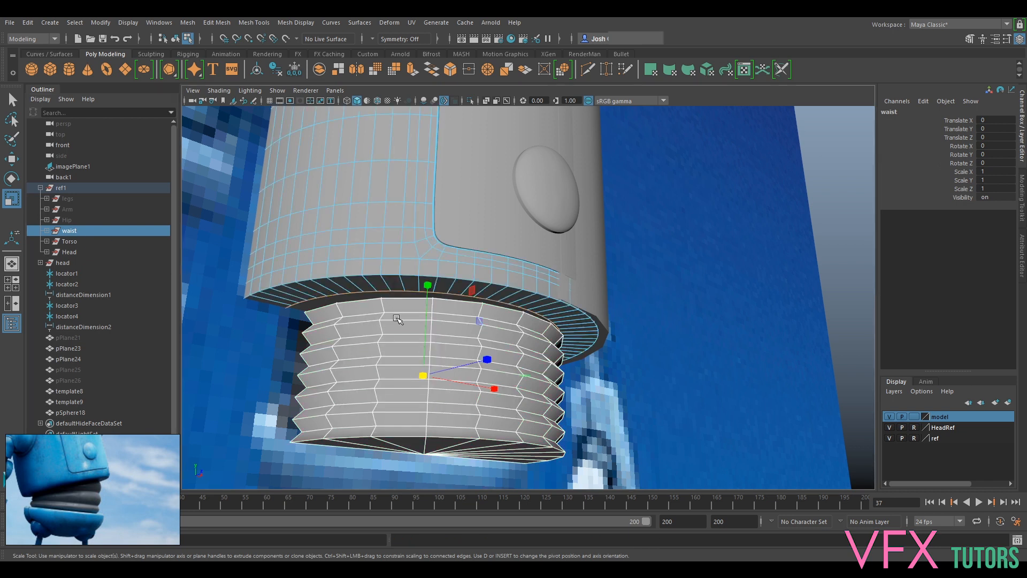
left_click(370, 261)
double_click(378, 292)
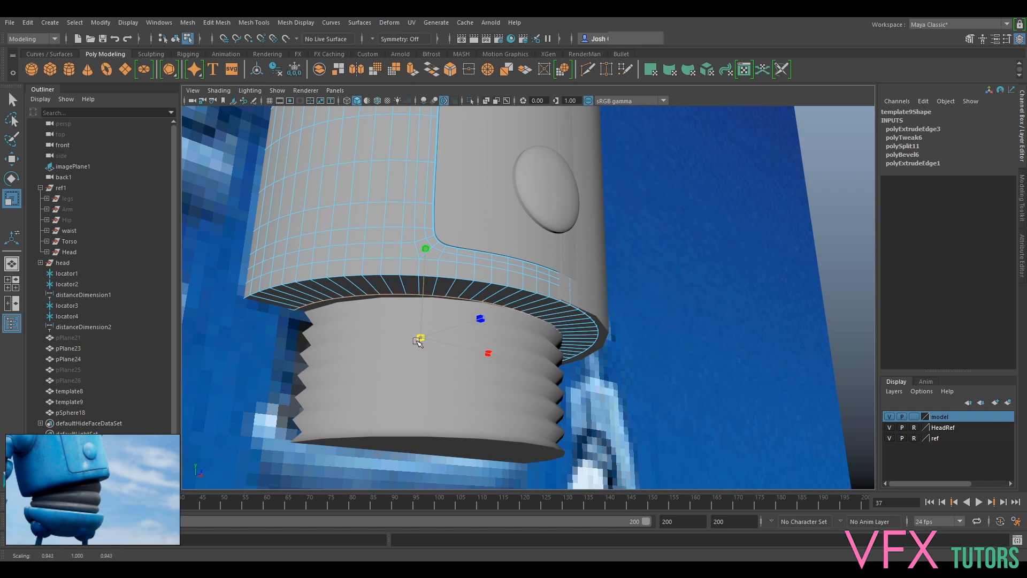
left_click_drag(428, 340, 433, 294, "alt")
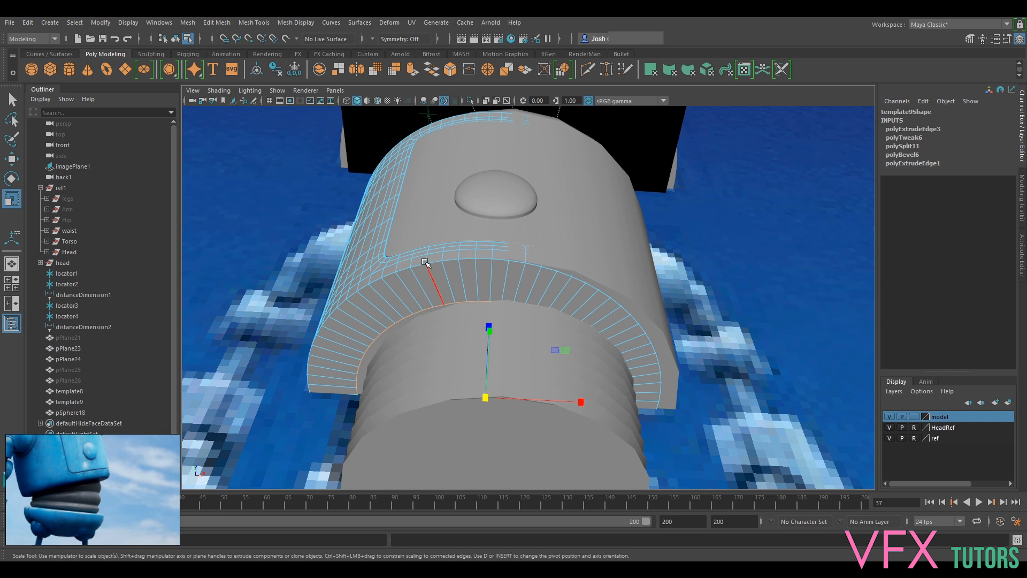
Step: Leave edge editing, select the template9 torso shell as an object and activate the Rotate tool
left_click(368, 269)
right_click_drag(544, 309, 541, 293)
scroll(542, 295, "down", 5)
middle_click_drag(536, 298, 534, 381, "alt")
left_click_drag(534, 380, 538, 395, "alt")
middle_click_drag(538, 395, 540, 404, "alt")
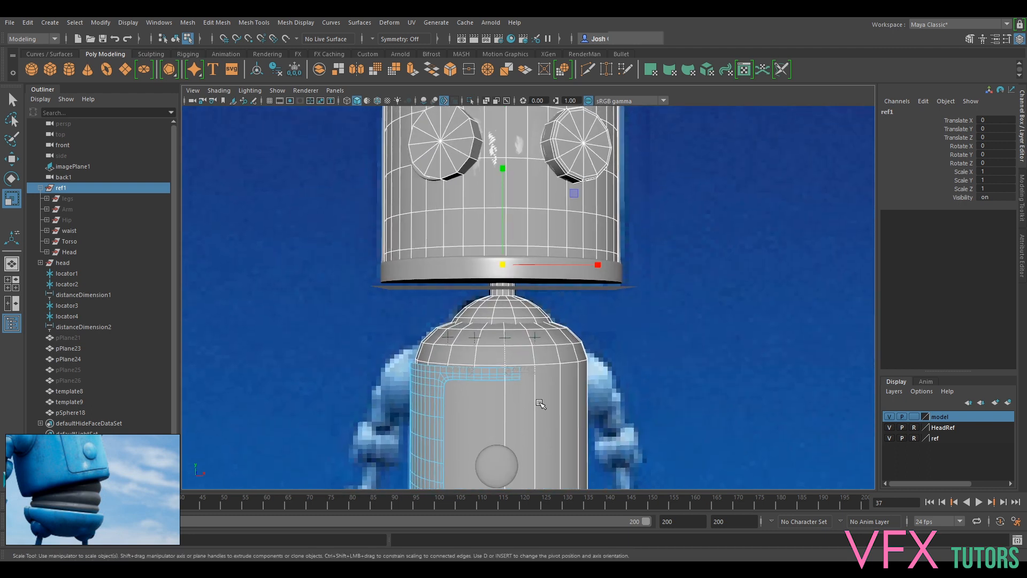
scroll(495, 376, "up", 2)
left_click_drag(514, 390, 517, 296, "alt")
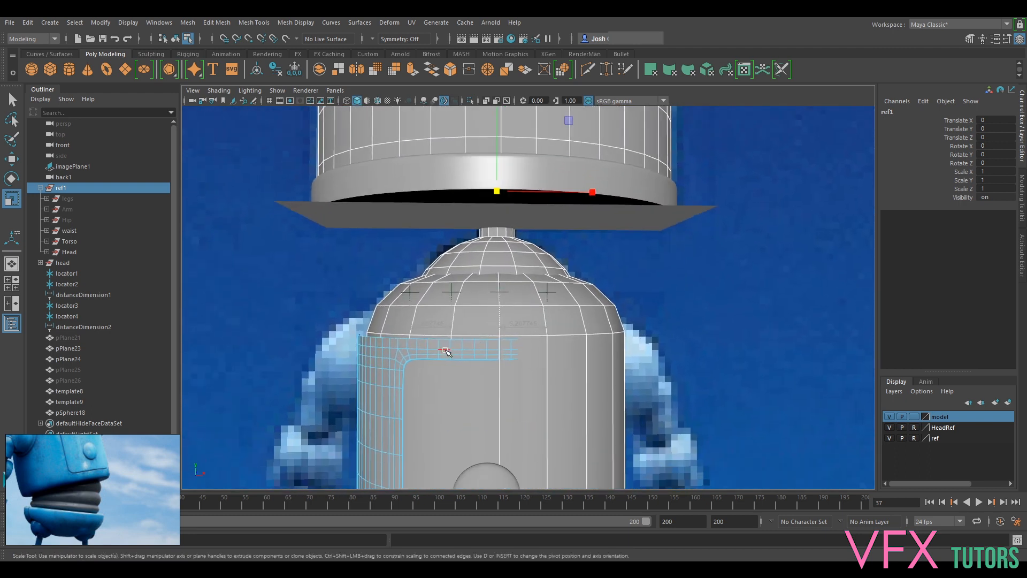
right_click_drag(396, 352, 422, 257)
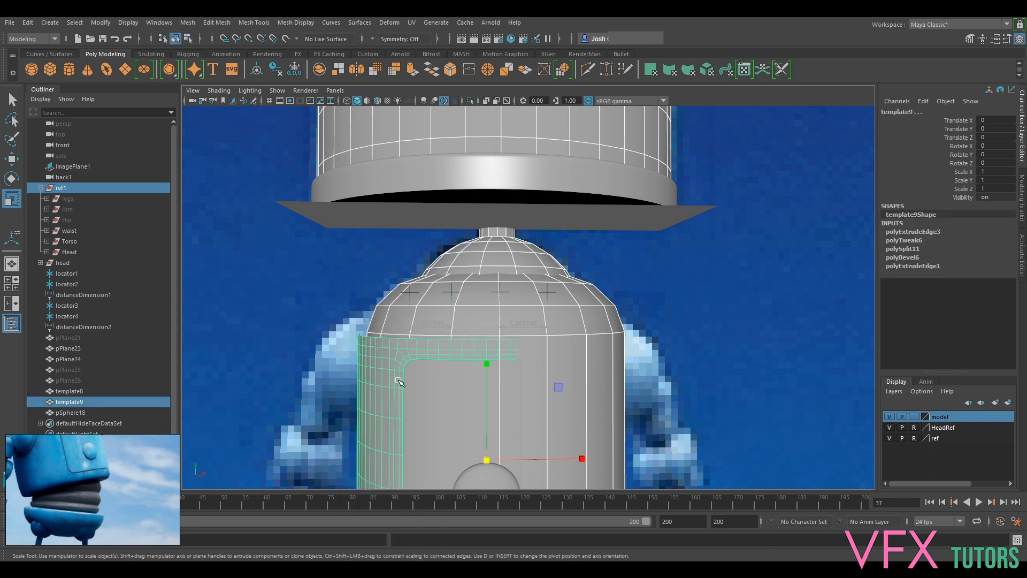
left_click(381, 386)
left_click_drag(434, 379, 512, 391, "alt")
key("w")
key("e")
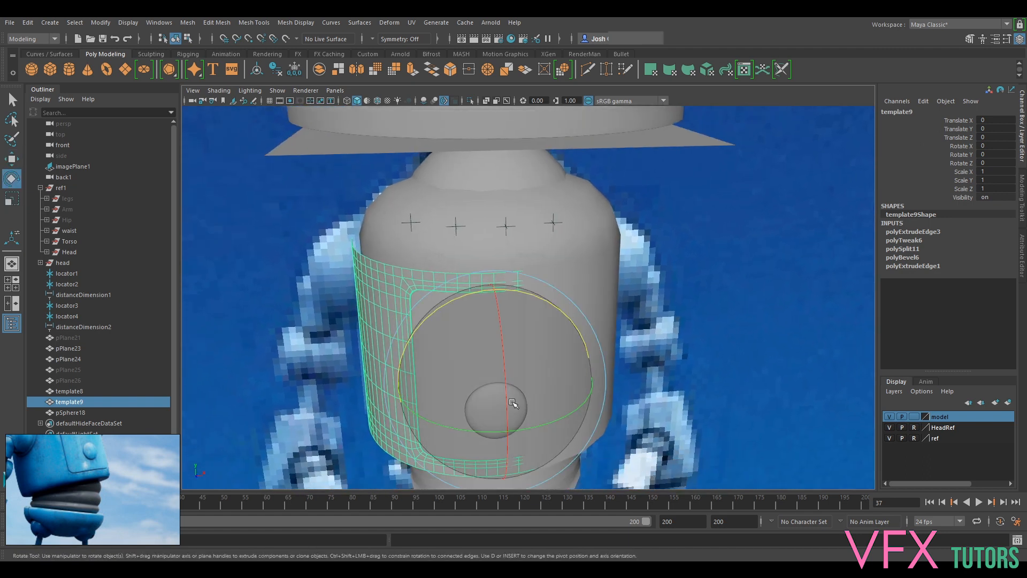
left_click_drag(583, 288, 533, 316, "alt")
Step: Parent the template8 inset panel and the pSphere18 button under the template9 torso shell
left_click(75, 391)
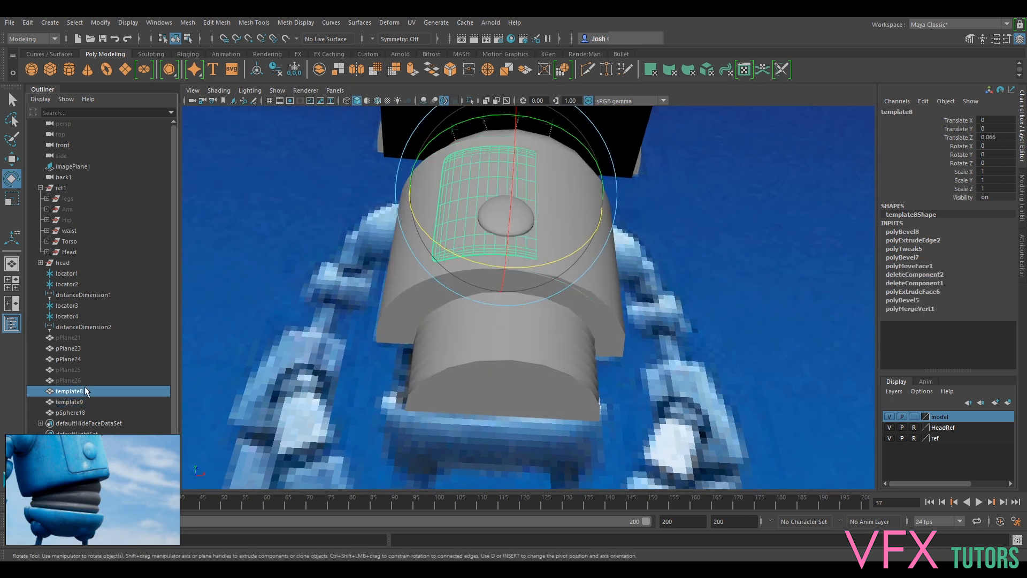
left_click_drag(548, 233, 535, 257, "alt")
key("q")
left_click(510, 208)
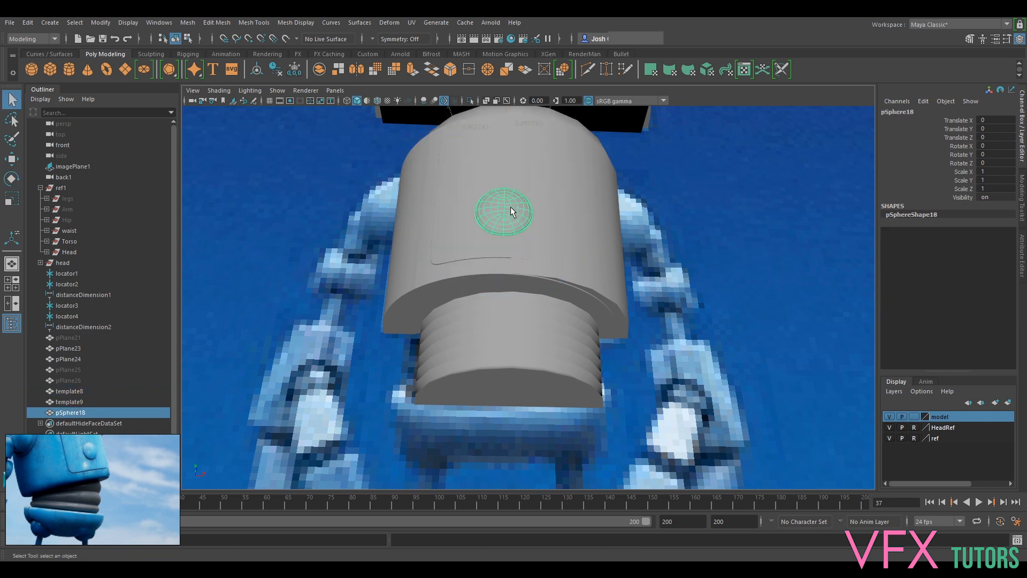
left_click(535, 250, "shift")
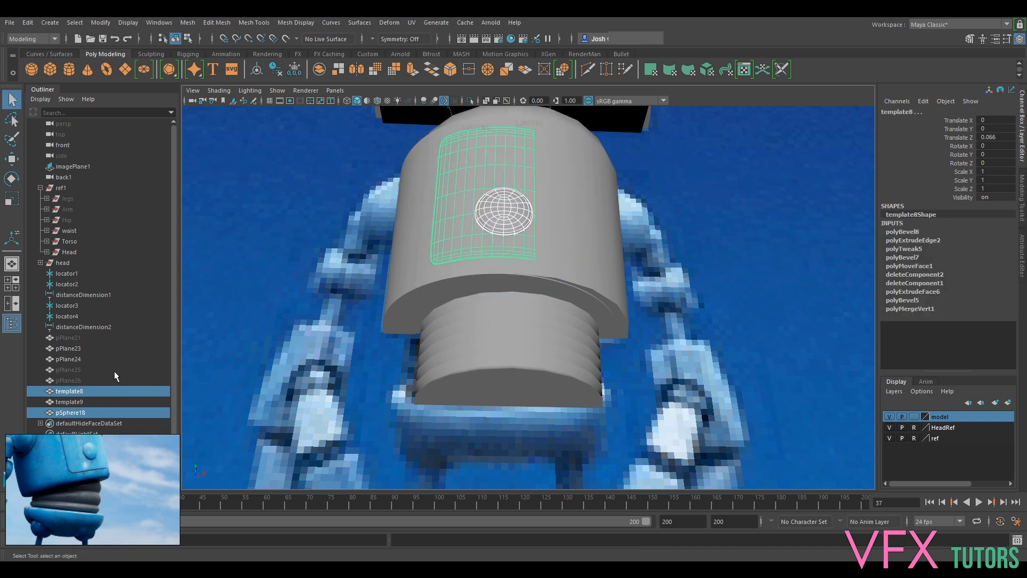
middle_click_drag(68, 391, 69, 403)
left_click(68, 391)
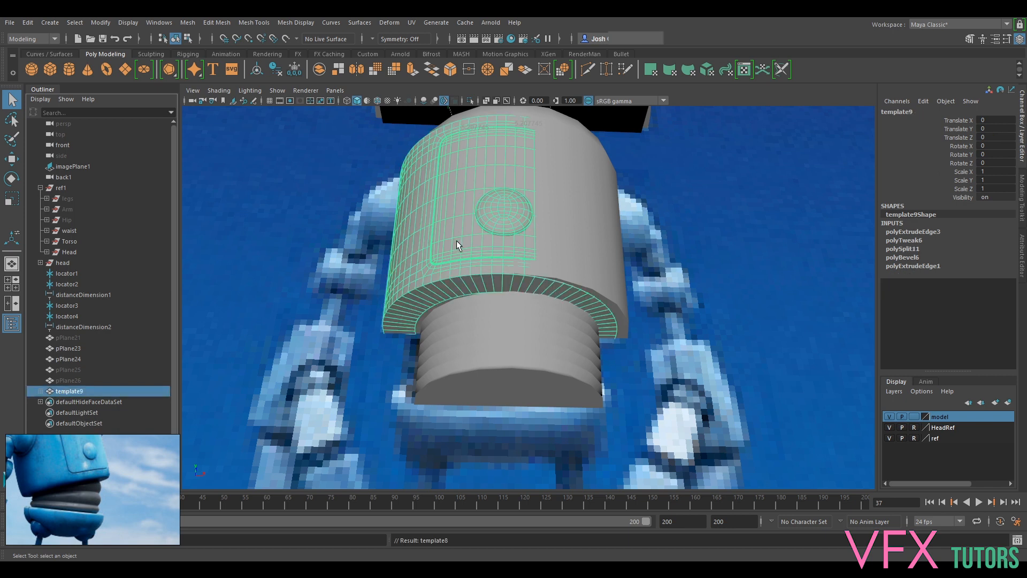
Step: Set the torso shell's Y rotation to -5 and freeze its transformations
key("e")
middle_click_drag(544, 196, 541, 216, "alt")
scroll(541, 216, "up", 1)
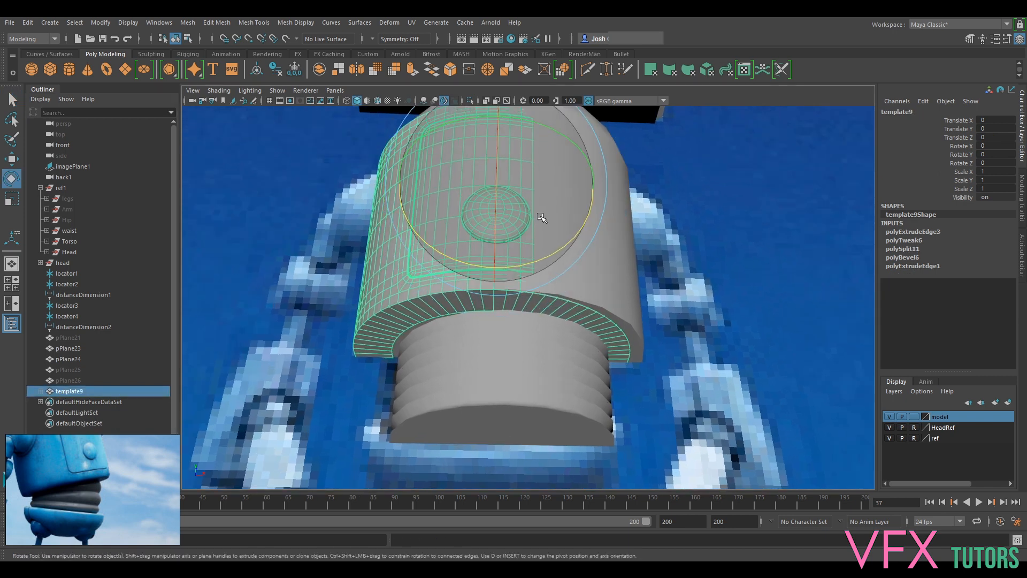
scroll(527, 305, "up", 5)
left_click_drag(509, 311, 500, 249, "alt")
left_click_drag(561, 141, 554, 141)
double_click(1004, 153)
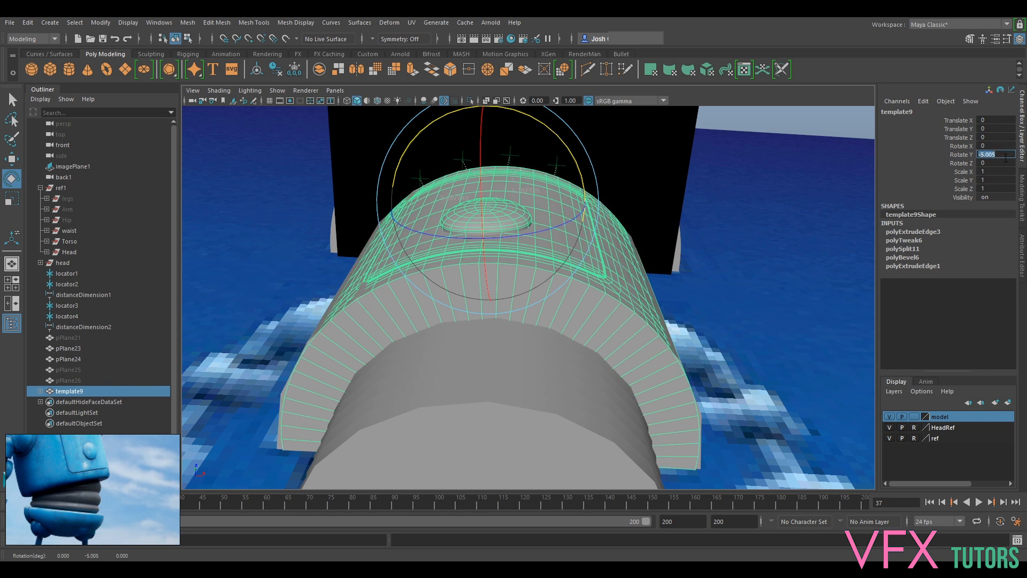
type("-5")
key("Return")
left_click_drag(671, 258, 615, 298, "alt")
left_click(294, 69)
Step: Select the rotated shell's inner lip edge loop and scale it slightly outward
left_click_drag(579, 266, 502, 257, "alt")
right_click_drag(569, 269, 494, 276)
left_click(486, 279)
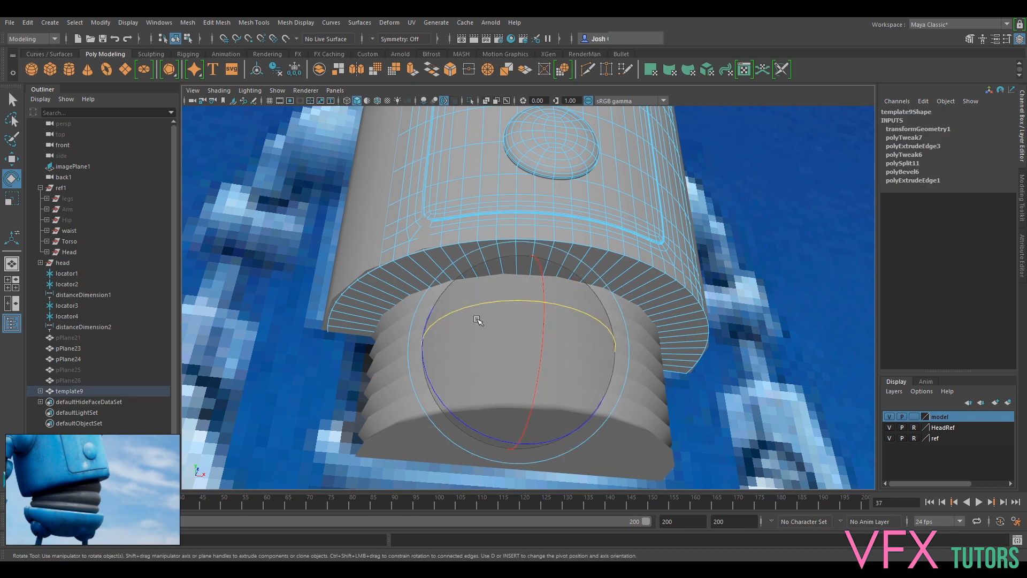
key("r")
left_click_drag(519, 351, 520, 353)
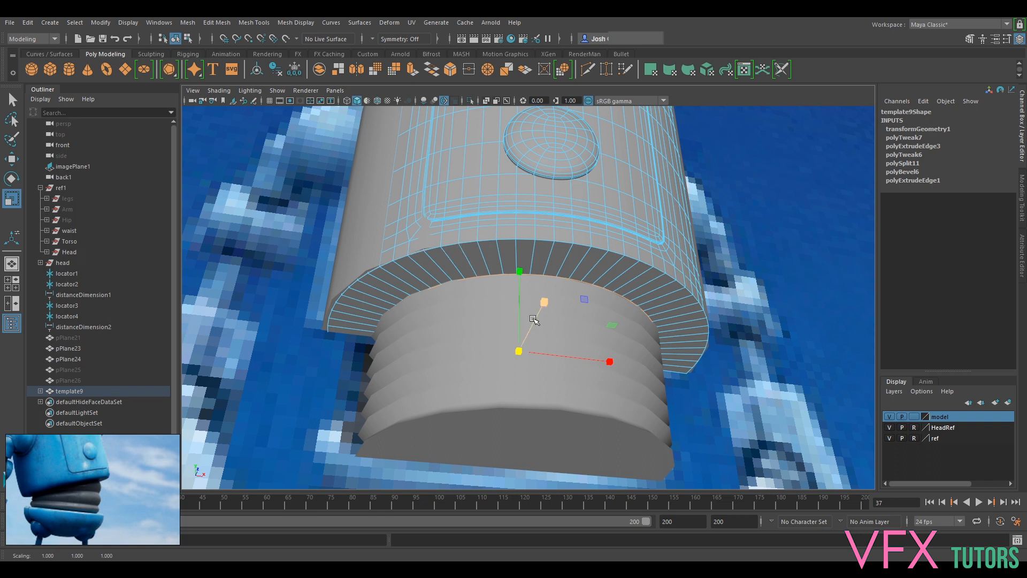
Step: Bevel the torso shell's outer bottom edge loop with a fraction of 0.8 and 2 segments
left_click_drag(432, 295, 532, 220, "alt")
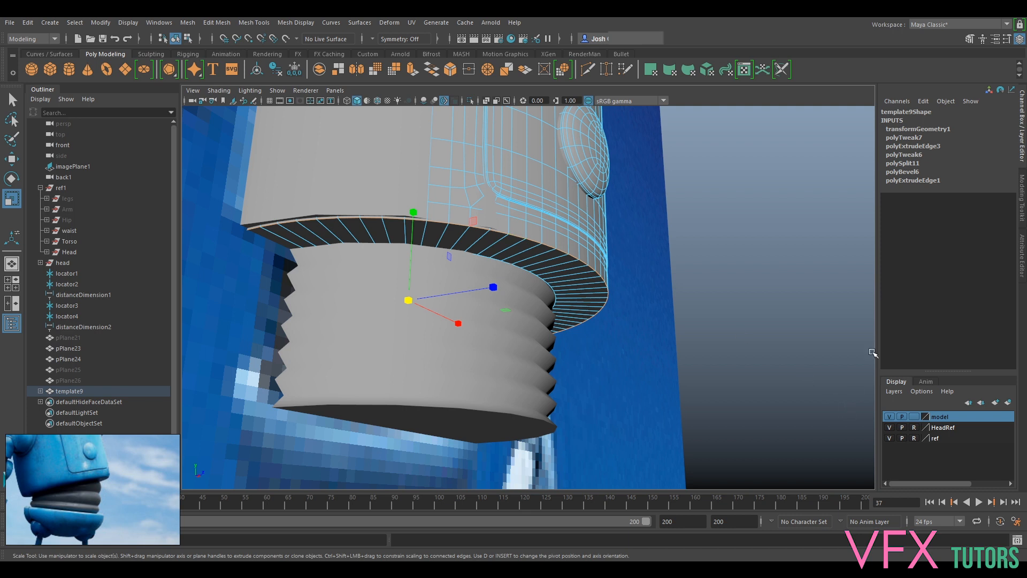
left_click(1021, 203)
left_click(973, 327)
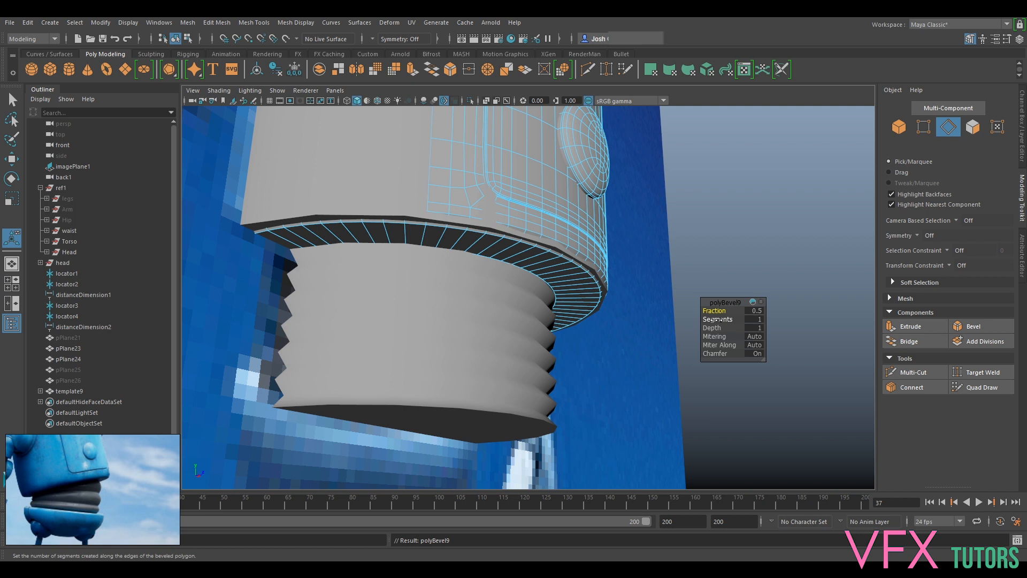
mouse_move(717, 320)
left_mouse_down()
mouse_move(739, 320)
mouse_move(714, 310)
left_mouse_up()
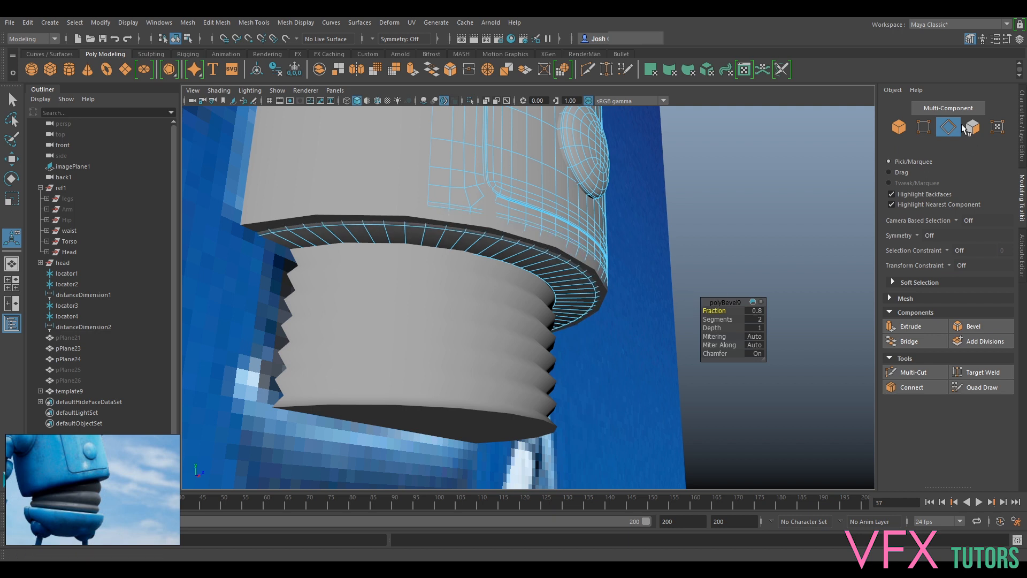
Step: Hide the ref1 reference group and inspect the bevelled bottom rim of the torso shell from several angles
left_click(60, 190)
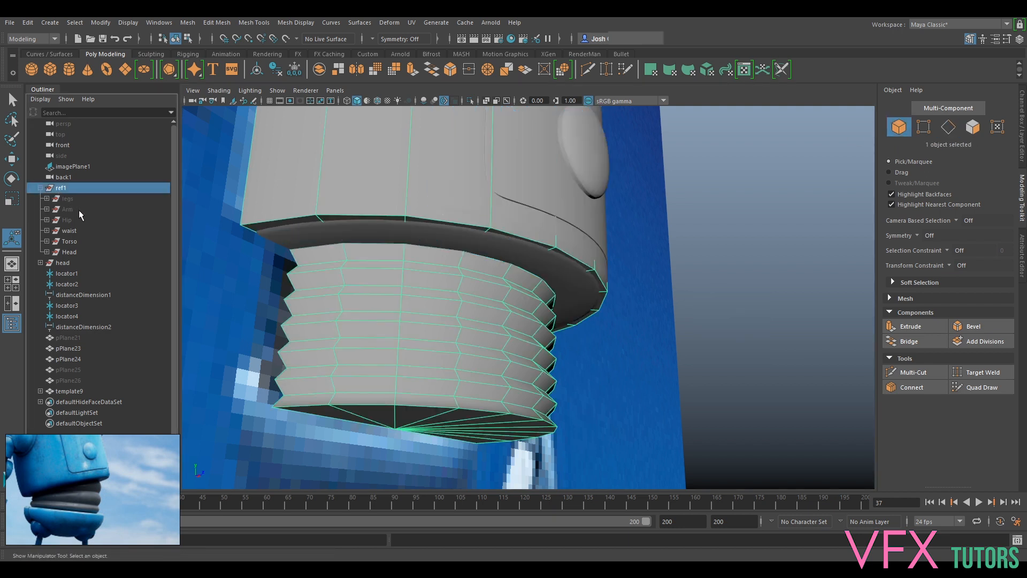
key("ctrl+h")
left_click(433, 233)
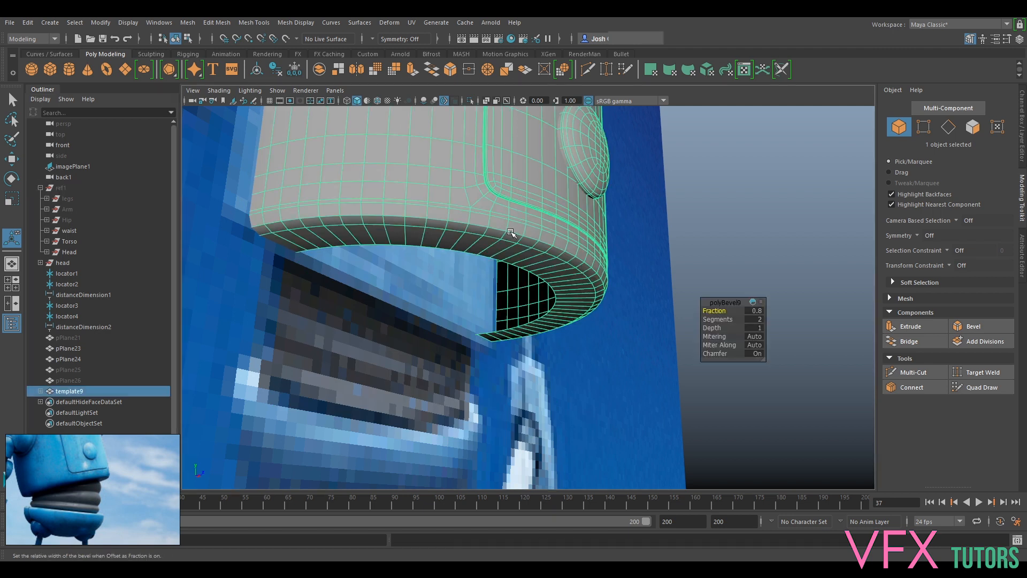
right_click_drag(559, 224, 616, 213)
left_click(722, 222)
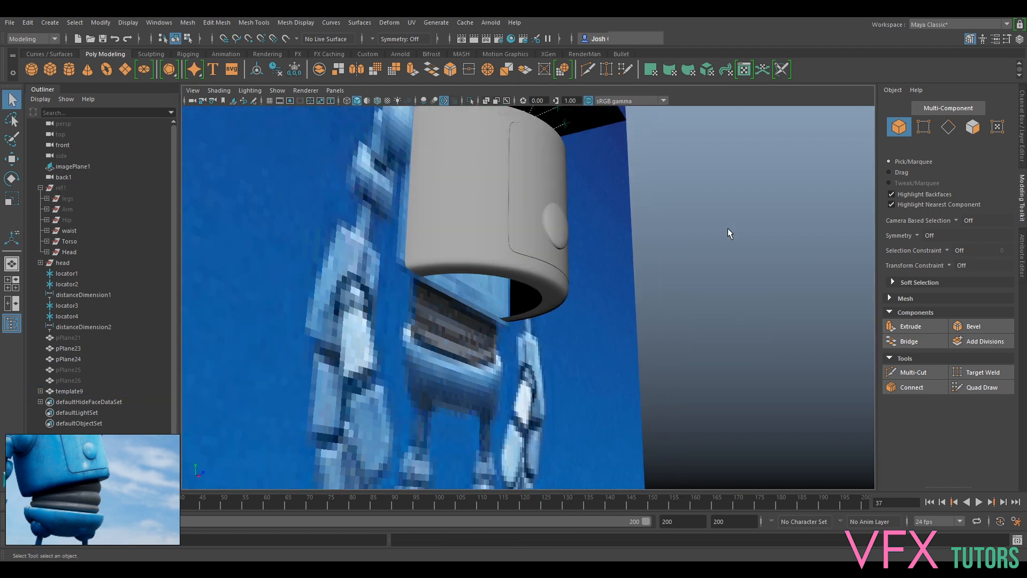
left_click_drag(728, 233, 525, 252, "alt")
left_click(527, 252)
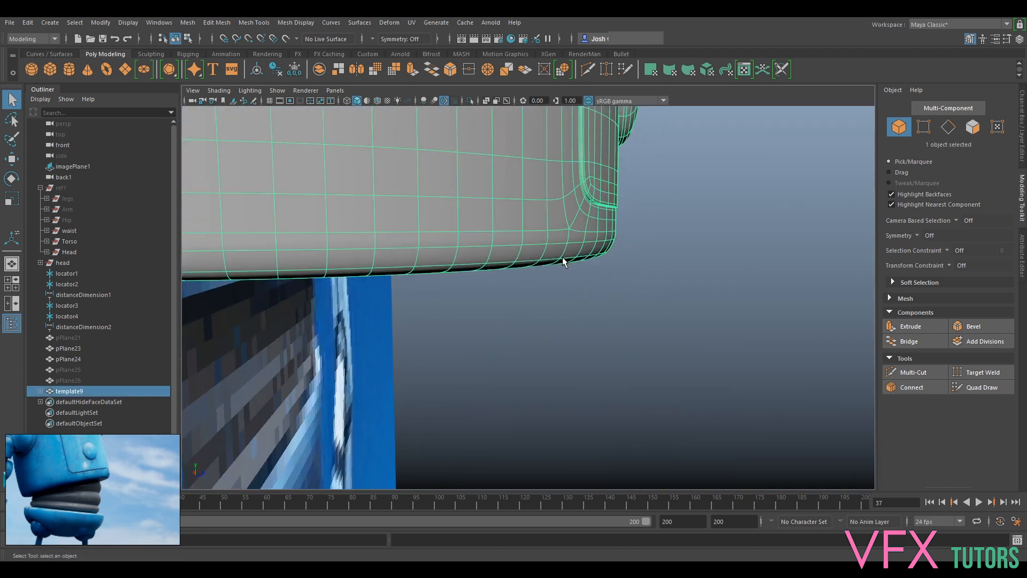
left_click_drag(621, 256, 552, 227, "alt")
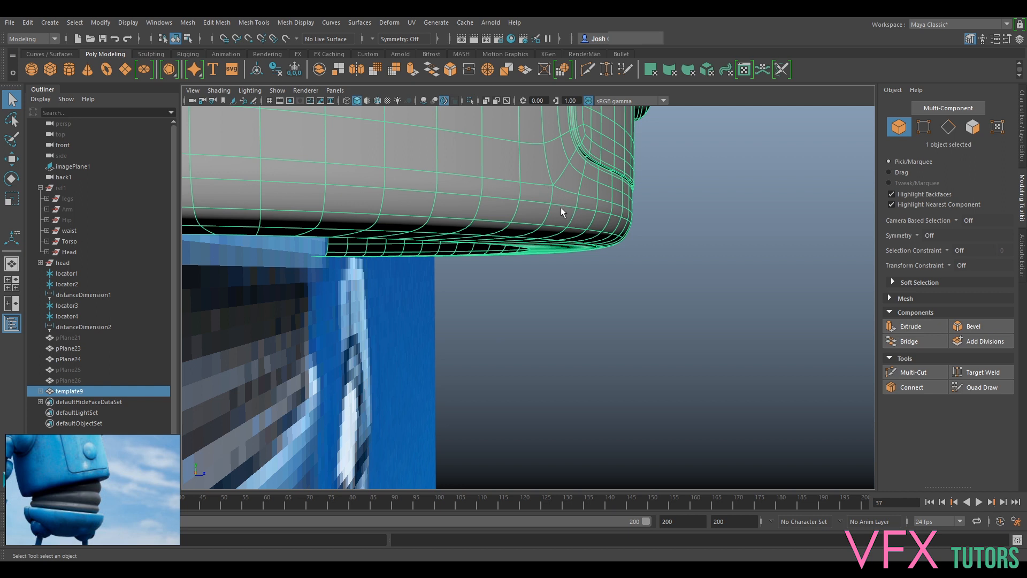
left_click(731, 267)
left_click_drag(614, 236, 600, 283, "alt")
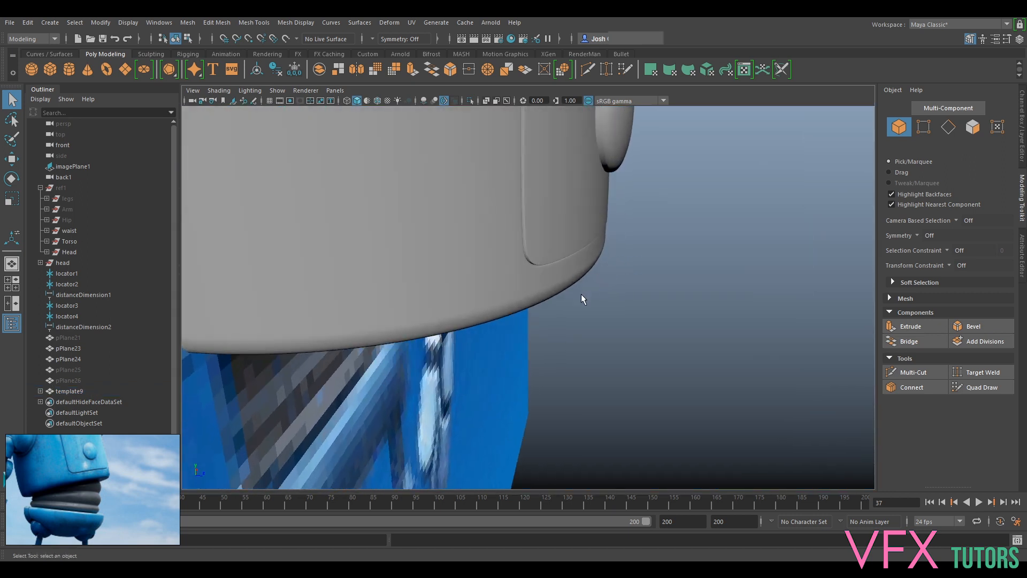
Step: Undo the hiding of ref1, the bottom rim bevel and the scaling of the lip's edges
key("ctrl+z")
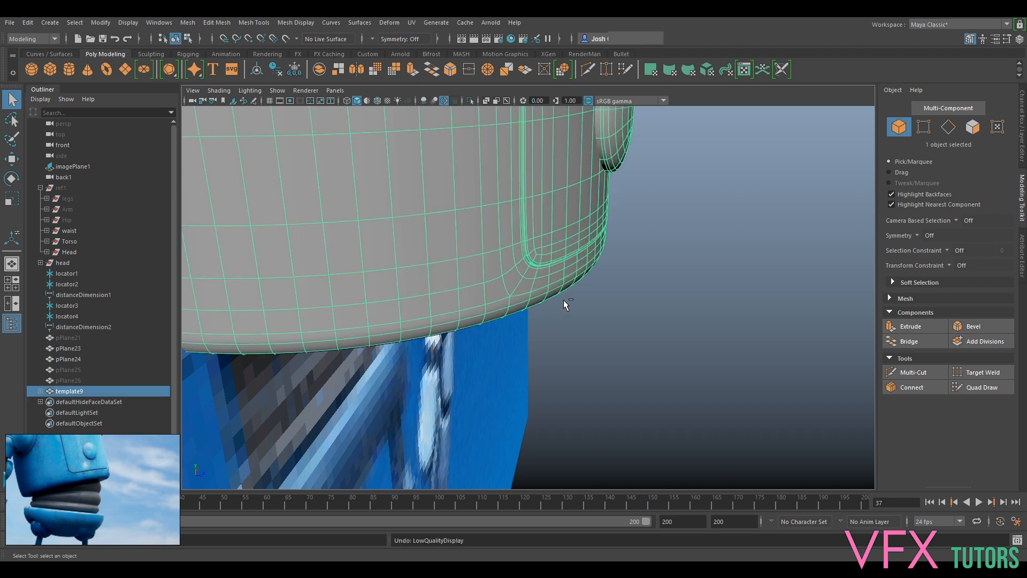
key("ctrl+z")
key("ctrl+z")
key("ctrl+z")
key("ctrl+z")
key("ctrl+z")
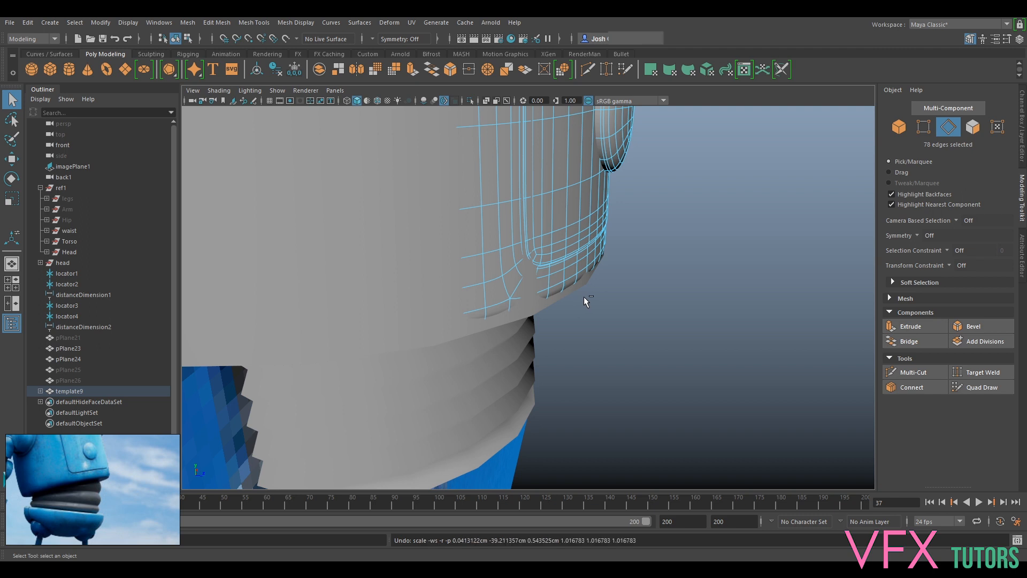
key("ctrl+z")
key("ctrl+z")
key("ctrl+z")
key("ctrl+z")
key("ctrl+z")
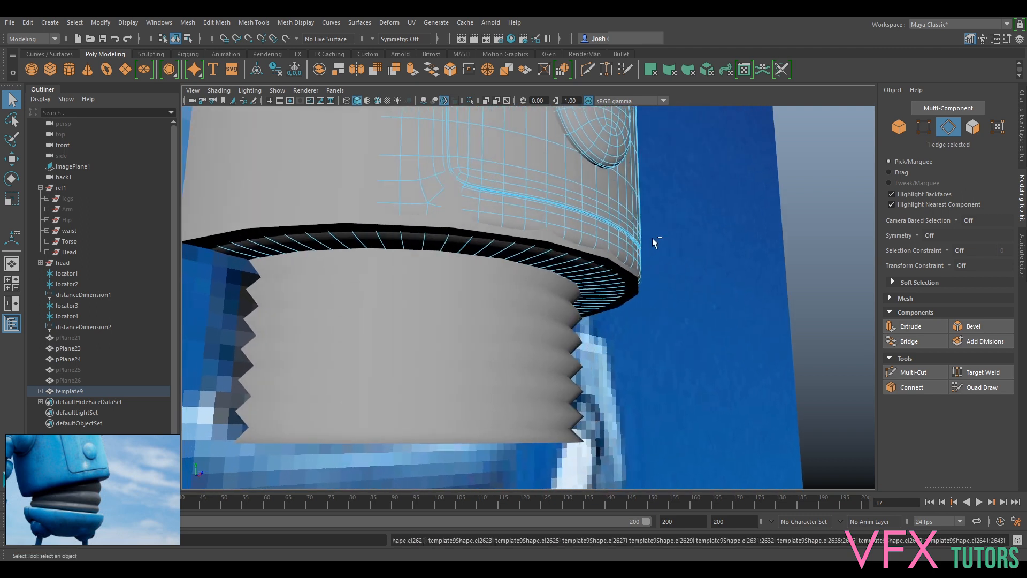
Step: Insert an edge loop around the underside lip of the torso shell near its outer edge using Multi-Cut
key("1")
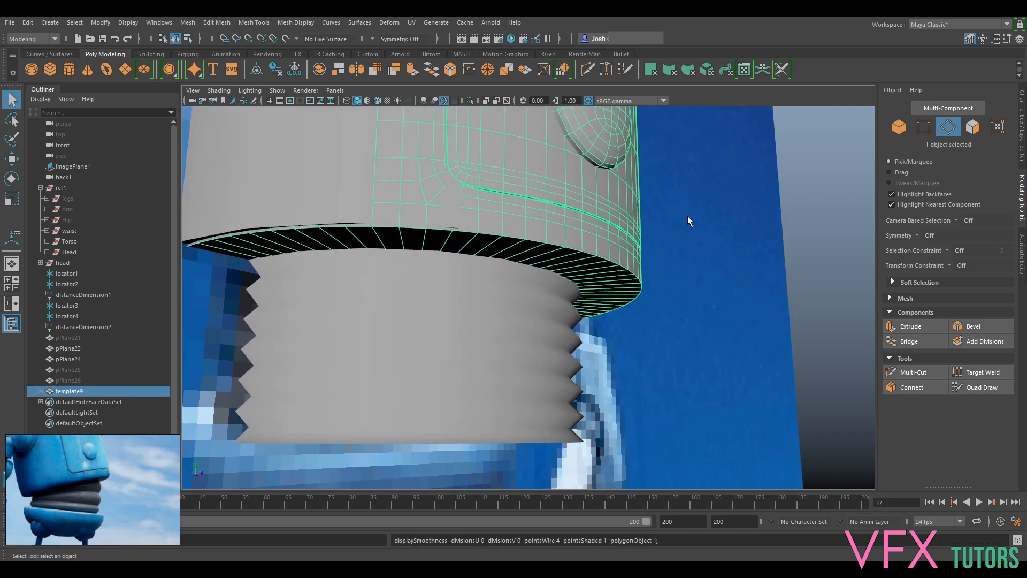
scroll(545, 255, "up", 2)
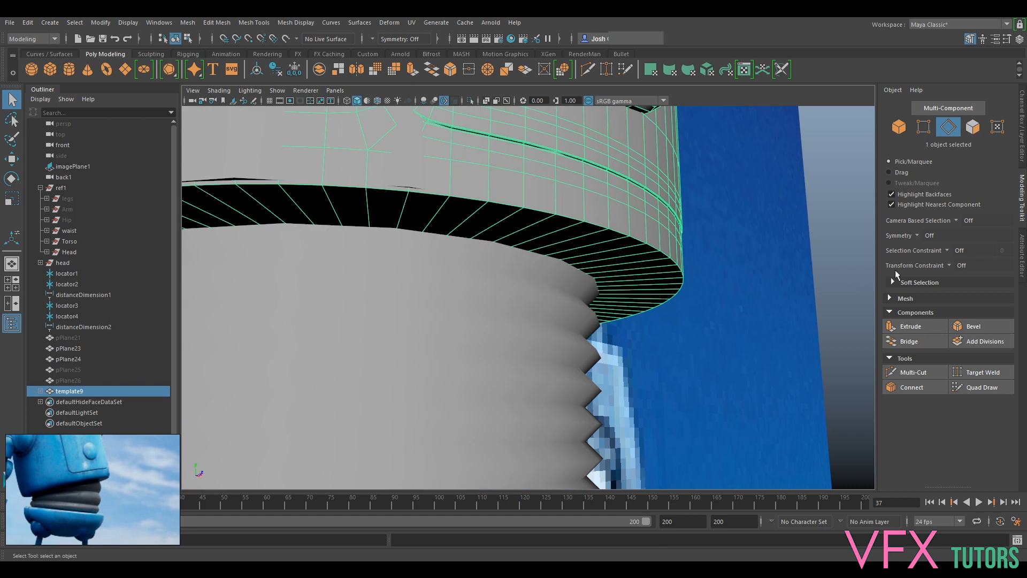
left_click(925, 373)
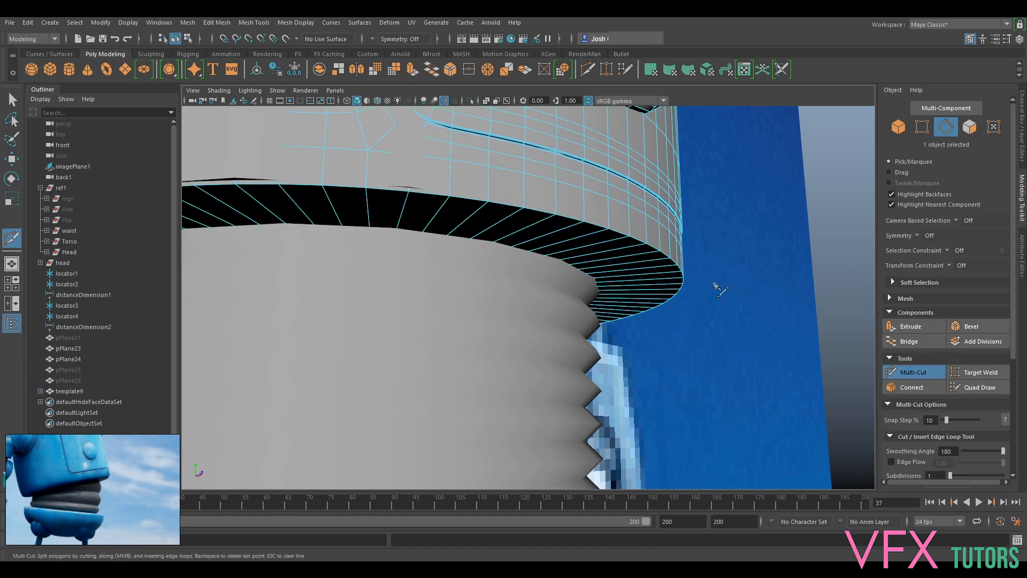
left_click_drag(720, 289, 570, 179, "alt")
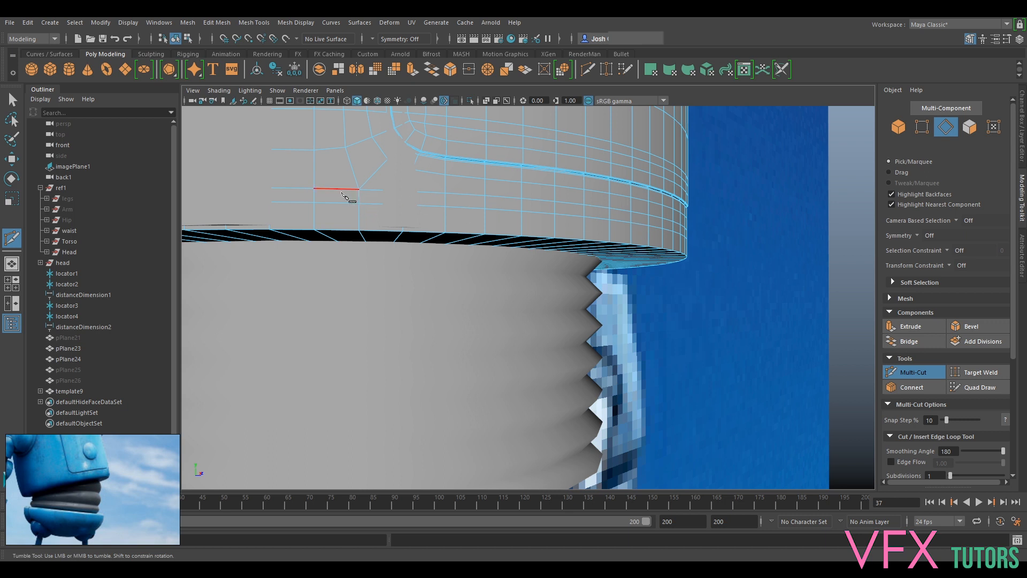
middle_click_drag(496, 205, 542, 227, "alt")
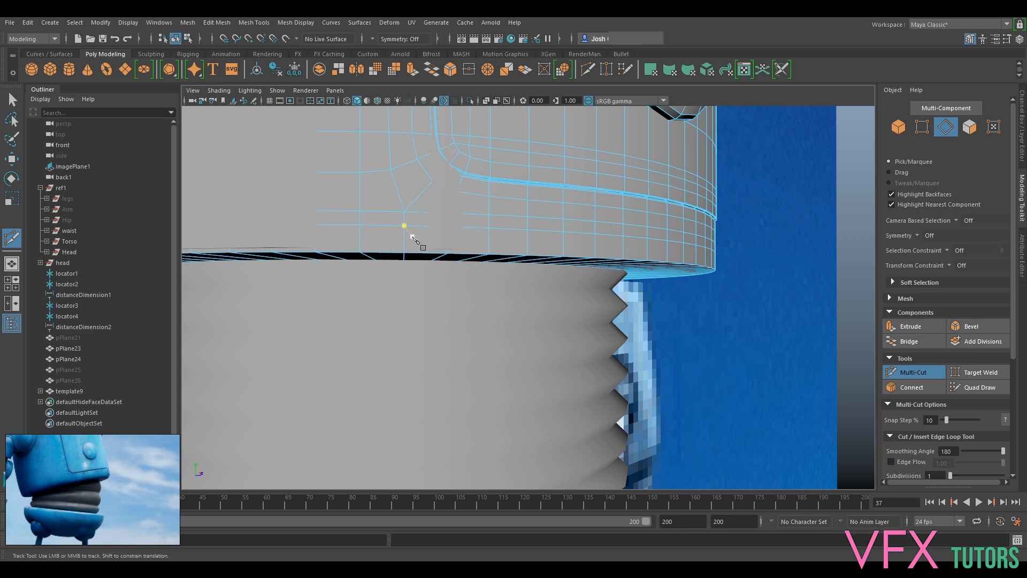
left_click_drag(420, 251, 551, 249, "alt")
middle_click_drag(592, 244, 578, 251, "alt")
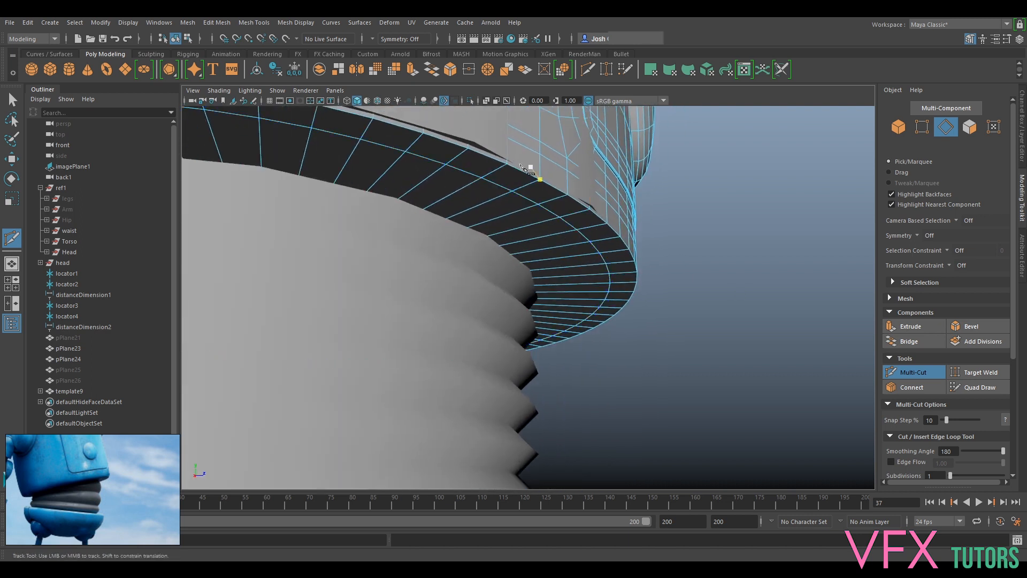
left_click(934, 376)
Step: Select the inner ring of faces on the torso shell's underside lip and move it slightly downward in Y
right_click_drag(529, 257, 536, 284)
double_click(551, 252)
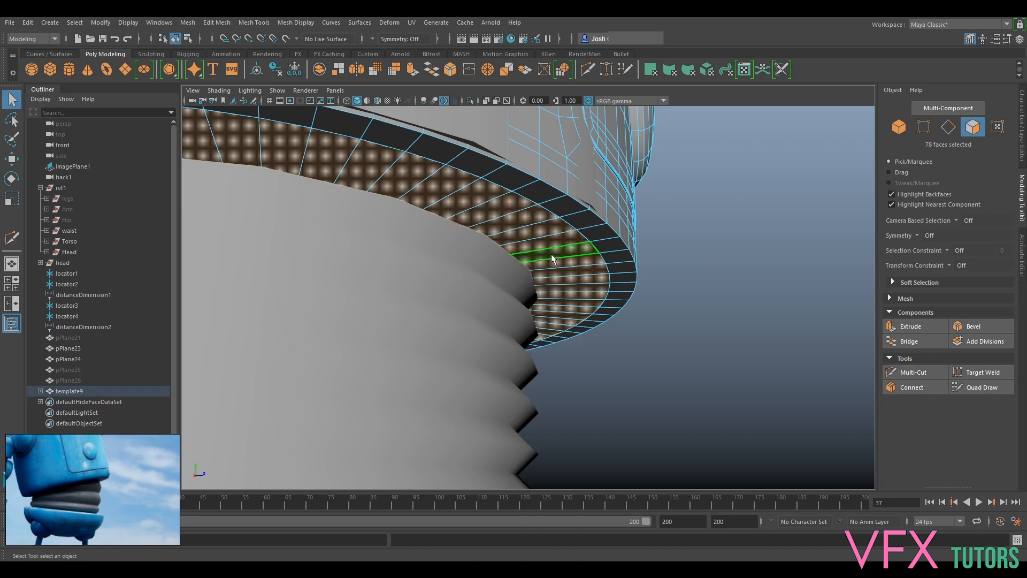
key("w")
left_click_drag(476, 209, 548, 219, "alt")
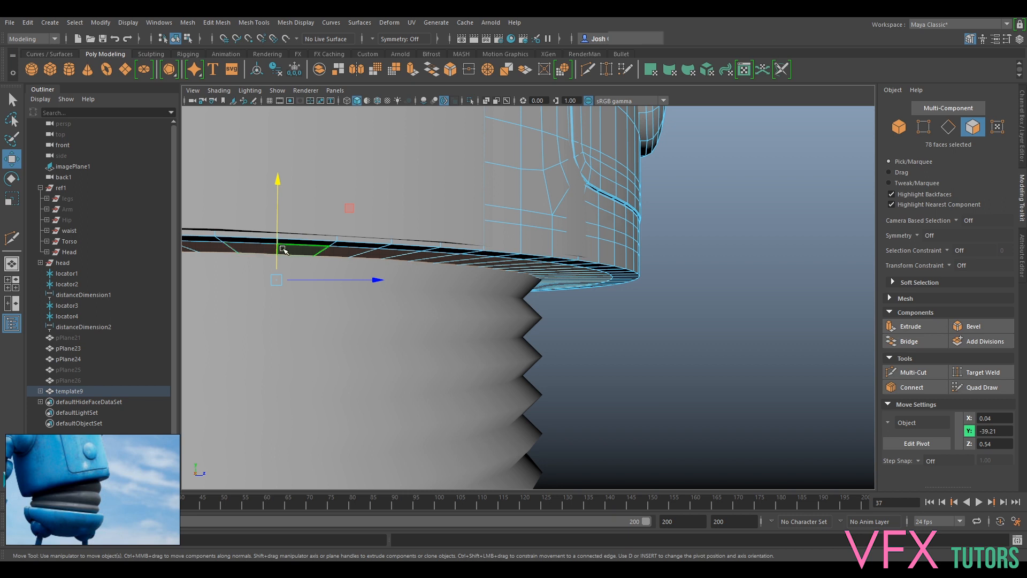
left_click_drag(278, 225, 278, 233)
Step: Bevel the torso shell's outer bottom edge loop with a fraction of 0.5 and 1 segment
right_click_drag(570, 260, 568, 232)
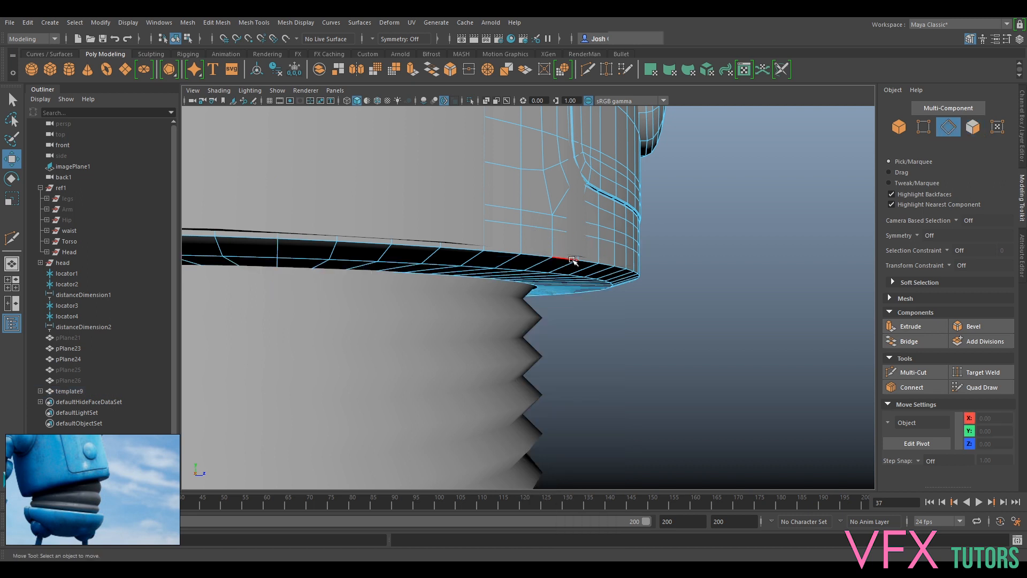
double_click(573, 260)
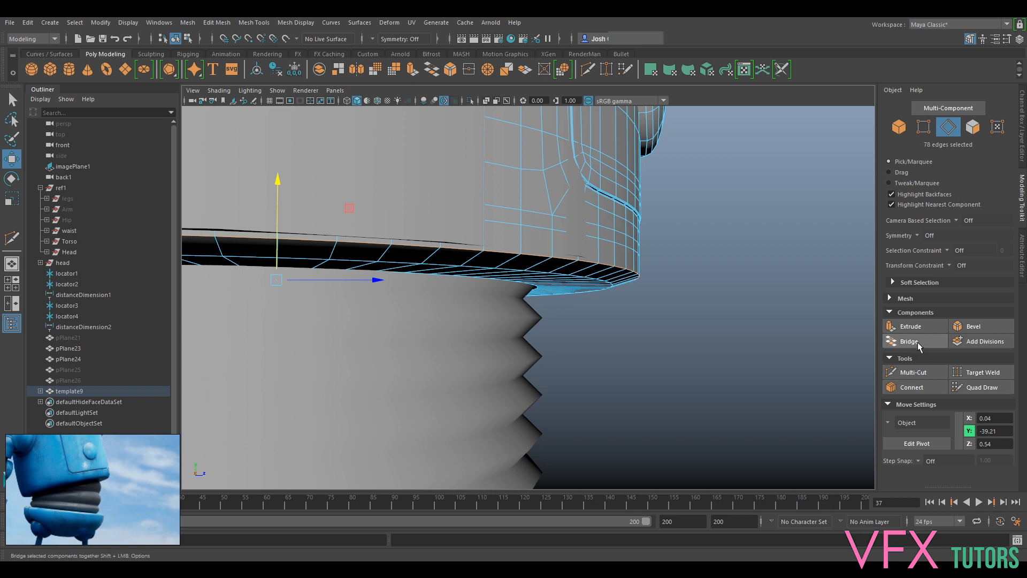
left_click(956, 327)
mouse_move(599, 360)
left_mouse_down("alt")
mouse_move(619, 355)
mouse_move(611, 362)
left_mouse_up("alt")
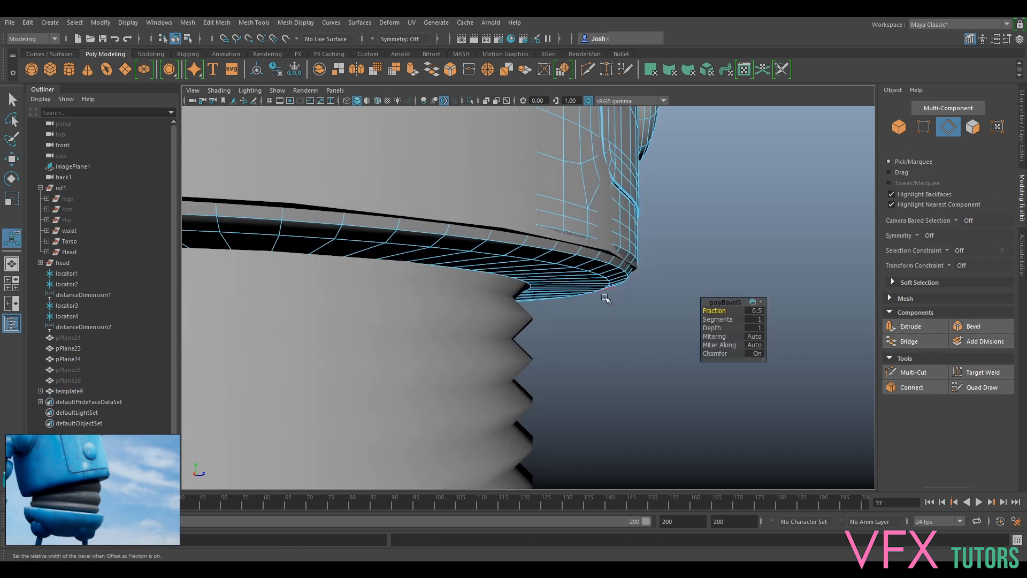
right_click_drag(607, 251, 695, 239)
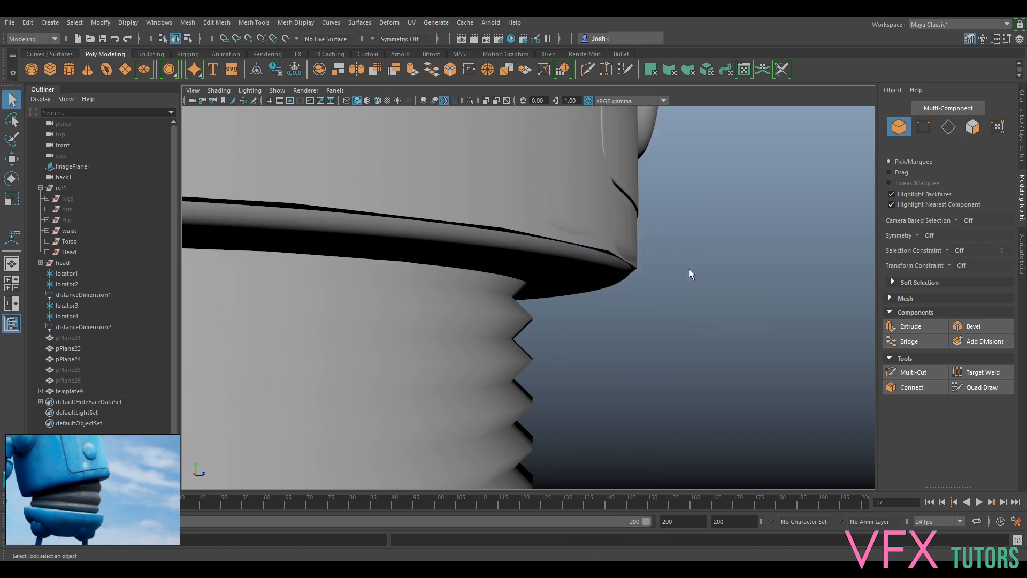
left_click_drag(689, 269, 654, 287, "alt")
Step: Hide the ref1 reference group and inspect the torso shell's bottom rim from below
left_click(508, 274)
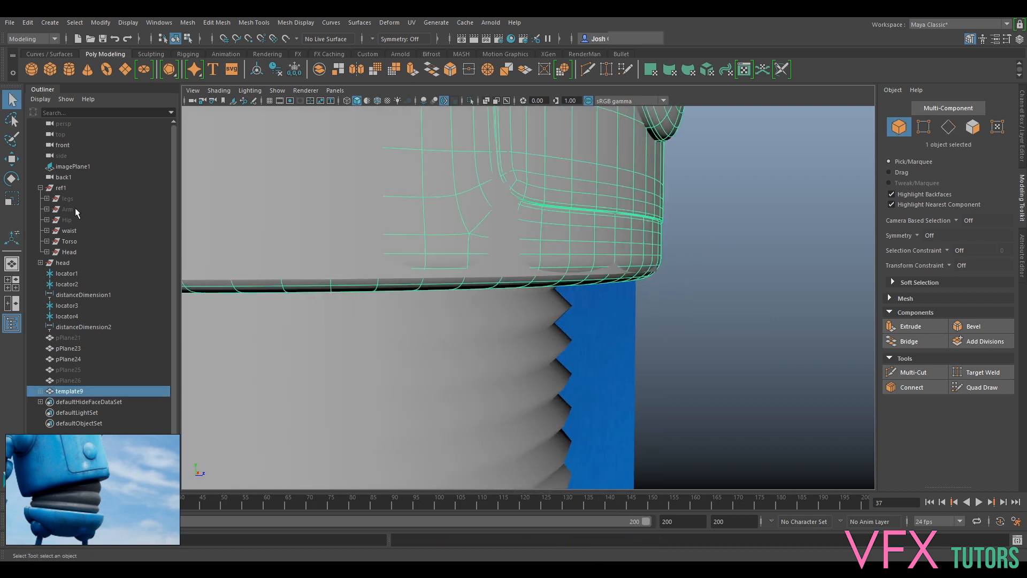
left_click(58, 192)
key("h")
left_click(738, 348)
left_click_drag(749, 349, 536, 246, "alt")
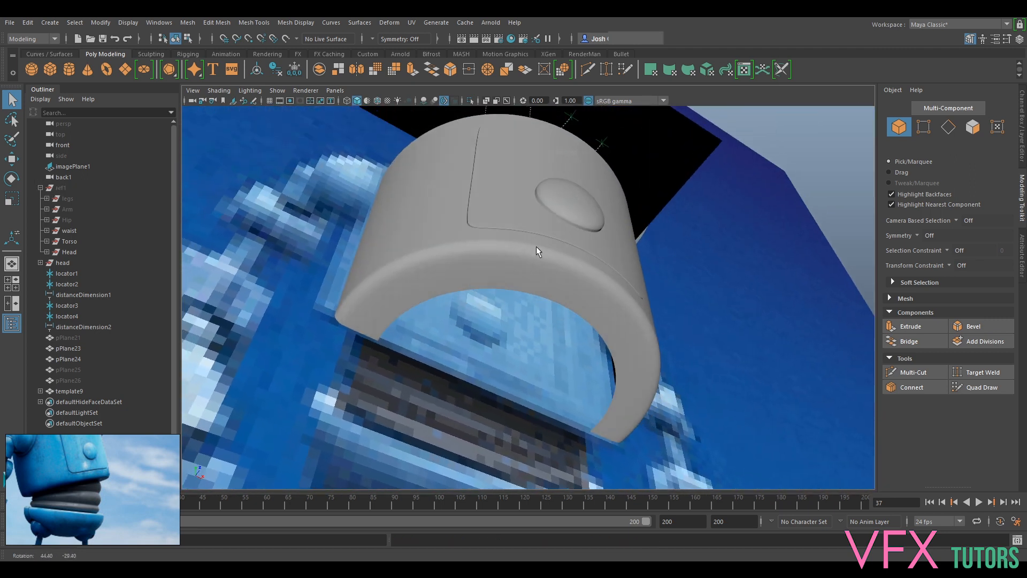
Step: Extrude the inner edge loop of the shell's bottom lip upward to about Y -36.56 to form an inner wall
left_click(585, 302)
scroll(585, 303, "up", 3)
right_click(603, 262)
left_click(608, 234)
double_click(563, 296)
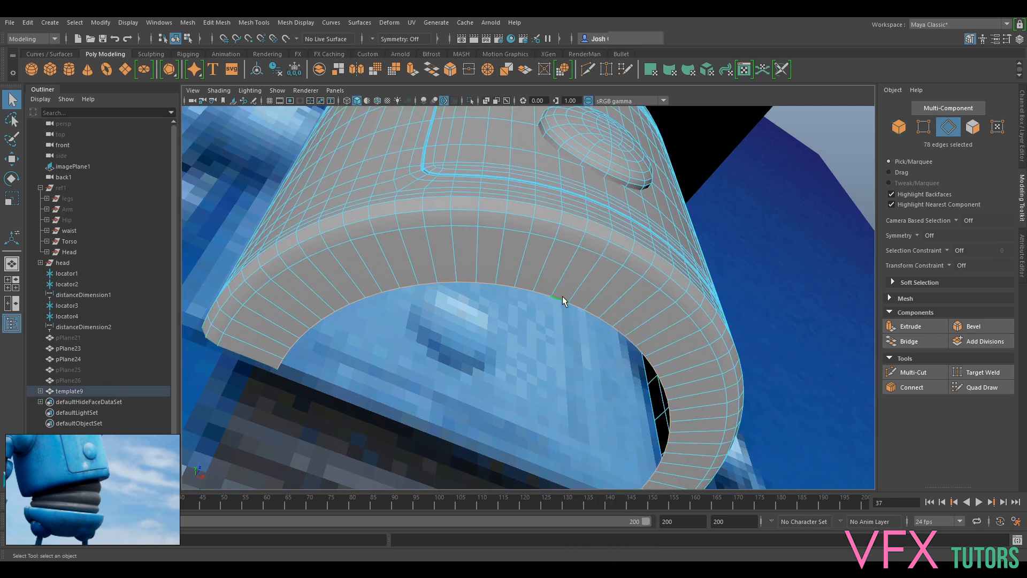
key("ctrl+e")
left_click_drag(475, 409, 481, 380)
left_click_drag(480, 379, 503, 313)
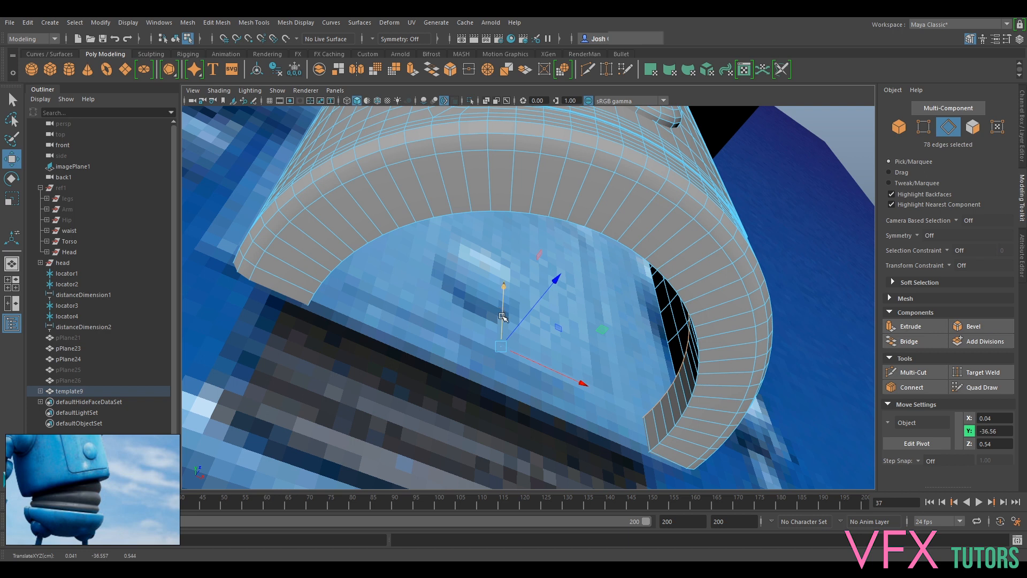
Step: Bevel the corner edge loop between the bottom lip and the new inner wall, reducing the fraction for a tight edge
key("ctrl+z")
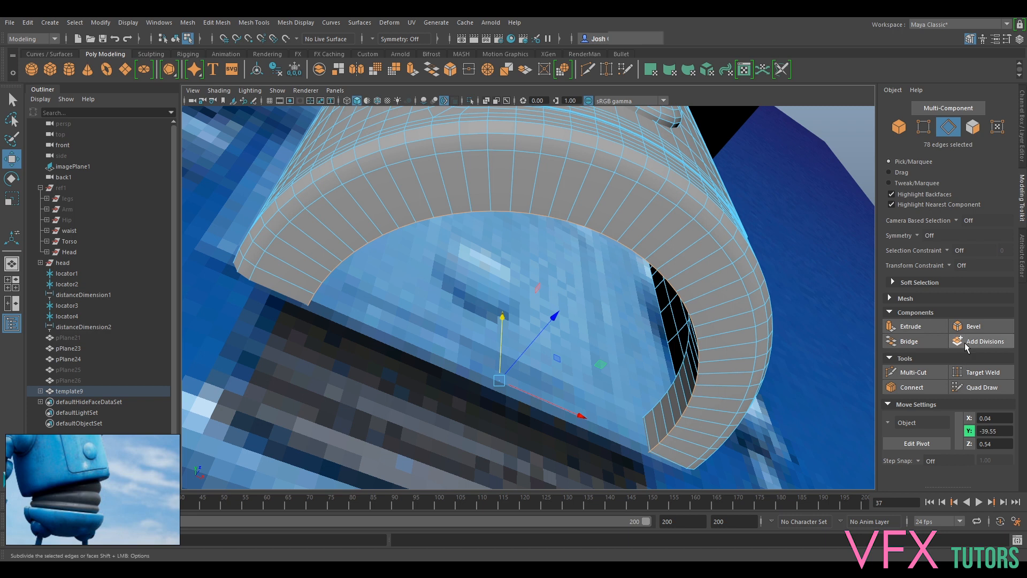
left_click(969, 327)
left_click_drag(718, 310, 713, 310)
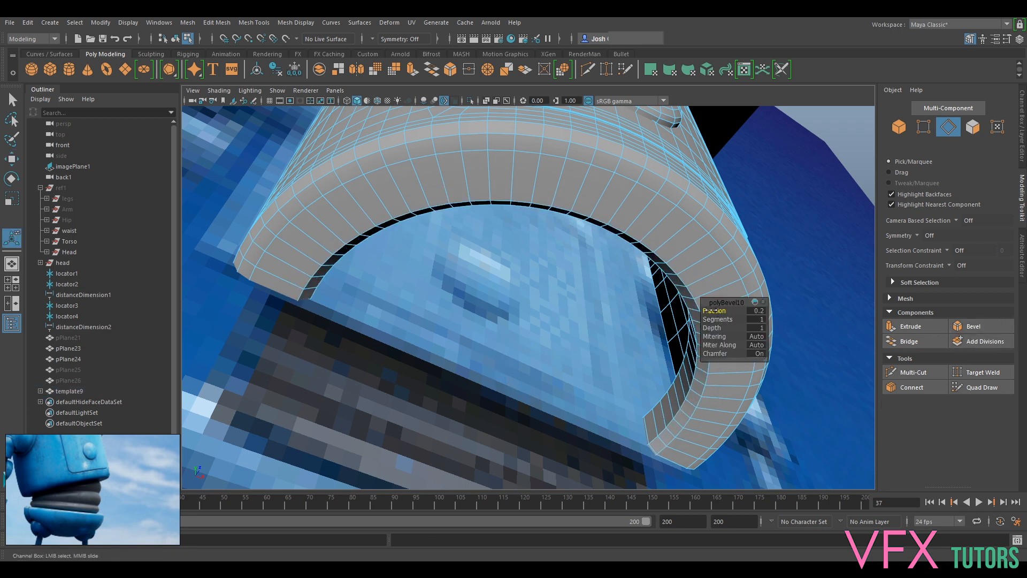
left_click_drag(713, 311, 723, 320)
left_click(717, 320)
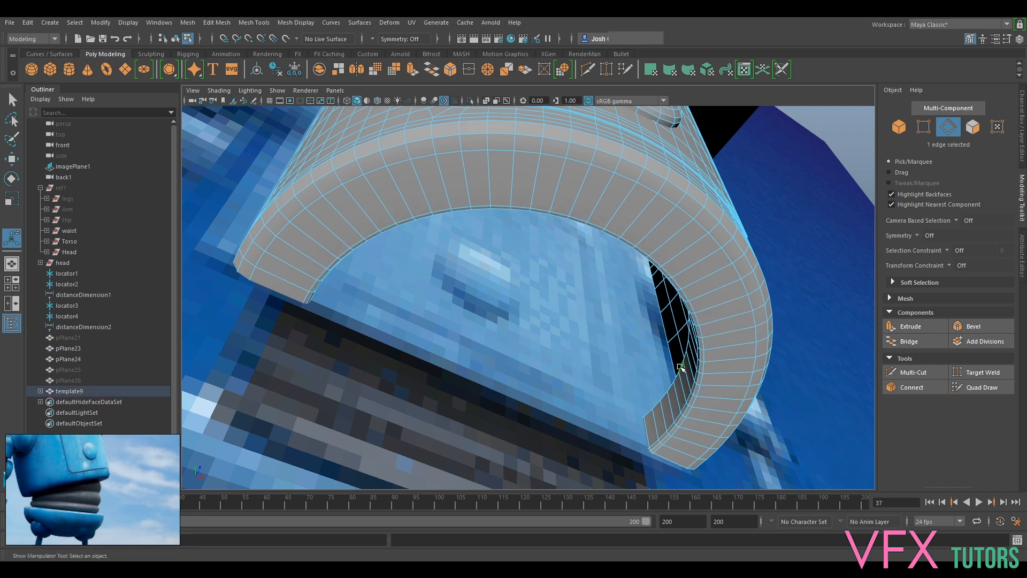
Step: Extrude the inner wall's upper edge loop inward by scaling and bevel the resulting corner loop with a fraction of 0.1
key("r")
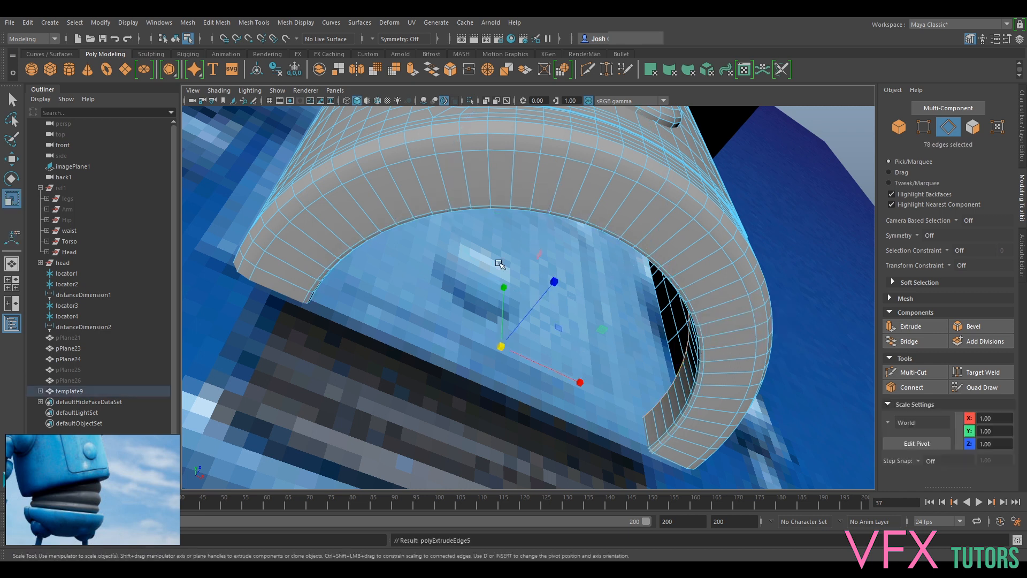
left_click_drag(500, 347, 470, 349)
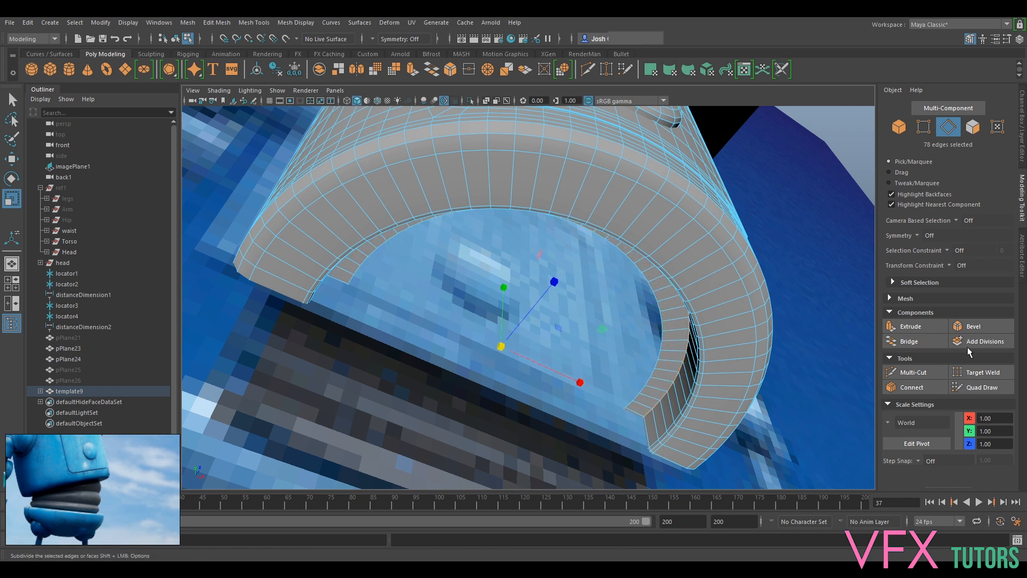
left_click(971, 326)
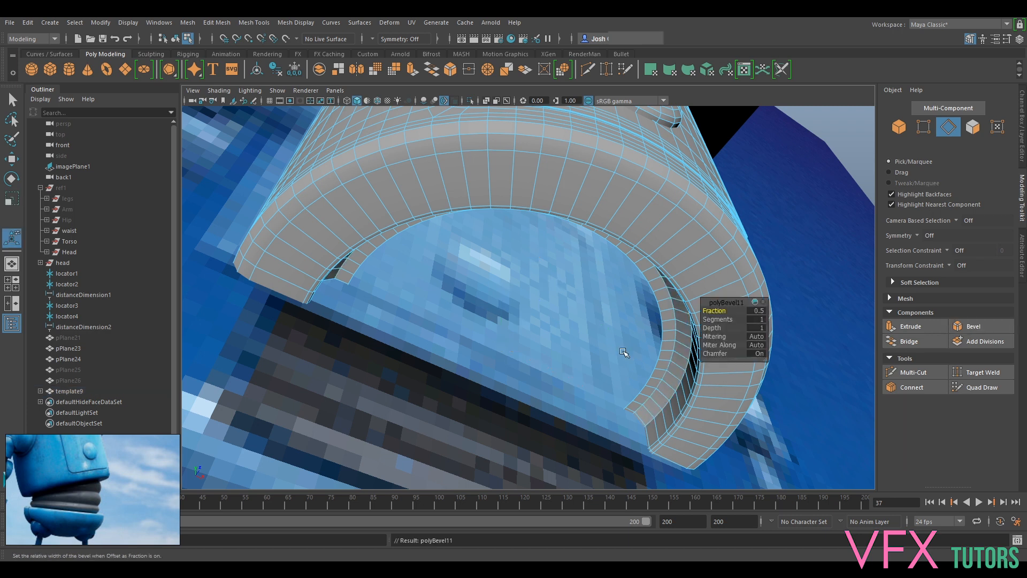
left_click_drag(716, 312, 713, 313)
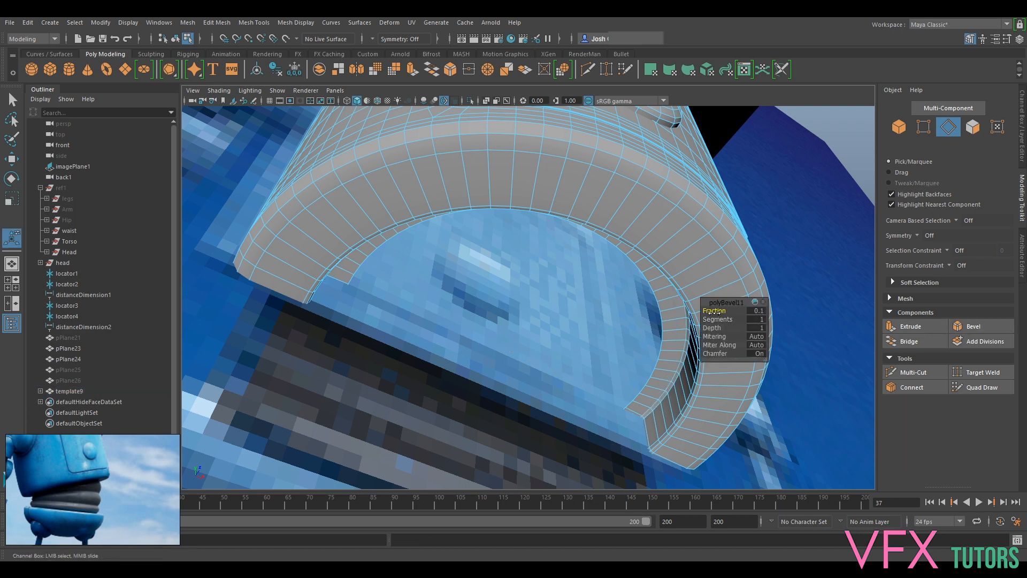
right_click_drag(689, 278, 717, 260)
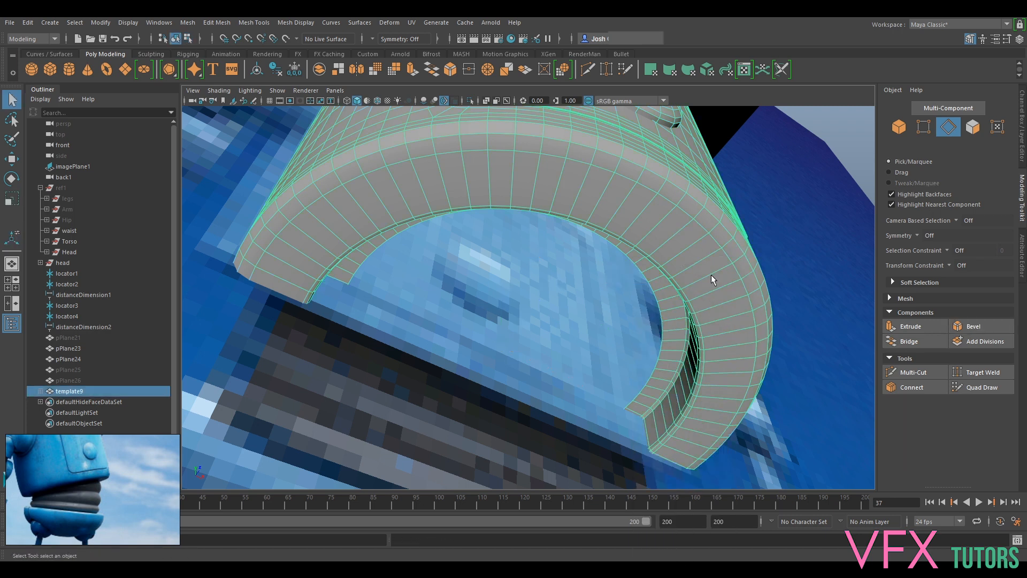
Step: View the torso shell from the front and show the ref1 reference group again
scroll(698, 335, "down", 5)
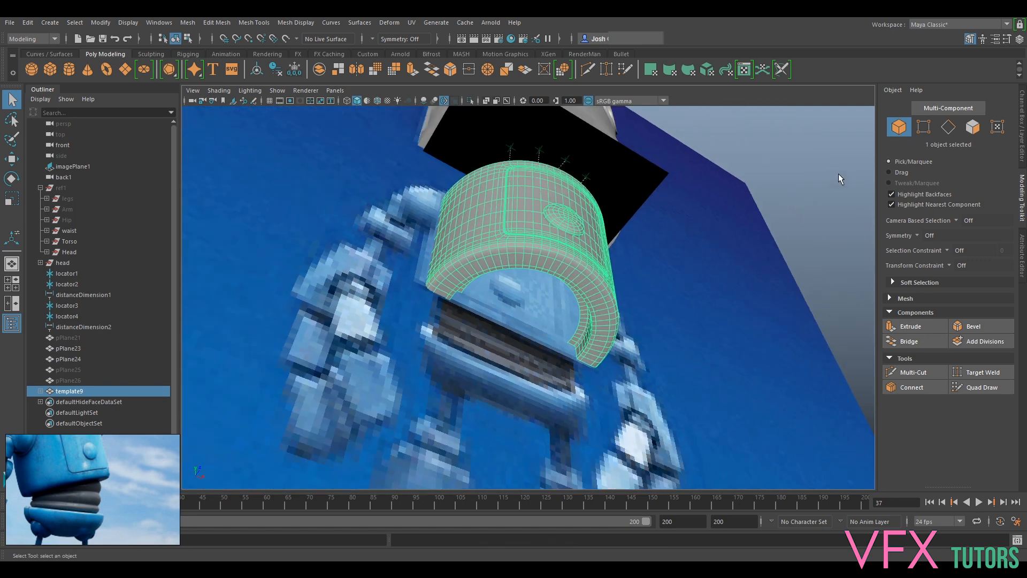
left_click(657, 255)
mouse_move(658, 255)
left_mouse_down("alt")
mouse_move(626, 321)
mouse_move(624, 284)
mouse_move(672, 256)
left_mouse_up("alt")
left_click_drag(644, 308, 608, 212, "alt")
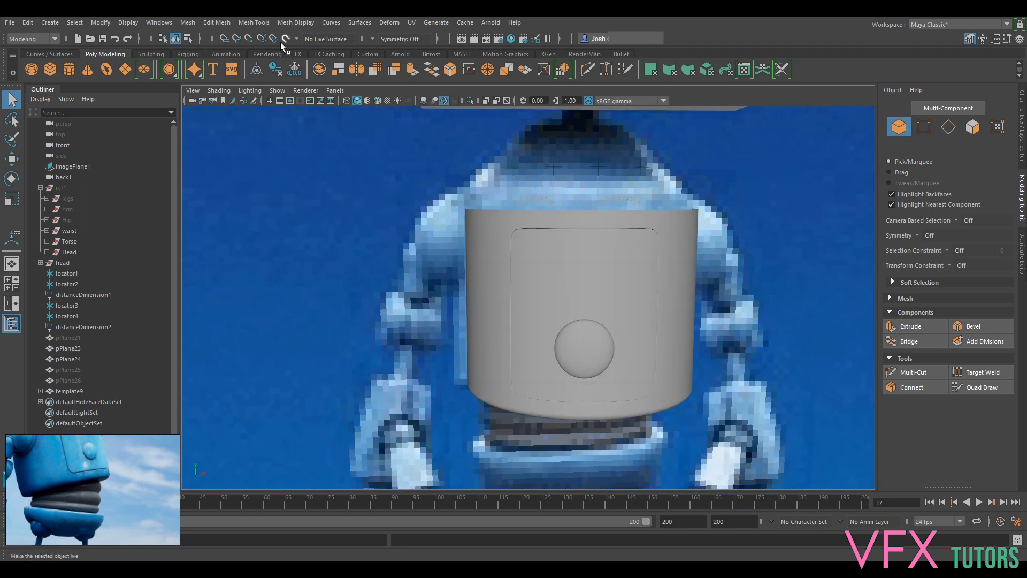
left_click(334, 91)
left_click(332, 89)
left_click(62, 188)
key("h")
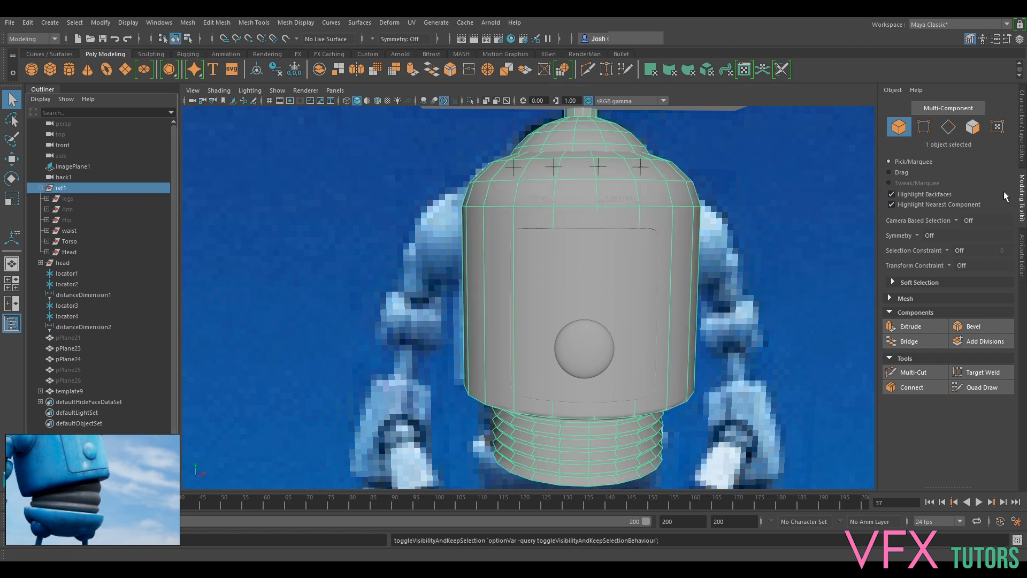
Step: Add the ref1 group to the HeadRef display layer and toggle the layer's visibility off and on
left_click(1022, 151)
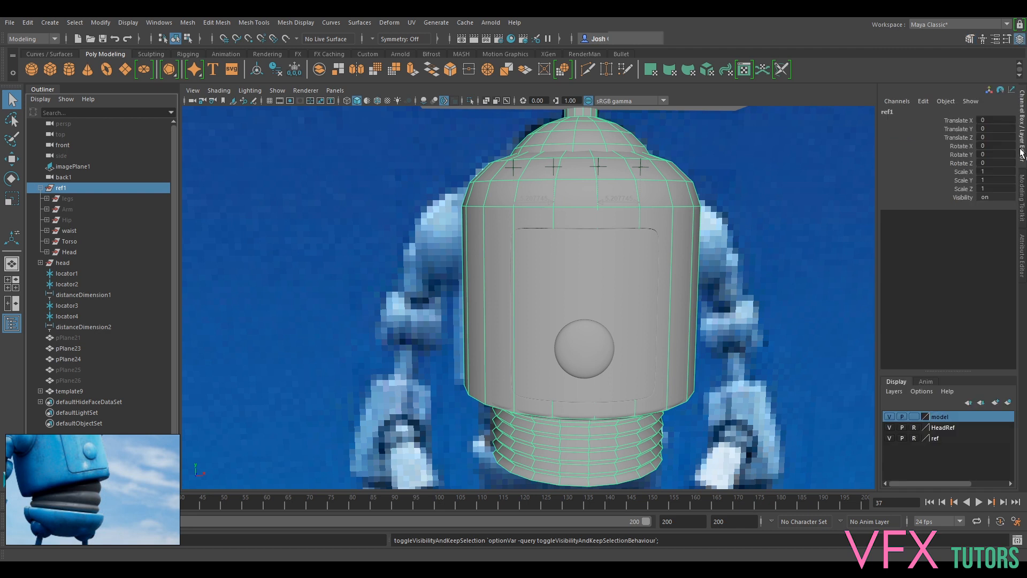
left_click(940, 429)
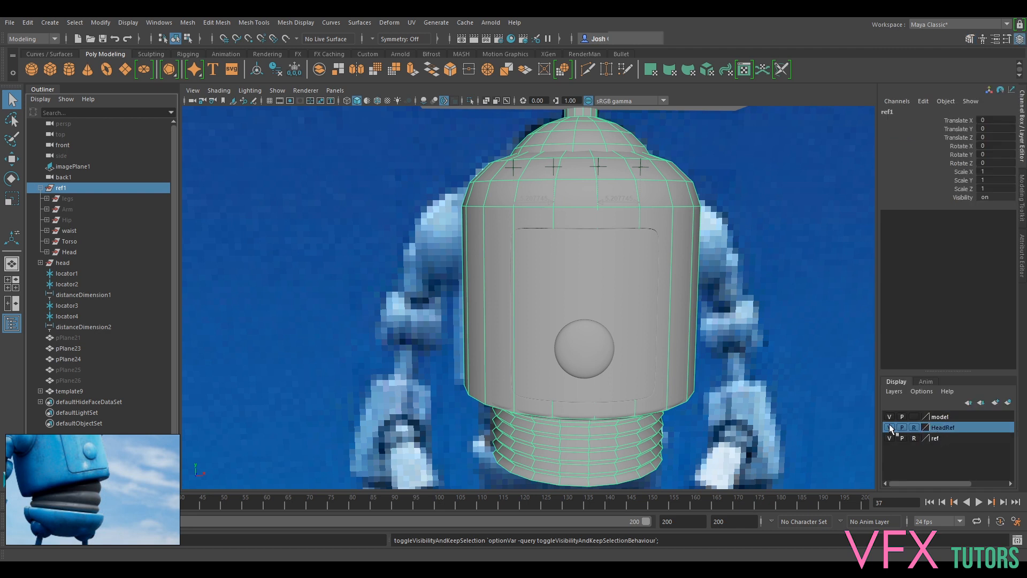
right_click(933, 427)
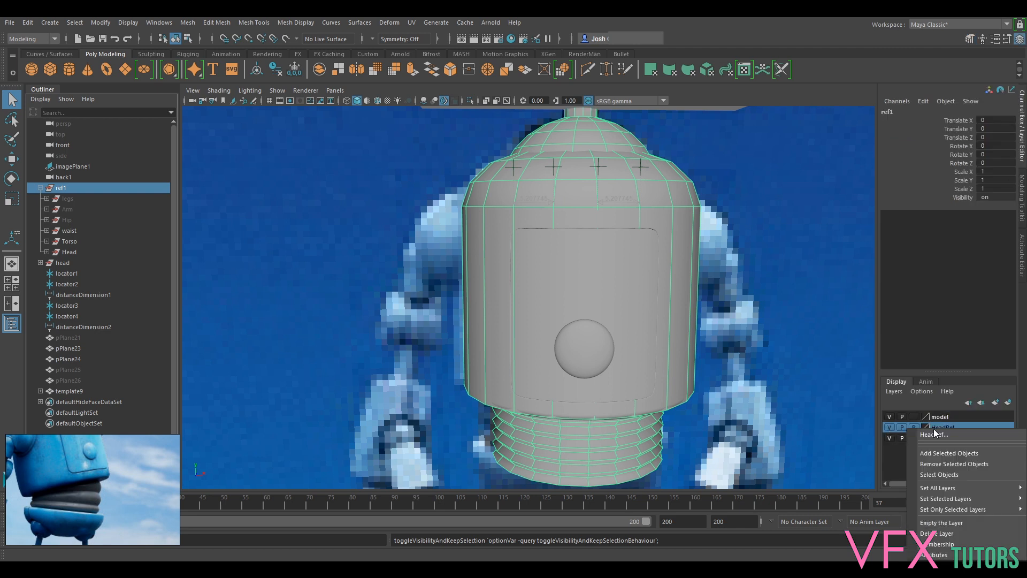
left_click(948, 453)
left_click(889, 428)
left_click(889, 428)
Step: Examine the shell's top edge against the shoulders of the reference torso, testing which objects can be picked
scroll(735, 337, "up", 3)
middle_click_drag(753, 252, 642, 249, "alt")
left_click(623, 232)
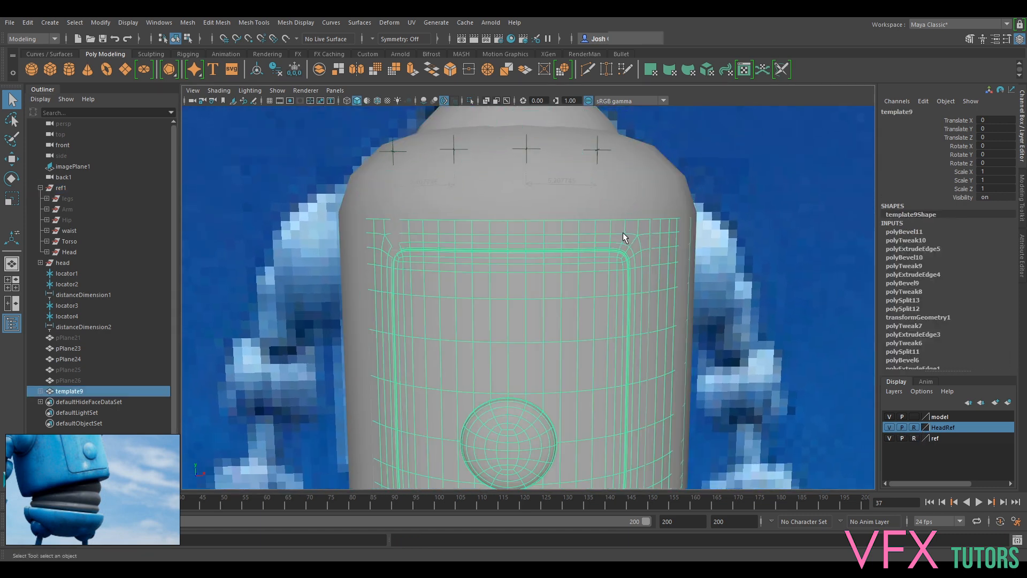
middle_click_drag(596, 185, 606, 236, "alt")
left_click(669, 268)
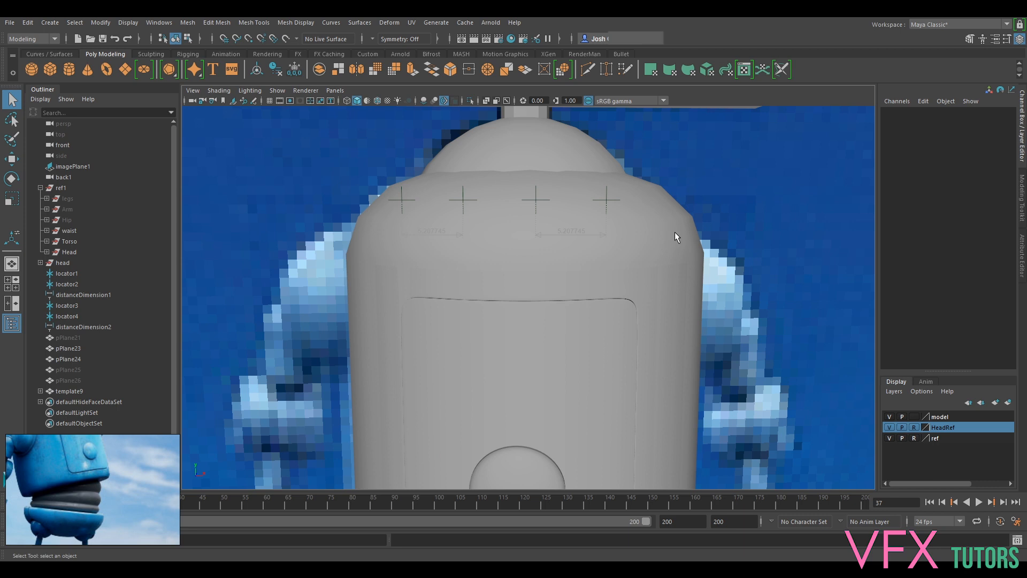
left_click(660, 274)
left_click(645, 236)
left_click(642, 230)
Step: Cycle the HeadRef layer's display type through template to reference and select the torso shell
left_click_drag(640, 239, 633, 273, "alt")
left_click(916, 428)
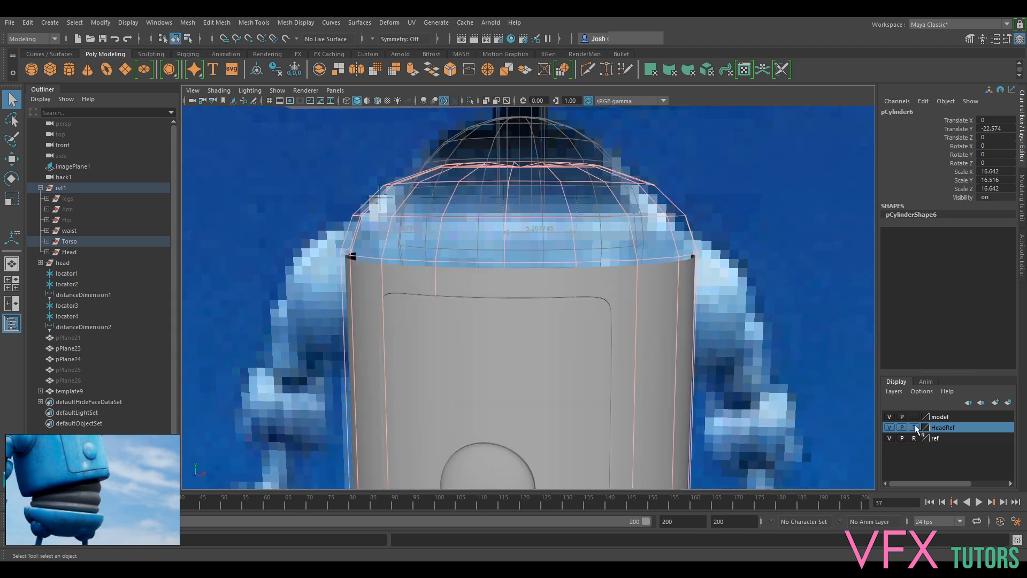
left_click(914, 428)
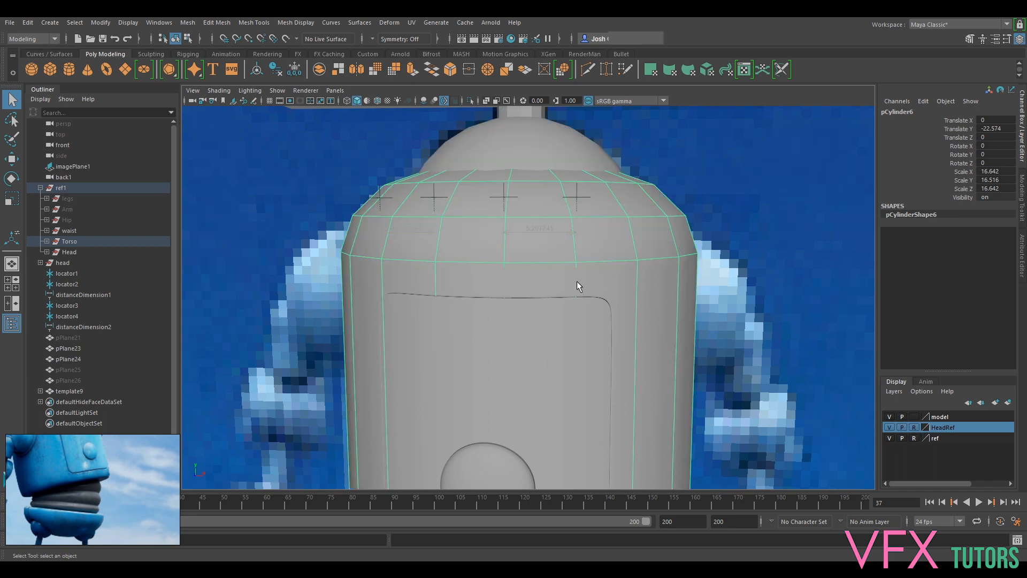
left_click(611, 294)
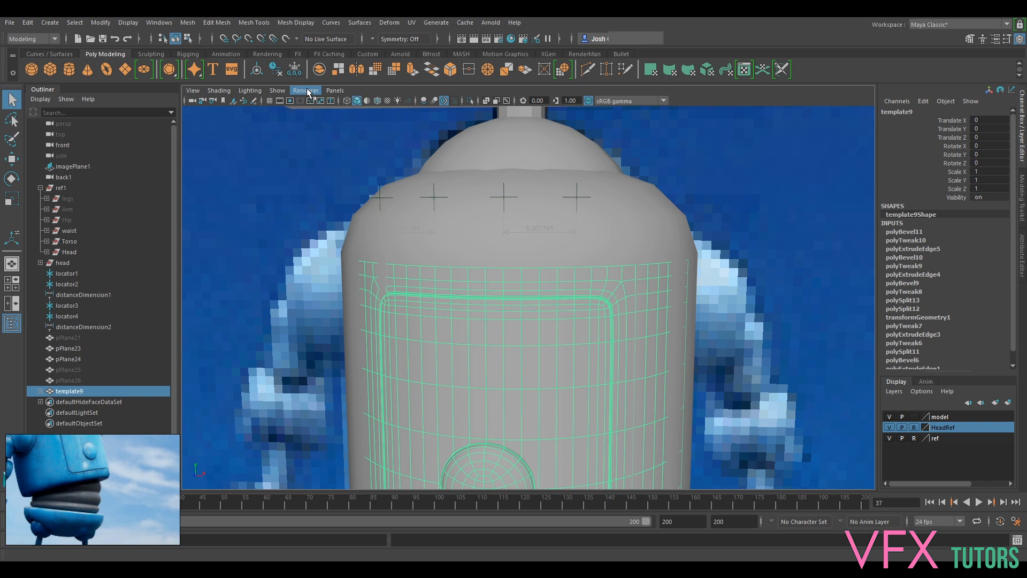
Step: Switch to the front orthographic view and display the scene in wireframe to compare the torso shell with the reference
left_click(335, 90)
mouse_move(381, 123)
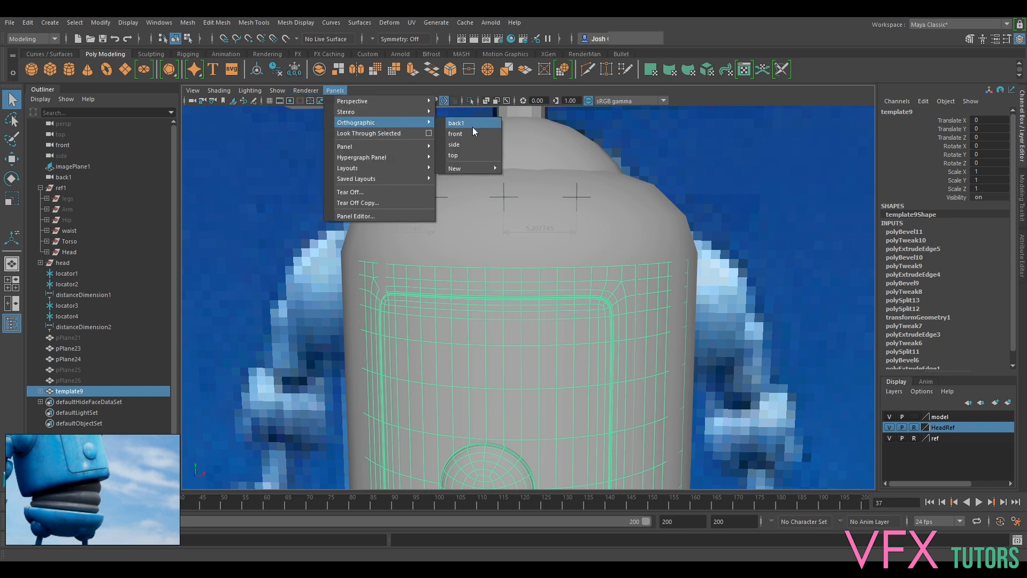
left_click(471, 130)
scroll(575, 231, "down", 3)
middle_click_drag(580, 233, 493, 461, "alt")
scroll(540, 375, "up", 1)
middle_click_drag(549, 358, 592, 333, "alt")
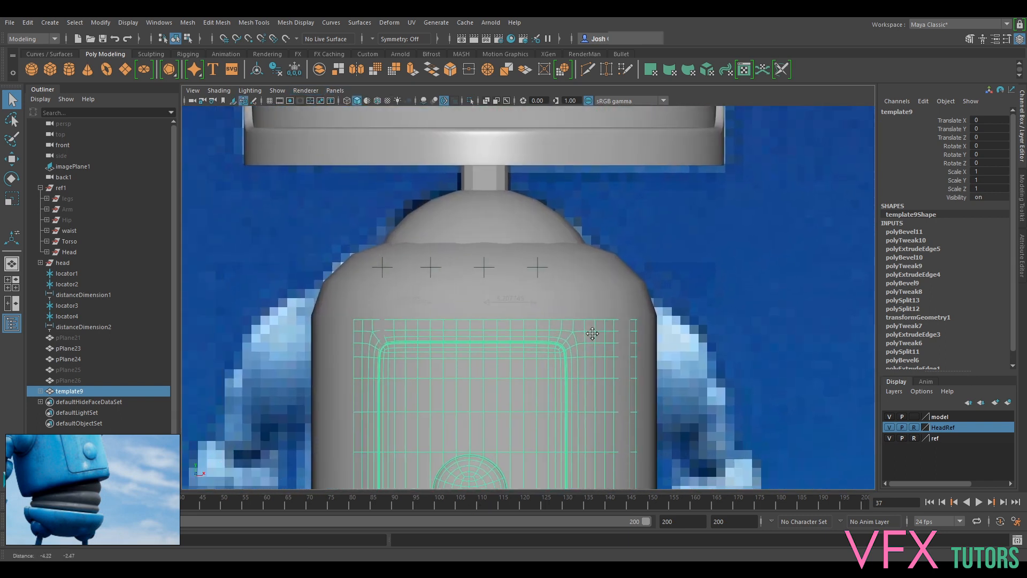
scroll(592, 333, "up", 1)
left_click(219, 90)
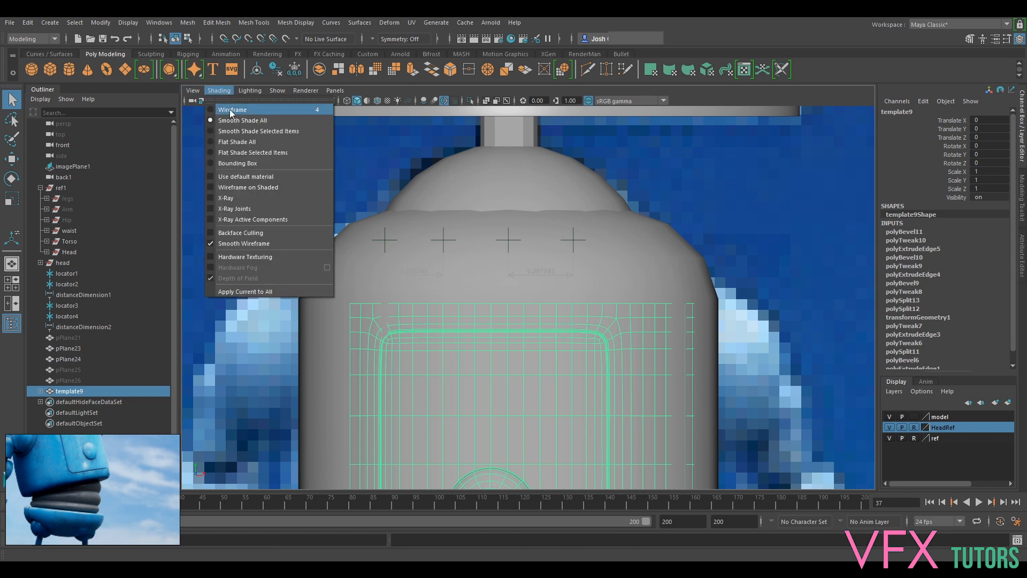
left_click(230, 109)
middle_click_drag(692, 309, 699, 175, "alt")
Step: Select the reference torso cylinder and turn off its smooth preview
left_click(702, 167)
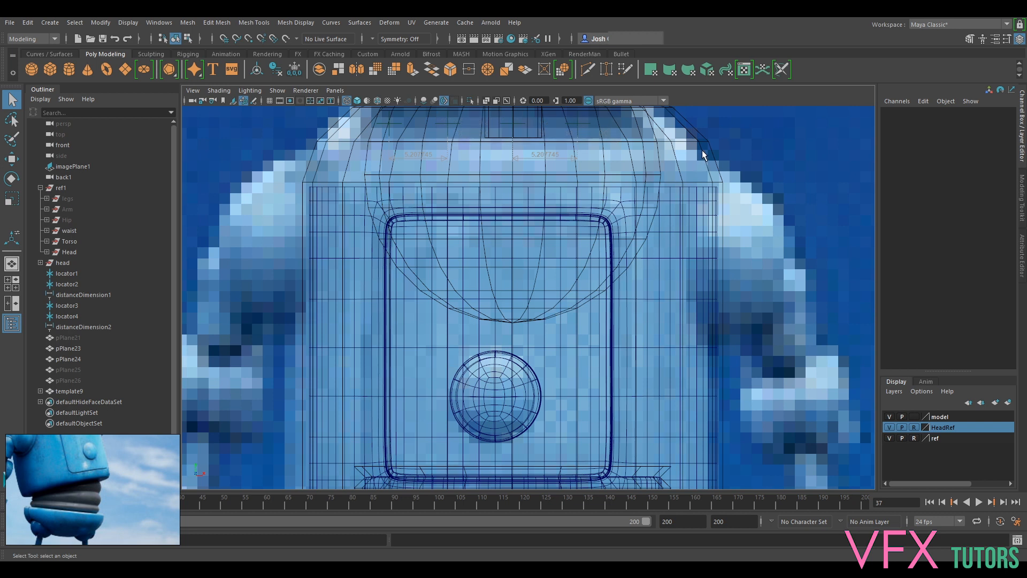
left_click(689, 135)
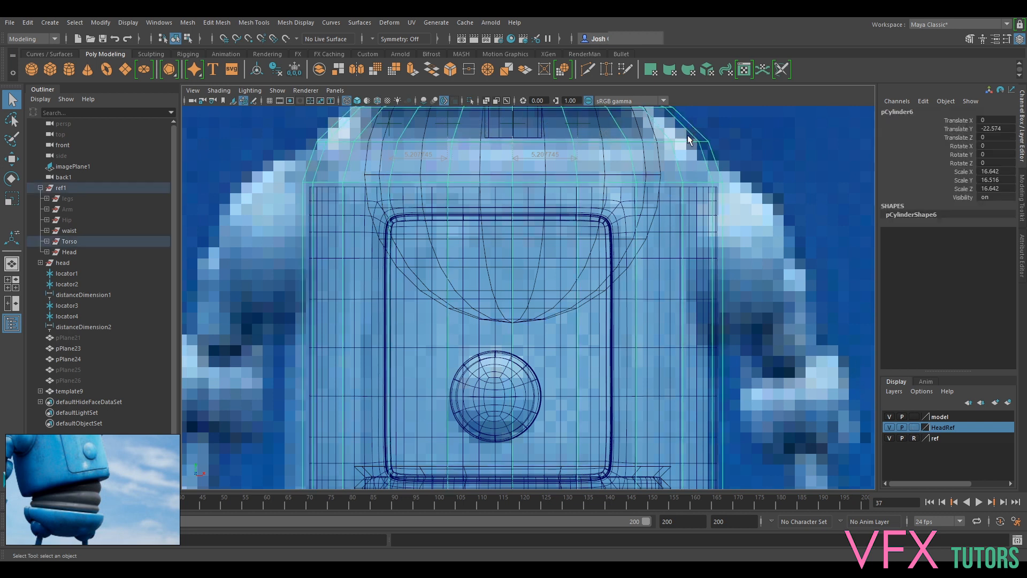
key("f")
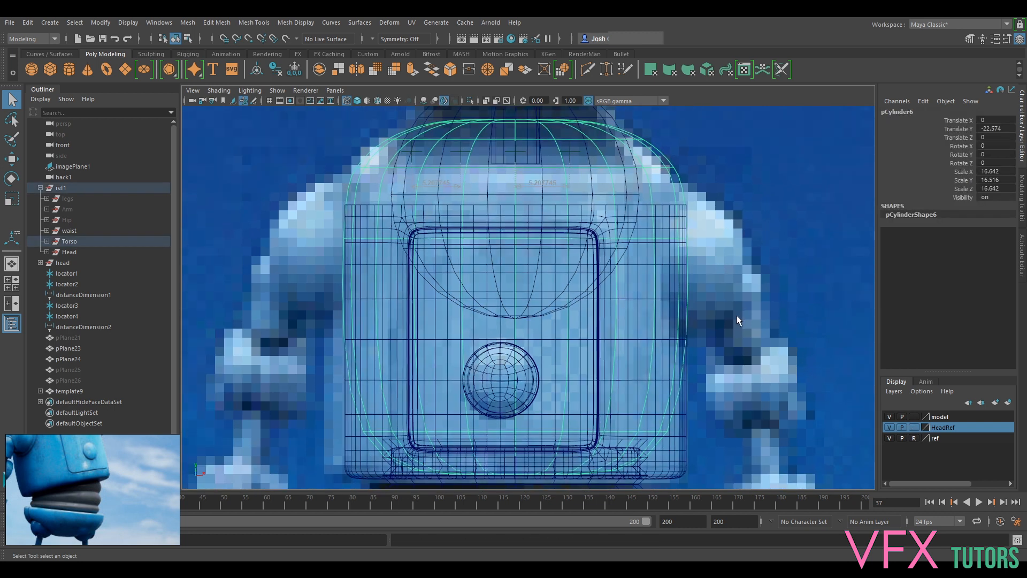
key("1")
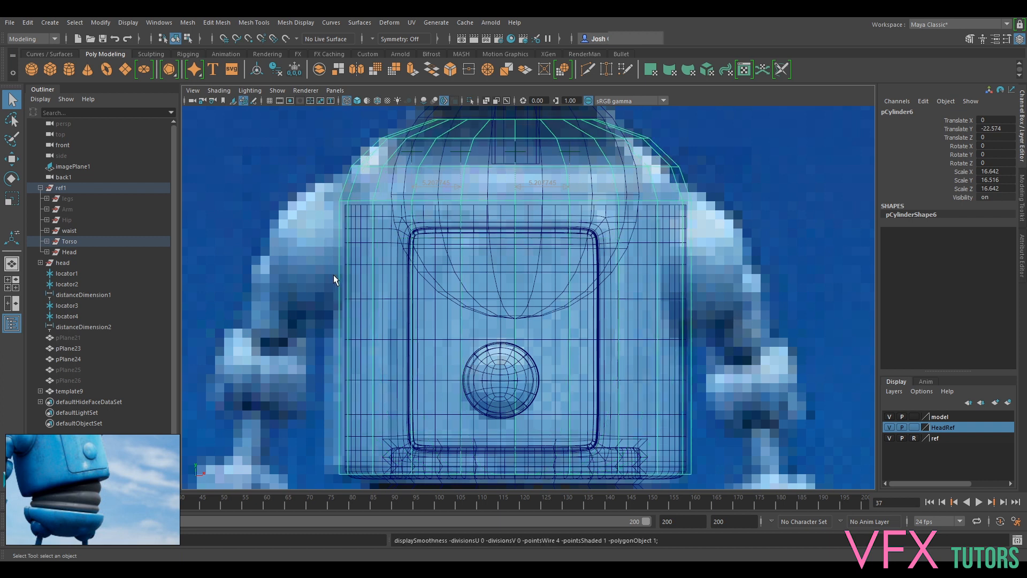
scroll(512, 184, "down", 3)
scroll(590, 286, "up", 5)
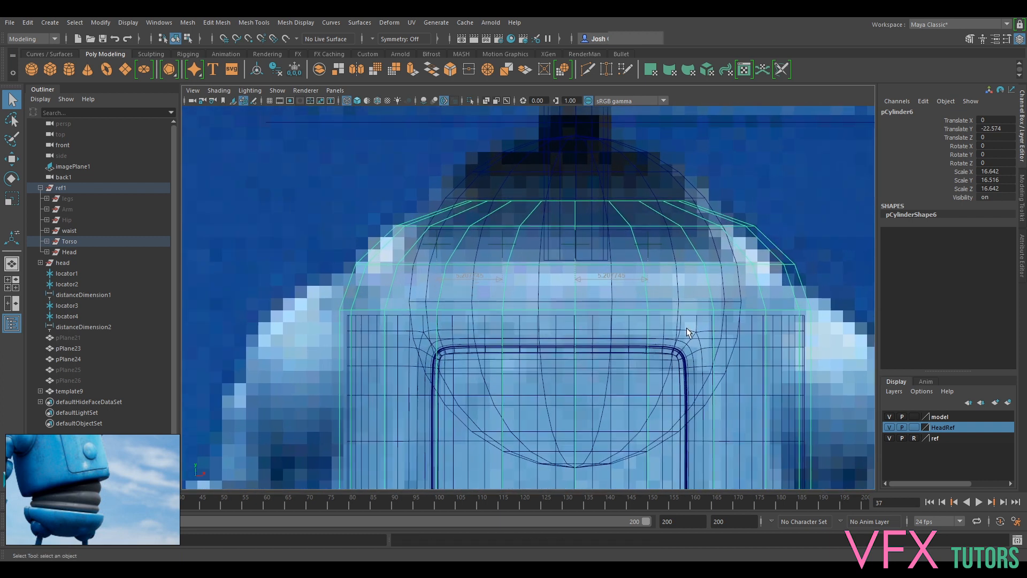
middle_click_drag(686, 327, 563, 209, "alt")
Step: Try to scale the torso shell uniformly to 1.01 against the reference torso
left_click(723, 267)
scroll(719, 299, "down", 2)
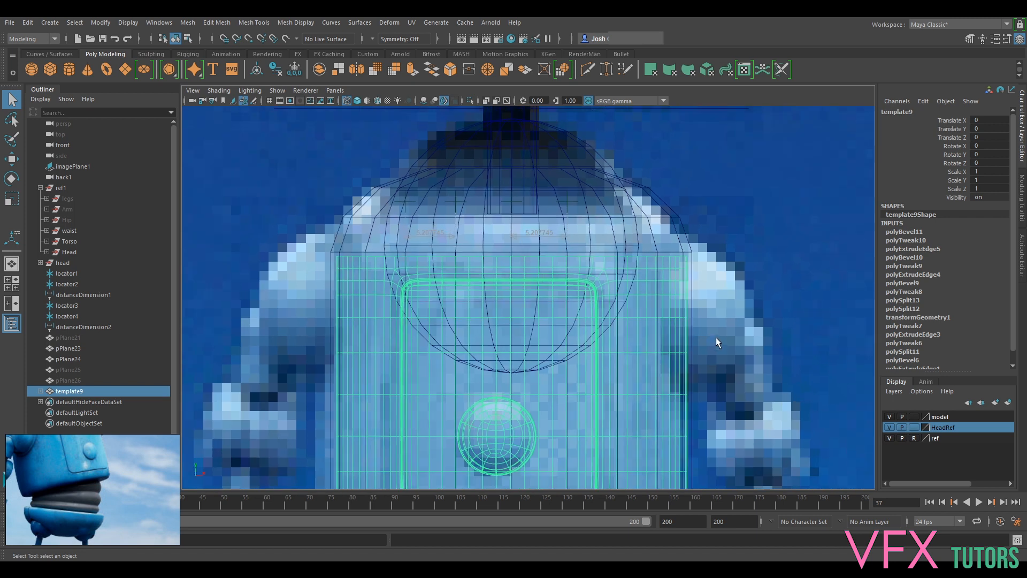
middle_click_drag(716, 337, 737, 125, "alt")
scroll(616, 267, "down", 3)
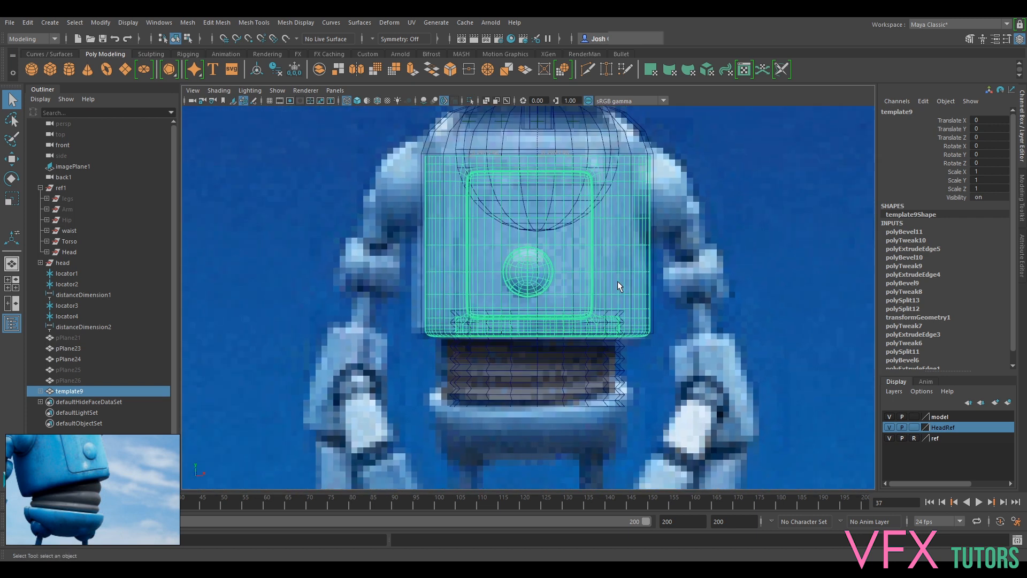
scroll(559, 288, "up", 2)
key("r")
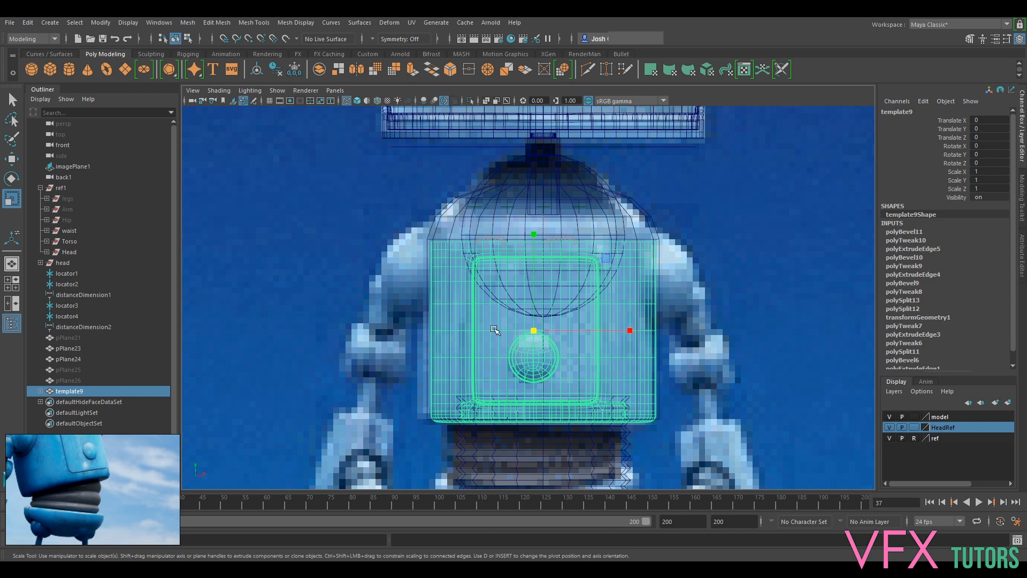
left_click(534, 331)
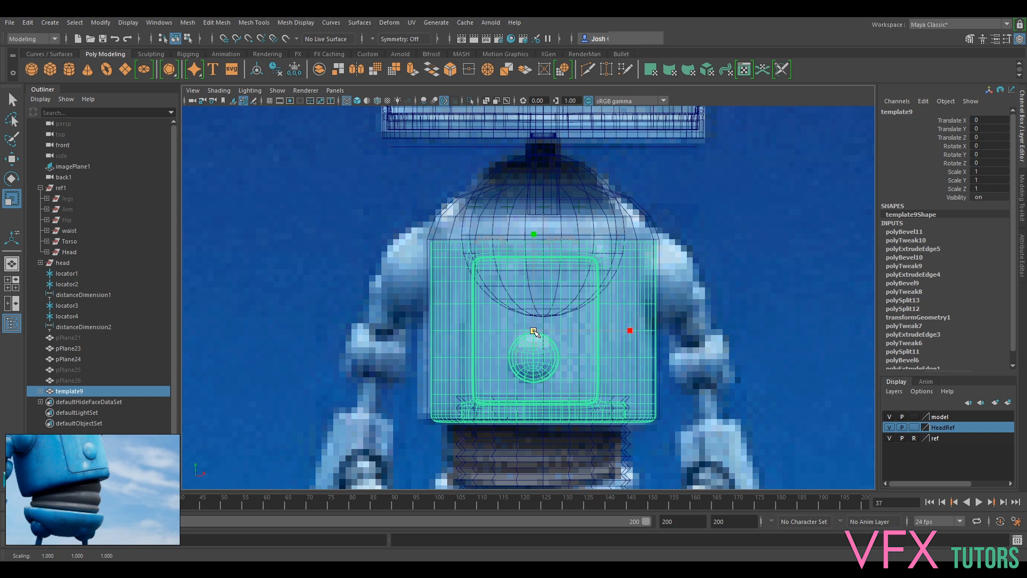
left_click_drag(534, 331, 536, 333)
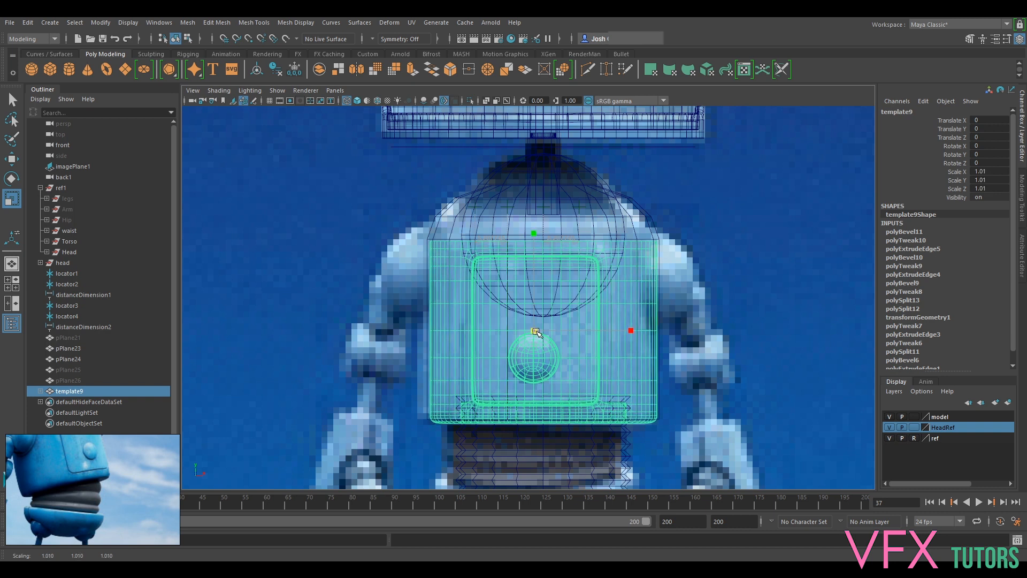
key("ctrl+z")
scroll(592, 228, "up", 2)
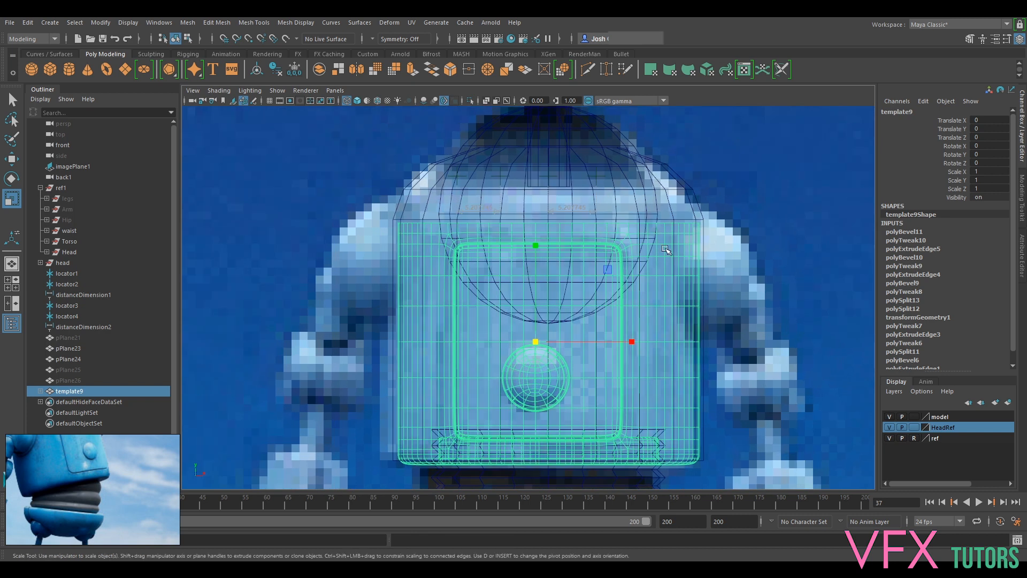
Step: Cycle the HeadRef layer's display type back to normal and select the reference torso cylinder
left_click(704, 244)
scroll(701, 238, "up", 2)
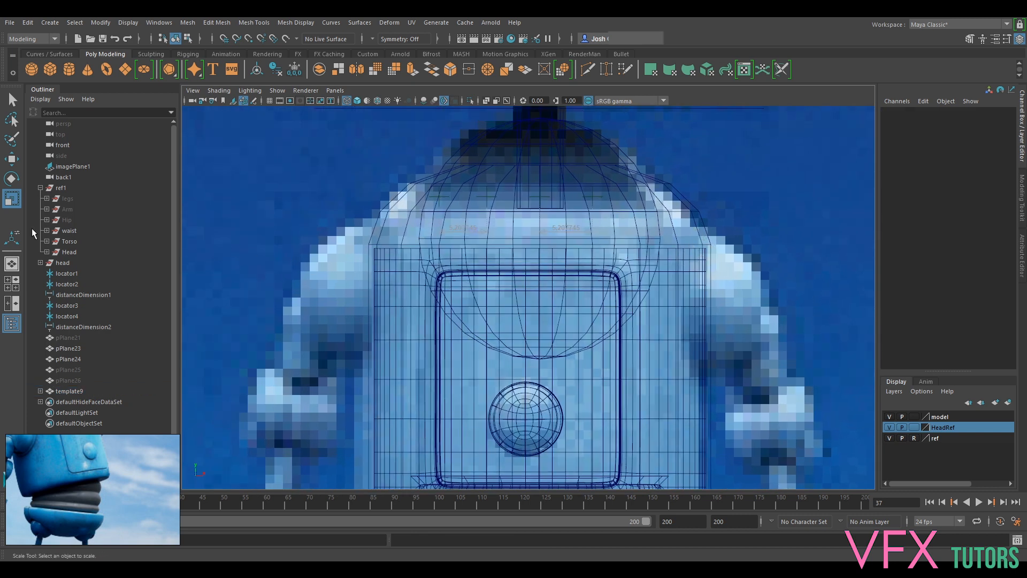
left_click(413, 366)
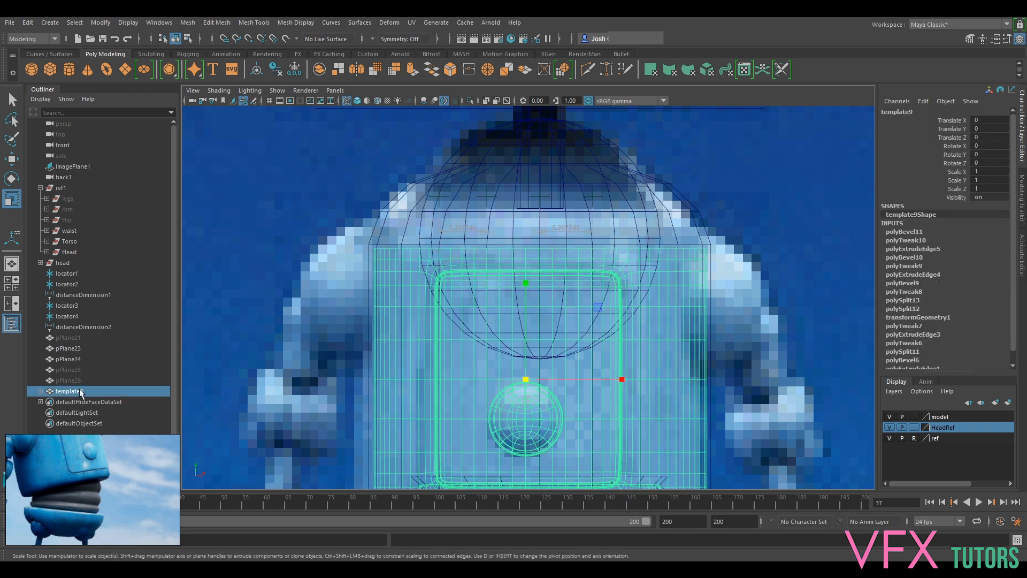
left_click(324, 311)
left_click(384, 276)
left_click(916, 427)
left_click(397, 234)
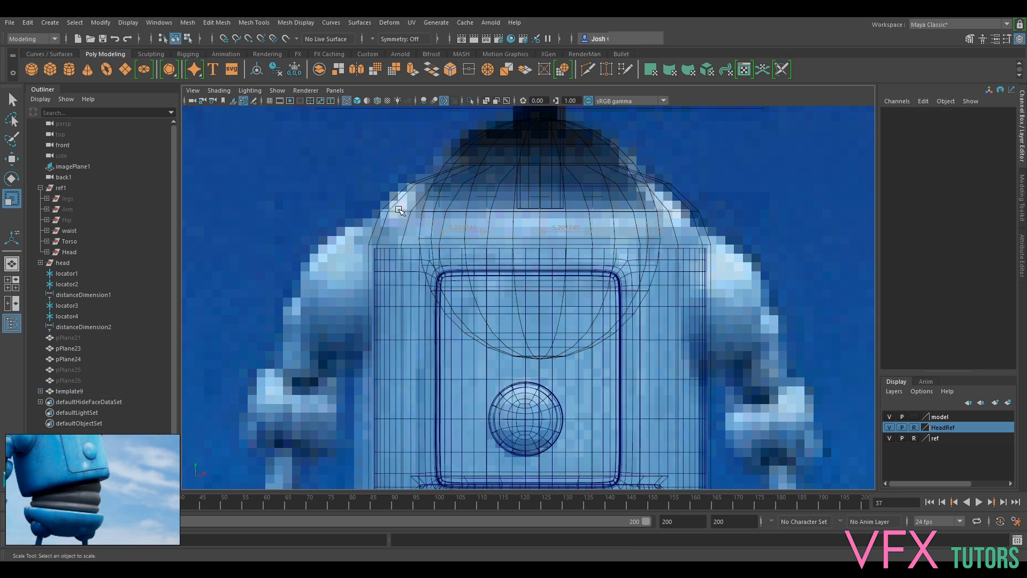
left_click(915, 427)
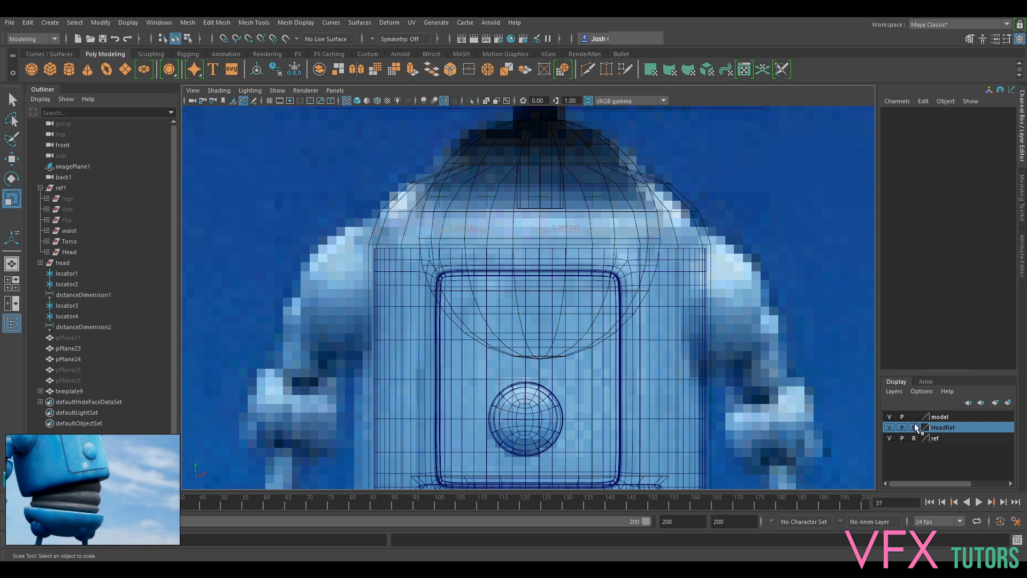
left_click(415, 229)
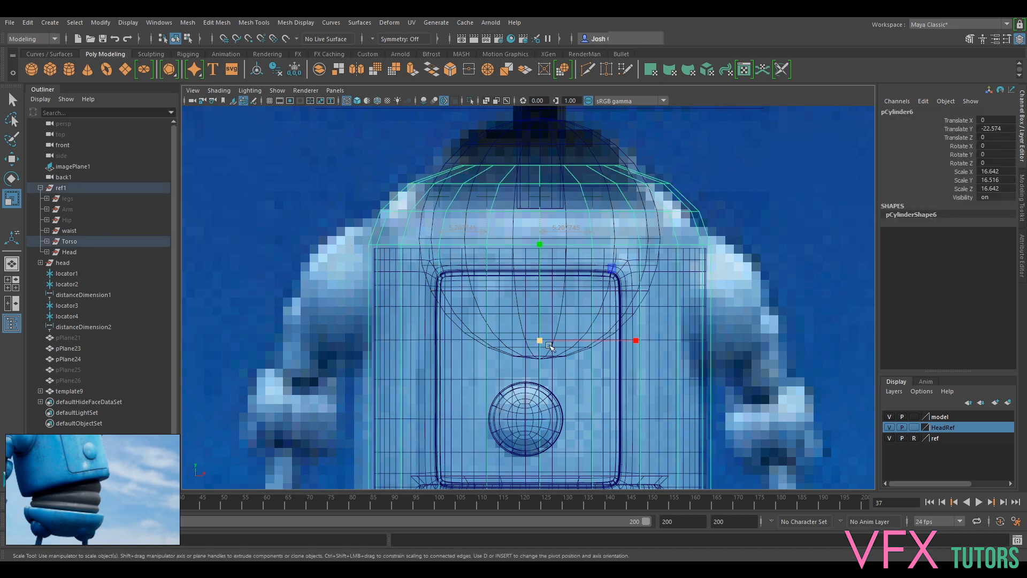
Step: Bevel the bottom edge loop of the reference torso cylinder
middle_click_drag(552, 347, 511, 155, "alt")
right_click_drag(382, 313, 351, 262)
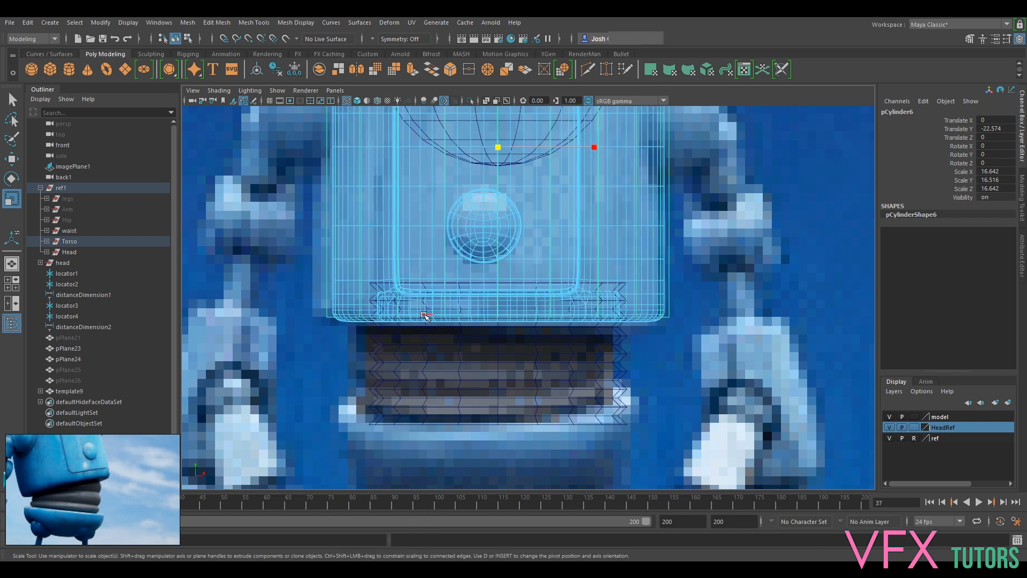
key("ctrl+z")
right_click(330, 319)
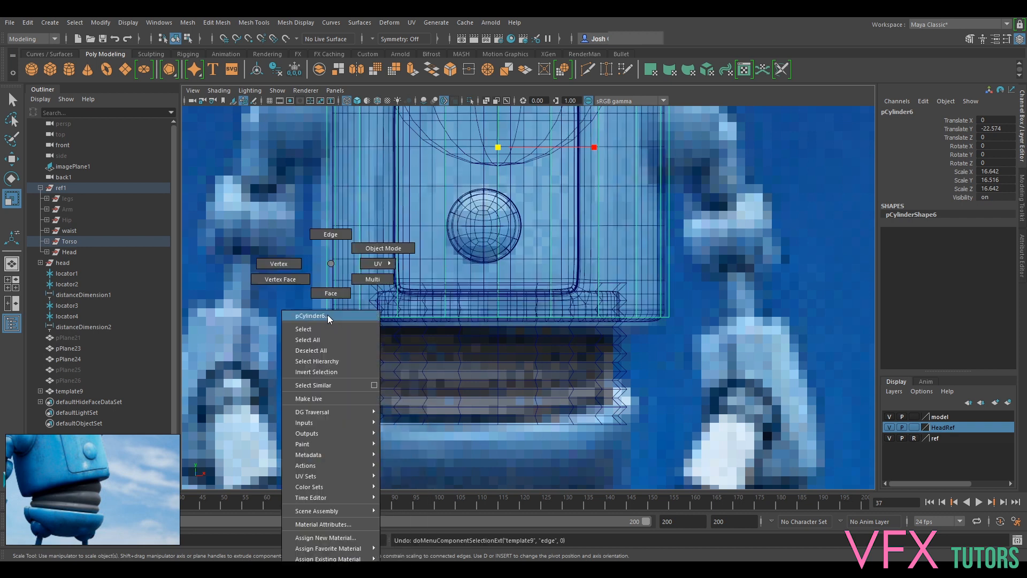
left_click(330, 318)
left_click(330, 317)
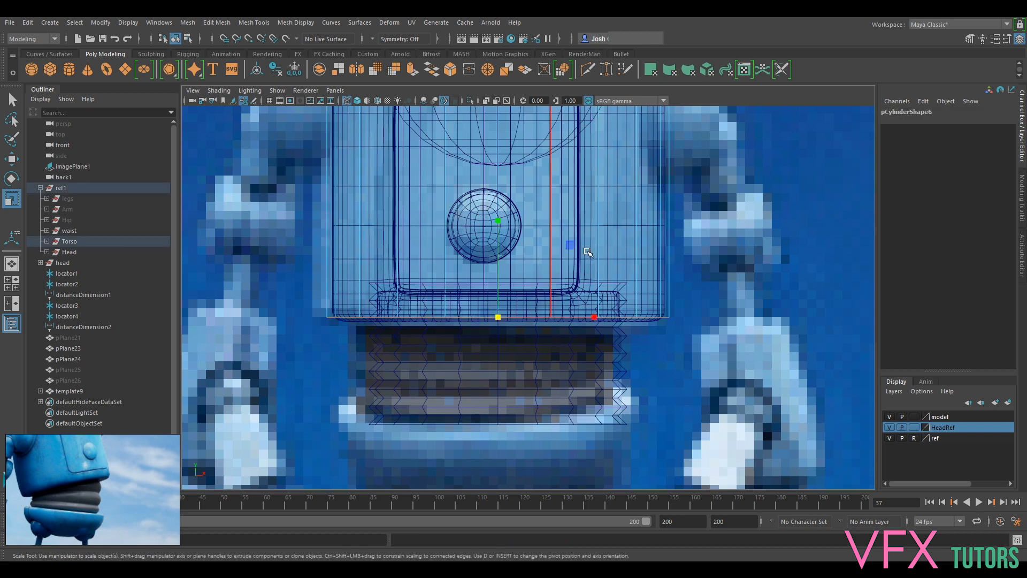
left_click(1018, 205)
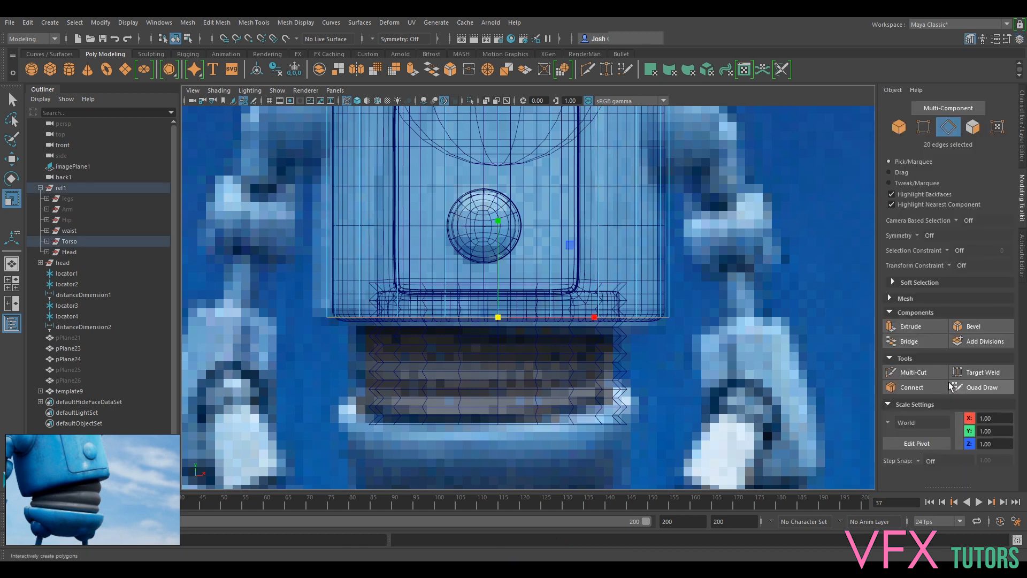
left_click(976, 329)
mouse_move(727, 310)
left_mouse_down()
mouse_move(713, 311)
mouse_move(719, 319)
left_mouse_up()
Step: Return the reference cylinder to object mode and compare its smoothed and unsmoothed outlines with the torso shell
right_click_drag(671, 264, 714, 249)
key("3")
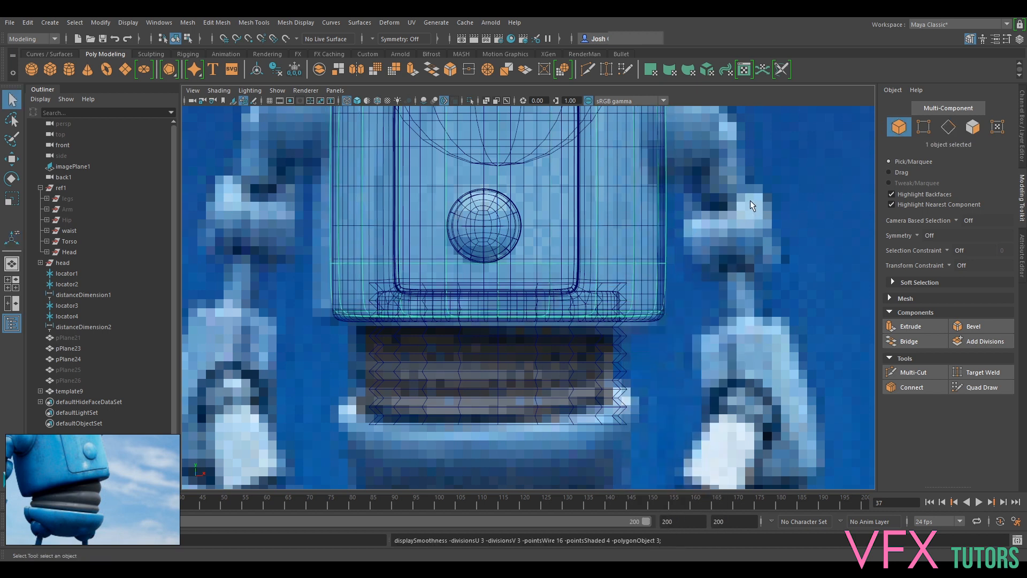
key("f")
key("1")
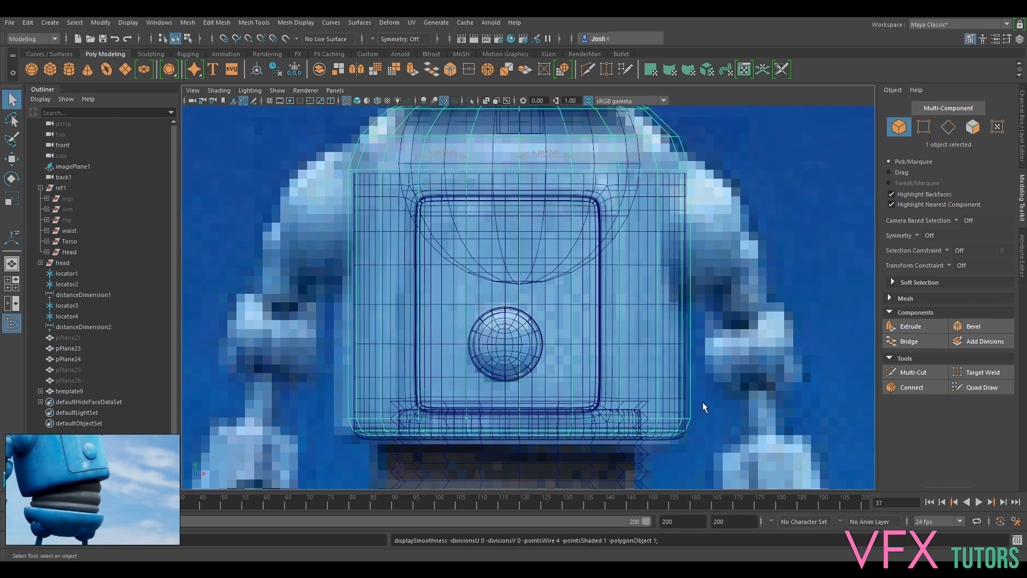
key("3")
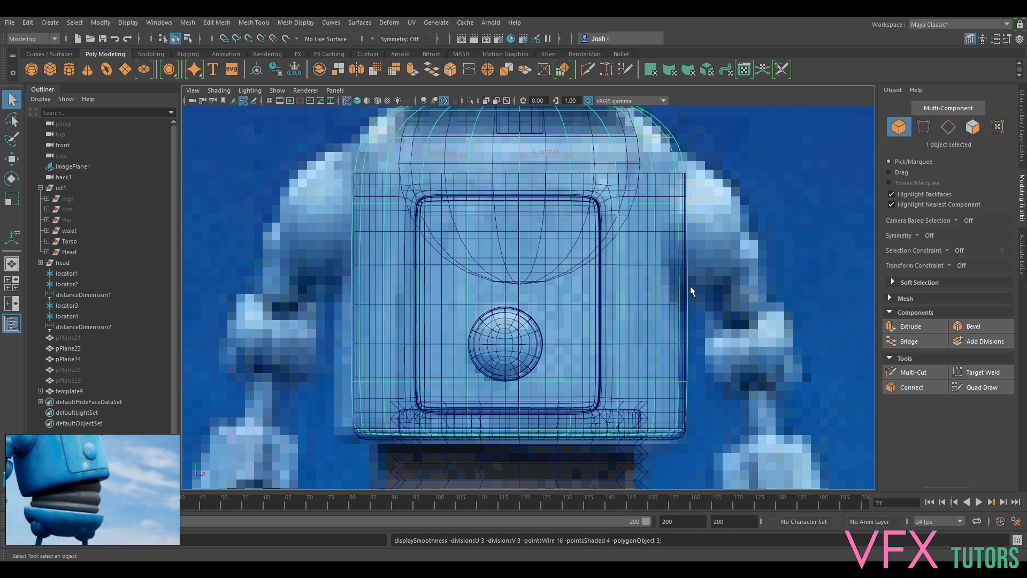
key("1")
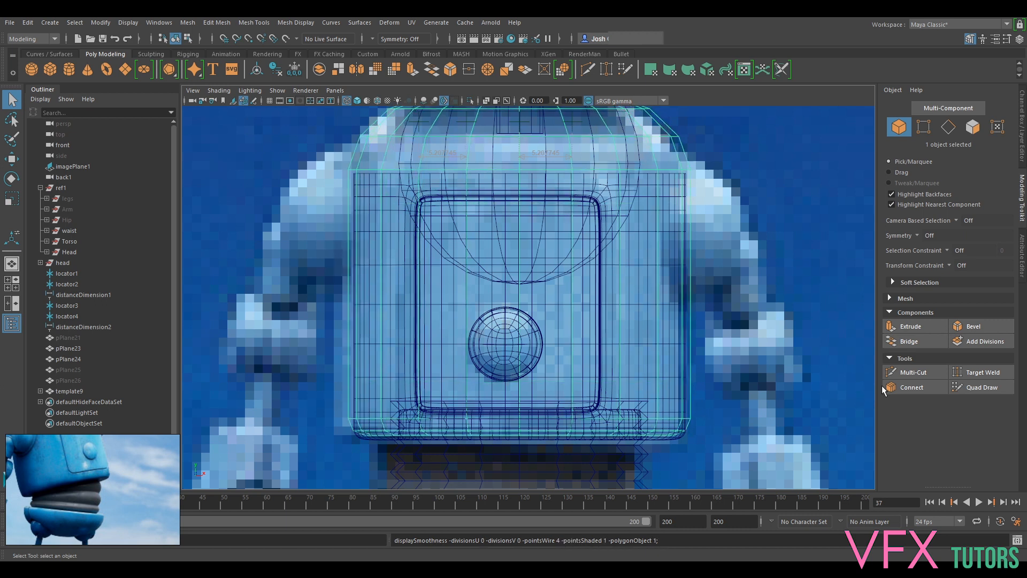
left_click(936, 341)
left_click(912, 371)
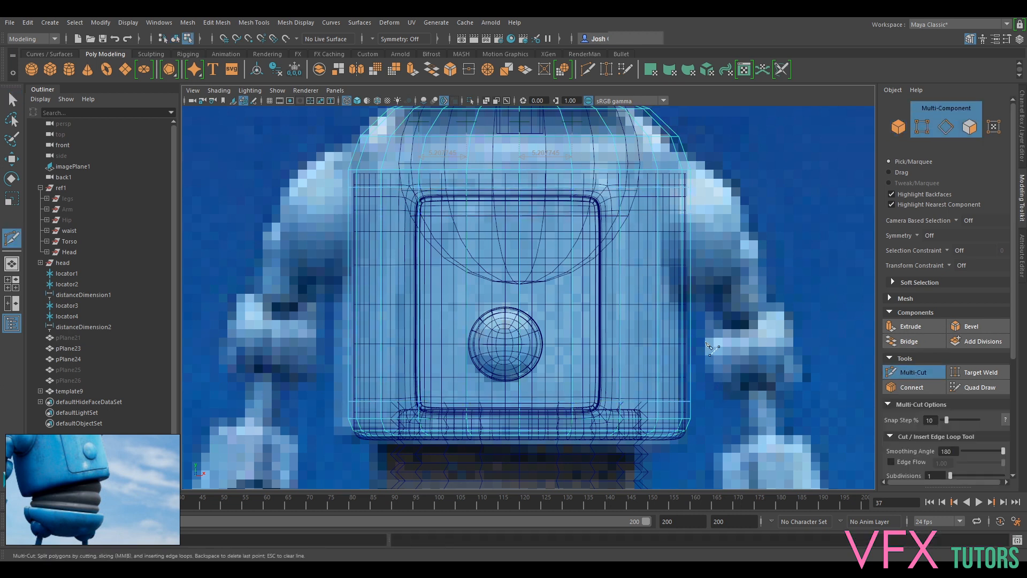
key("3")
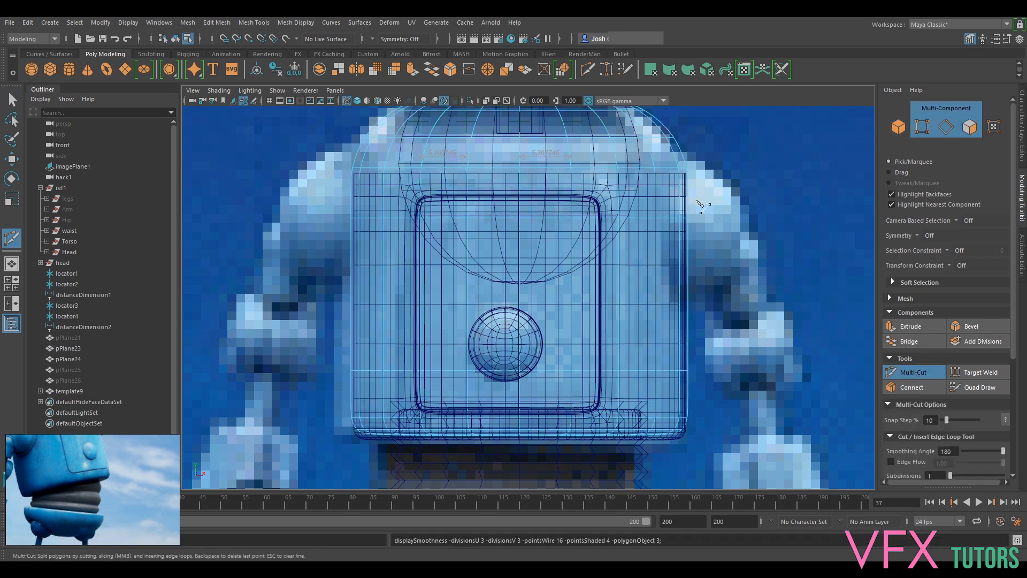
left_click(905, 374)
middle_click_drag(712, 183, 688, 270, "alt")
key("1")
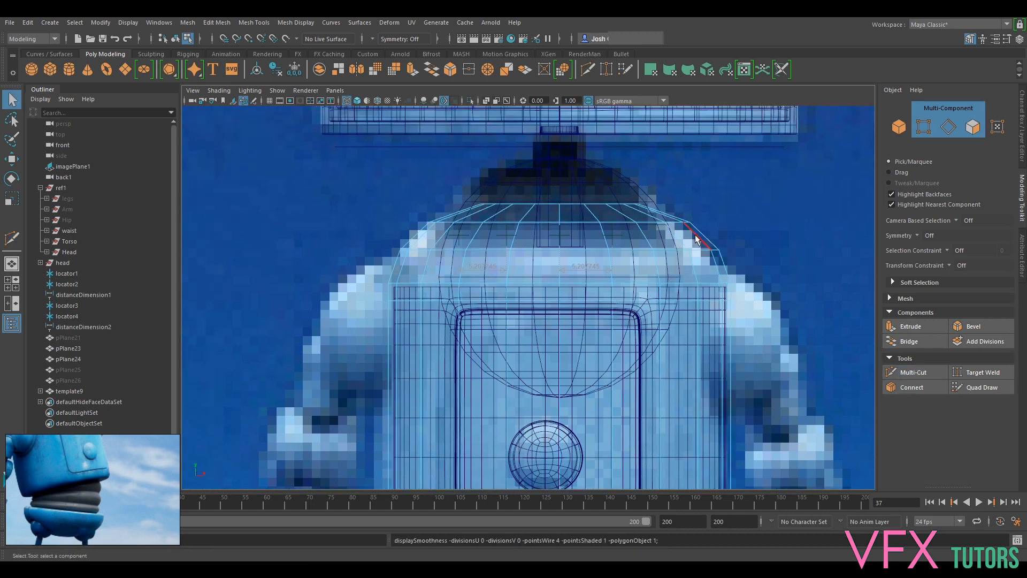
right_click_drag(697, 239, 730, 261)
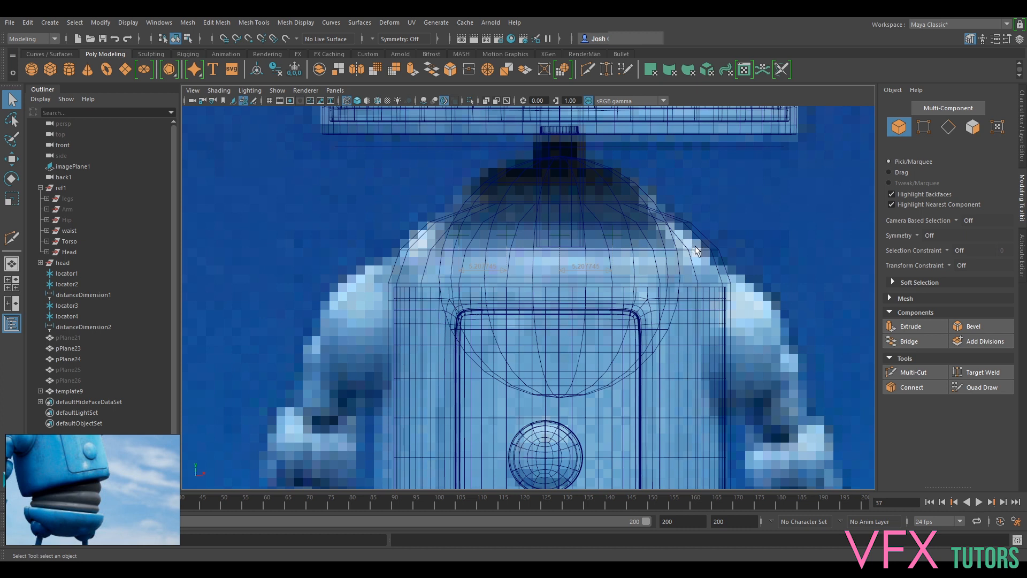
Step: Smooth the torso reference cylinder with 1 division
left_click(695, 245)
left_click(188, 24)
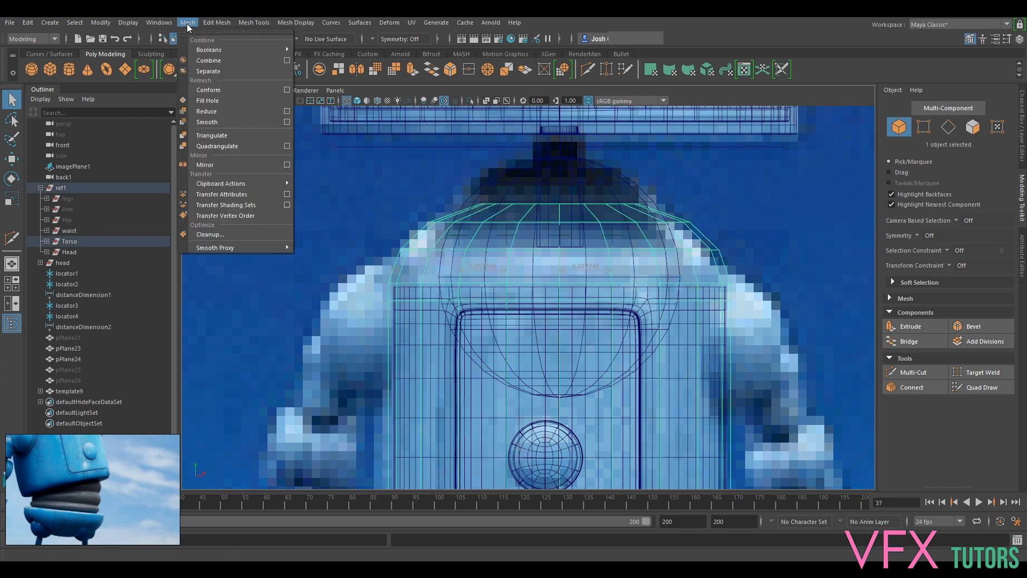
left_click(222, 122)
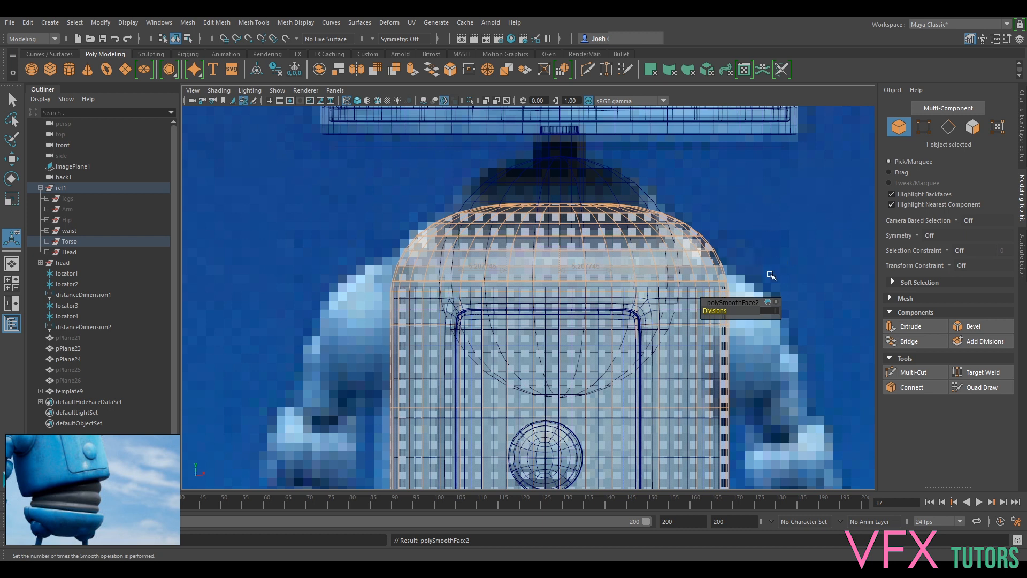
key("ctrl+z")
key("ctrl+z")
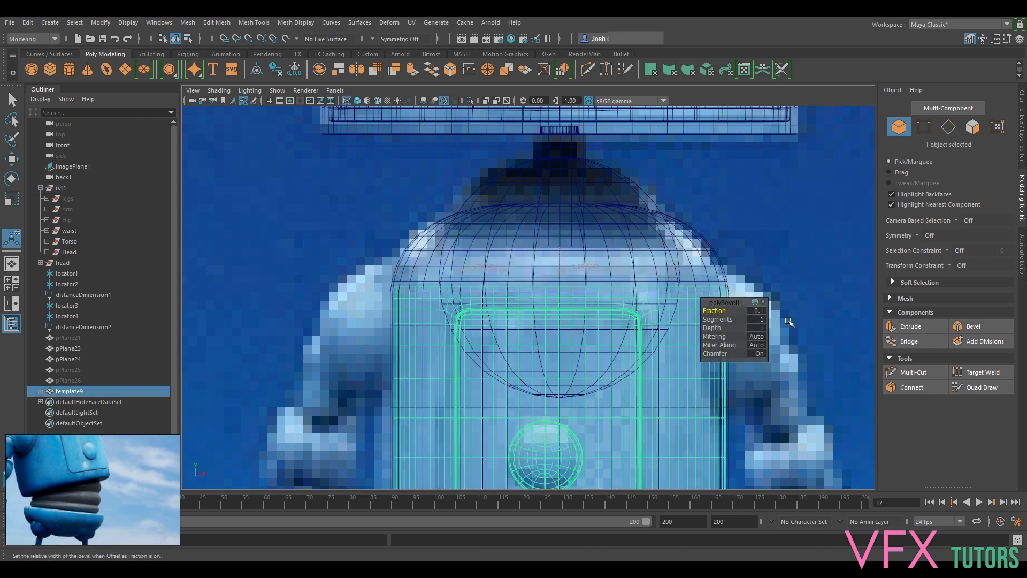
Step: Set the HeadRef display layer to reference mode so its guide shapes cannot be selected
left_click(1022, 156)
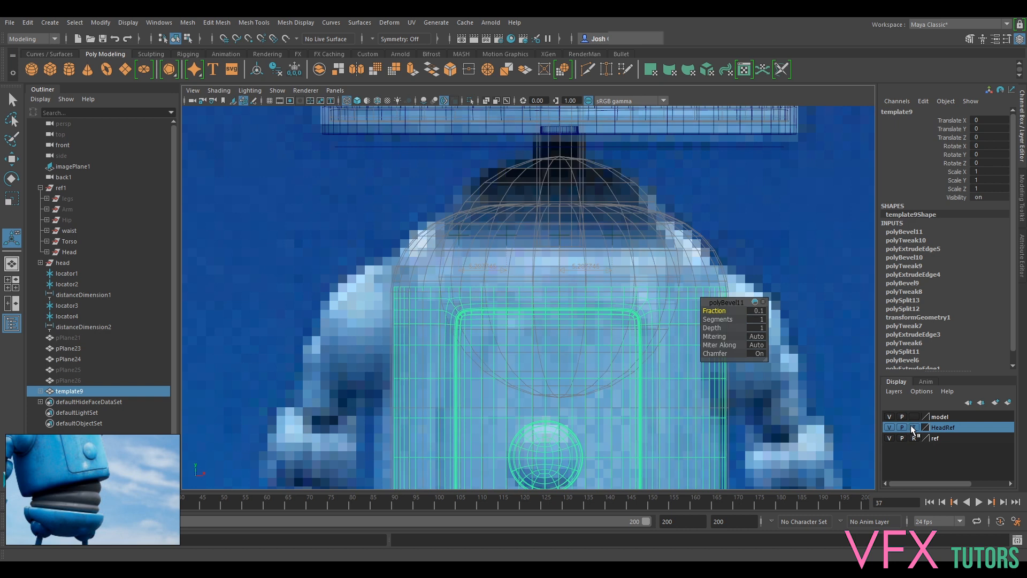
scroll(662, 304, "up", 5)
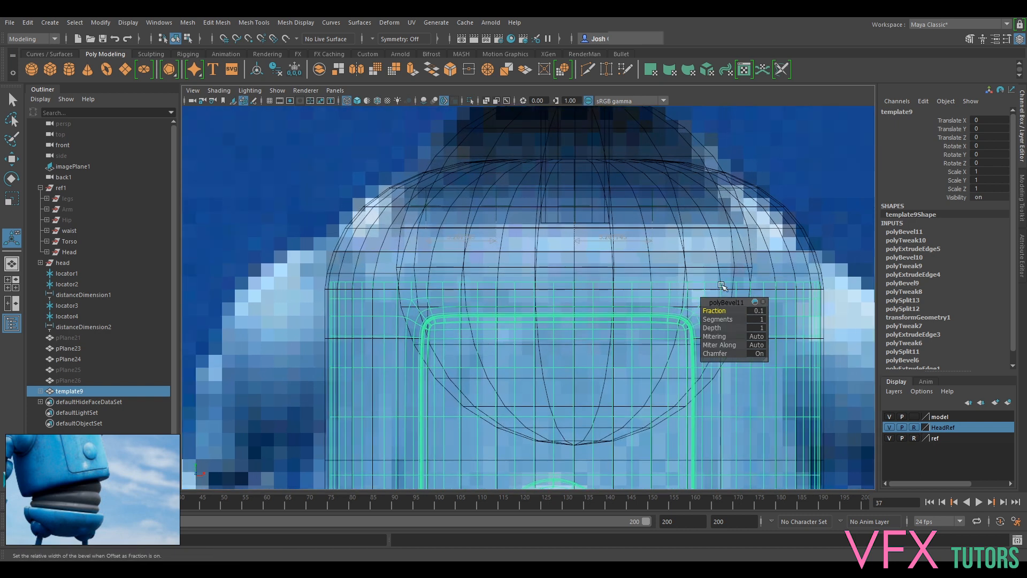
left_click(734, 288)
left_click(754, 279)
Step: Select the top row of vertices on template9 and snap it down to the horizontal loop at the base of the reference dome
right_click_drag(756, 264, 700, 262)
middle_click_drag(771, 248, 823, 248, "alt")
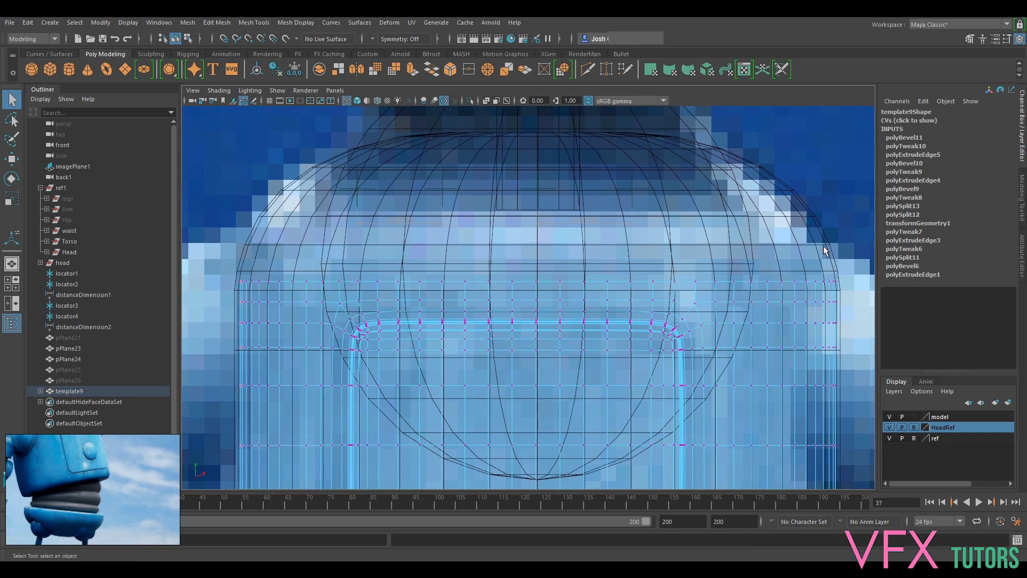
left_click_drag(845, 266, 220, 284)
key("w")
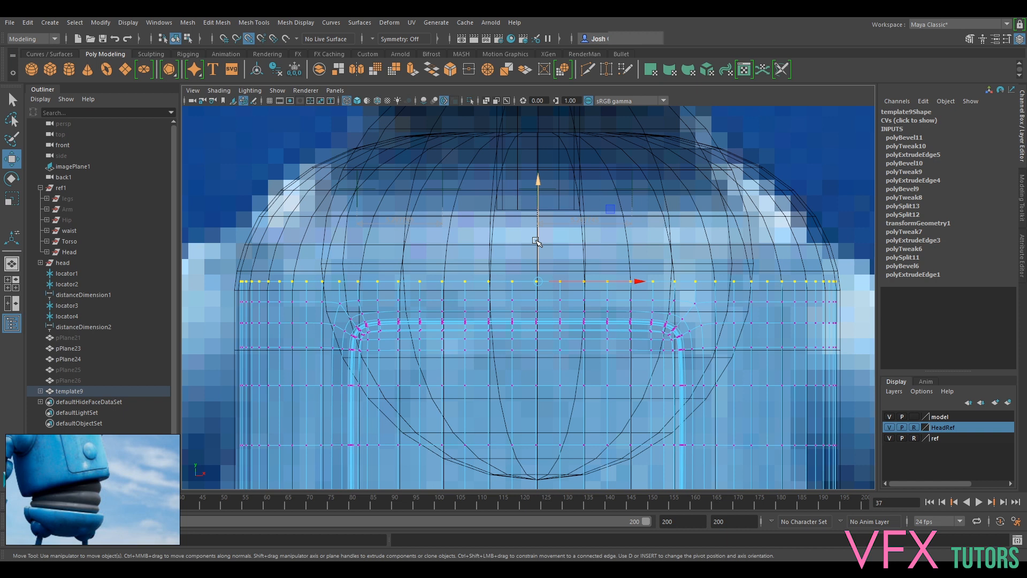
left_click_drag(535, 245, 537, 290)
key("1")
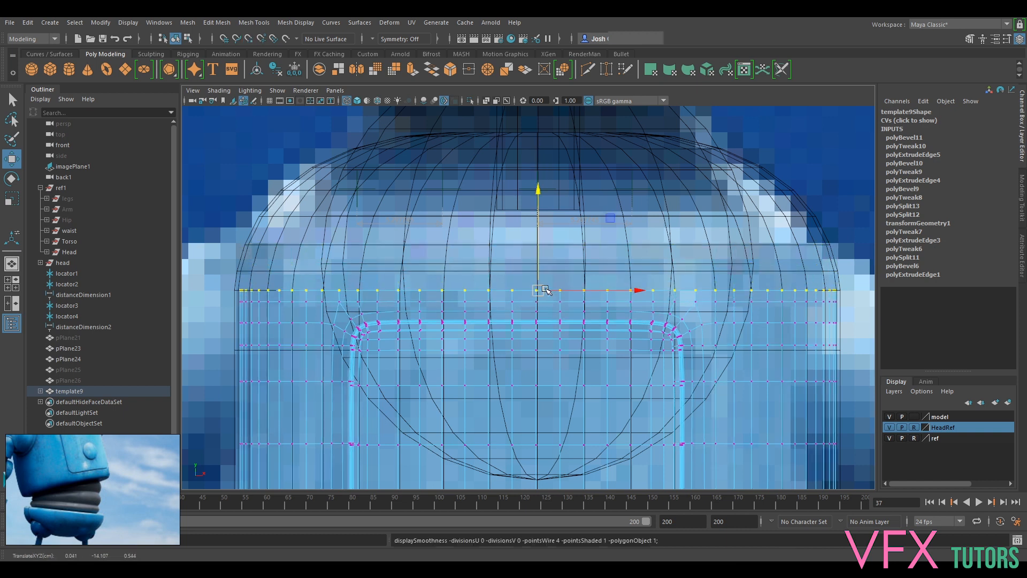
key("3")
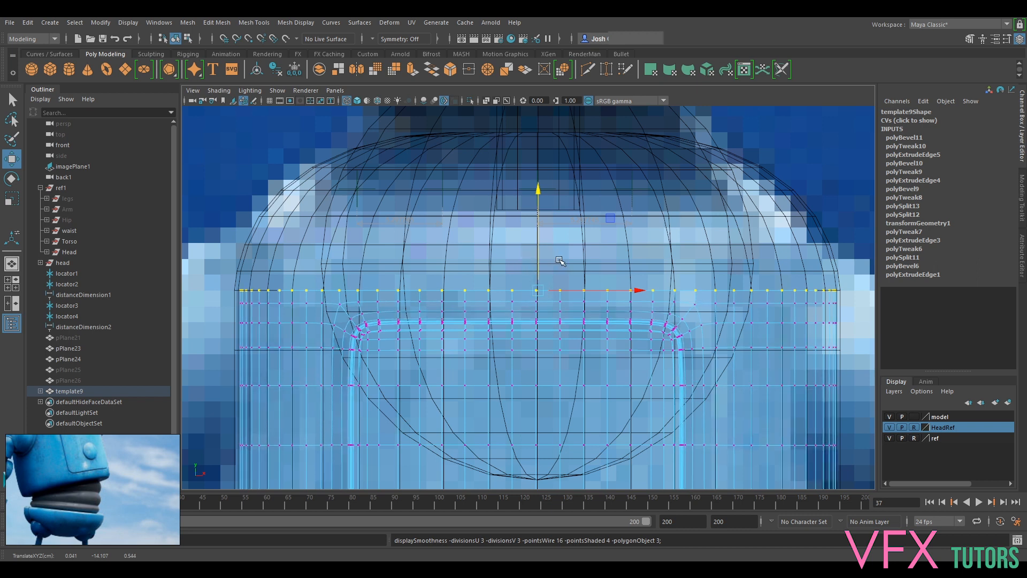
Step: Make the HeadRef layer selectable, freeze the torso reference cylinder's transformations, and scale it uniformly to 0.984
left_click(830, 251)
left_click(914, 427)
right_click_drag(741, 263, 799, 235)
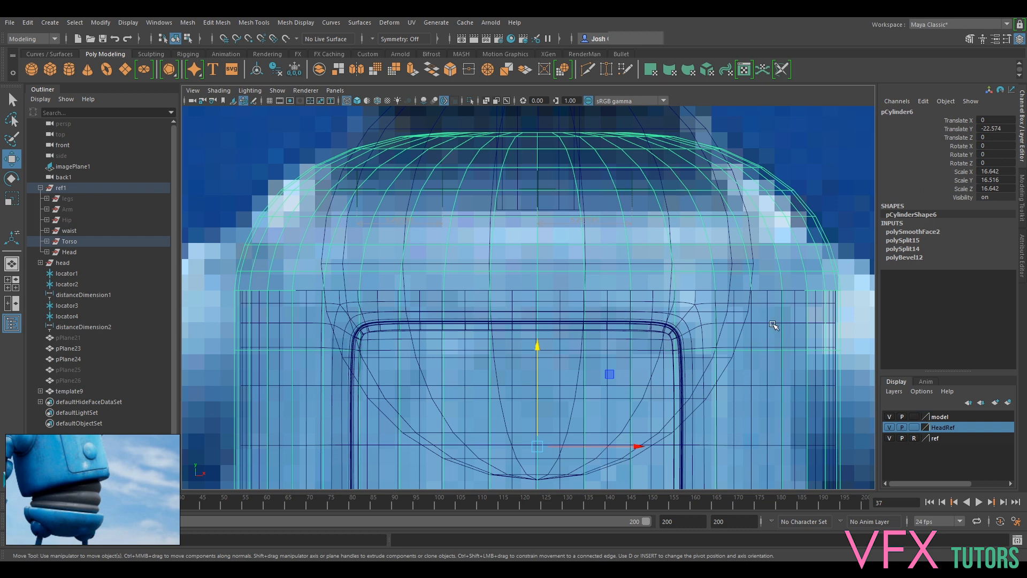
key("r")
left_click_drag(536, 448, 527, 445)
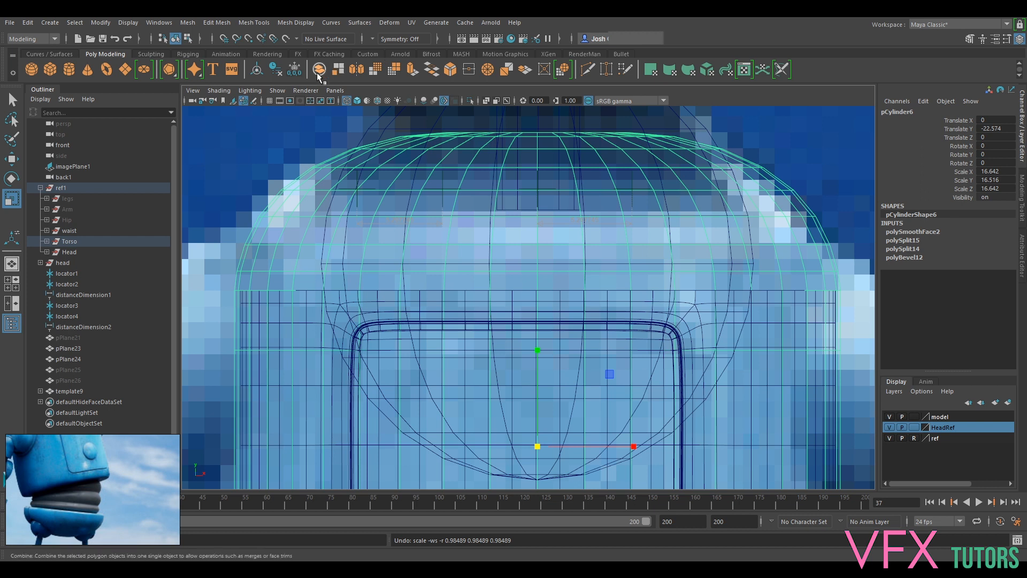
left_click(295, 69)
left_click_drag(536, 453, 527, 454)
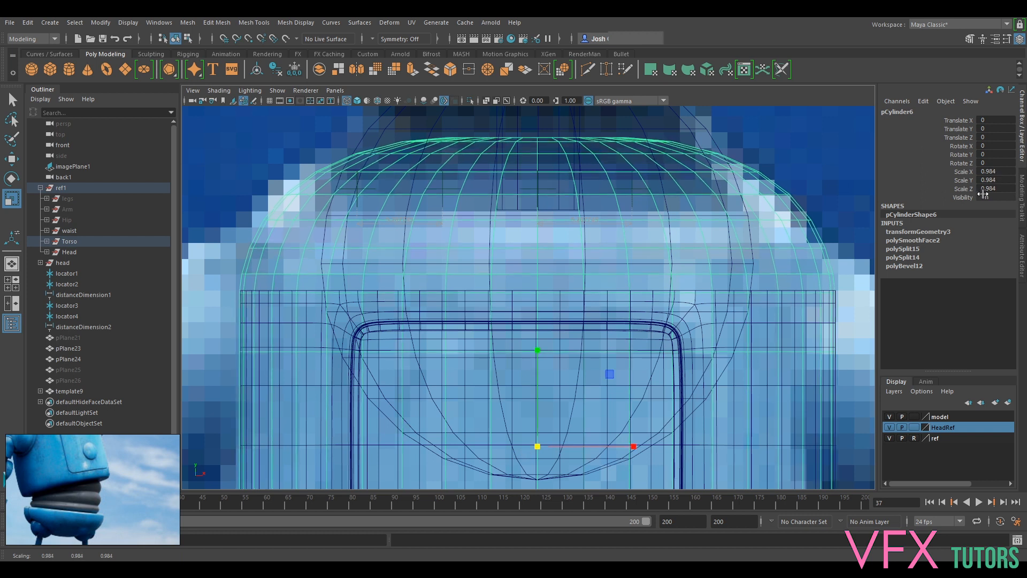
Step: Return the HeadRef layer to reference mode and snap template9's top vertex row to the rescaled dome's base loop
left_click(807, 257)
left_click(824, 313)
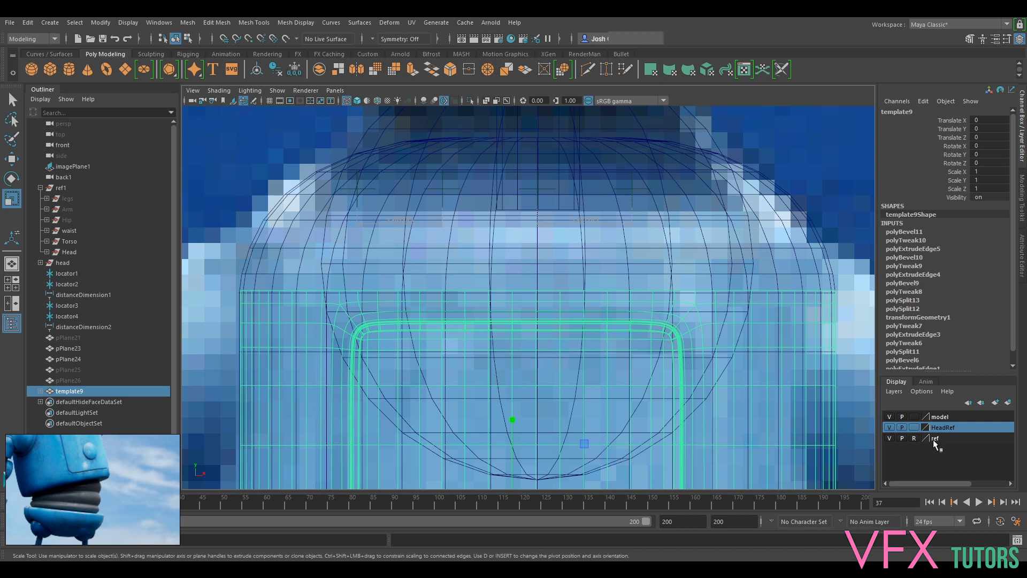
left_click(914, 426)
right_click_drag(782, 317, 738, 282)
left_click_drag(859, 230, 245, 282)
key("w")
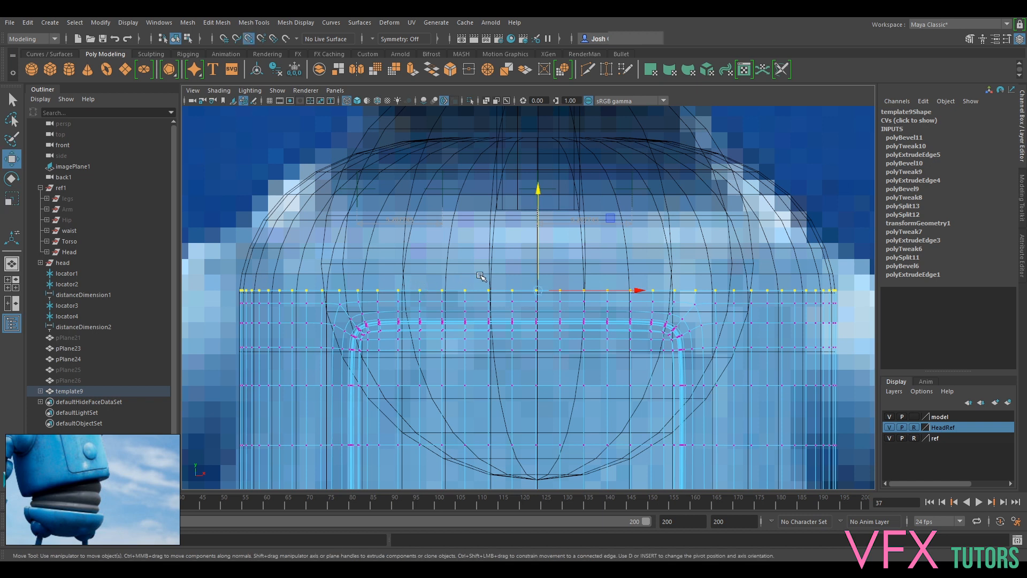
mouse_move(537, 290)
left_mouse_down()
mouse_move(537, 265)
mouse_move(536, 294)
left_mouse_up()
Step: Extrude template9's top border edge loop upward and scale it to follow the start of the reference dome's curve
right_click_drag(494, 262, 549, 248)
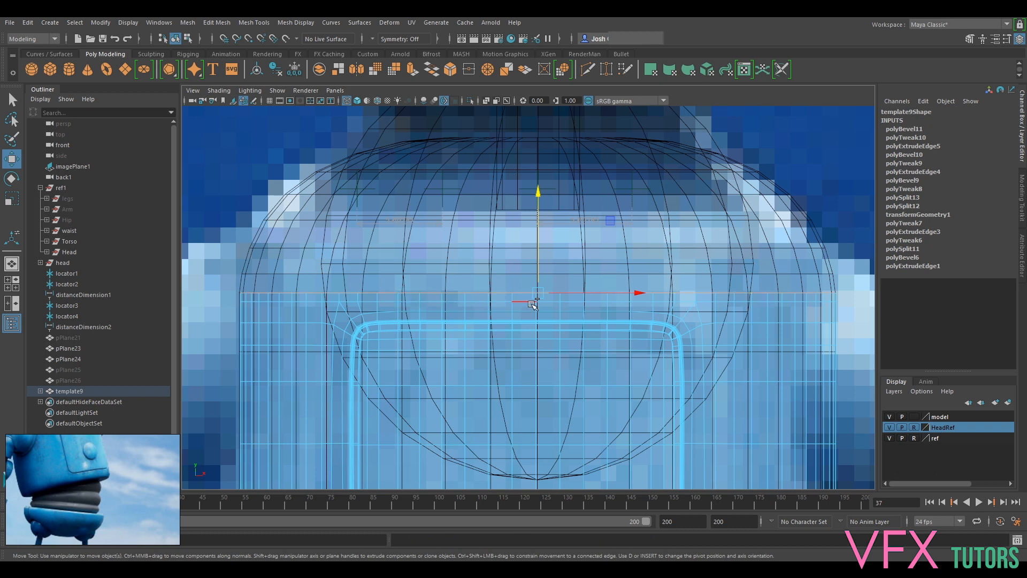
key("ctrl+e")
key("w")
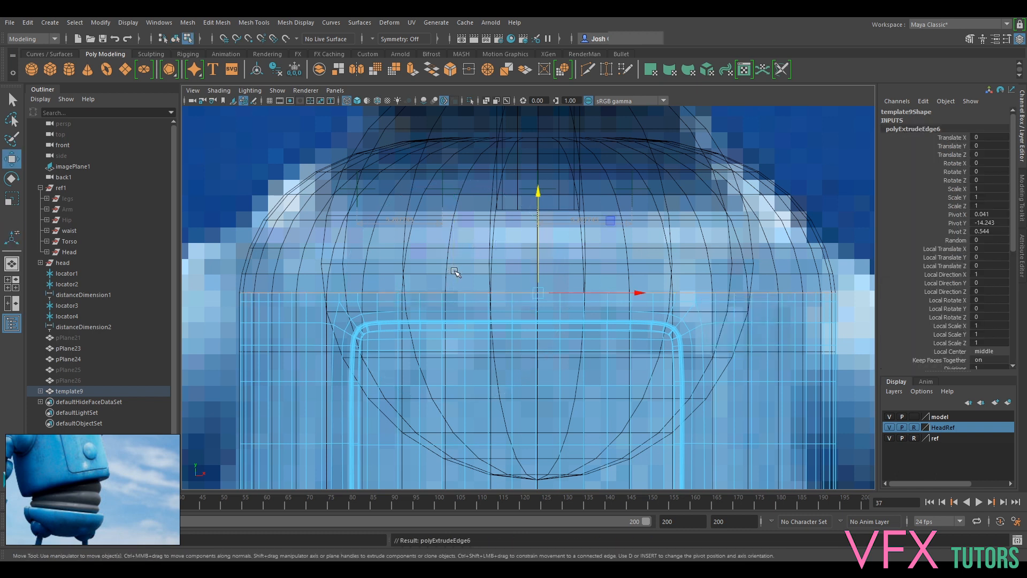
left_click_drag(538, 264, 533, 275)
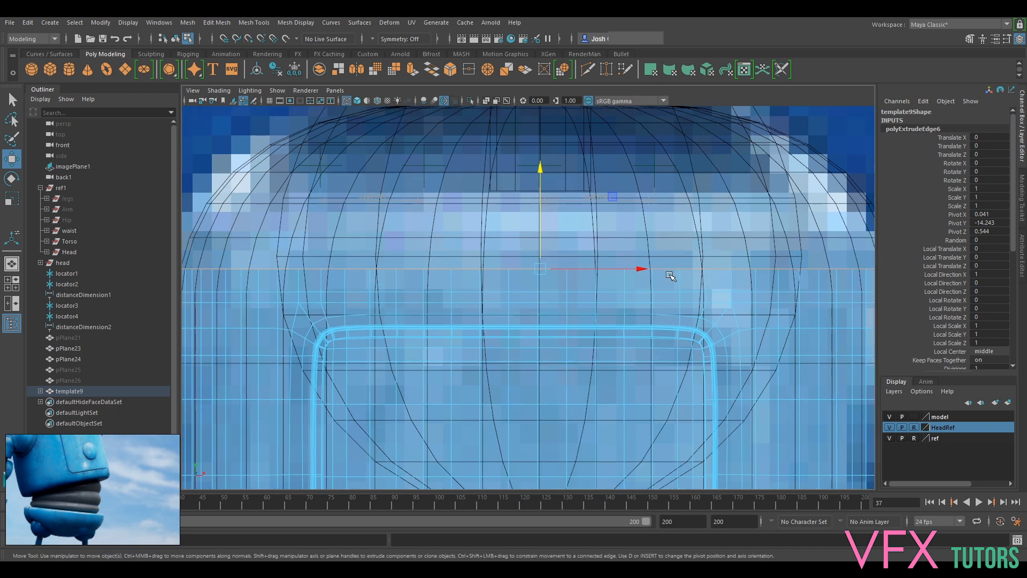
scroll(670, 273, "up", 3)
key("r")
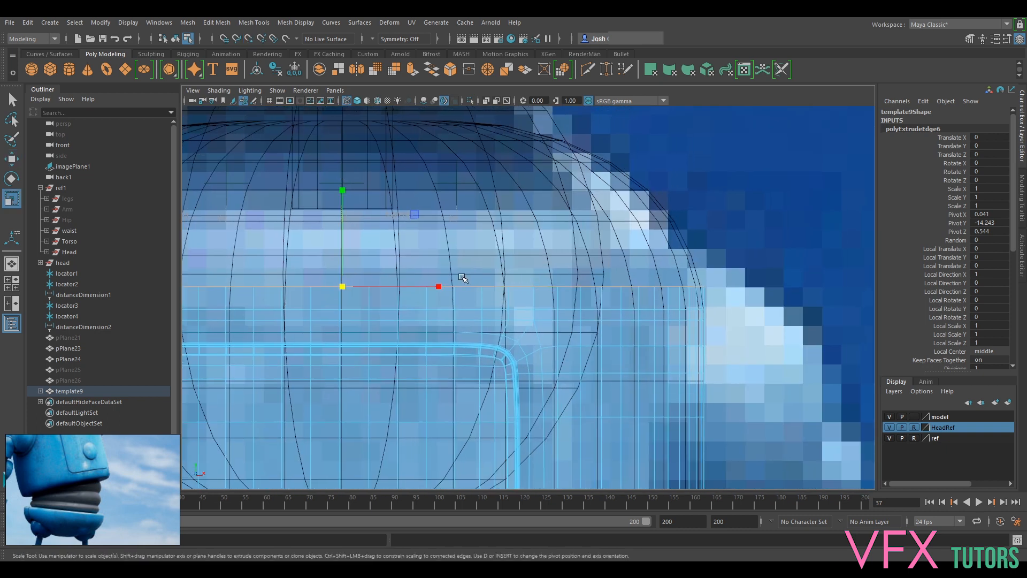
mouse_move(339, 291)
left_mouse_down()
mouse_move(383, 291)
mouse_move(339, 290)
left_mouse_up()
middle_click_drag(498, 333, 691, 338, "alt")
Step: Extrude a second edge ring upward from the torso's top border and scale it inward to the dome outline
key("ctrl+e")
key("w")
left_click_drag(524, 271, 524, 240)
key("r")
middle_click_drag(635, 269, 570, 256, "alt")
left_click_drag(444, 271, 432, 272)
middle_click_drag(558, 251, 665, 298, "alt")
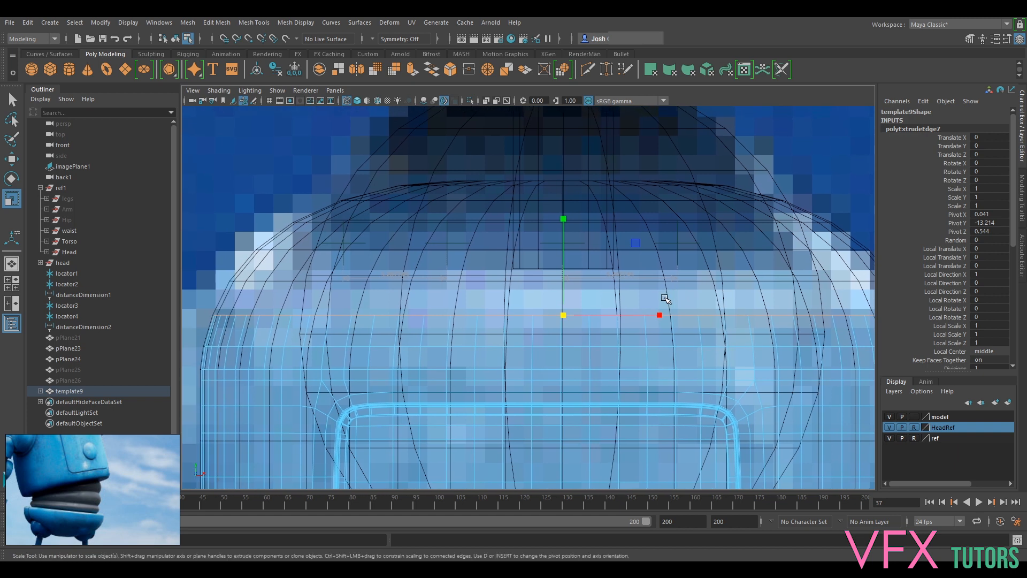
Step: Extrude a third ring from the top border, raise it along the shoulder curve, and narrow it to the reference outline
right_click_drag(663, 297, 717, 303, "shift")
key("w")
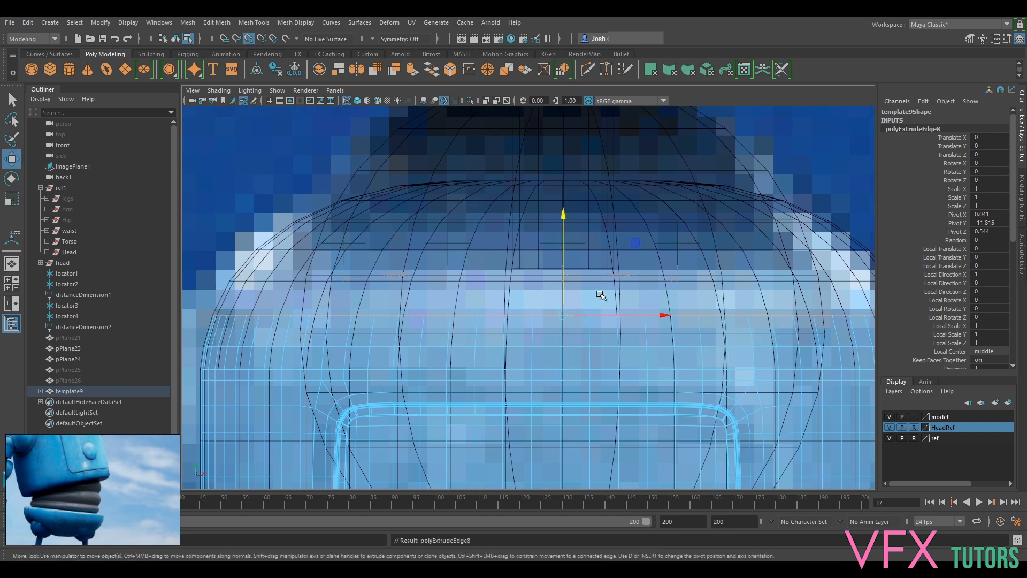
middle_click_drag(557, 299, 557, 299)
left_click(568, 292)
key("ctrl+z")
middle_click_drag(562, 293, 546, 284)
key("r")
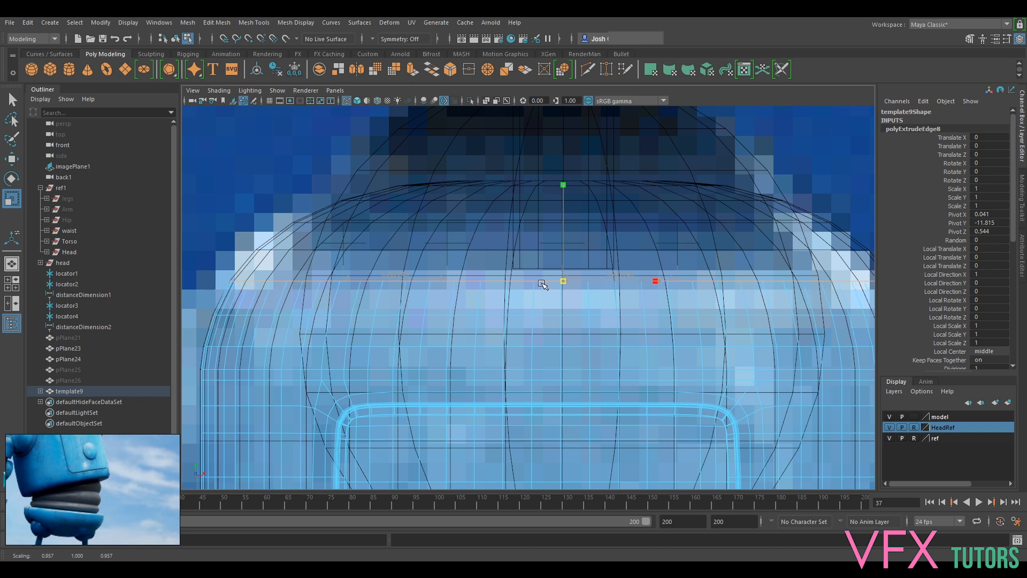
middle_click_drag(541, 283, 541, 283)
middle_click_drag(643, 265, 577, 267, "alt")
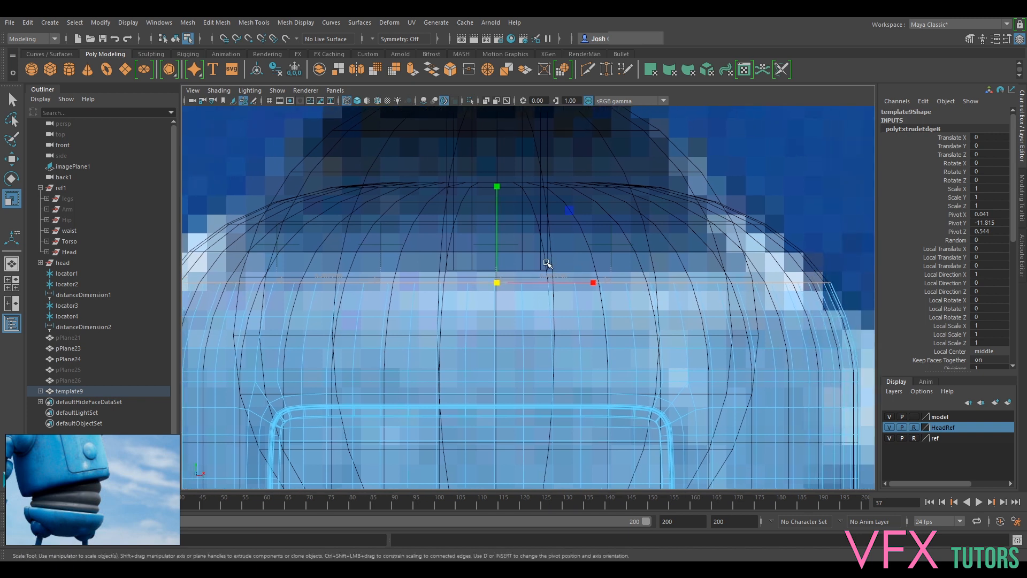
middle_click_drag(497, 287, 496, 285)
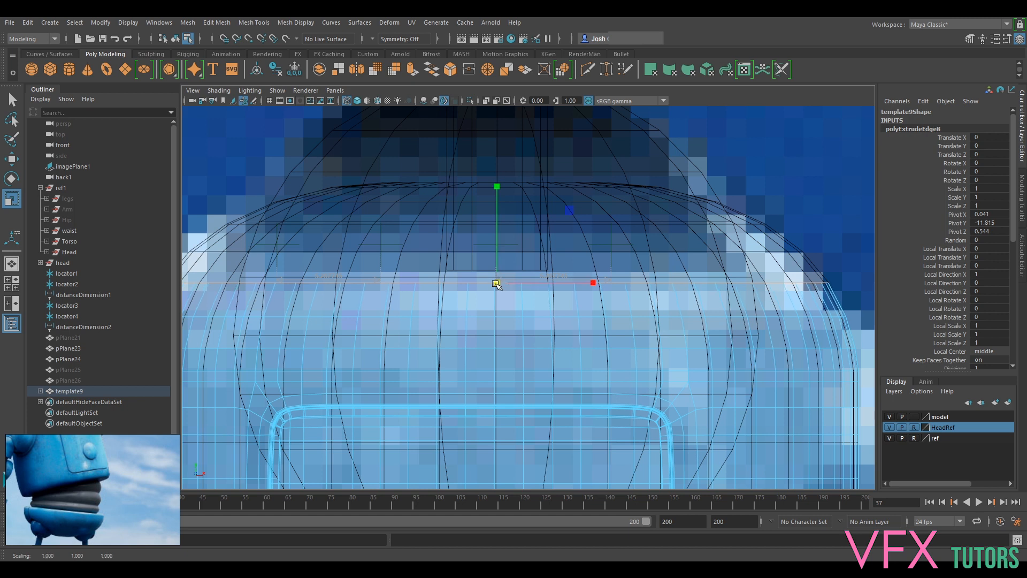
Step: Extrude a fourth ring upward from the torso's top border and scale it in to match the curving shoulder
key("ctrl+e")
key("w")
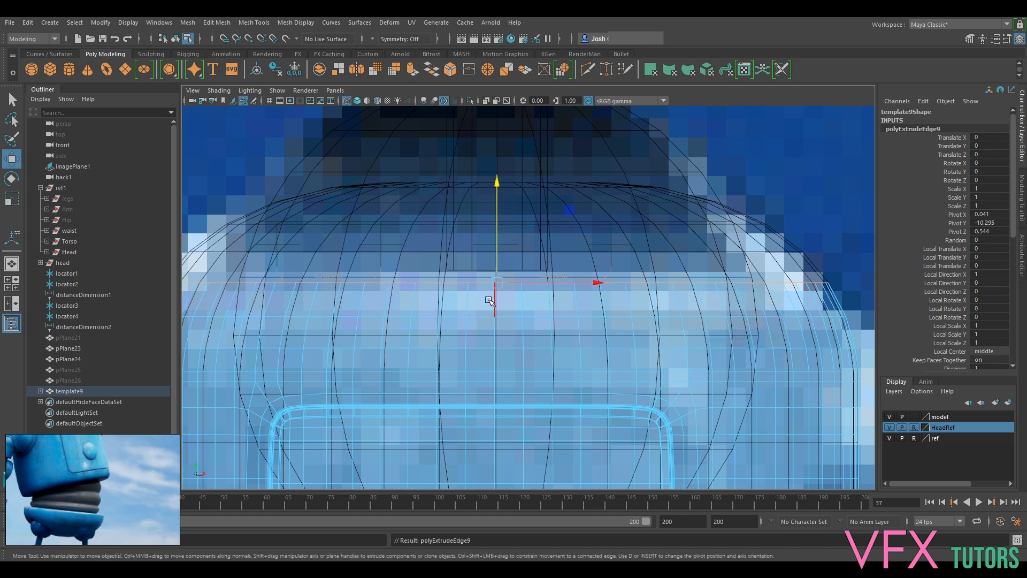
middle_click_drag(497, 241, 542, 289)
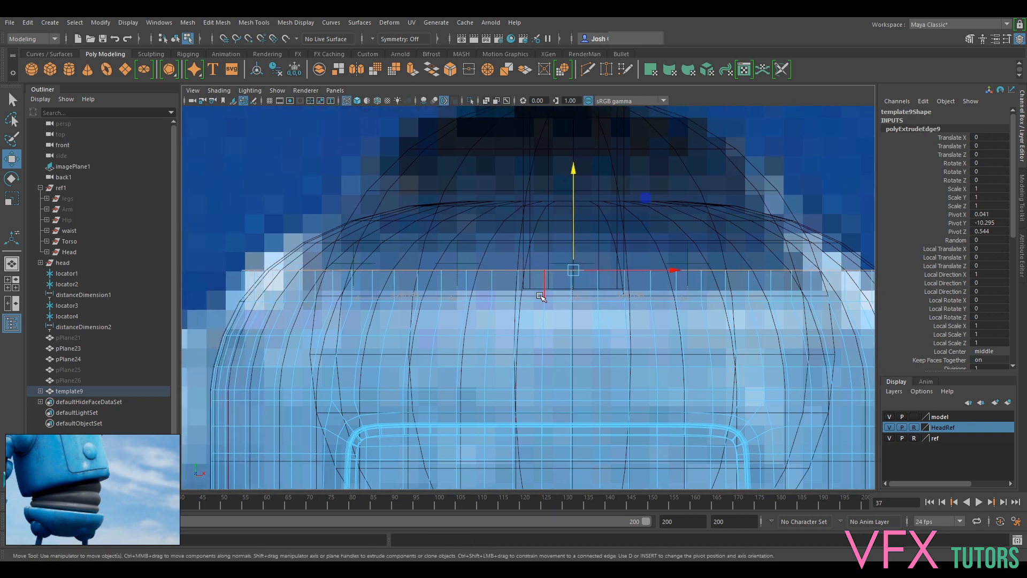
key("r")
left_click_drag(573, 270, 539, 275)
middle_click_drag(646, 249, 605, 254, "alt")
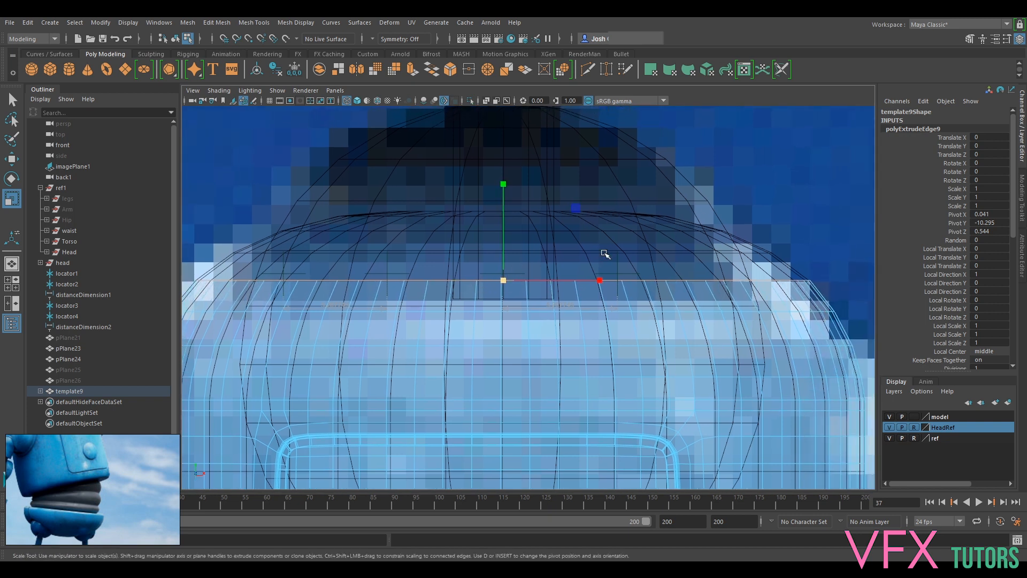
Step: Extrude a fifth ring from the top border, raise it on the dome, and scale it inward to the reference silhouette
left_click_drag(505, 282, 476, 263)
key("ctrl+e")
key("w")
key("r")
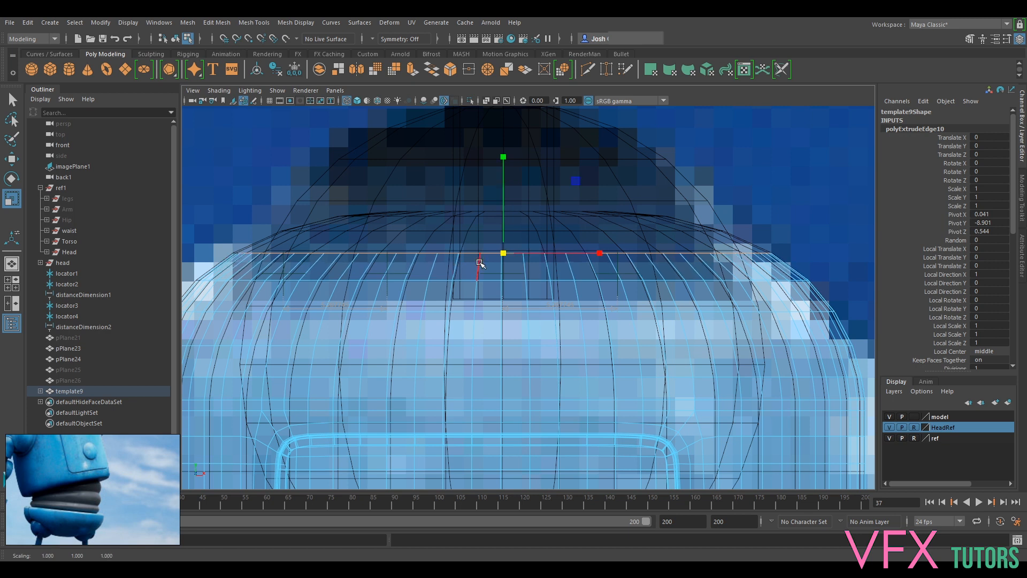
Step: Extrude a sixth ring, snap its height to the reference dome's upper loop, and scale it in to the dome outline
key("ctrl+e")
key("w")
key("v")
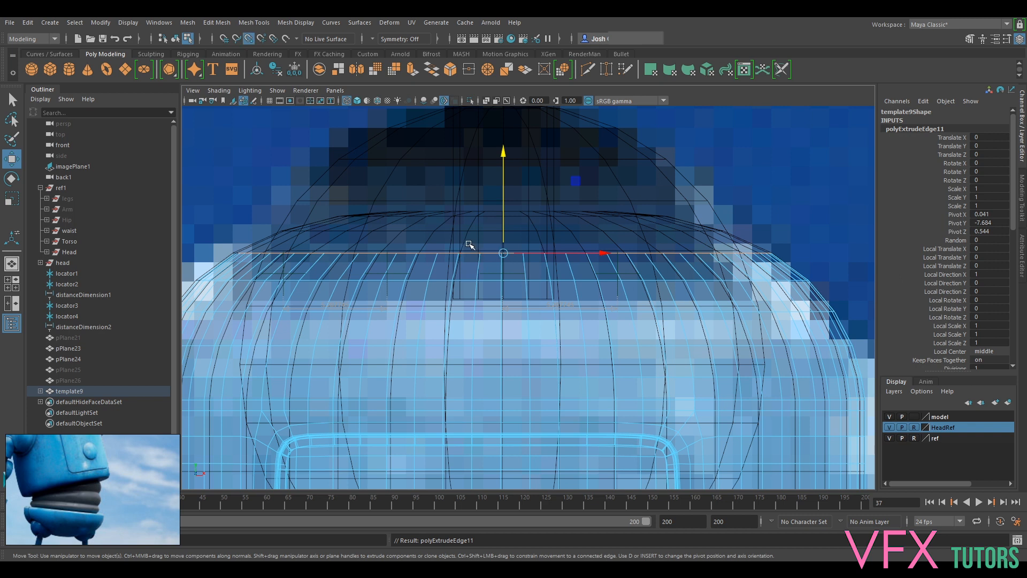
middle_click_drag(503, 229, 503, 232)
key("r")
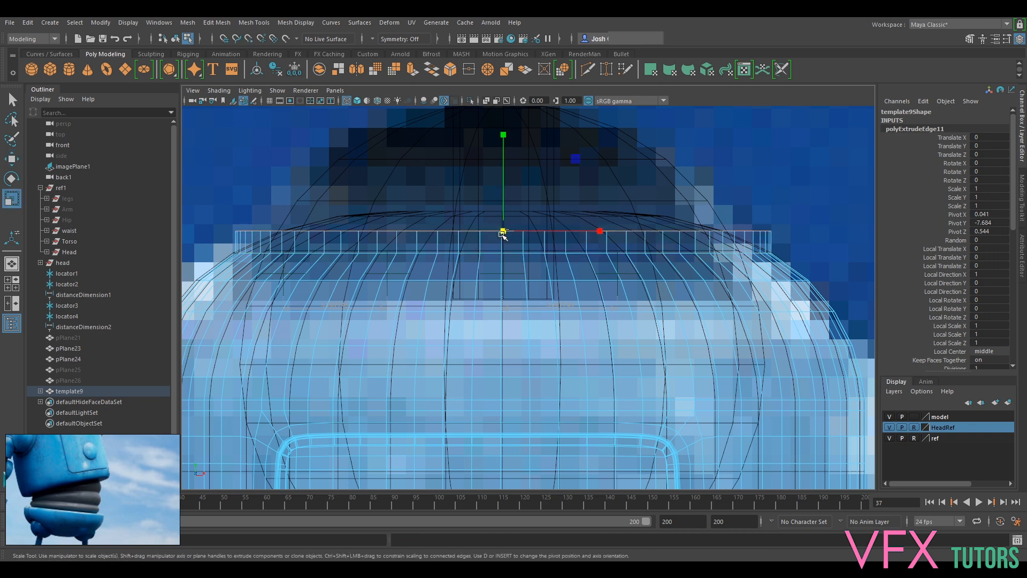
left_click_drag(504, 234, 432, 238)
scroll(489, 268, "up", 5)
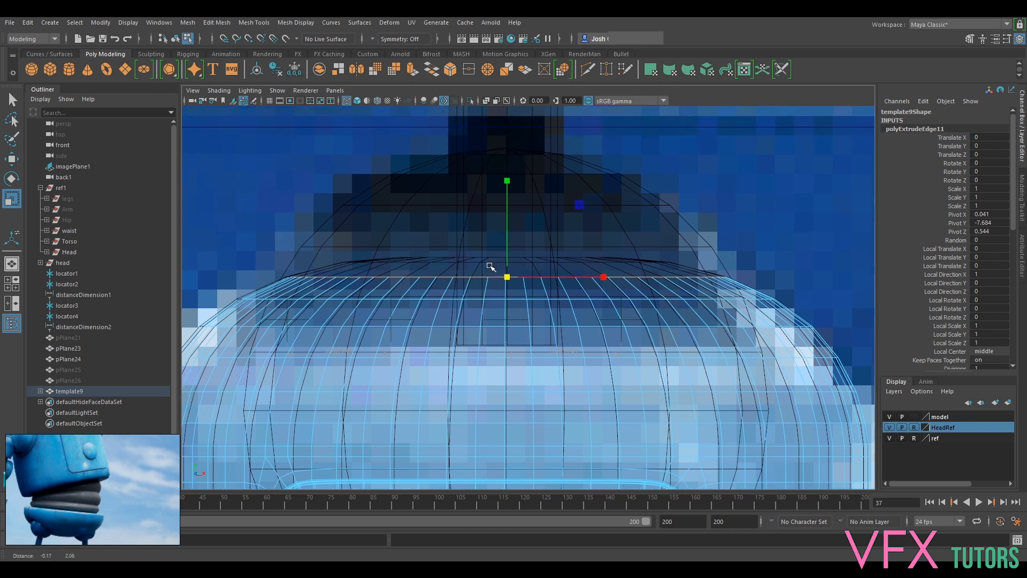
Step: Extrude a seventh ring, snap it up to the next reference loop near the dome's crown, and scale it inward
key("ctrl+e")
key("w")
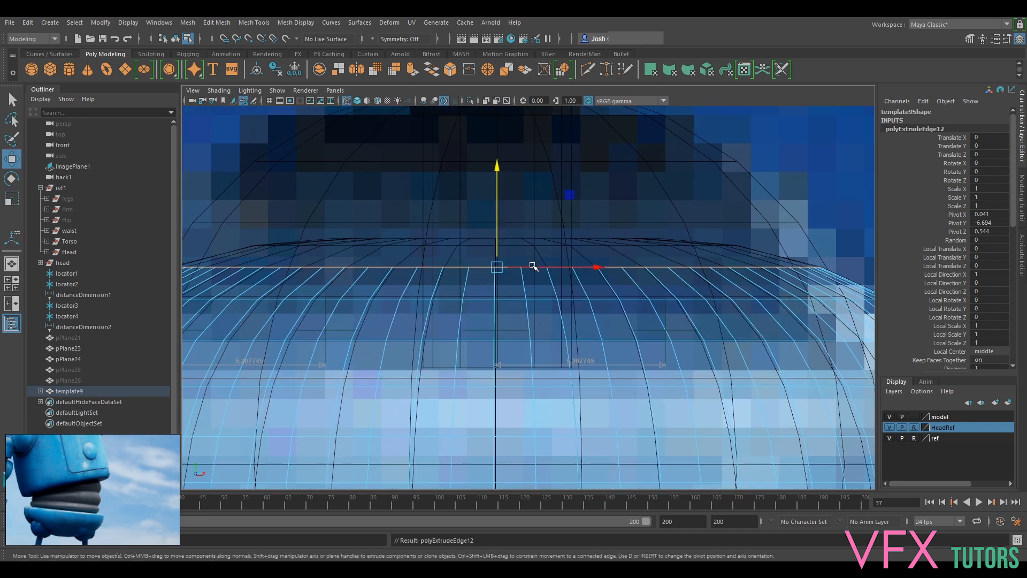
key("v")
left_click_drag(498, 237, 378, 275)
key("r")
Step: Extrude an eighth ring, snap it to the height of the dome's flat top, and scale it inward to about 0.63
key("ctrl+e")
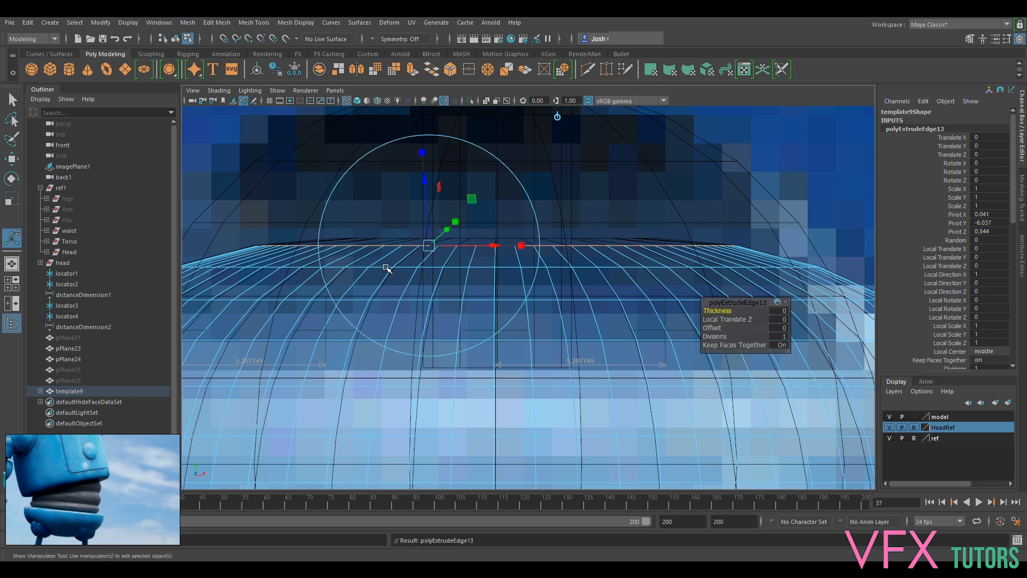
key("w")
key("v")
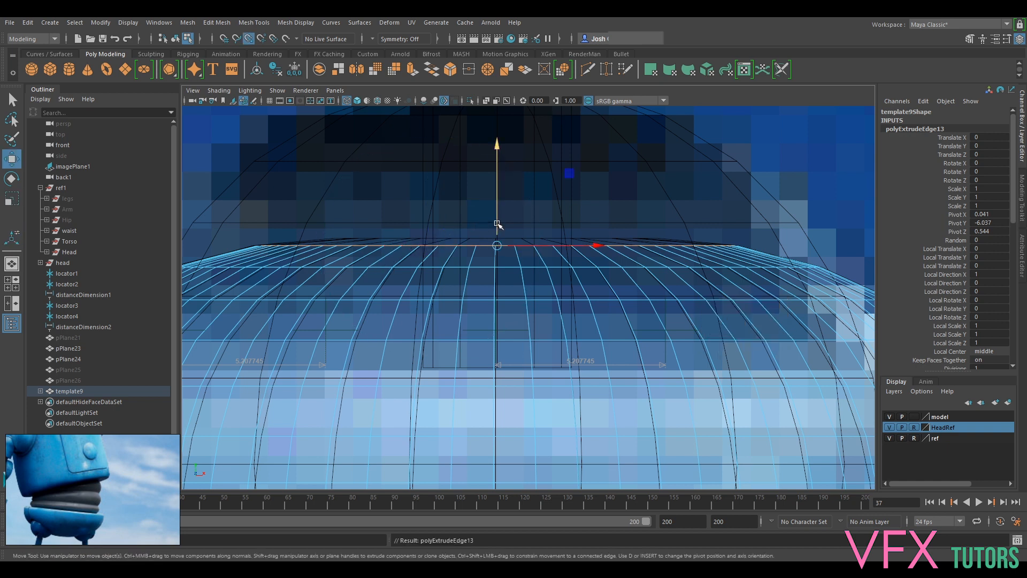
key("r")
left_click_drag(545, 237, 361, 257)
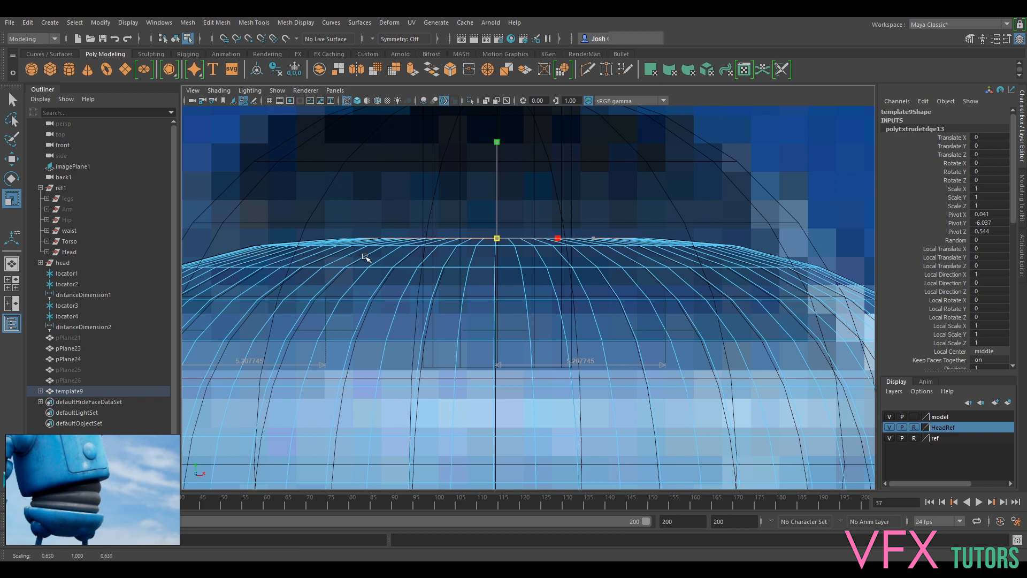
scroll(364, 257, "down", 4)
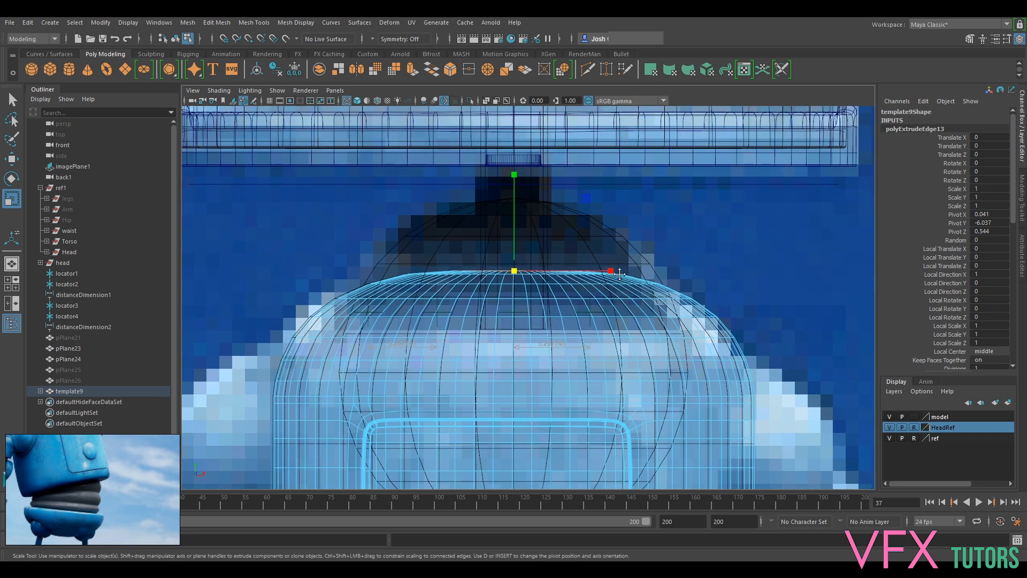
Step: Switch the viewport to the persp camera and display the model with Smooth Shade All
middle_click_drag(619, 274, 597, 122, "alt")
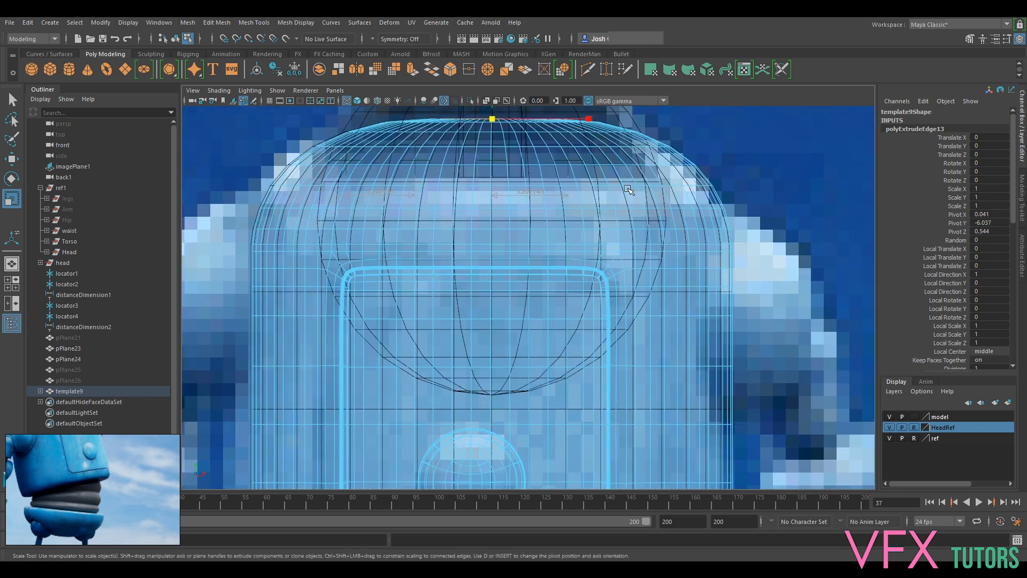
left_click(336, 91)
mouse_move(390, 101)
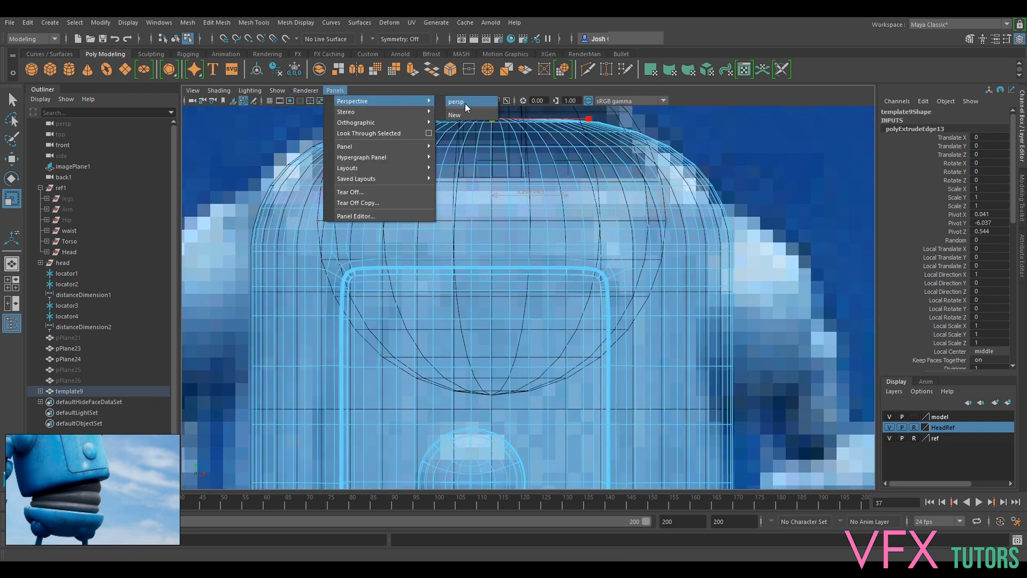
left_click(466, 104)
scroll(605, 252, "down", 5)
left_click_drag(605, 253, 496, 205, "alt")
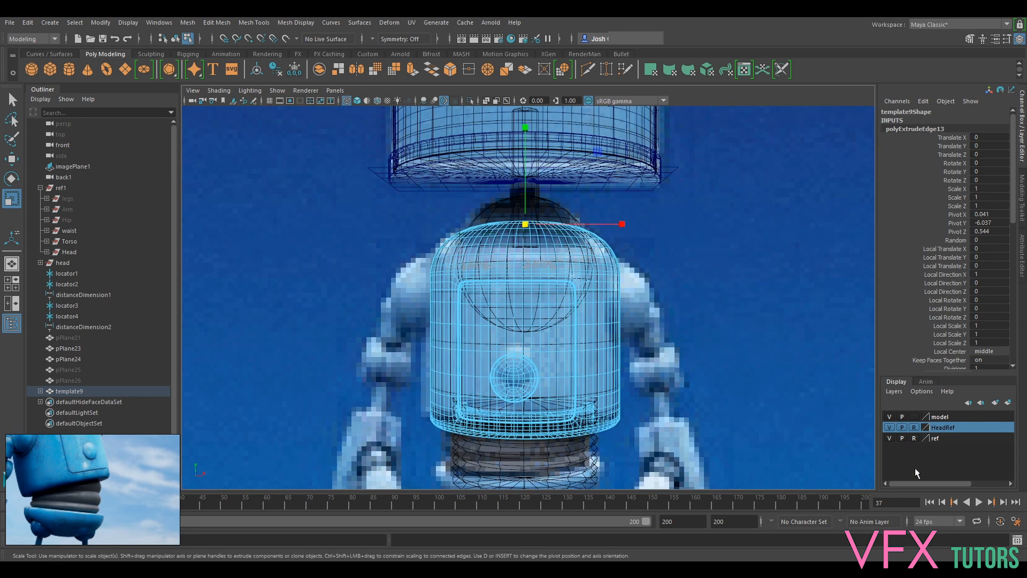
left_click(278, 91)
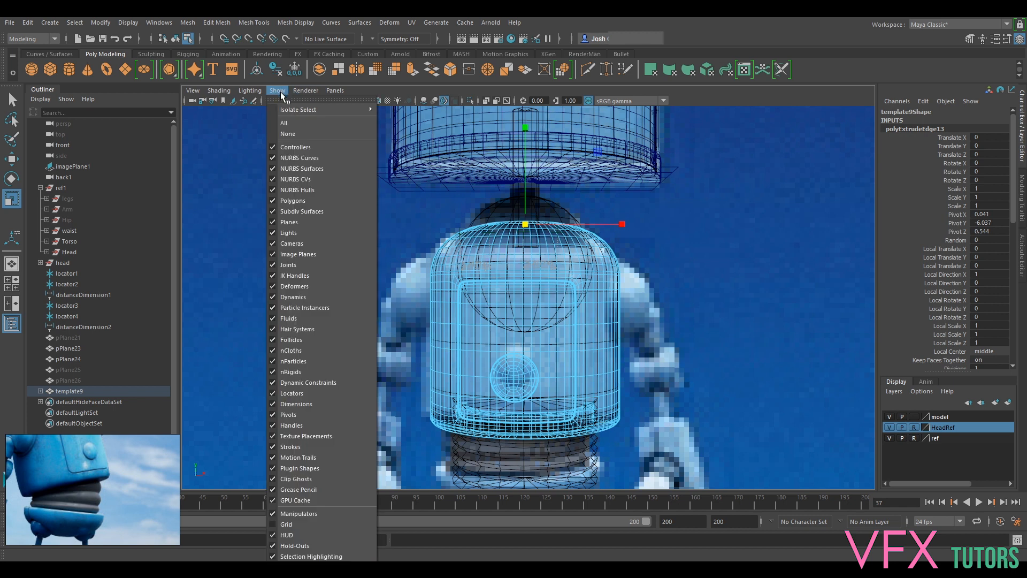
mouse_move(258, 91)
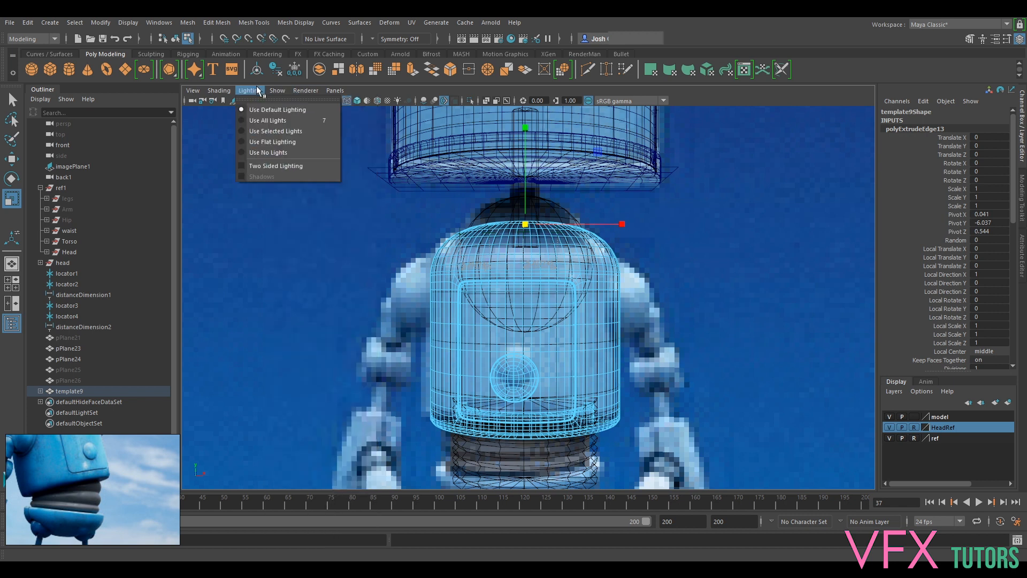
mouse_move(219, 91)
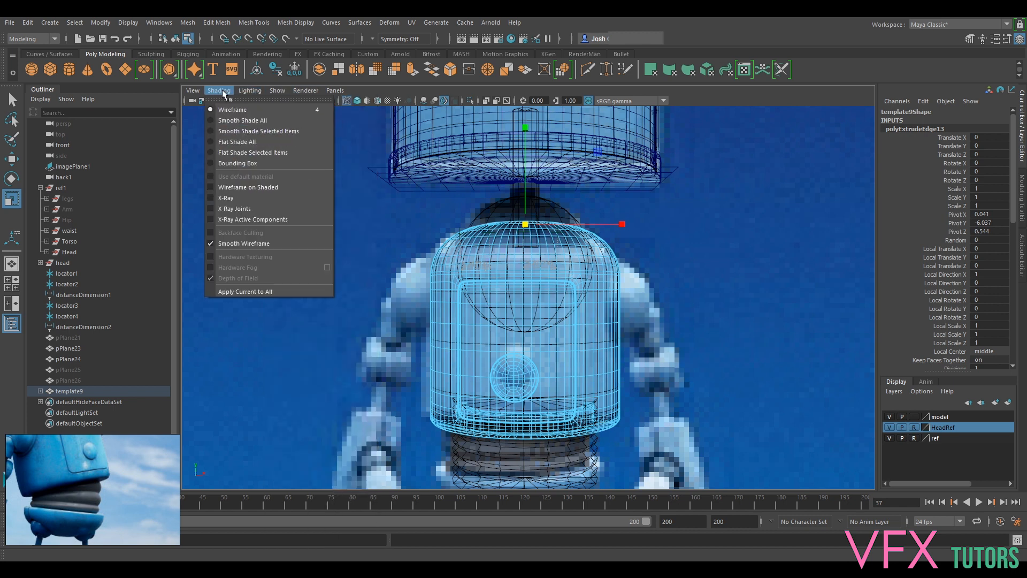
left_click(235, 120)
left_click_drag(543, 312, 566, 328, "alt")
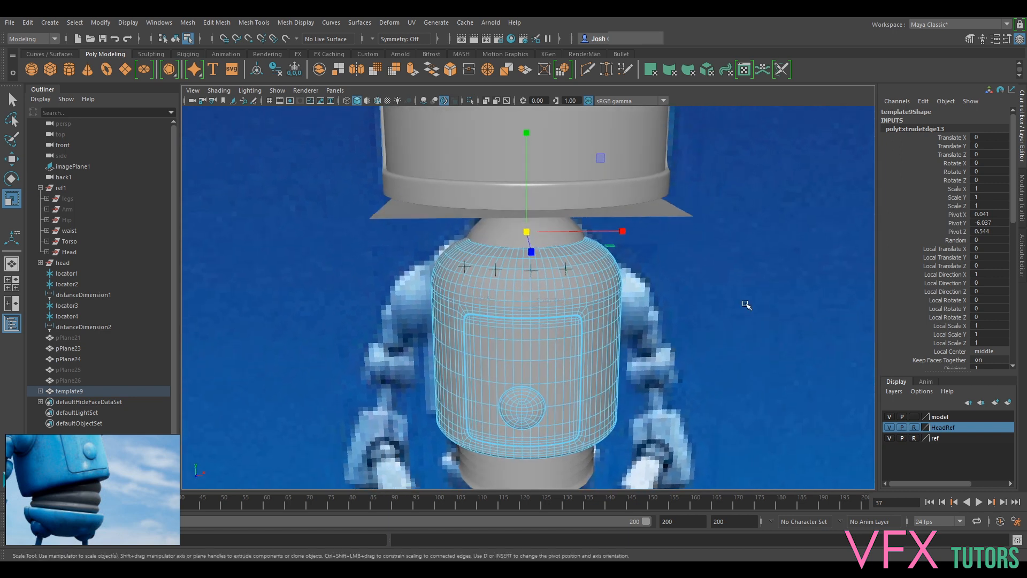
Step: Hide the HeadRef and ref layers, and hide the flat plane beneath the head
left_click(886, 427)
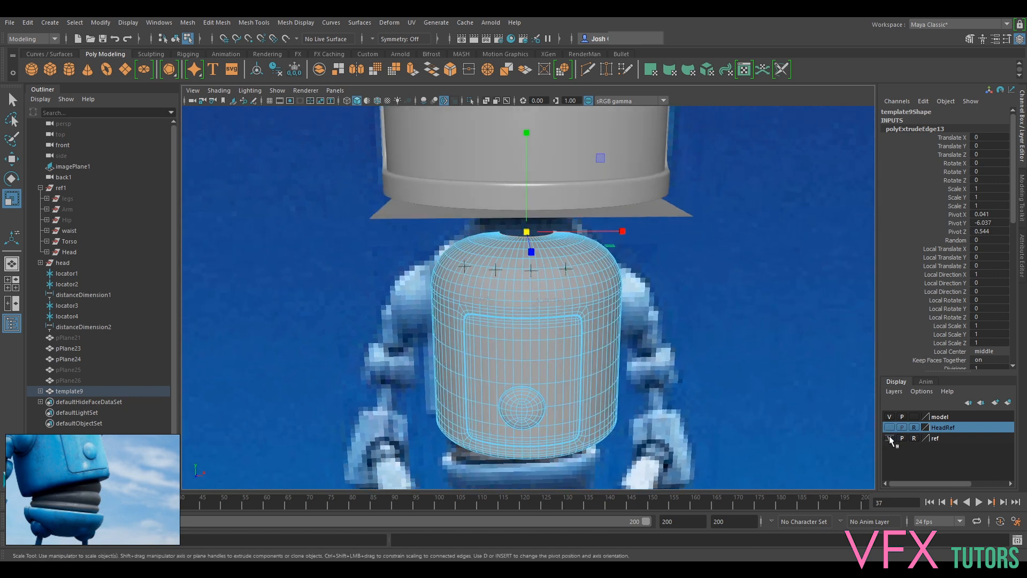
left_click(889, 438)
left_click_drag(615, 294, 670, 295, "alt")
right_click_drag(607, 274, 642, 212)
left_click(669, 201)
key("h")
left_click_drag(772, 344, 730, 339, "alt")
Step: Assign the glossy material to the torso mesh so its dome surface can be judged by highlights
left_click(498, 306)
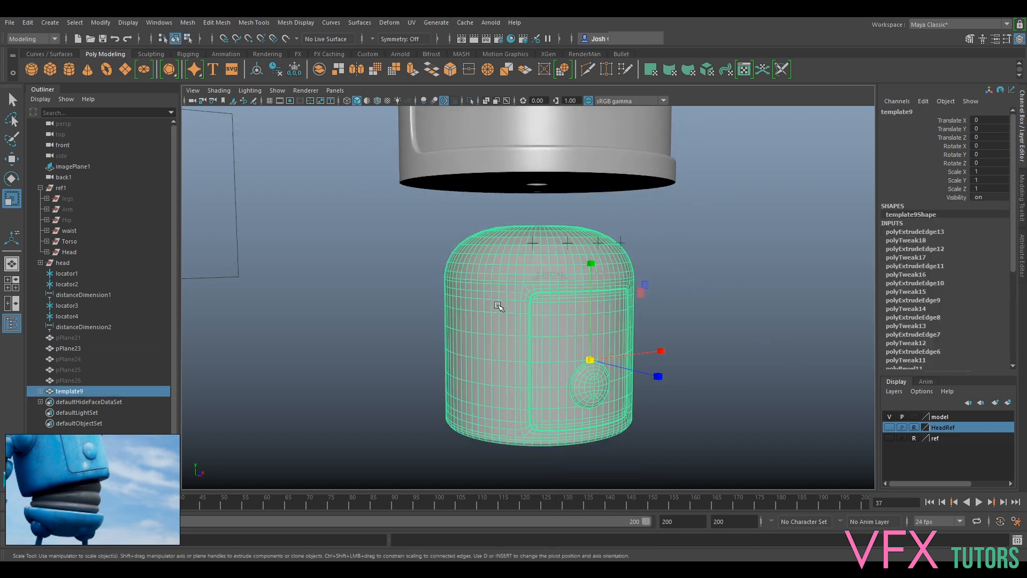
left_click(779, 310)
left_click_drag(780, 310, 688, 303, "alt")
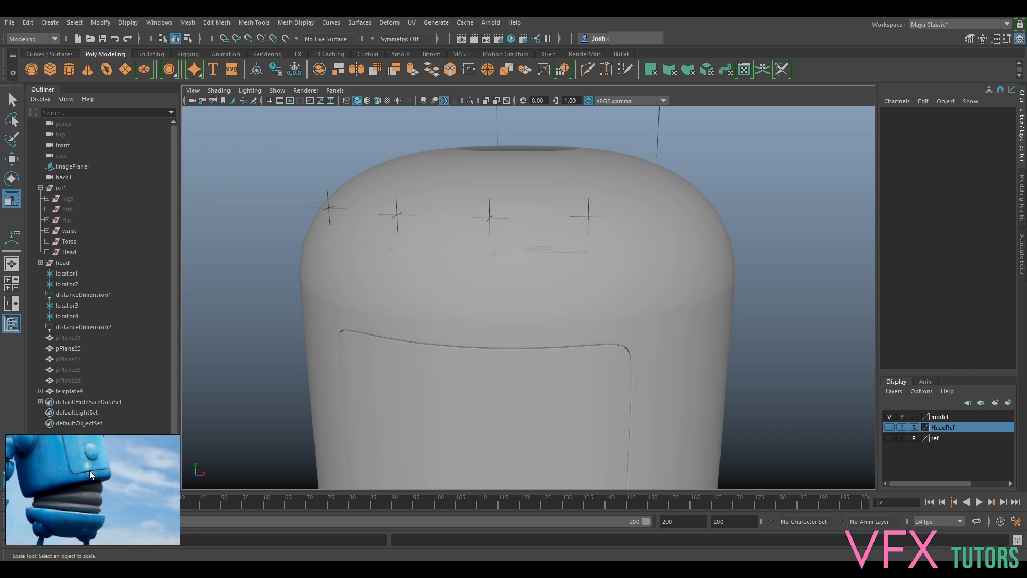
left_click_drag(493, 316, 490, 276, "alt")
left_click(489, 277)
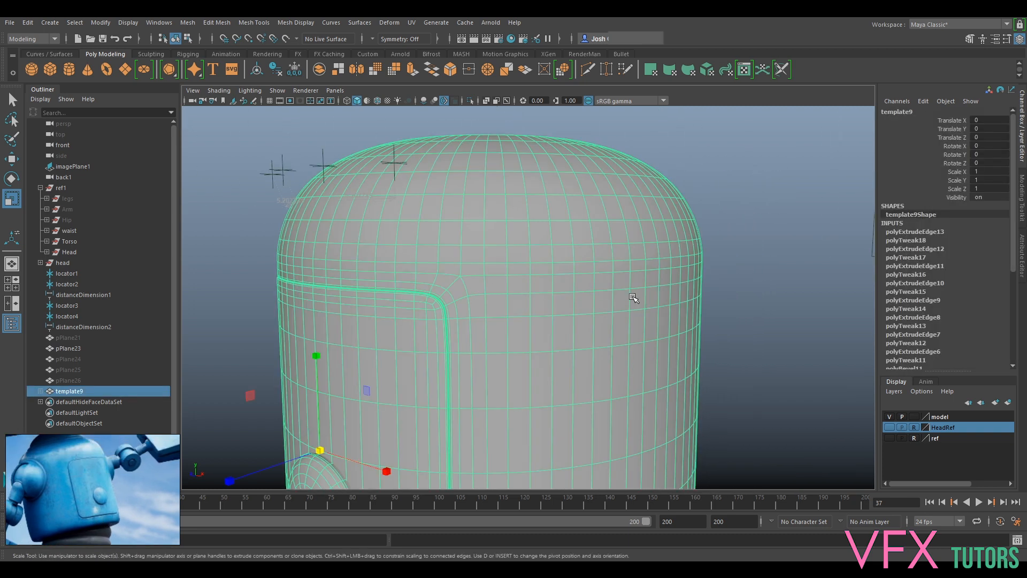
left_click_drag(790, 284, 705, 348, "alt")
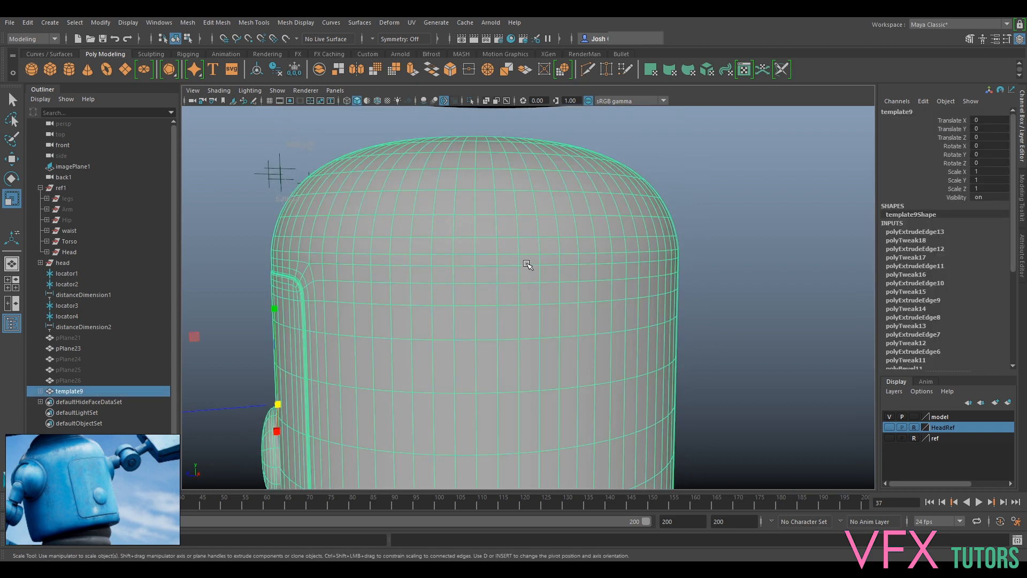
right_click_drag(548, 416, 595, 557)
left_click(749, 371)
left_click_drag(750, 371, 568, 277, "alt")
Step: Delete the horizontal edge loop at the base of the torso's dome, just above the front panel
left_click(545, 250)
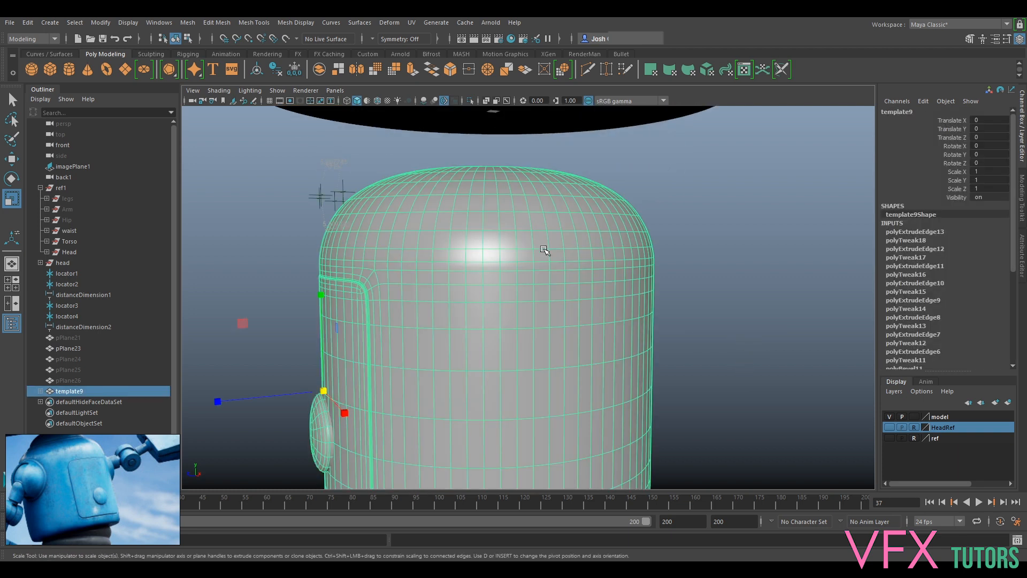
right_click_drag(521, 273, 471, 263)
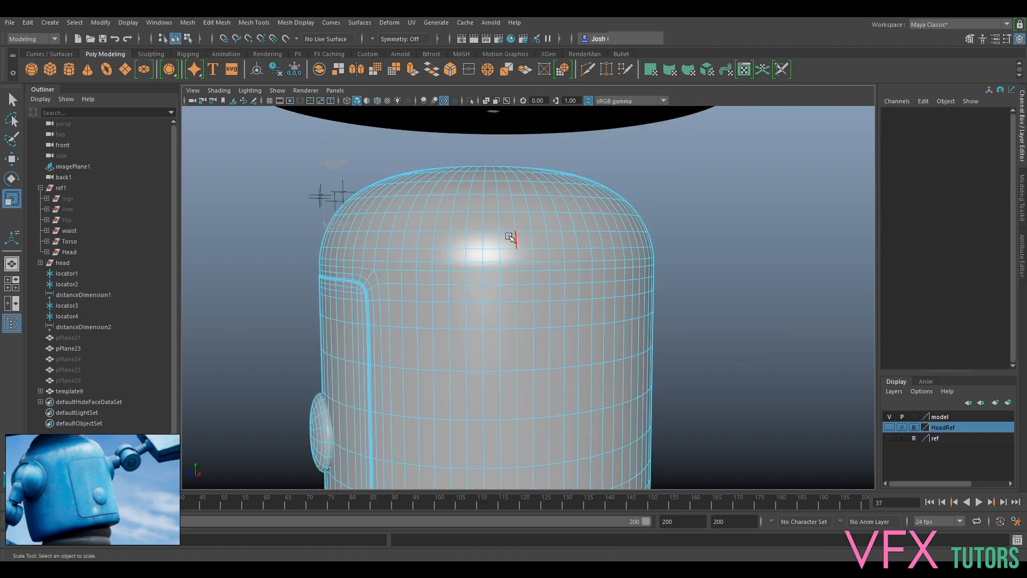
double_click(495, 263)
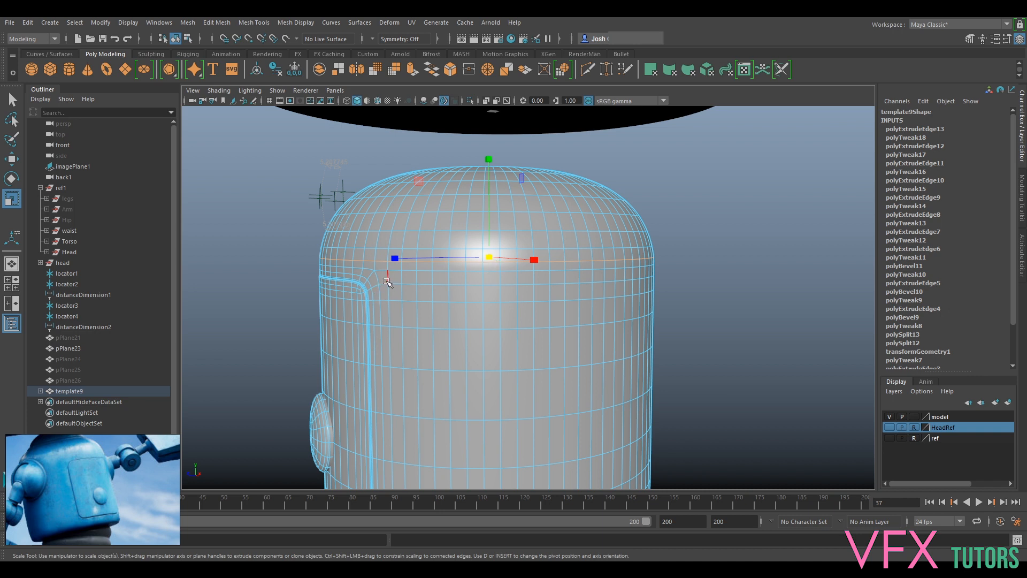
key("ctrl+Delete")
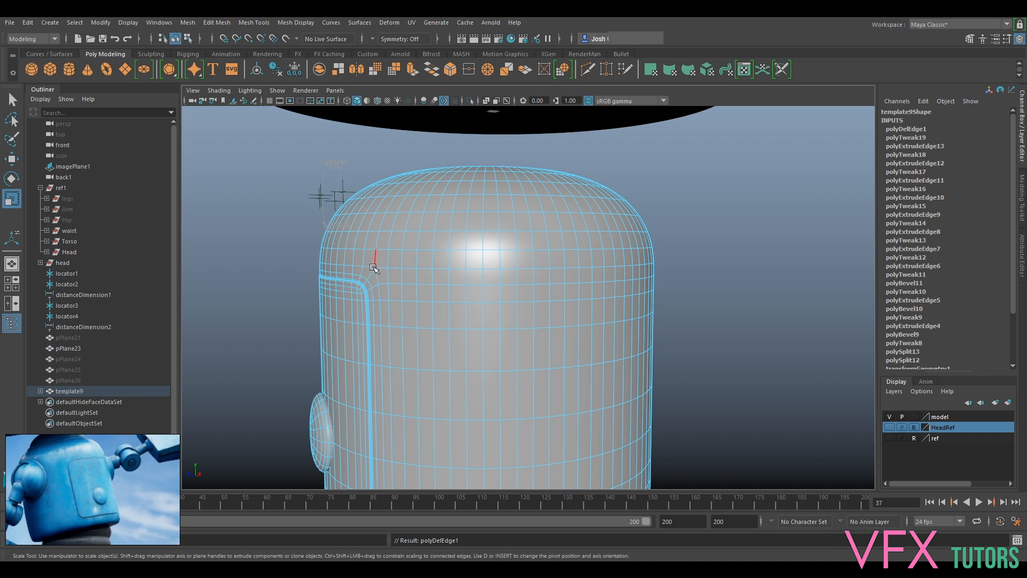
right_click_drag(383, 266, 431, 248)
left_click(712, 289)
Step: Examine the torso's shading and proportions from the front and side for smoothness across the dome and front panel
left_click_drag(708, 301, 305, 305, "alt")
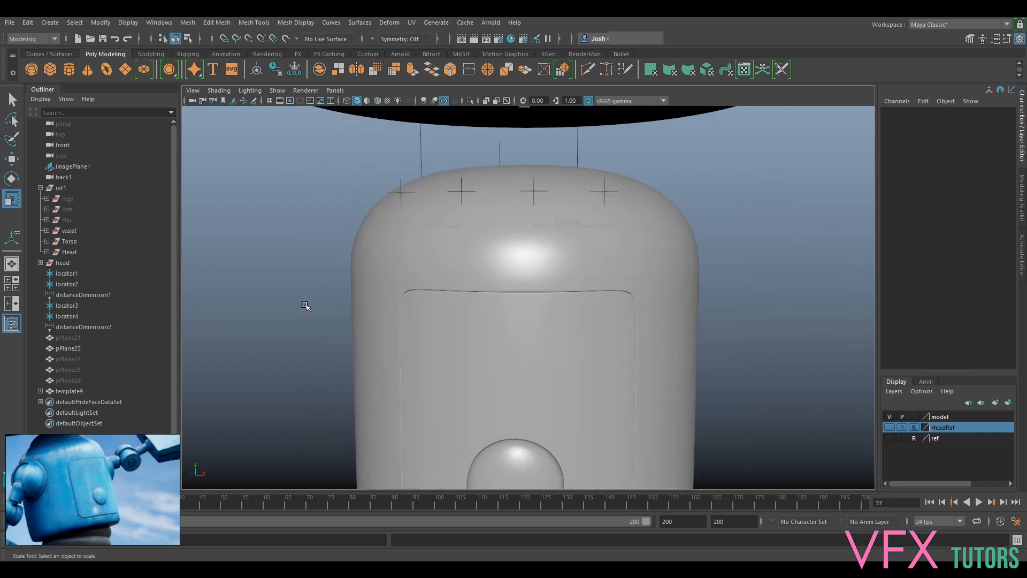
scroll(304, 305, "down", 6)
left_click_drag(625, 297, 703, 293, "alt")
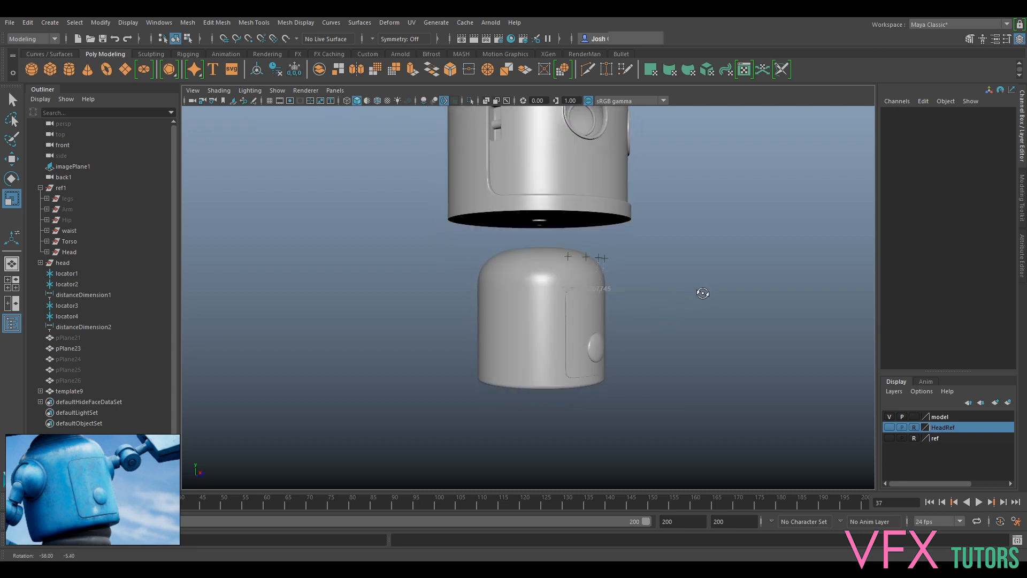
scroll(703, 293, "up", 3)
left_click(547, 292)
left_click_drag(545, 284, 577, 288, "alt")
left_click(746, 284)
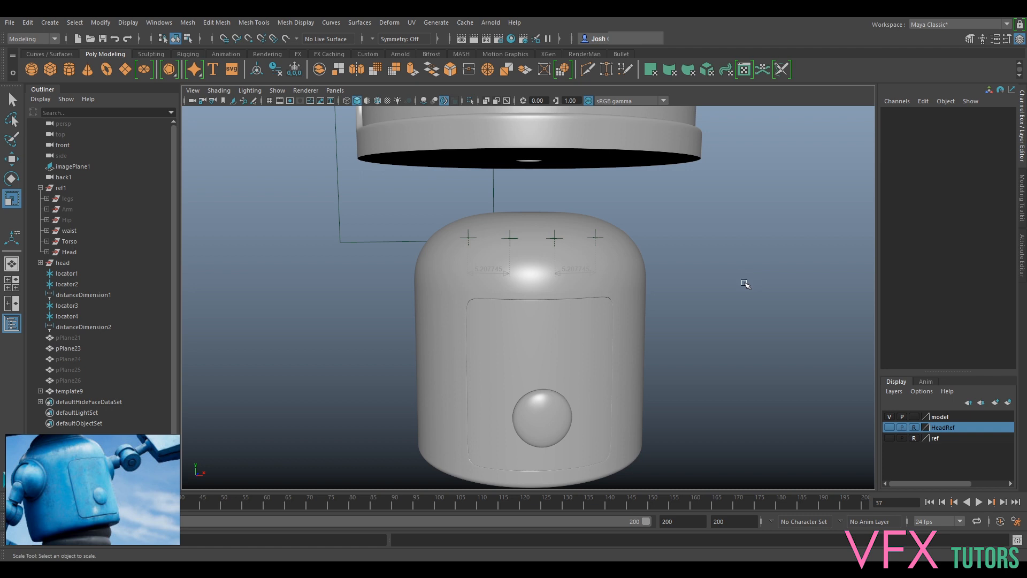
scroll(745, 284, "down", 3)
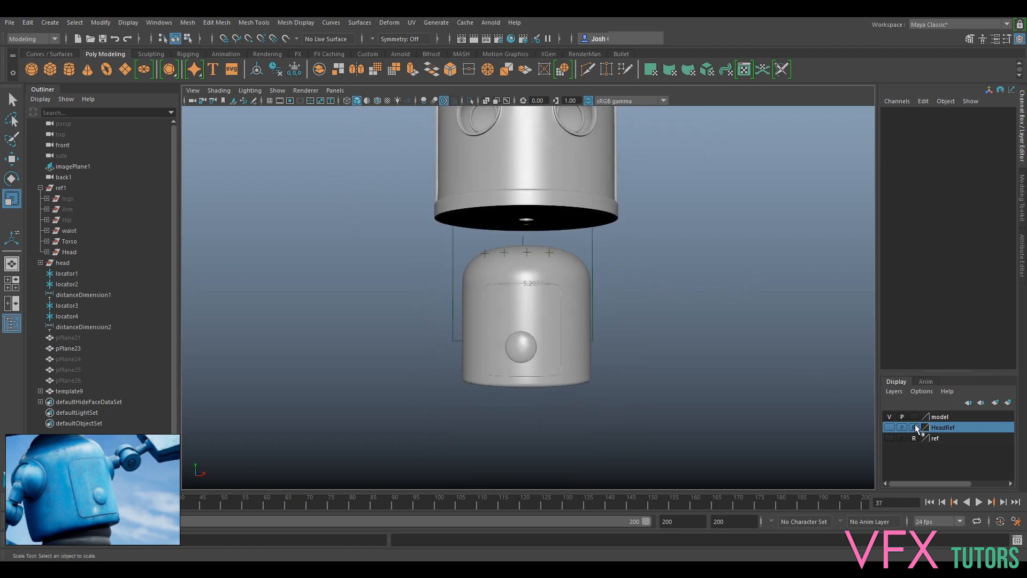
Step: Smooth the mesh of the round button on the torso's front panel with the Relax tool
scroll(693, 395, "up", 3)
left_click(537, 382)
middle_click_drag(583, 390, 599, 280, "alt")
scroll(594, 364, "up", 4)
scroll(594, 278, "up", 2)
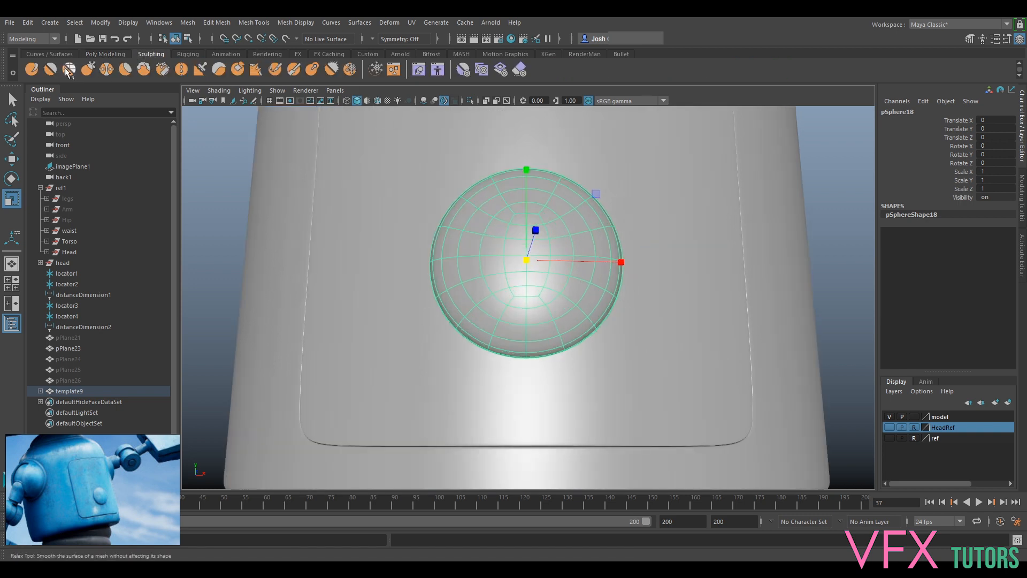
left_click(69, 71)
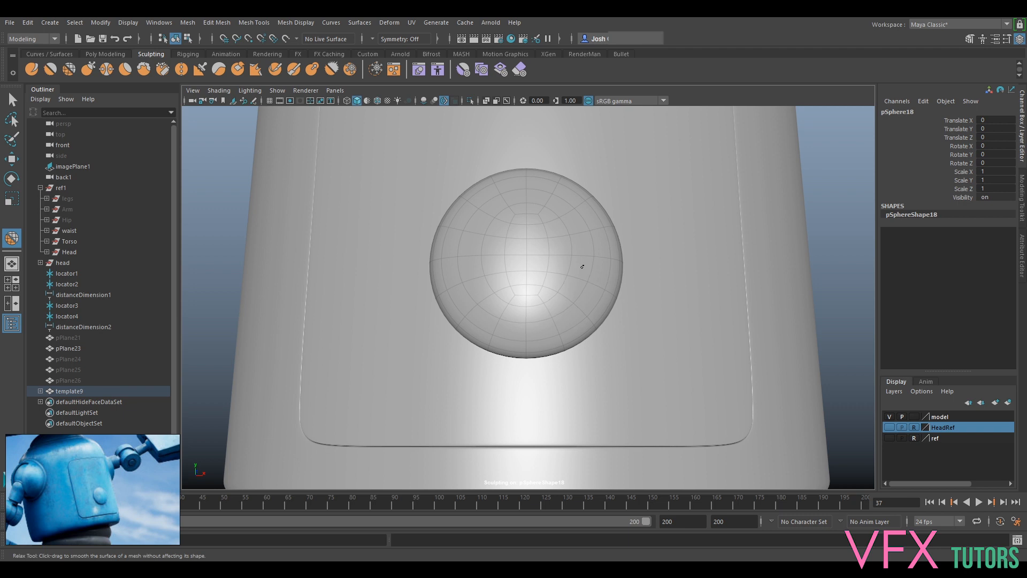
left_click_drag(486, 298, 559, 356, "alt")
left_click(9, 102)
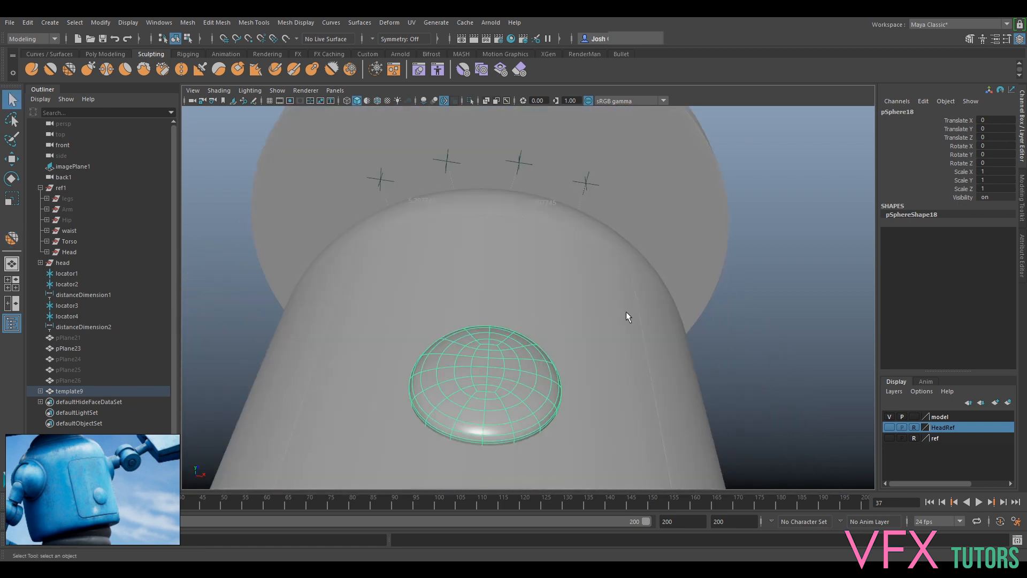
left_click(753, 345)
Step: Show the HeadRef layer again and check how the reference neck dome meets the torso's top opening
scroll(746, 340, "down", 6)
left_click_drag(680, 279, 678, 343, "alt")
right_click_drag(583, 306, 702, 388, "alt")
left_click(889, 427)
left_click_drag(695, 354, 581, 269, "alt")
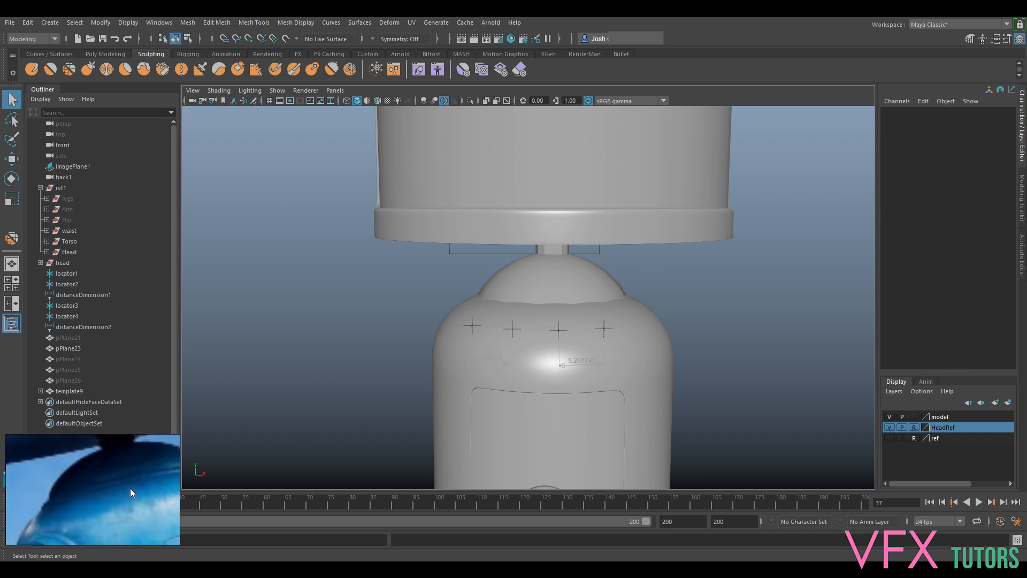
left_click(617, 319)
left_click_drag(692, 316, 435, 302, "alt")
right_click_drag(624, 320, 720, 310, "alt")
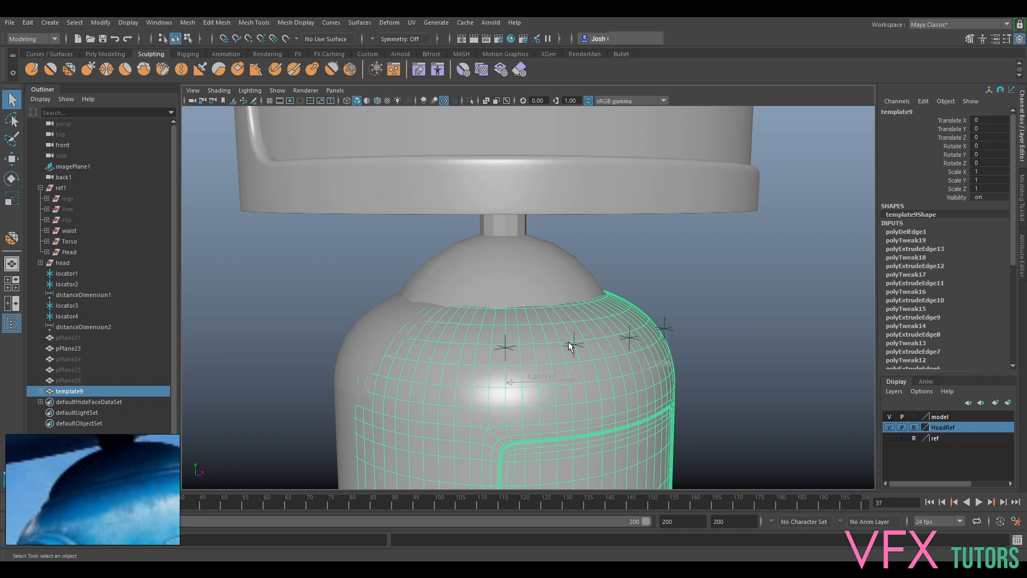
left_click_drag(580, 310, 509, 358, "alt")
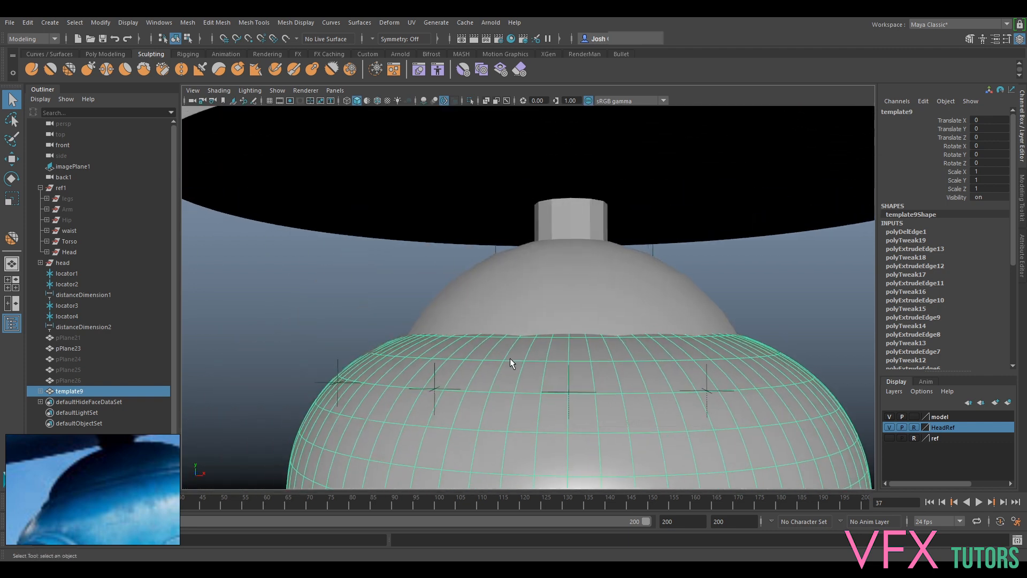
Step: Turn off reference mode on the HeadRef layer and show the neck dome sphere in smooth preview
left_click(691, 290)
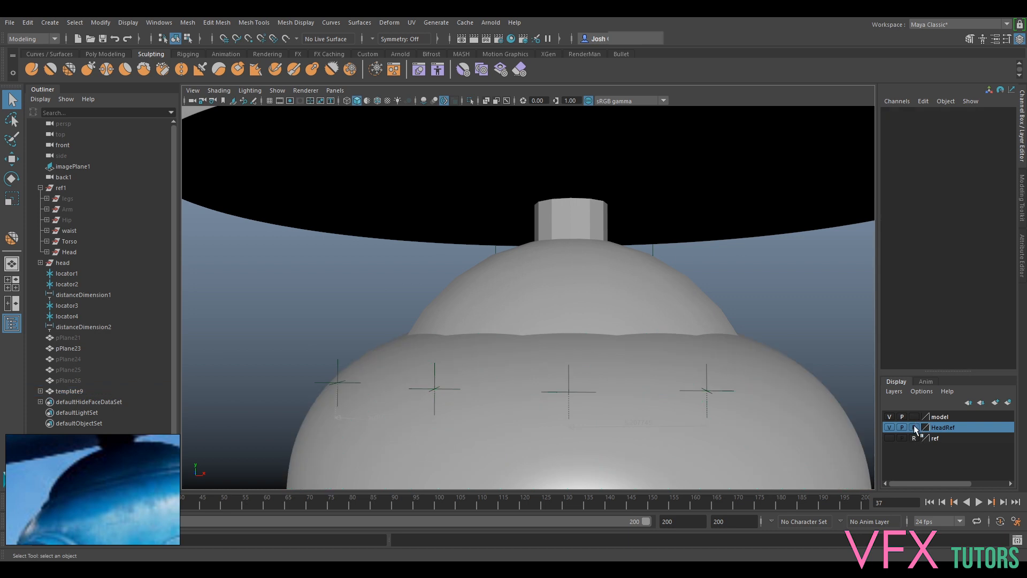
left_click(589, 300)
left_click_drag(634, 293, 487, 317, "alt")
left_click(515, 319)
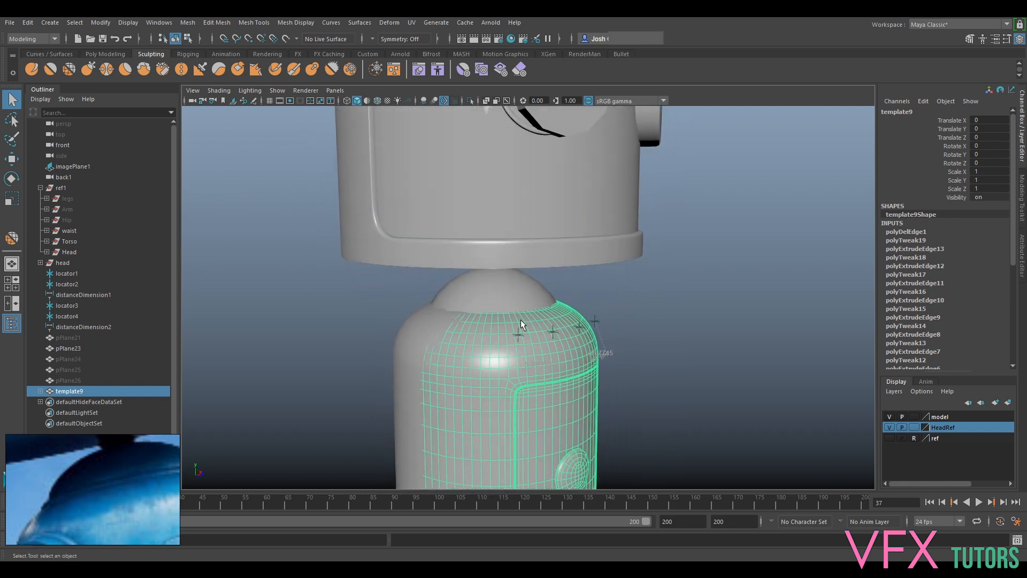
left_click_drag(320, 413, 521, 324, "alt")
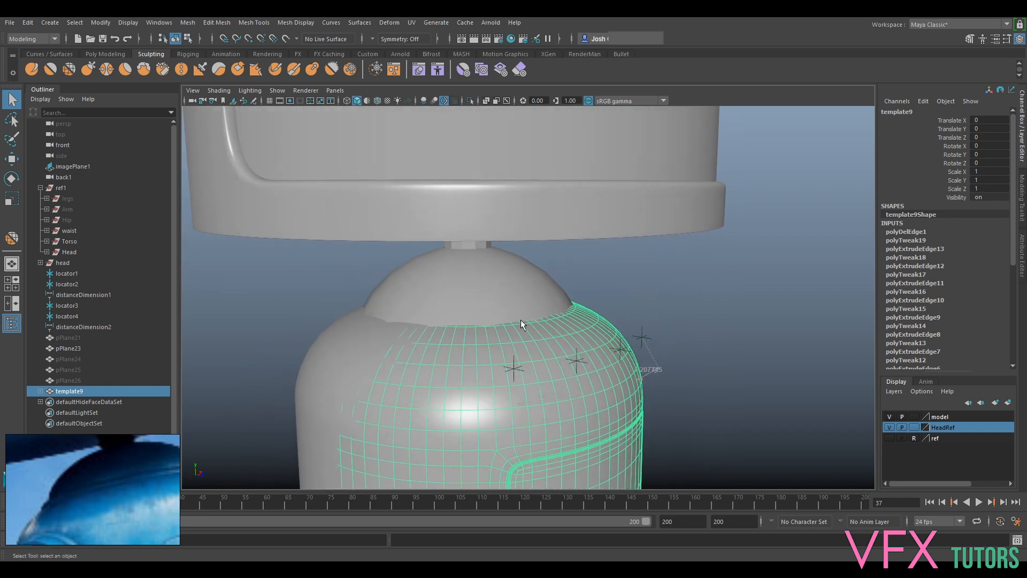
left_click(534, 293)
left_click(606, 320)
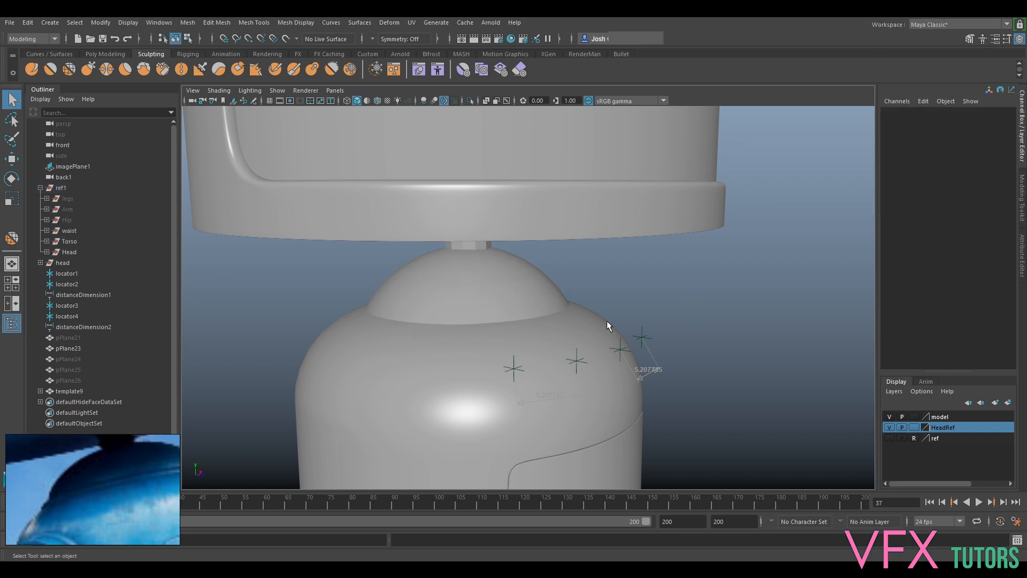
Step: Select the neck dome sphere pSphere2 in the ref1 Torso group and open its shape attributes
left_click(509, 342)
left_click_drag(509, 342, 585, 327, "alt")
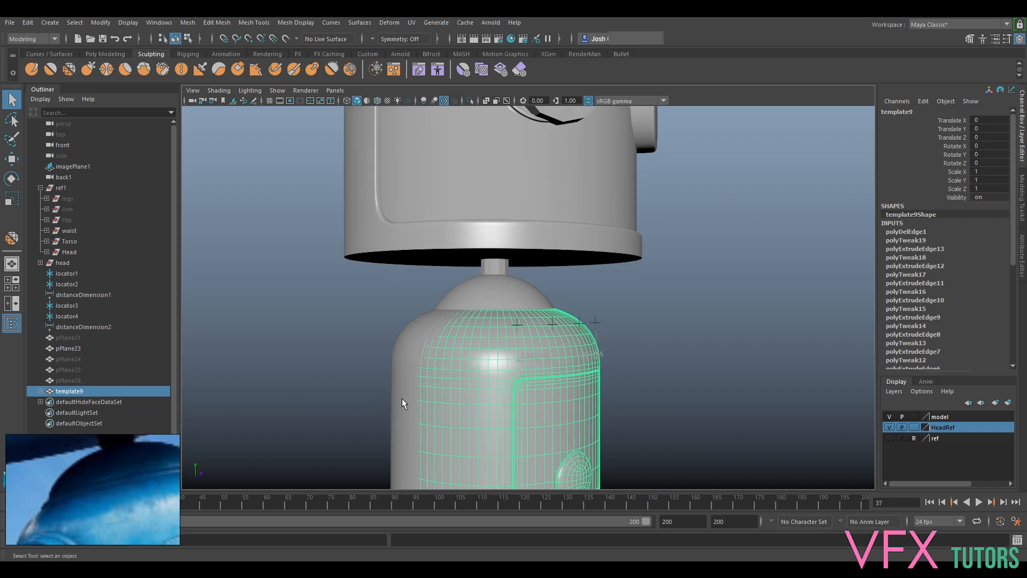
right_click_drag(402, 399, 460, 408, "alt")
left_click_drag(673, 358, 589, 316, "alt")
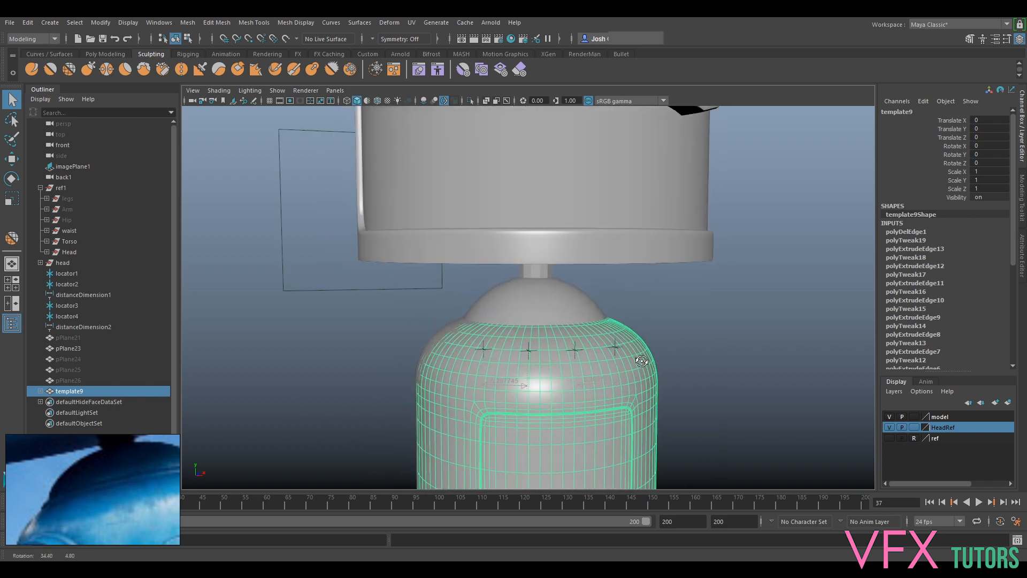
left_click(567, 303)
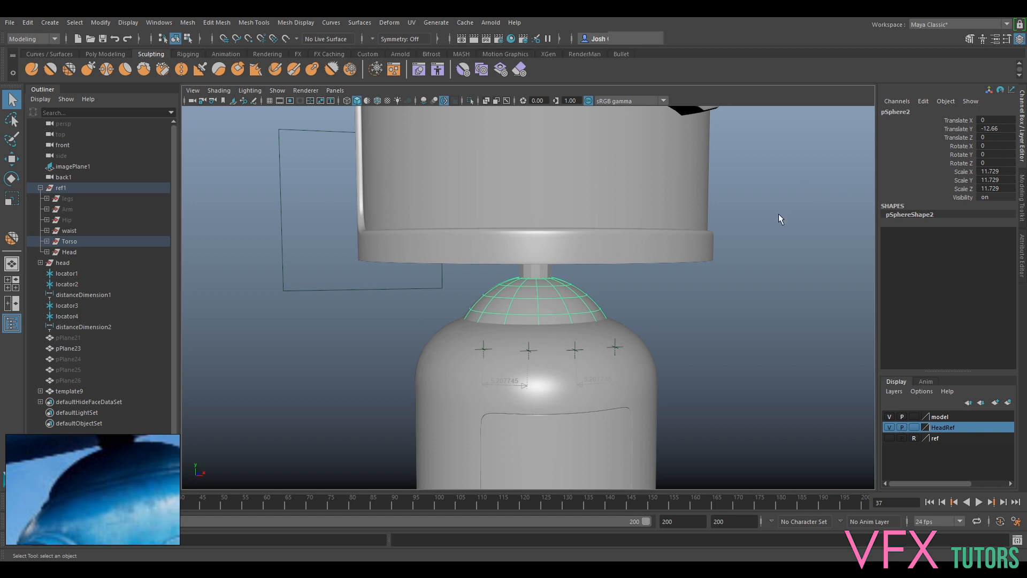
left_click(47, 241)
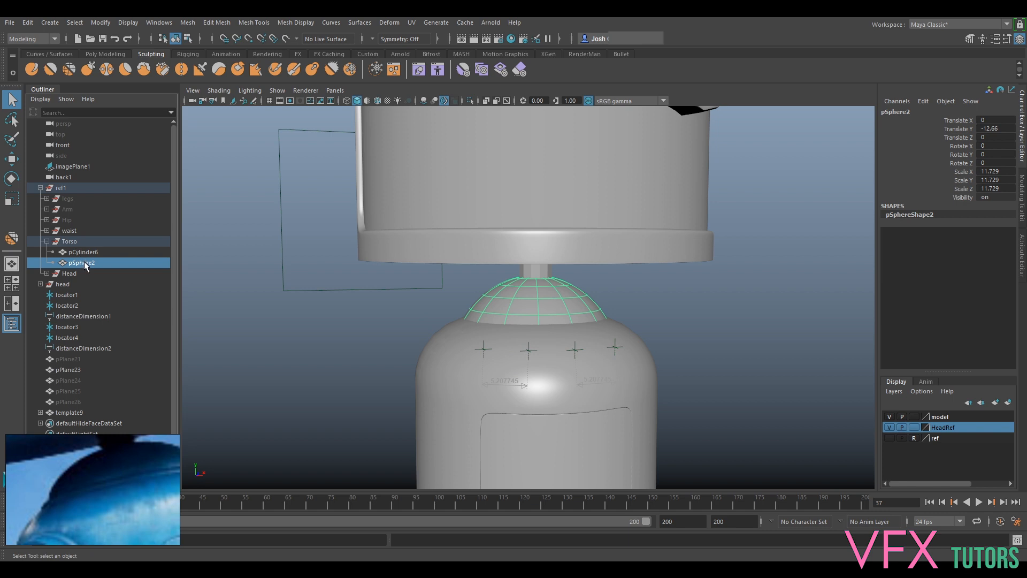
left_click(1021, 266)
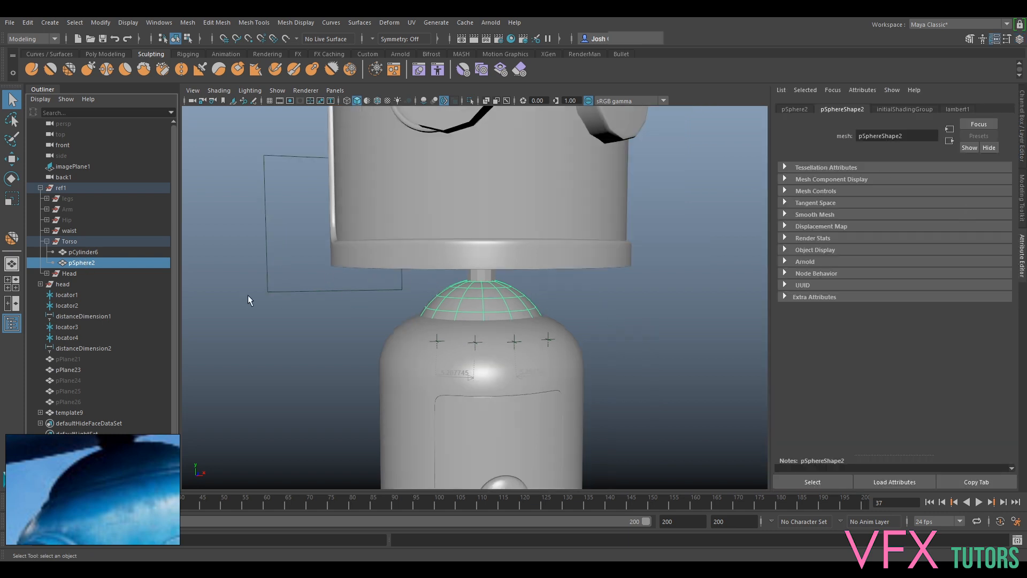
Step: Examine from several angles how the neck dome sphere meets the torso's upper shoulder edge
left_click(200, 297)
mouse_move(658, 302)
left_mouse_down("alt")
mouse_move(632, 286)
mouse_move(642, 304)
left_mouse_up("alt")
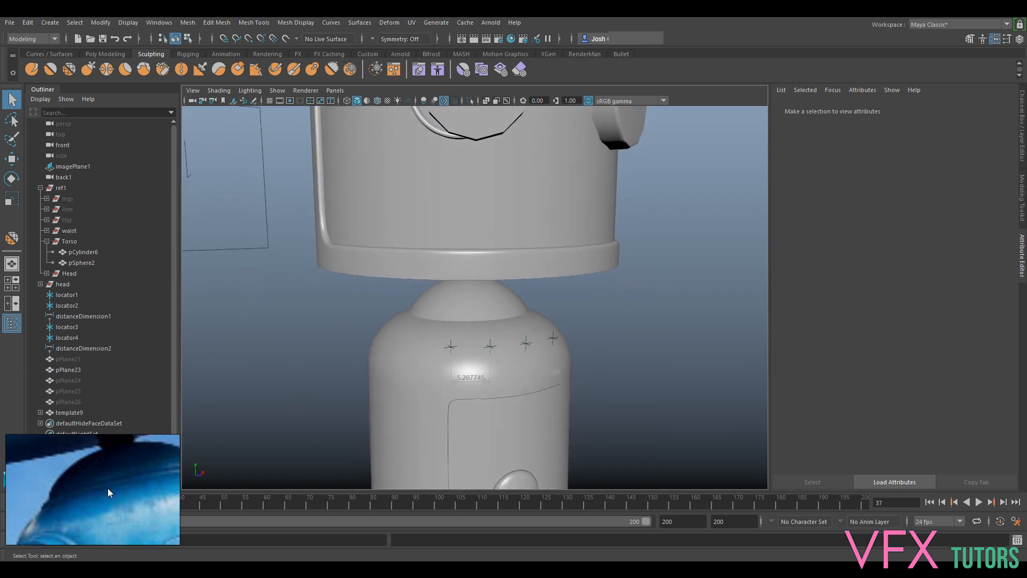
left_click(417, 381)
mouse_move(448, 380)
left_mouse_down("alt")
mouse_move(473, 366)
mouse_move(503, 384)
mouse_move(493, 371)
mouse_move(516, 366)
mouse_move(444, 364)
left_mouse_up("alt")
scroll(484, 363, "up", 5)
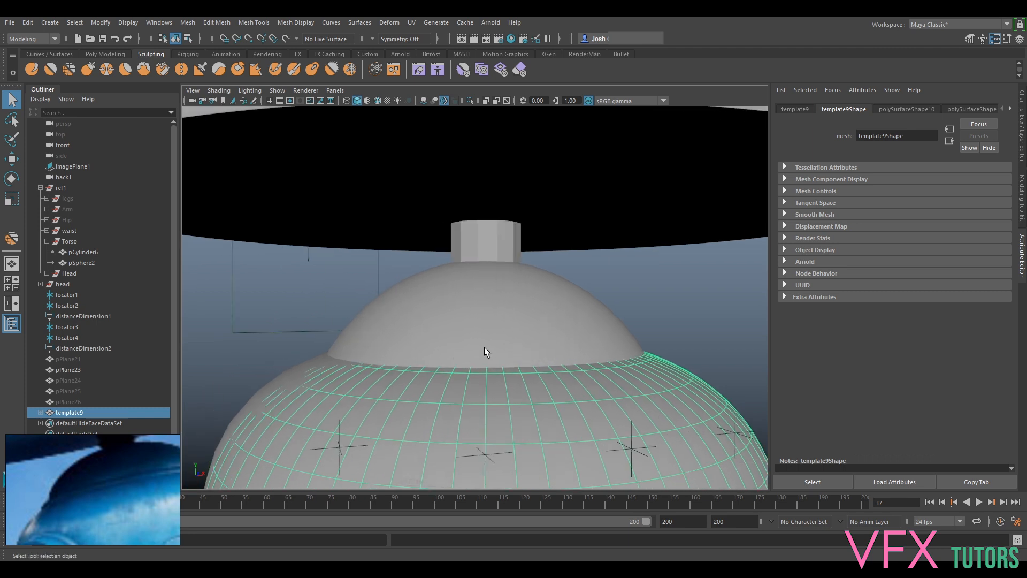
left_click_drag(506, 387, 509, 412, "alt")
right_click_drag(509, 412, 512, 331, "alt")
left_click_drag(512, 330, 453, 393, "alt")
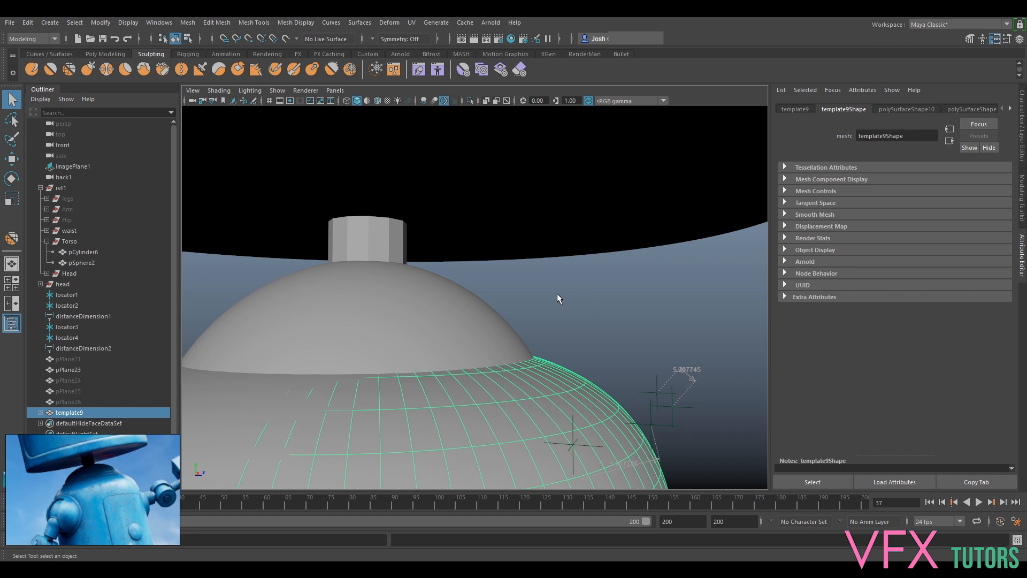
left_click(471, 343)
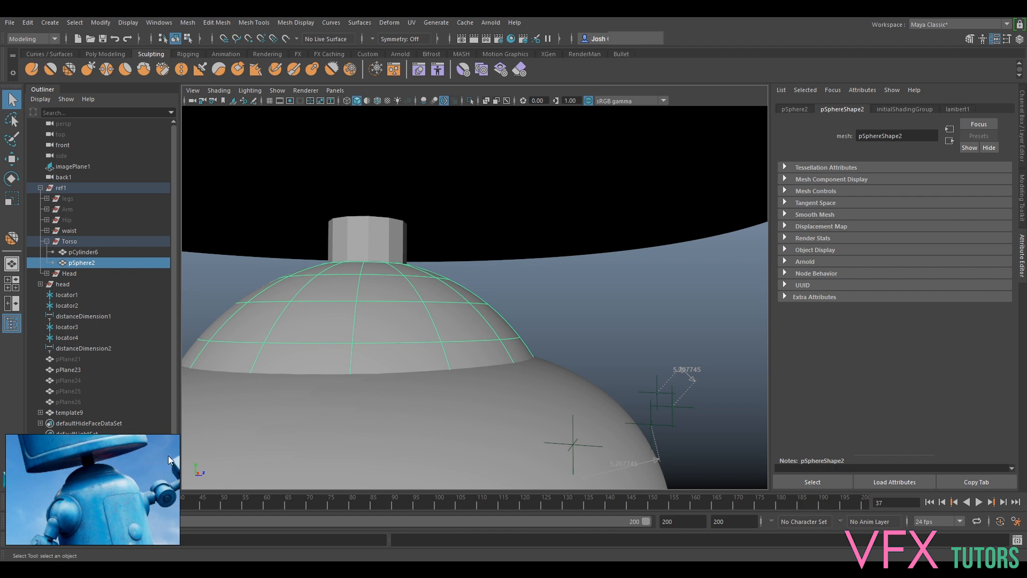
scroll(563, 316, "down", 8)
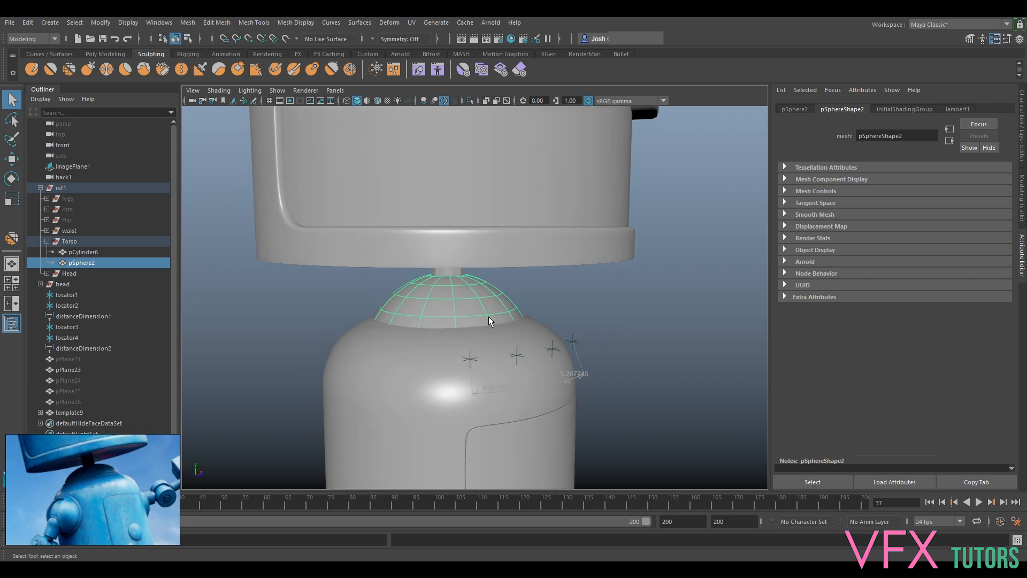
scroll(497, 299, "down", 5)
Step: Select the head group, hide the HeadRef layer to check the gap between head and torso, and show the layer again
left_click(445, 266)
scroll(487, 254, "up", 5)
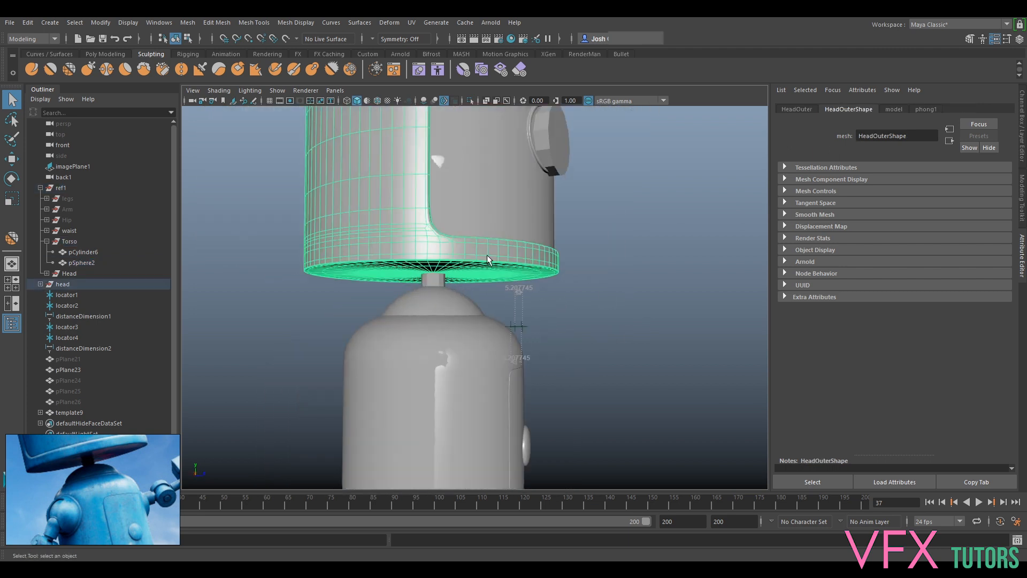
left_click(63, 284)
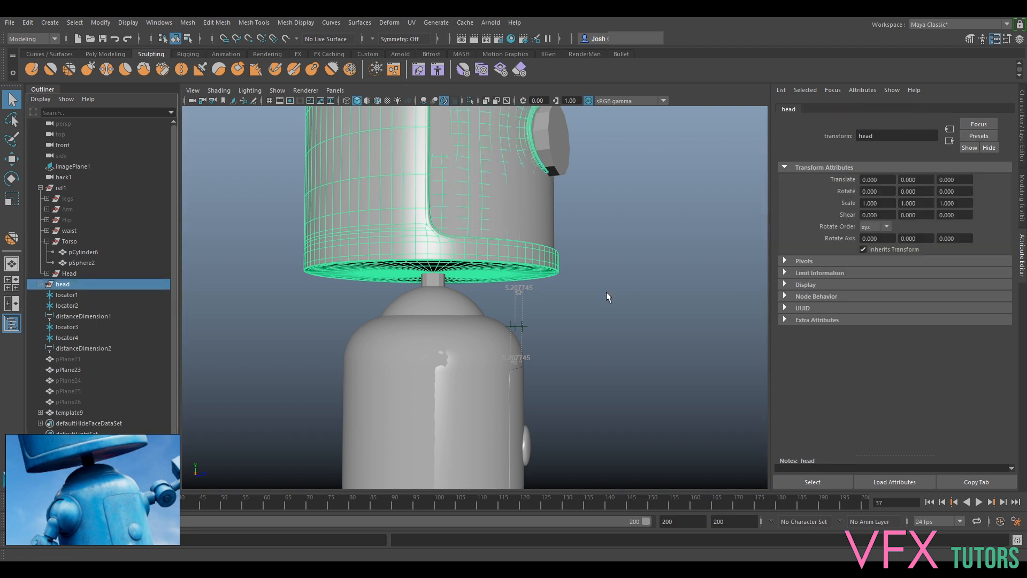
left_click(1023, 140)
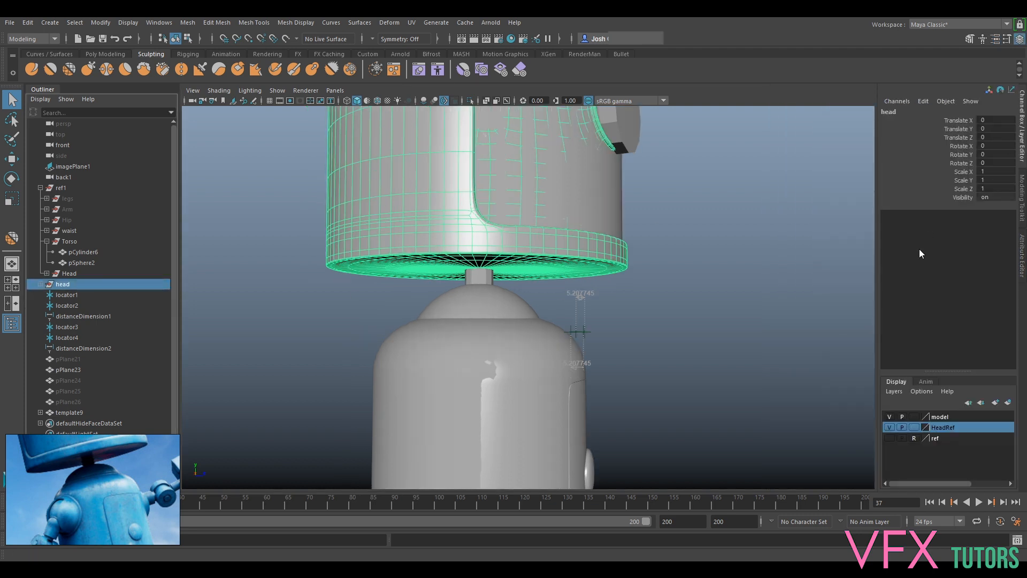
left_click(889, 427)
left_click_drag(609, 297, 653, 251, "alt")
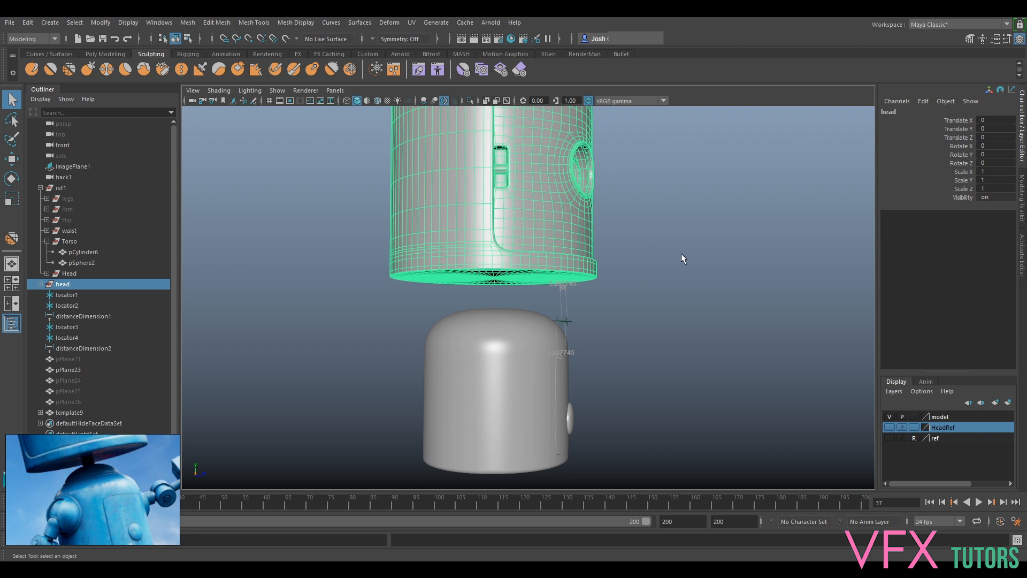
right_click_drag(681, 253, 636, 232, "alt")
key("w")
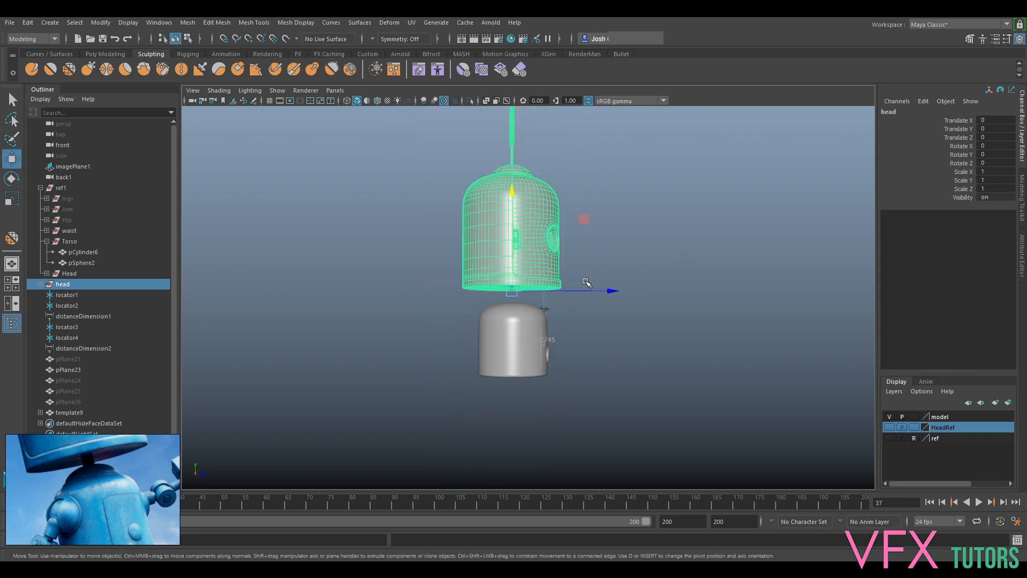
scroll(585, 284, "up", 4)
left_click_drag(571, 291, 624, 307, "alt")
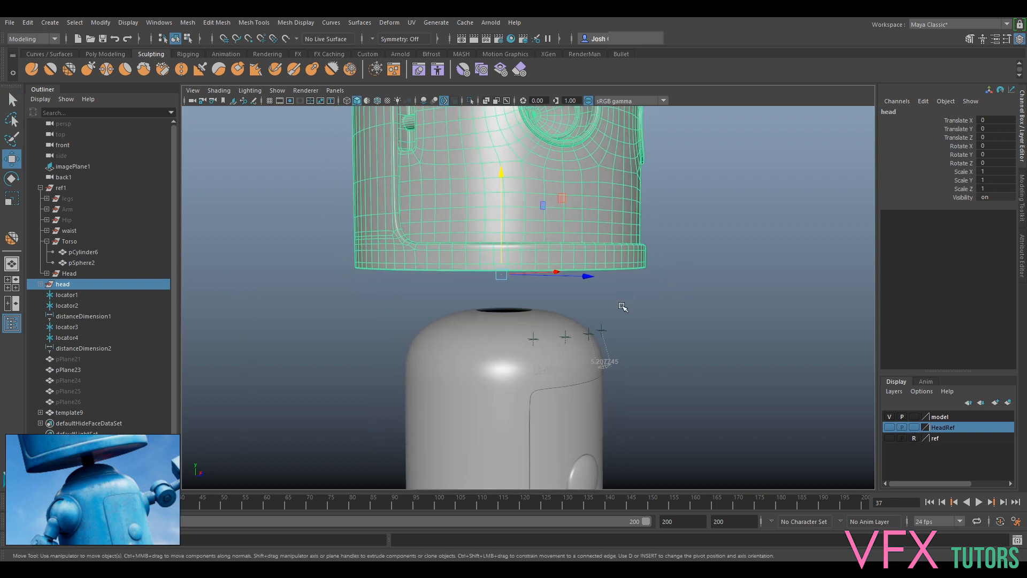
left_click(889, 427)
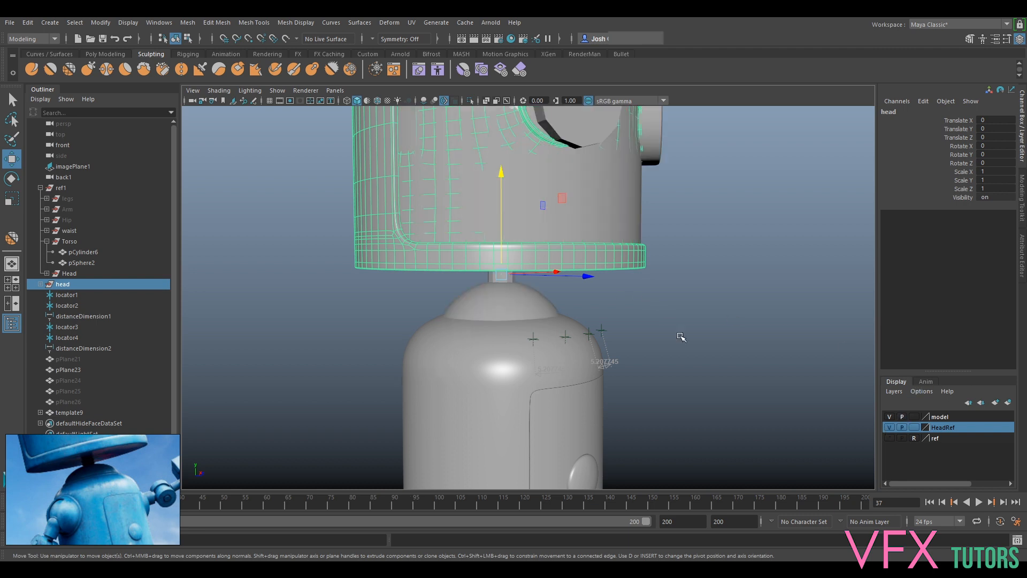
Step: Try tilting the head group around its pivot at the neck to test the joint's movement
scroll(537, 266, "down", 3)
key("e")
left_click_drag(533, 262, 580, 259)
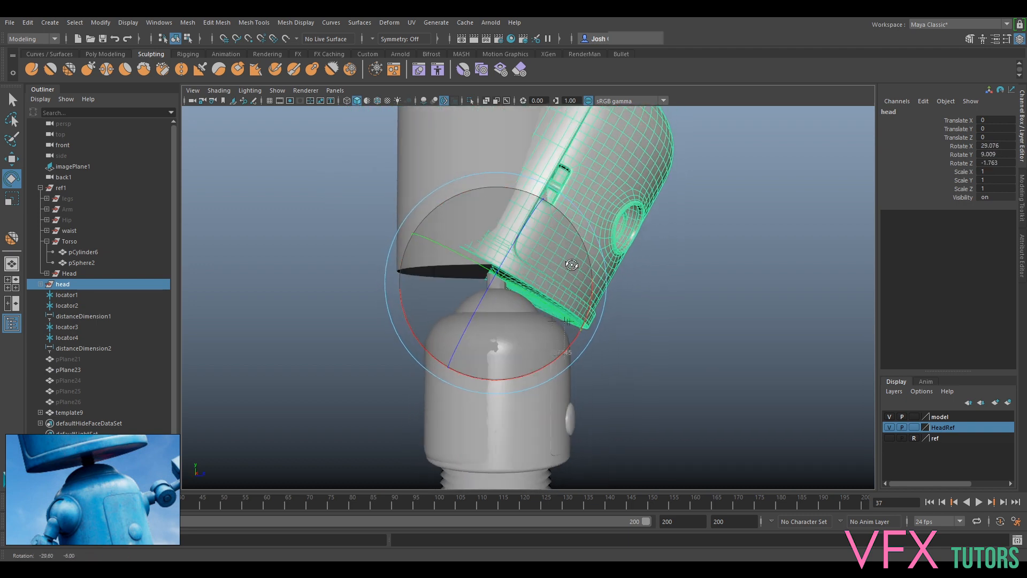
left_click(587, 265)
Step: Undo the head group's rotations and the preceding selection changes until the torso mesh is selected with the neck dome in view
key("ctrl+z")
key("ctrl+z")
key("ctrl+z")
key("ctrl+z")
key("ctrl+z")
key("ctrl+z")
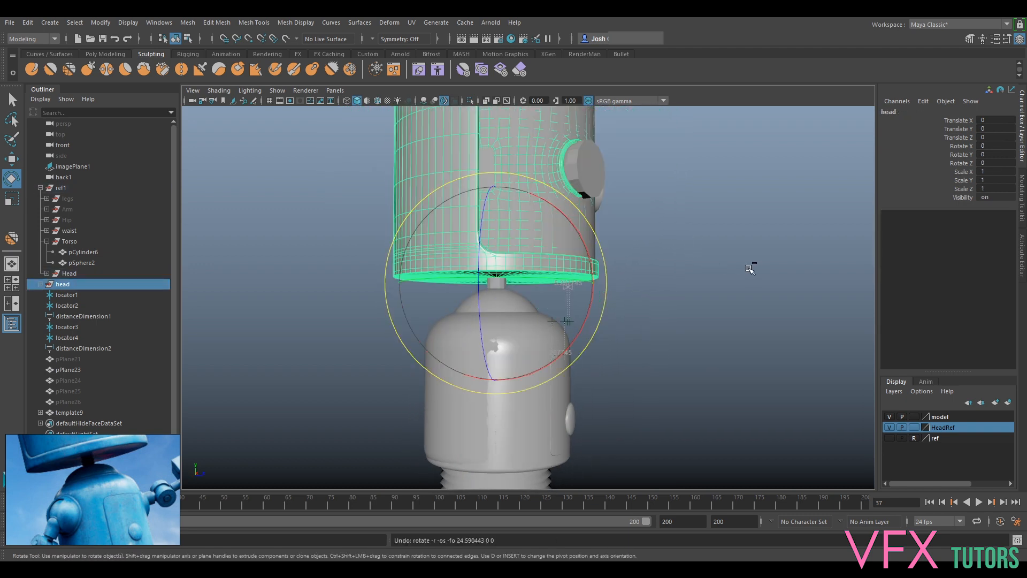
key("ctrl+z")
key("ctrl+z")
key("ctrl+z")
key("ctrl+z")
key("ctrl+z")
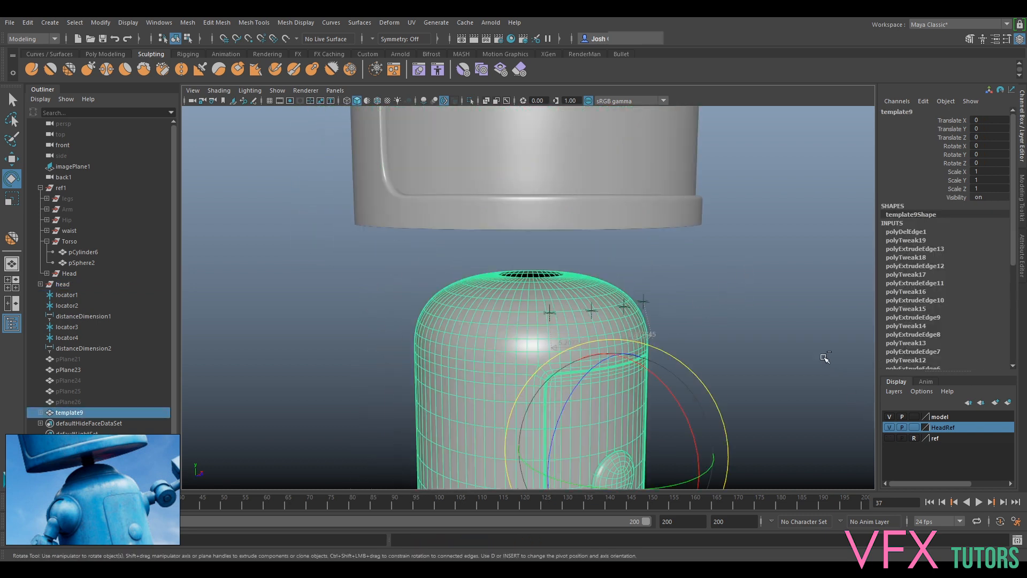
key("ctrl+z")
key("ctrl+z")
key("ctrl+z")
key("ctrl+z")
key("ctrl+z")
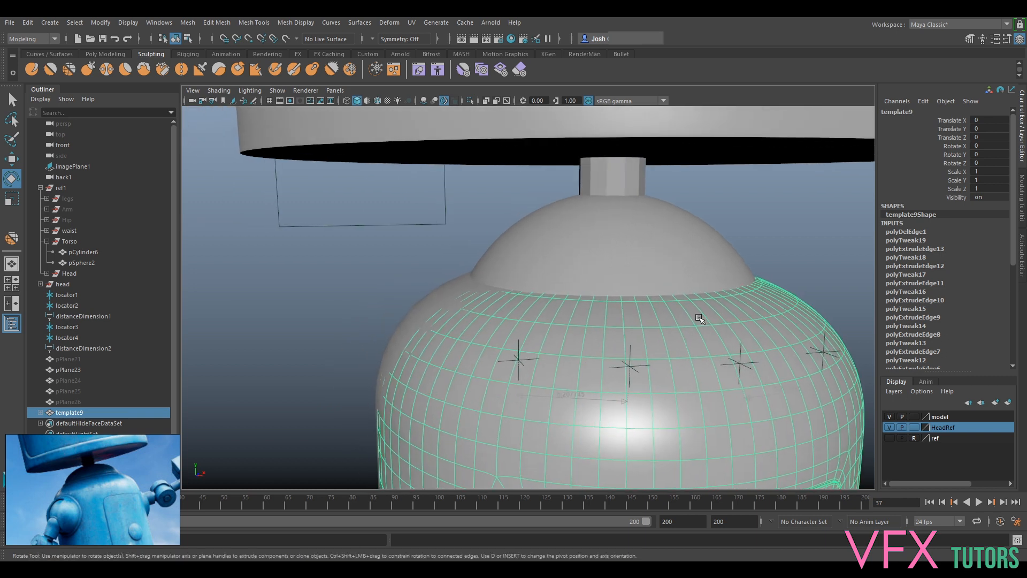
Step: Try hiding the neck dome sphere to expose the torso's top opening, and undo the hiding
left_click(625, 268)
key("h")
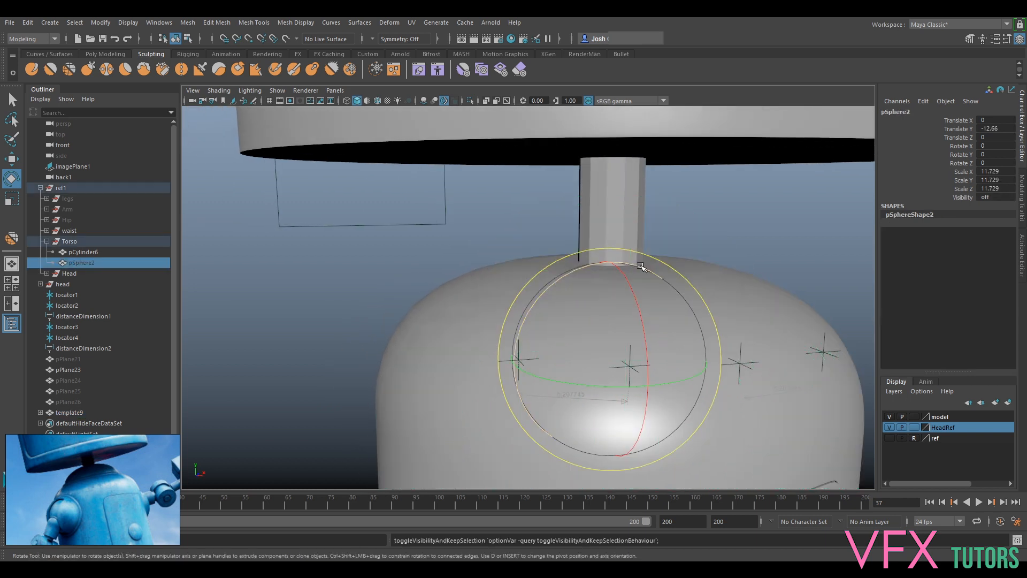
left_click(740, 294)
key("ctrl+z")
key("h")
key("ctrl+z")
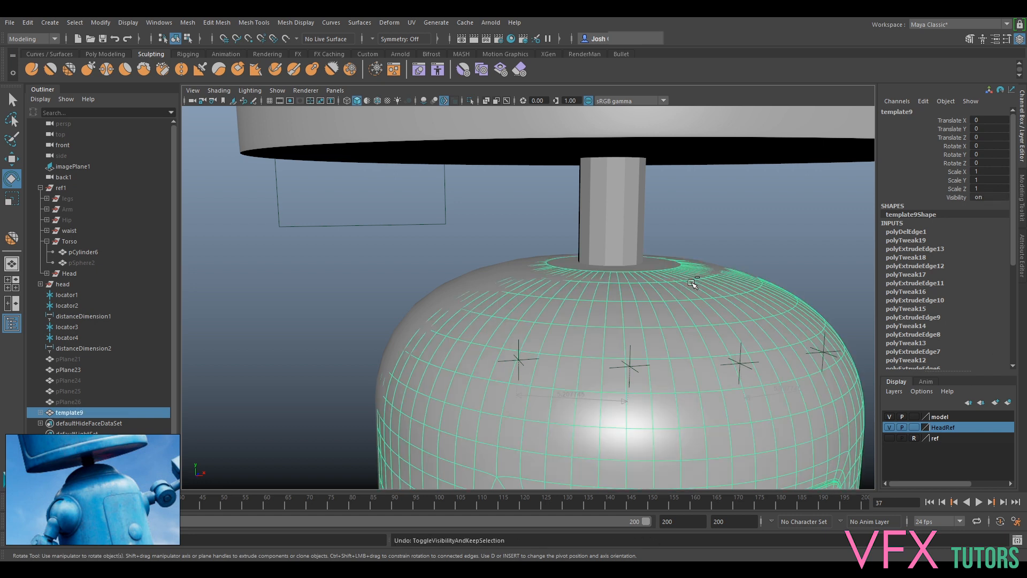
key("ctrl+z")
Step: Turn on X-Ray shading and examine where the torso's top opening sits inside the neck dome
left_click(727, 302)
mouse_move(704, 300)
left_mouse_down("alt")
mouse_move(651, 305)
mouse_move(663, 291)
mouse_move(646, 294)
mouse_move(661, 307)
left_mouse_up("alt")
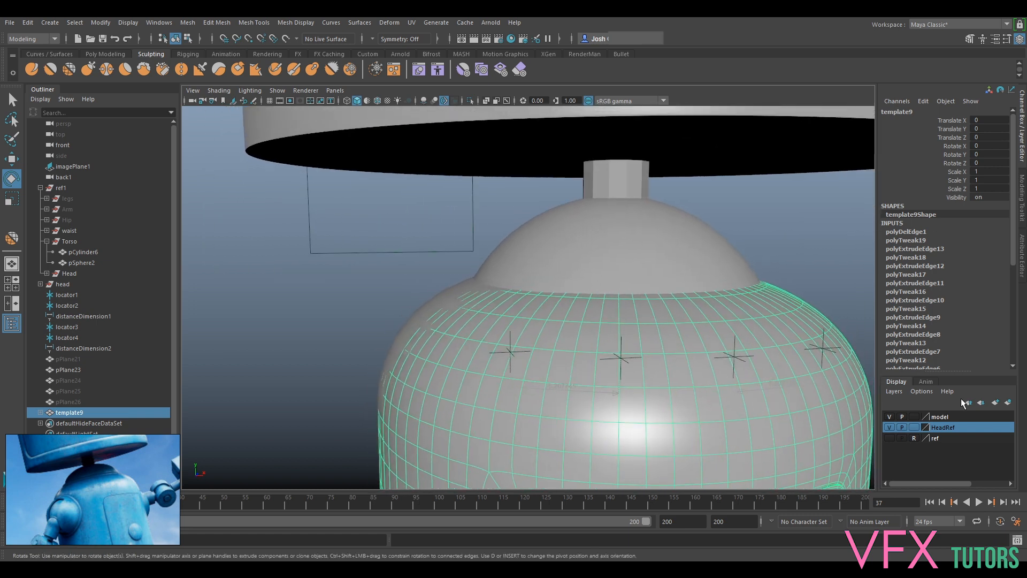
left_click(225, 94)
left_click(250, 197)
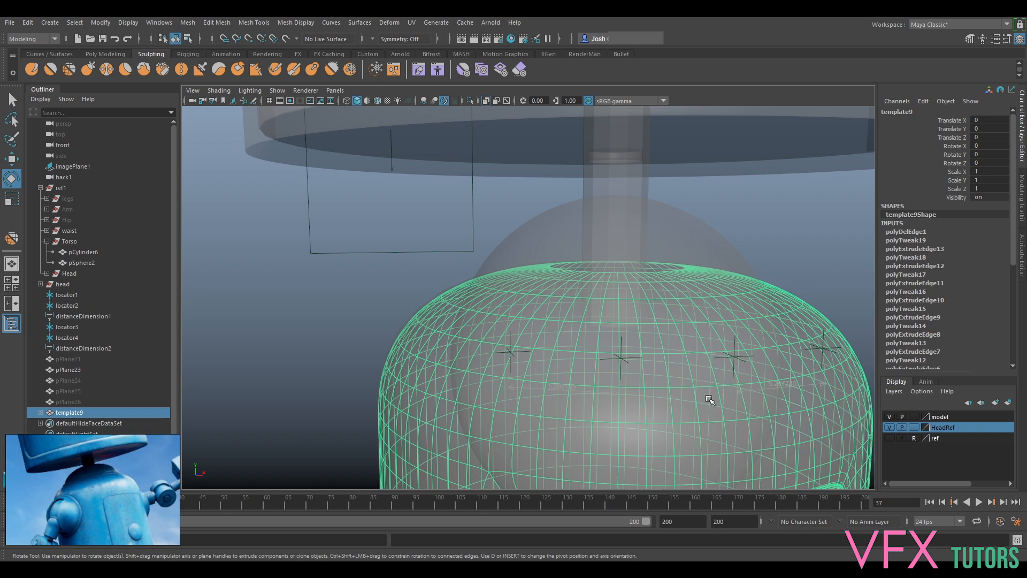
left_click_drag(622, 356, 600, 277, "alt")
right_click(599, 263)
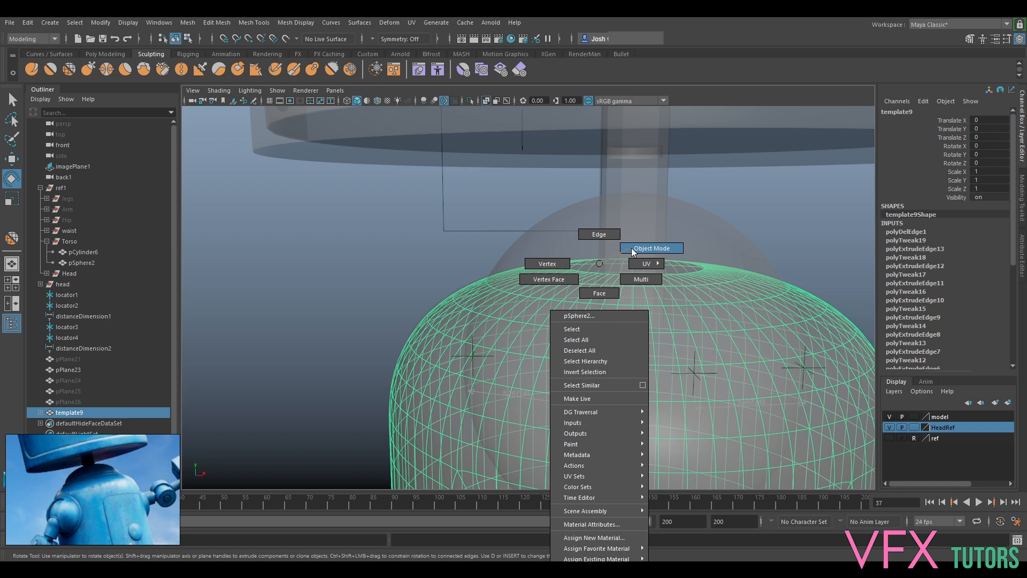
right_click_drag(602, 236, 612, 293)
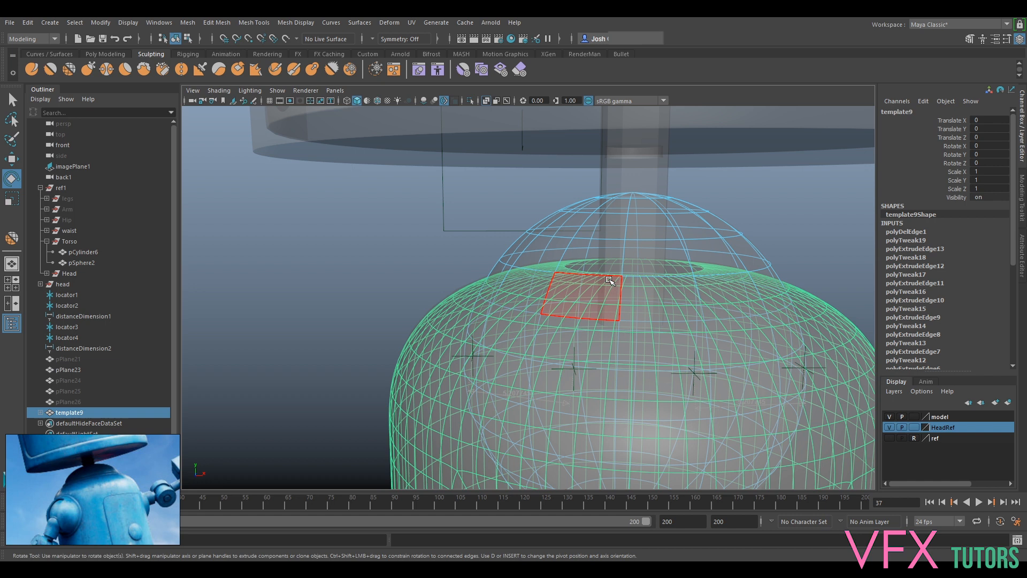
left_click(693, 273)
right_click_drag(745, 267, 770, 245)
left_click_drag(783, 283, 830, 320, "alt")
left_click(831, 322)
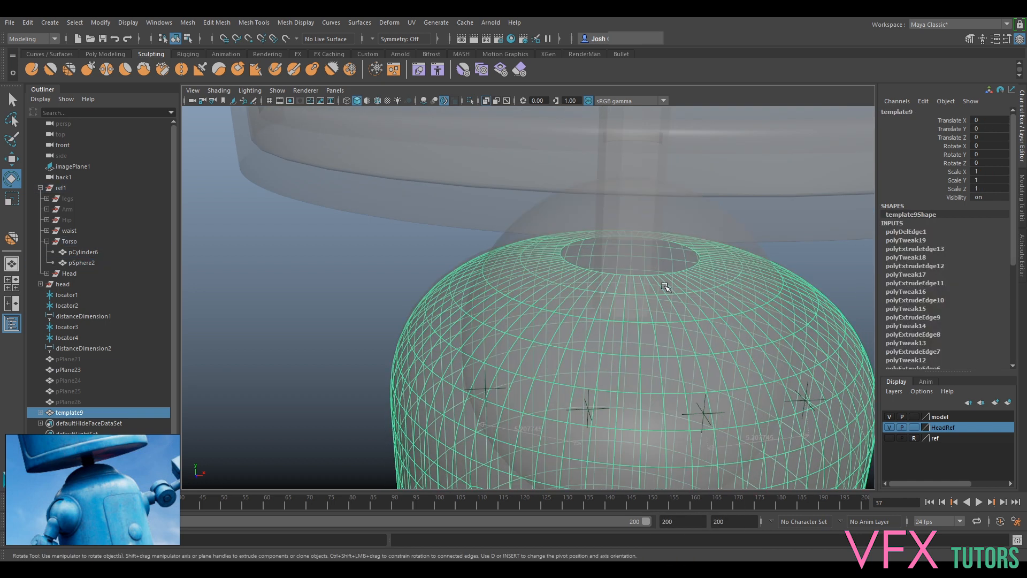
left_click_drag(667, 287, 686, 274, "alt")
right_click_drag(686, 264, 690, 285)
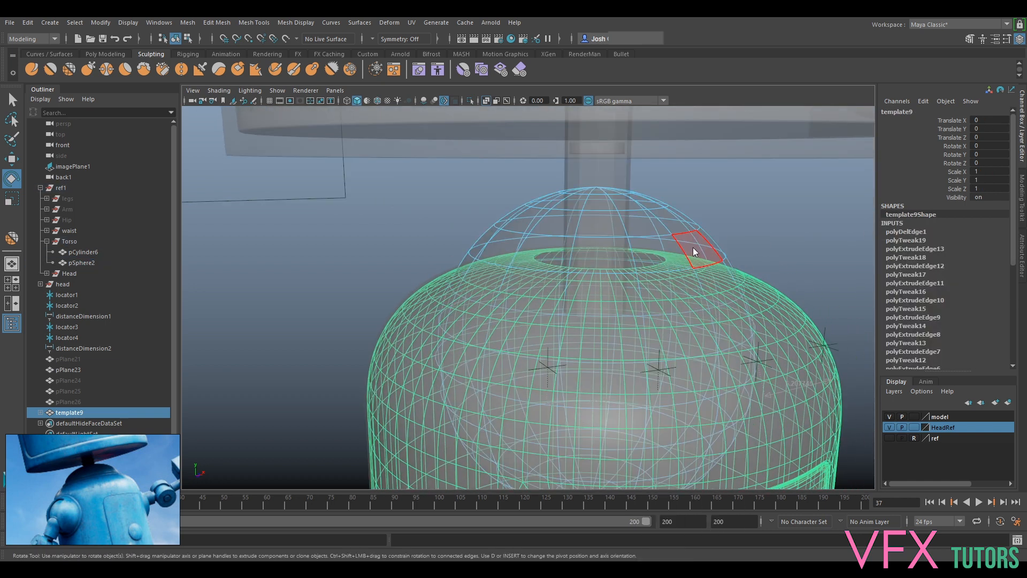
key("F8")
left_click(671, 224)
left_click(670, 224)
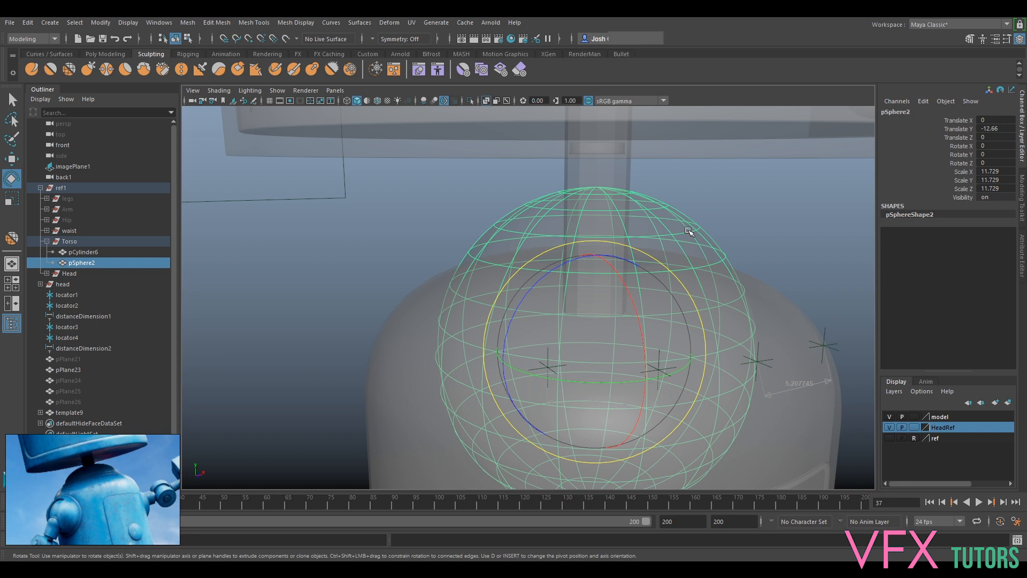
left_click(389, 339)
right_click_drag(390, 264, 390, 236)
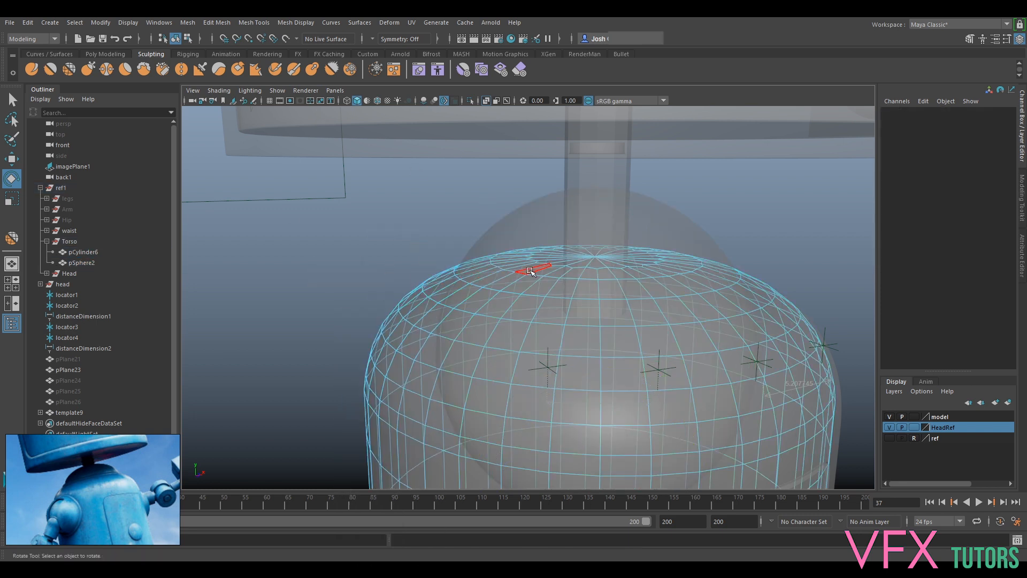
Step: Hide the HeadRef layer, select the torso mesh template9, and turn off X-Ray shading
key("1")
left_click(890, 427)
right_click_drag(725, 264, 725, 324)
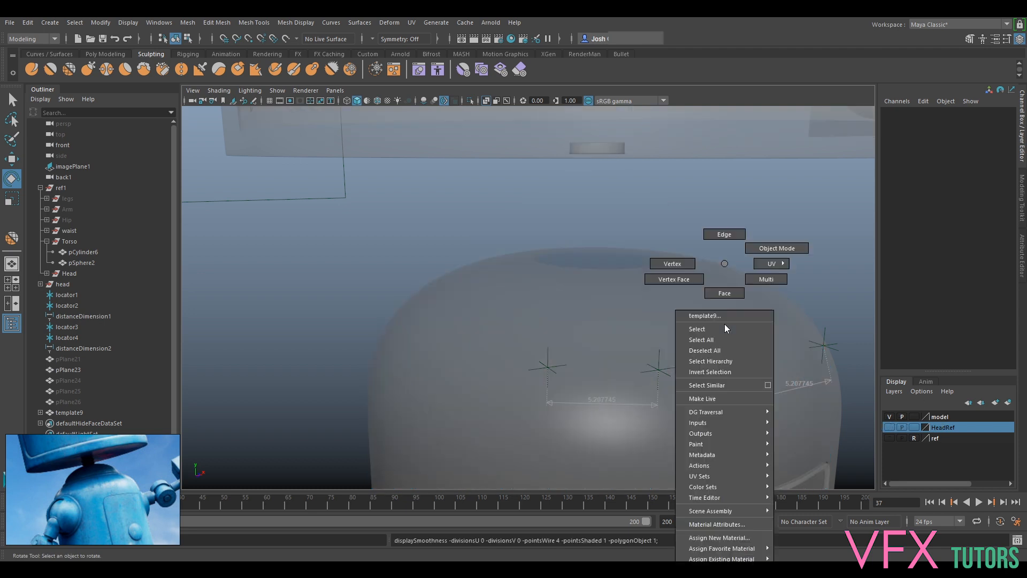
right_click_drag(780, 249, 780, 249)
left_click(668, 286)
left_click_drag(637, 285, 635, 300, "alt")
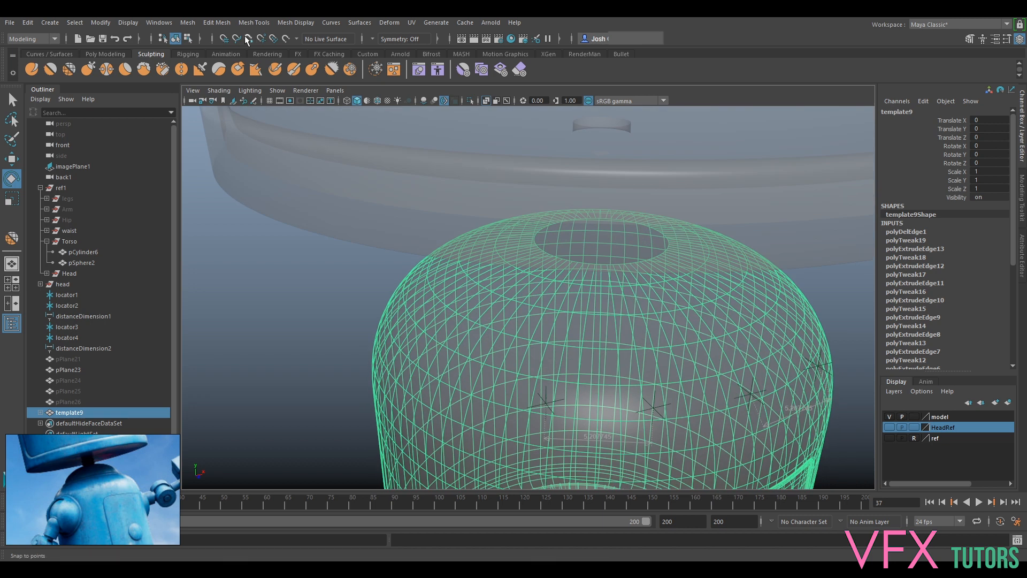
left_click(225, 91)
left_click(247, 195)
left_click_drag(636, 252, 635, 278, "alt")
Step: Delete the innermost ring of faces around the torso's top opening
mouse_move(634, 278)
right_mouse_down()
mouse_move(644, 275)
mouse_move(641, 300)
mouse_move(629, 282)
mouse_move(599, 279)
mouse_move(627, 291)
right_mouse_up()
left_click(621, 275)
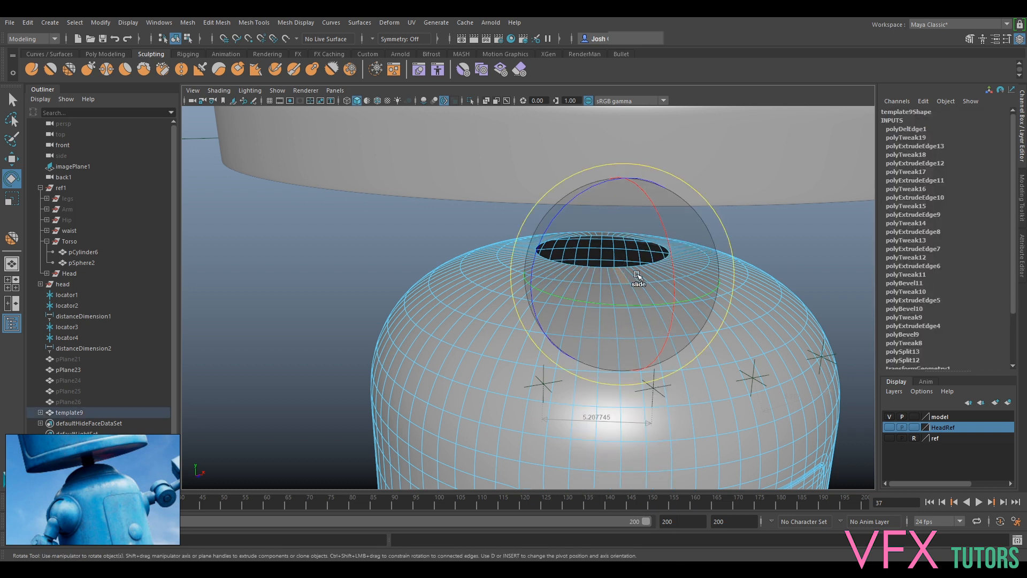
key("q")
double_click(628, 278)
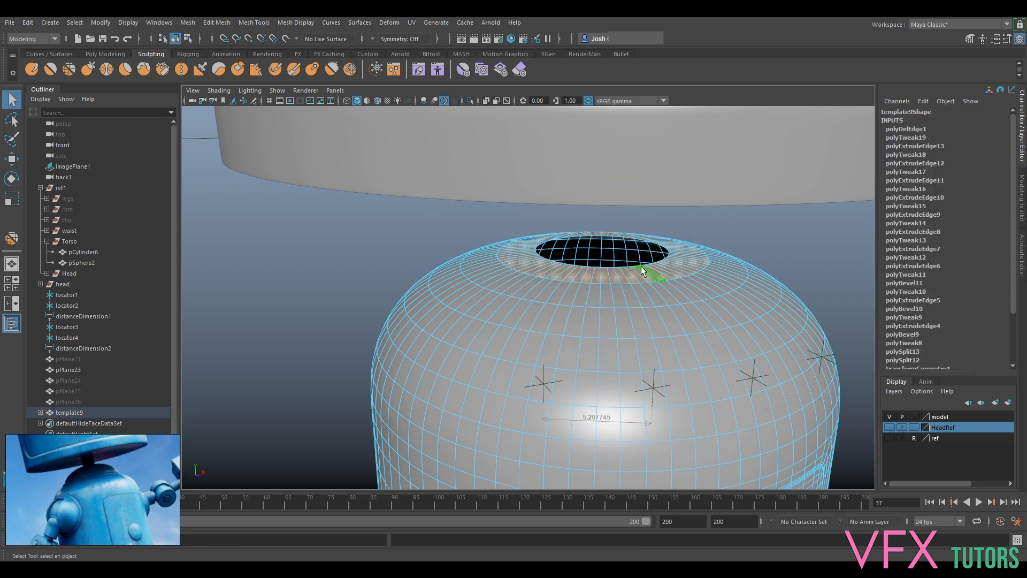
key("Delete")
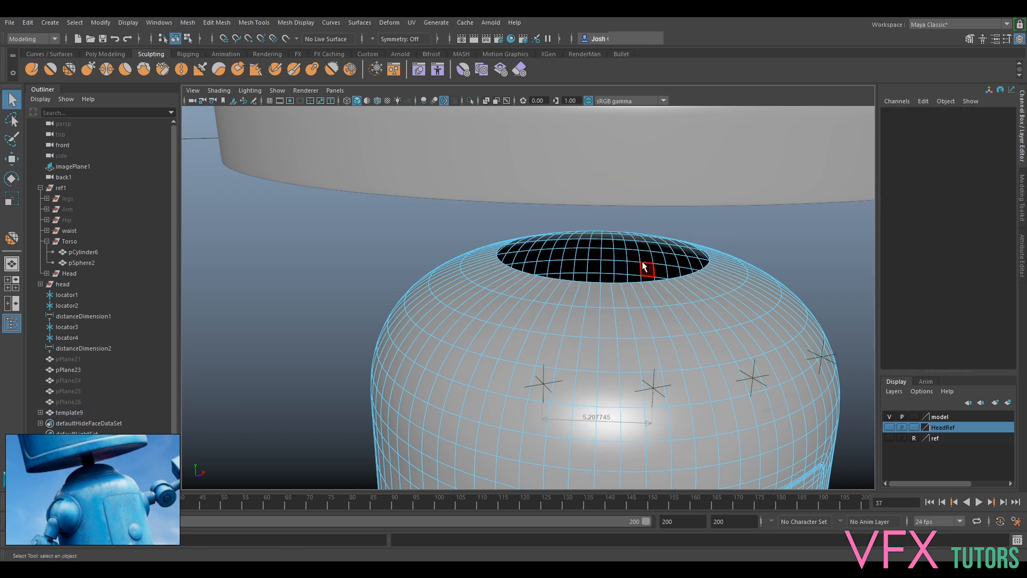
Step: Show the HeadRef layer, return the torso to object mode, and check the widened opening against the neck dome
left_click(889, 427)
left_click_drag(770, 370, 736, 341, "alt")
middle_click_drag(736, 341, 722, 341, "alt")
left_click_drag(723, 340, 701, 360, "alt")
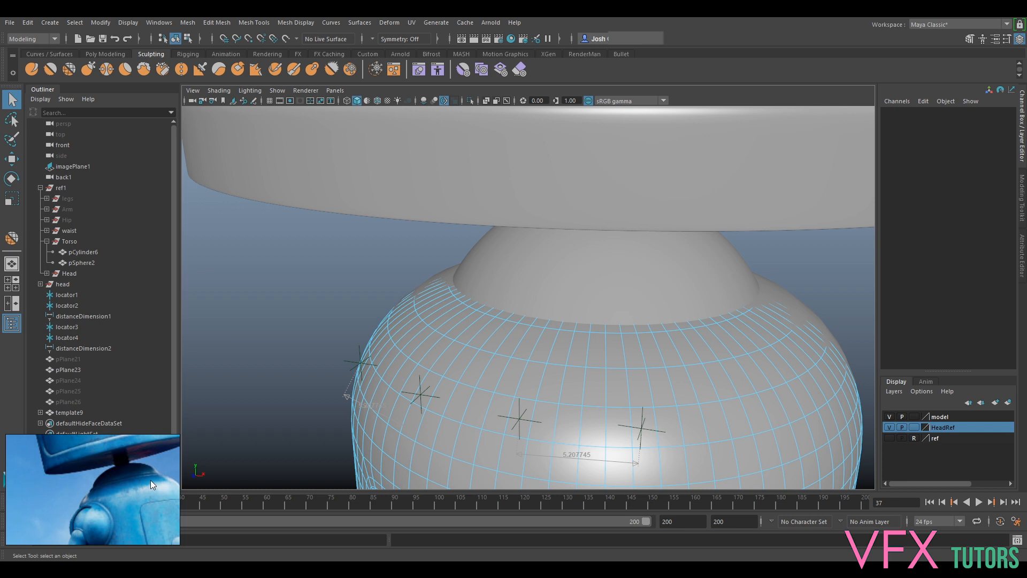
right_click_drag(750, 263, 793, 249)
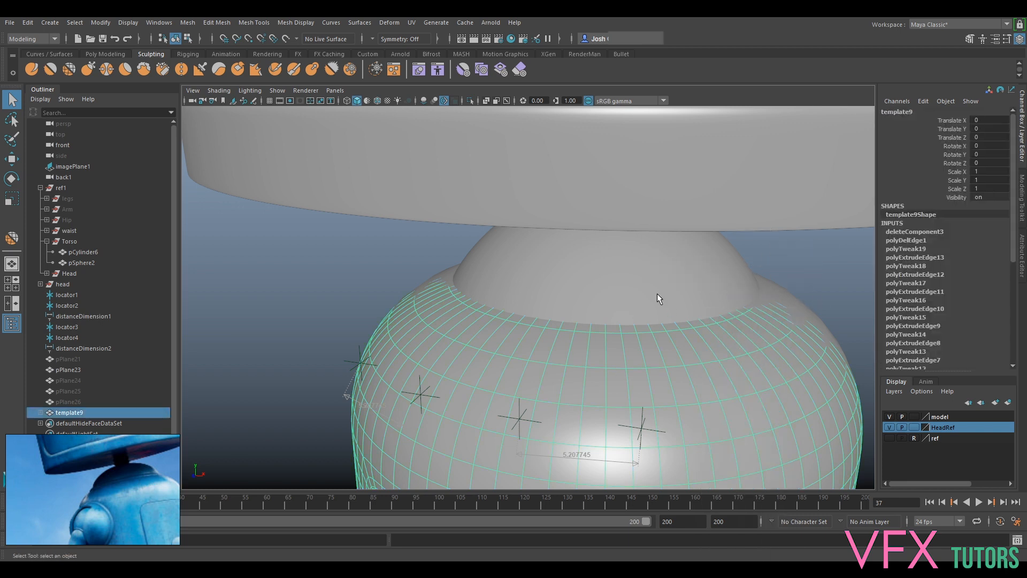
left_click(833, 298)
left_click_drag(749, 368, 733, 342, "alt")
left_click(733, 342)
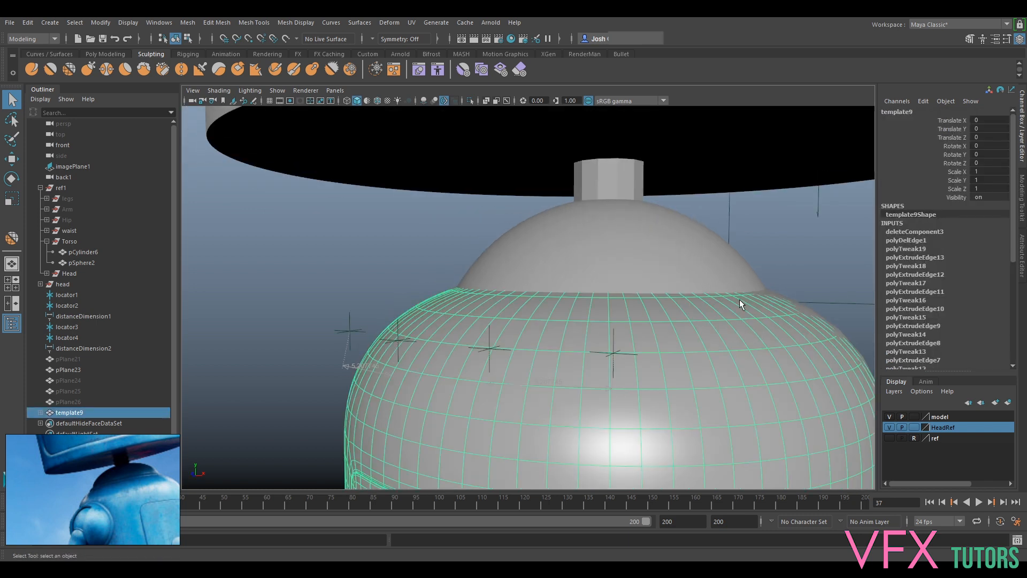
right_click_drag(739, 300, 676, 300, "alt")
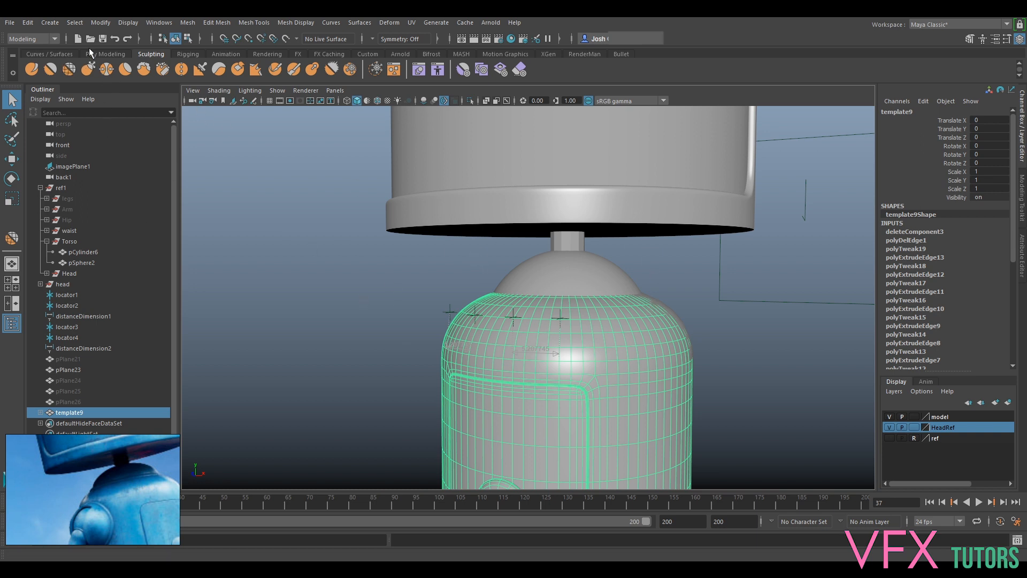
Step: Create a polygon sphere and scale it up uniformly to roughly the size of the reference neck dome
left_click(110, 54)
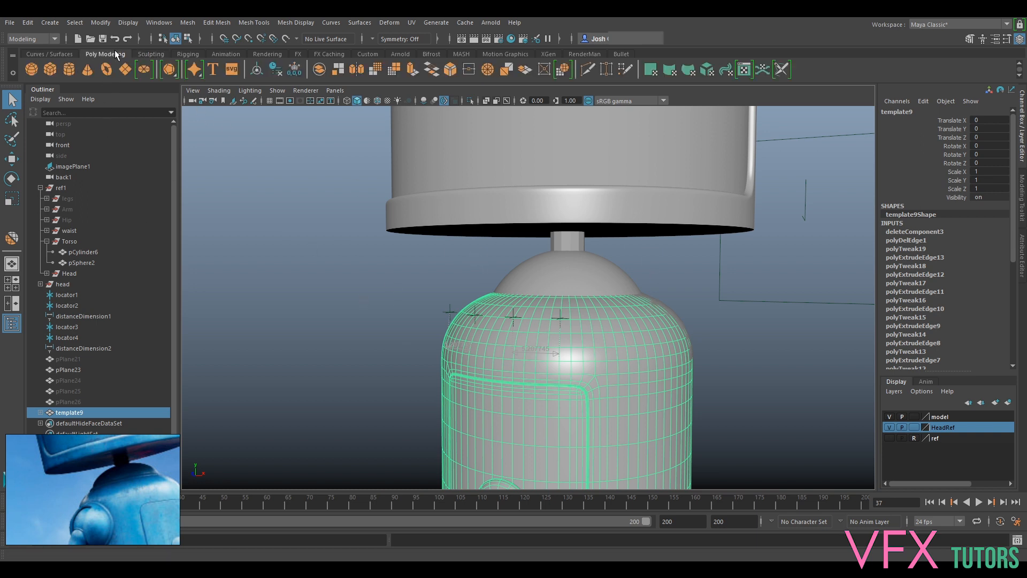
left_click(32, 69)
key("w")
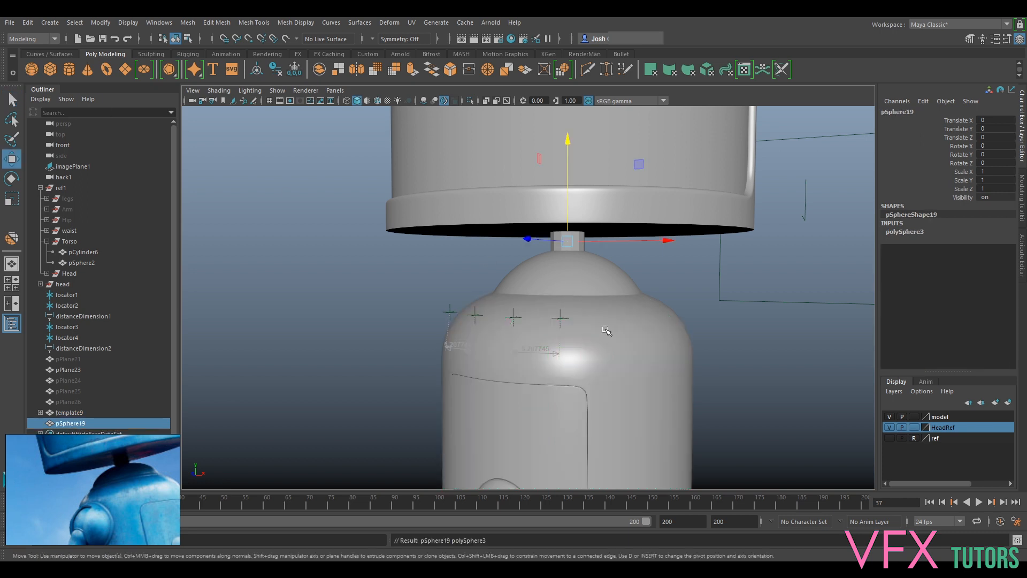
scroll(599, 342, "down", 3)
scroll(585, 334, "up", 4)
key("r")
left_click_drag(575, 230, 603, 332)
Step: Fit the sphere over the reference neck dome, at about -12.01 in Translate Y with a uniform scale of about 11.107
key("w")
key("r")
key("w")
mouse_move(575, 280)
left_mouse_down()
mouse_move(581, 307)
mouse_move(583, 295)
left_mouse_up()
key("r")
left_click_drag(576, 337, 577, 336)
key("w")
left_click_drag(576, 285, 556, 290)
key("ctrl+z")
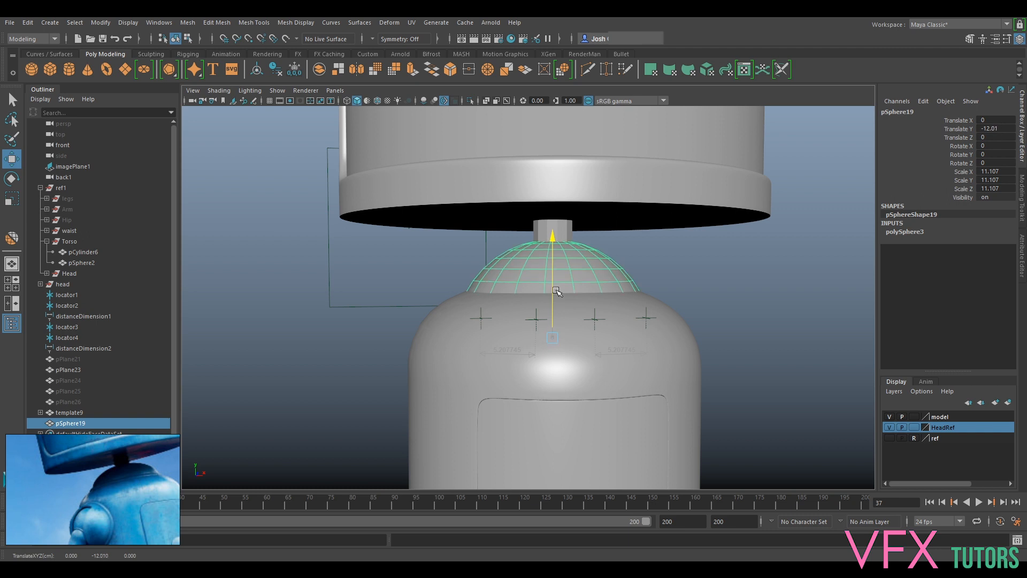
scroll(637, 275, "up", 2)
scroll(716, 268, "up", 2)
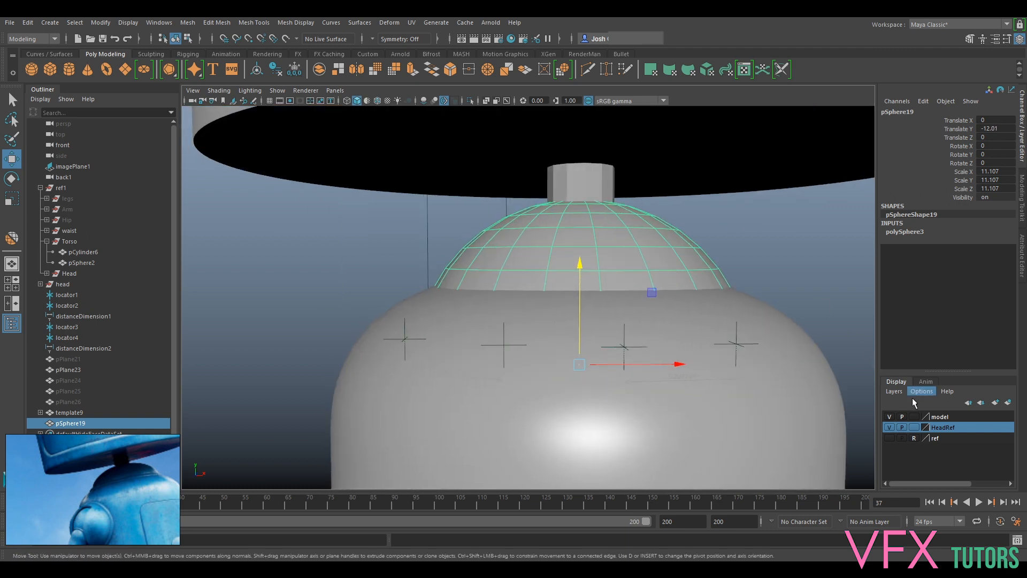
Step: Hide the HeadRef layer, isolate the sphere, and delete its lower faces so only the upper dome remains
left_click(889, 427)
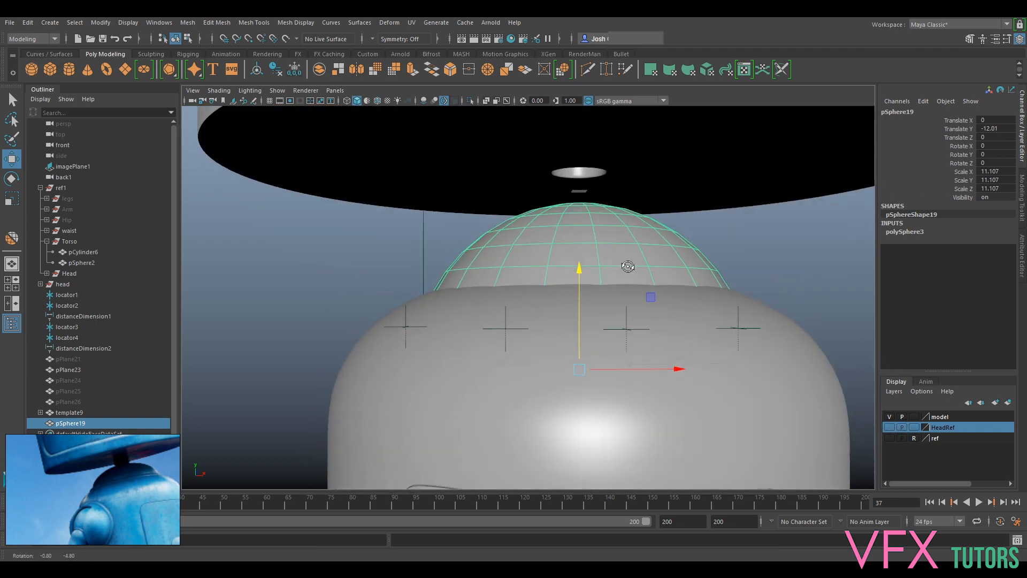
key("ctrl+1")
right_click_drag(559, 264, 560, 294)
left_click(554, 316)
left_click(554, 315)
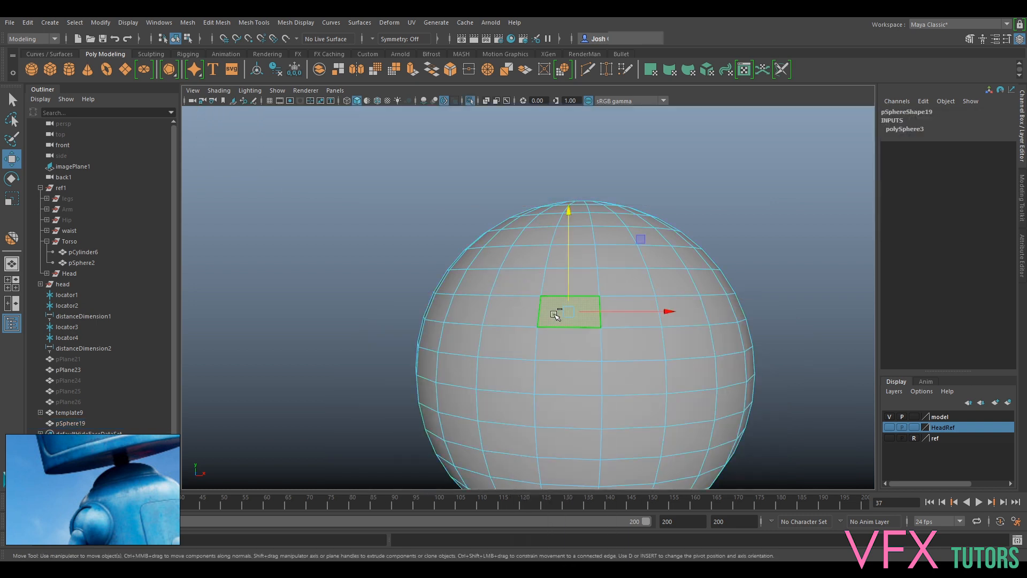
double_click(527, 319, "shift")
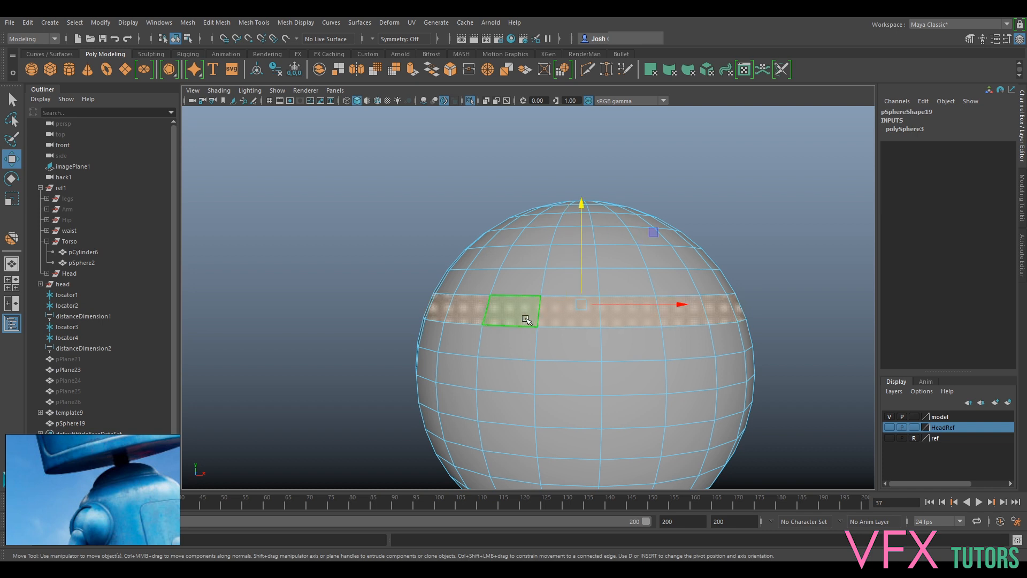
key("Delete")
double_click(609, 363)
key("Delete")
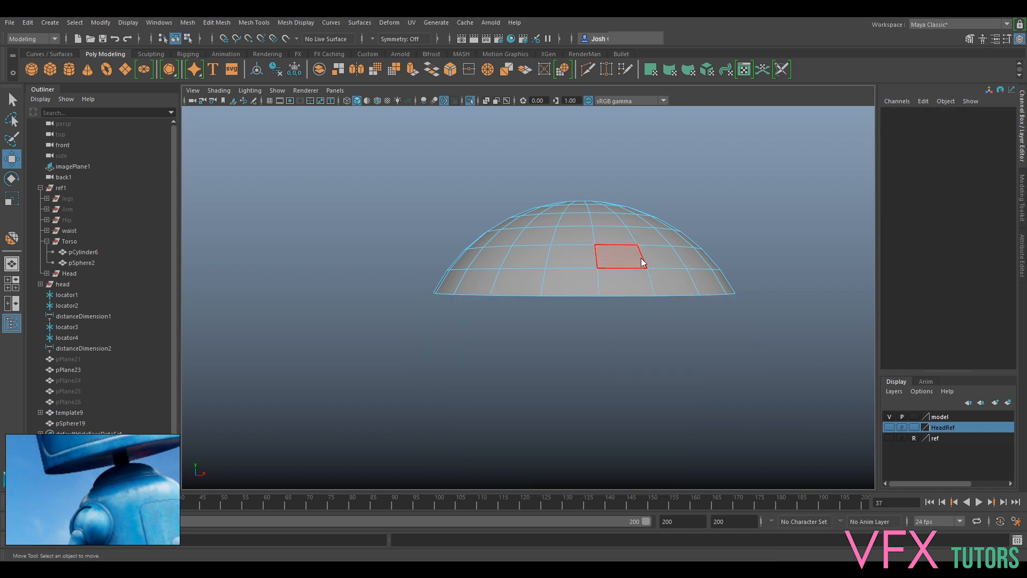
Step: Insert an edge loop just above the dome's bottom edge with Multi-Cut and scale it outward in X and Z by about 1.016
left_click(1022, 216)
left_click(918, 373)
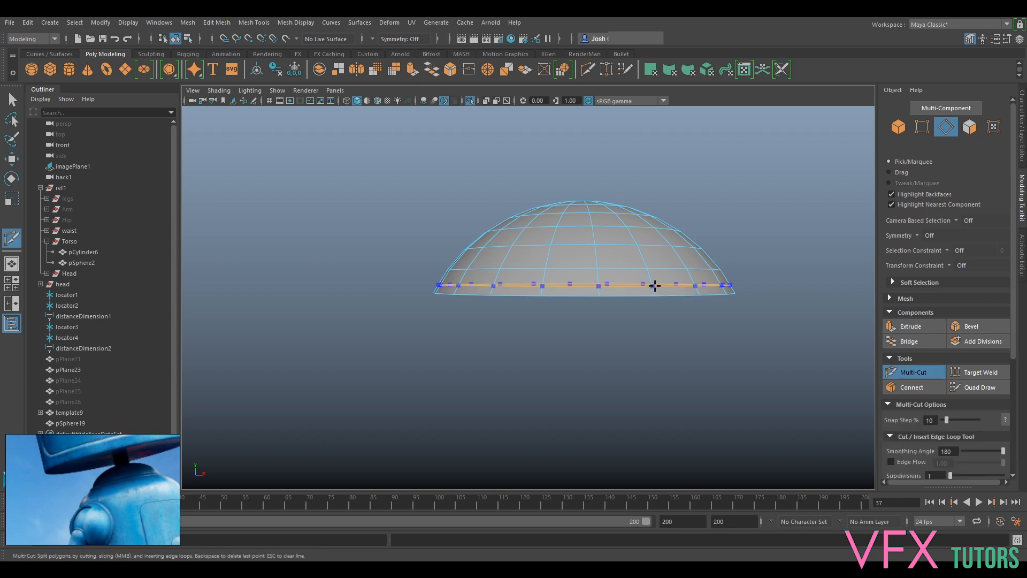
left_click(655, 283, "ctrl")
left_click(913, 371)
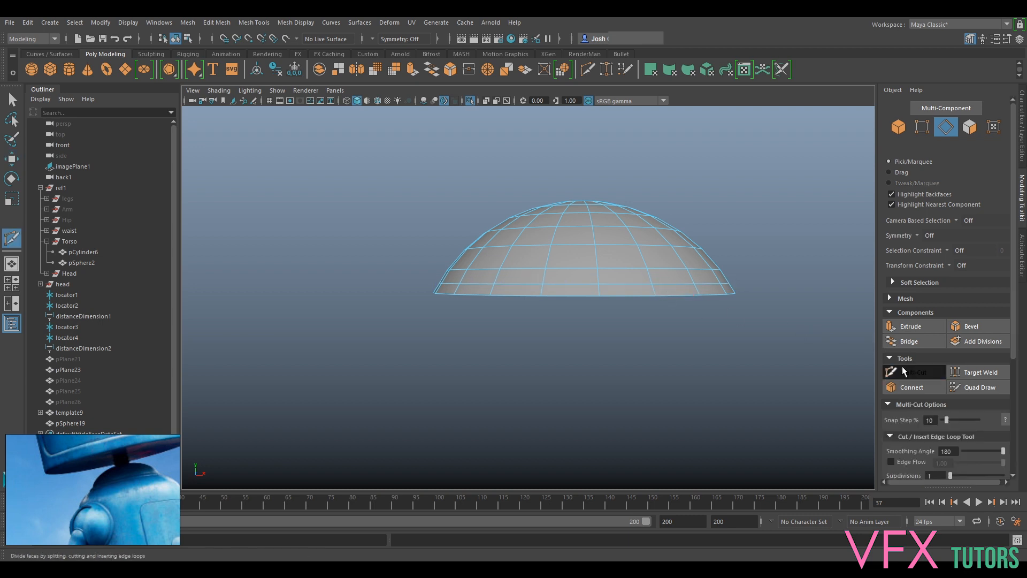
key("r")
left_click_drag(678, 282, 585, 280)
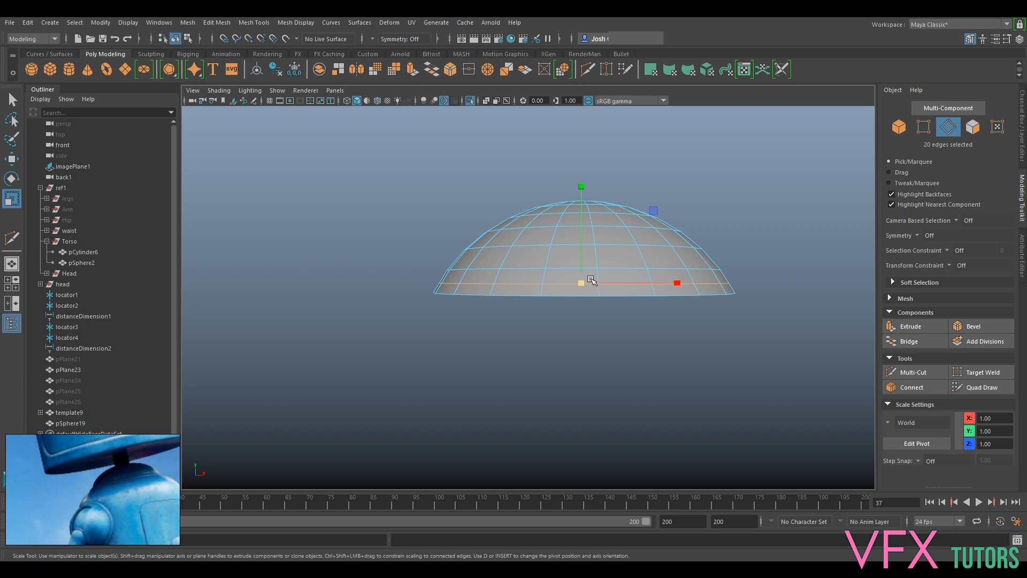
key("3")
left_click_drag(587, 285, 588, 285)
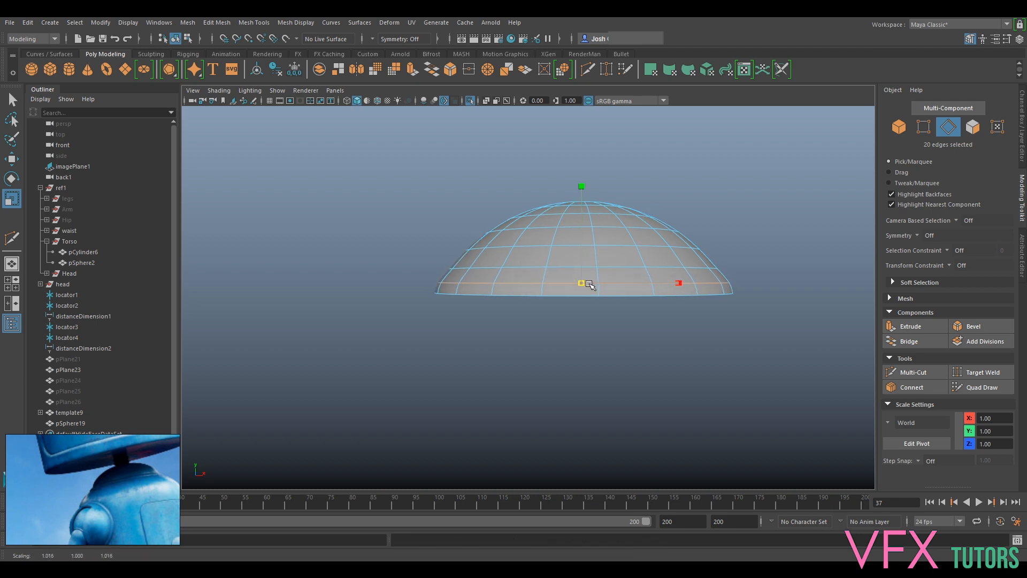
Step: Scale the four higher edge loops of the dome slightly in X and Z, one at a time, to refine its curvature
double_click(538, 269)
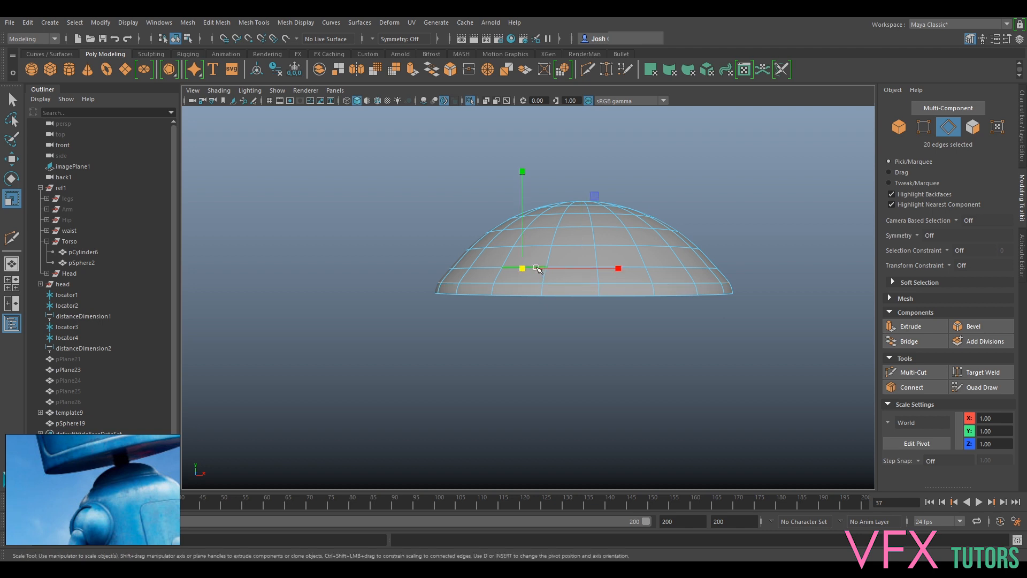
left_click_drag(580, 268, 587, 271)
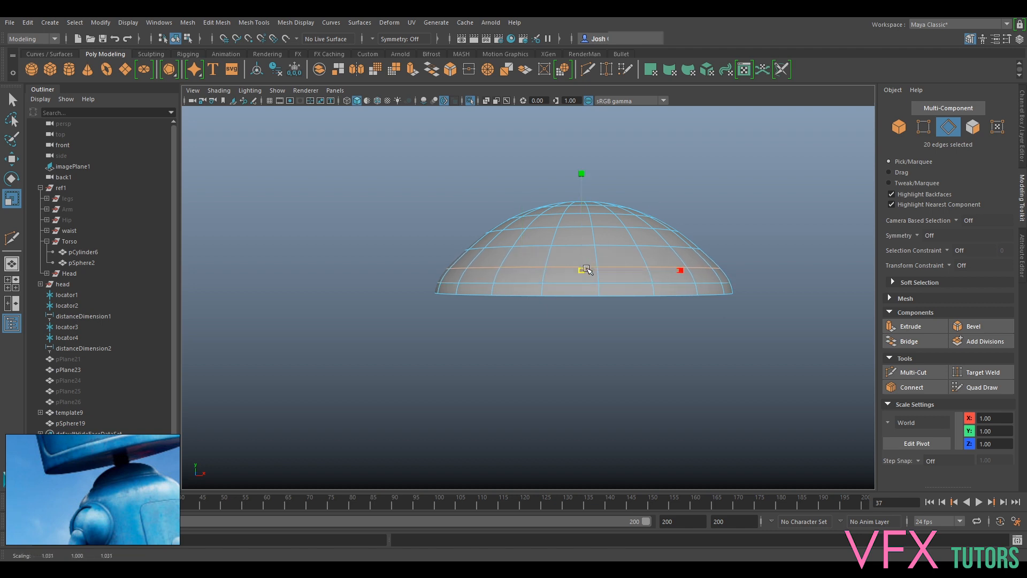
double_click(554, 248)
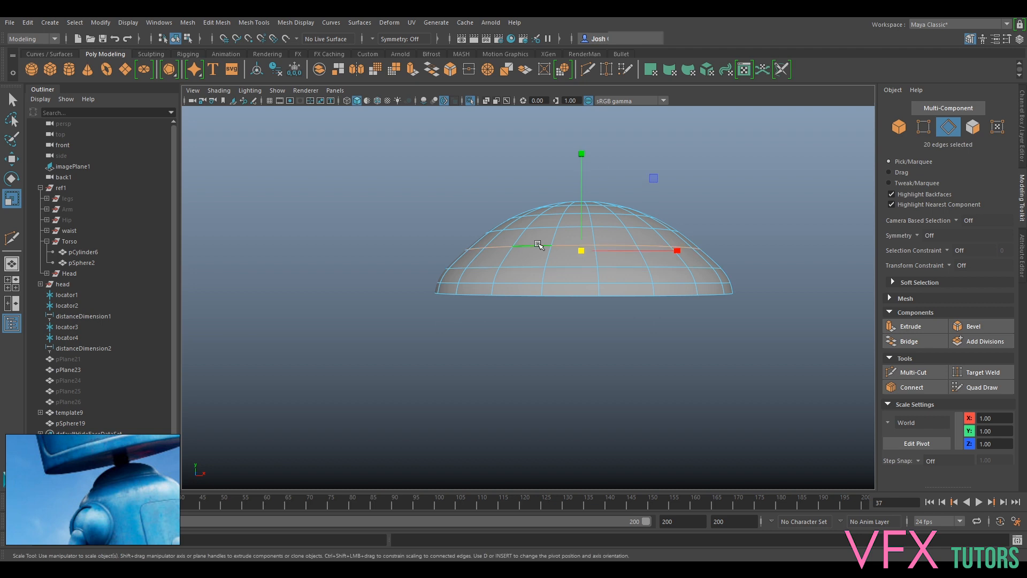
left_click_drag(582, 250, 583, 251)
double_click(550, 228)
left_click_drag(583, 233, 587, 236)
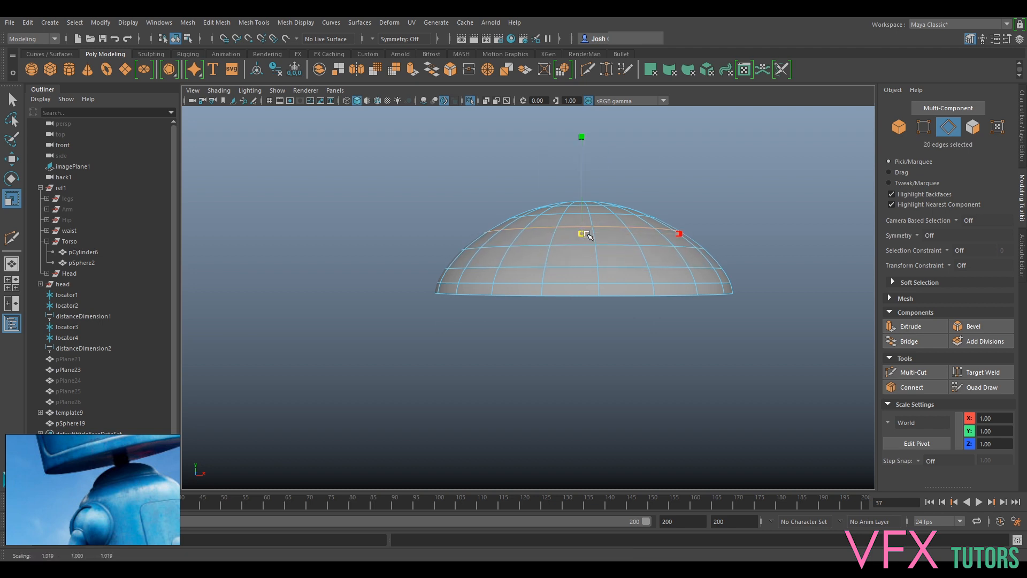
double_click(553, 213)
left_click_drag(585, 219, 582, 223)
Step: Return the dome to object mode, end its isolation, and check how it sits on the torso's top opening
right_click_drag(582, 263, 623, 248)
left_click_drag(583, 272, 582, 273)
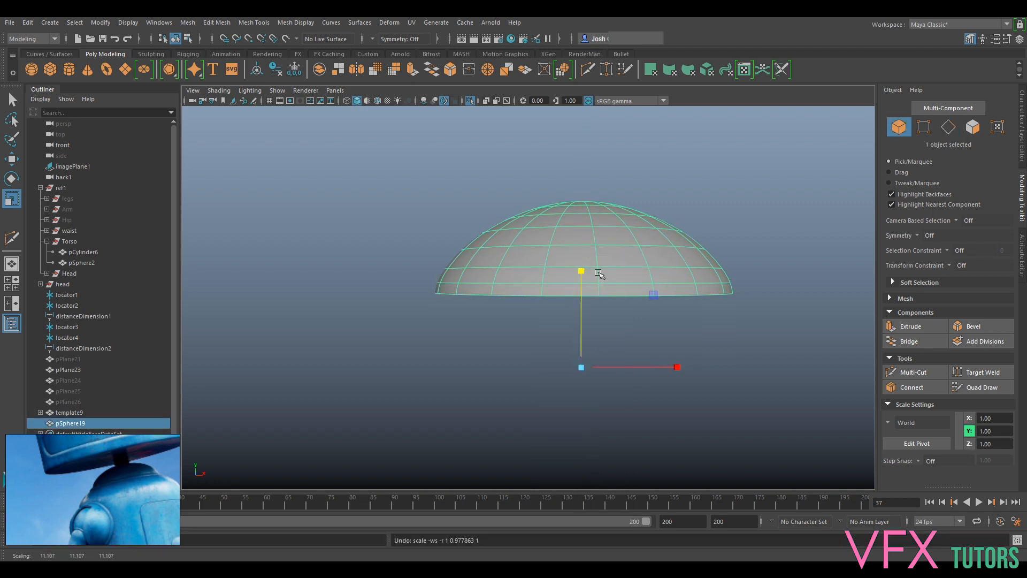
key("ctrl+1")
left_click_drag(535, 285, 570, 296, "alt")
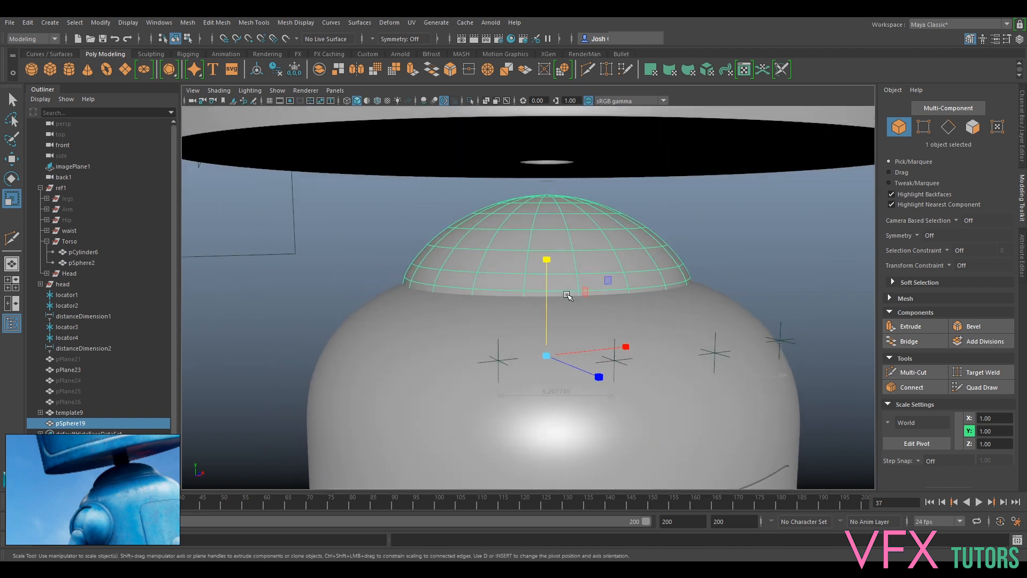
Step: Isolate the dome, adjust the scale of its bottom border edge loop, and return it to object mode with the torso visible
key("ctrl+1")
right_click_drag(545, 289, 539, 236)
double_click(527, 302)
left_click_drag(543, 288, 596, 280)
key("ctrl+1")
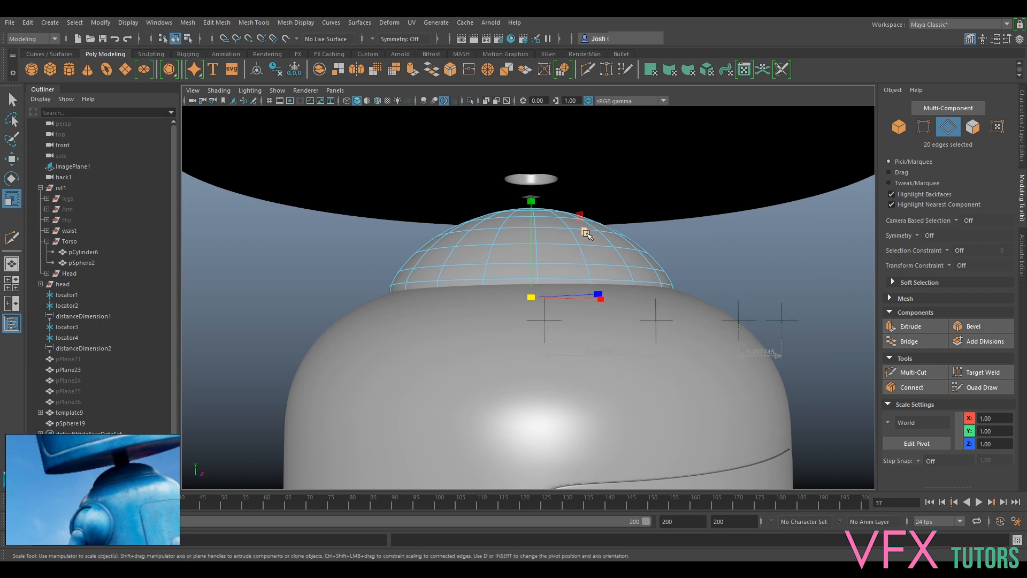
left_click_drag(587, 234, 576, 247, "alt")
right_click_drag(575, 248, 630, 231)
left_click_drag(535, 296, 838, 302, "alt")
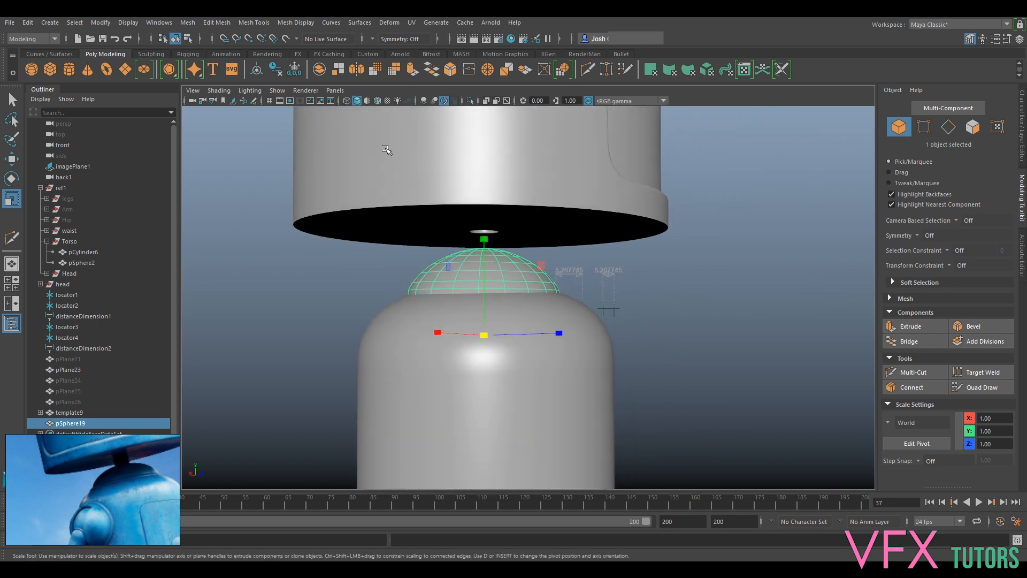
Step: Switch to an orthographic profile view, select the torso, turn on the grid, and examine where its top edge meets the dome
left_click(340, 95)
mouse_move(406, 123)
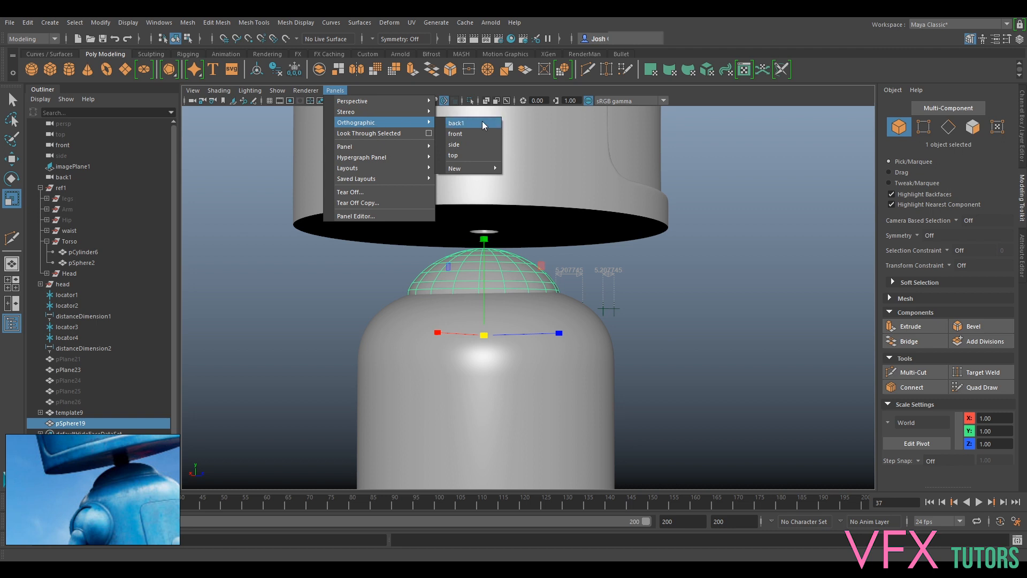
left_click(467, 135)
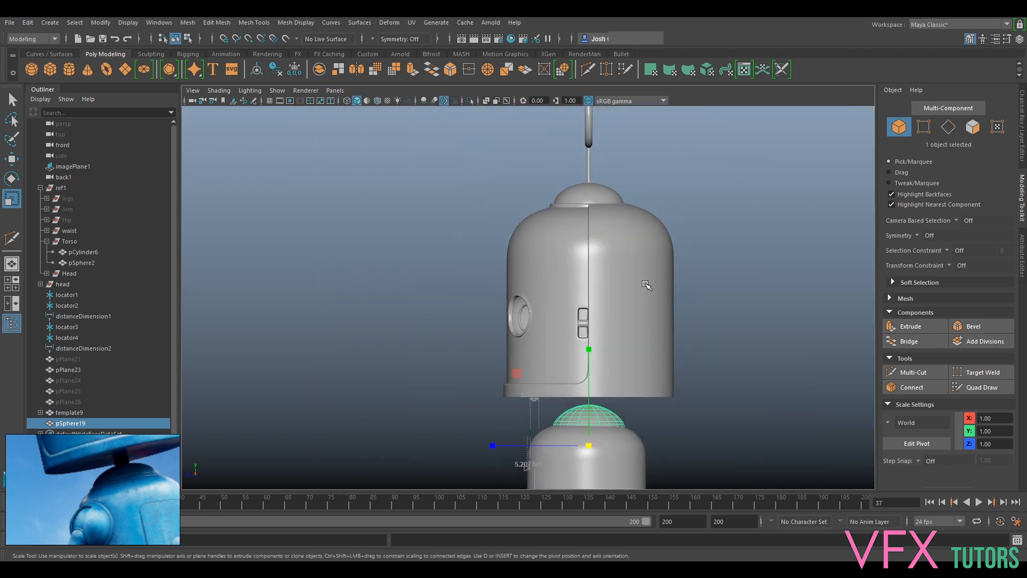
key("f")
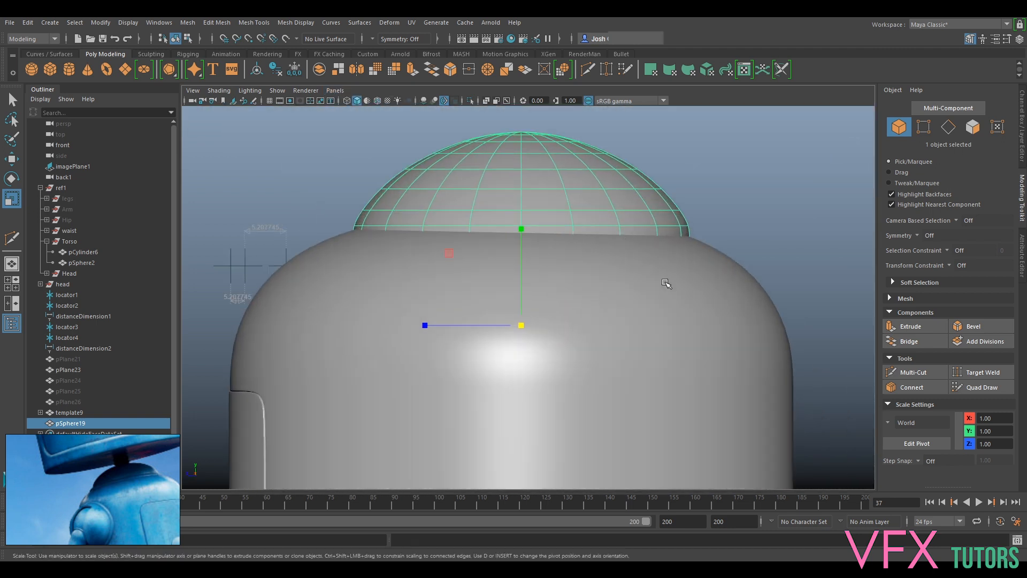
left_click(612, 278)
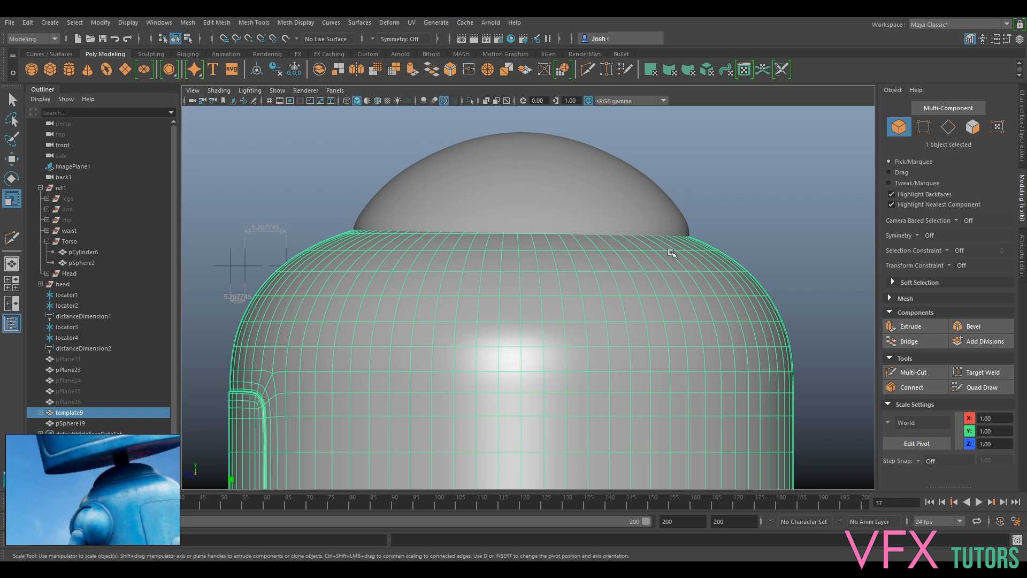
scroll(659, 196, "down", 3)
left_click(270, 101)
middle_click_drag(603, 326, 613, 318, "alt")
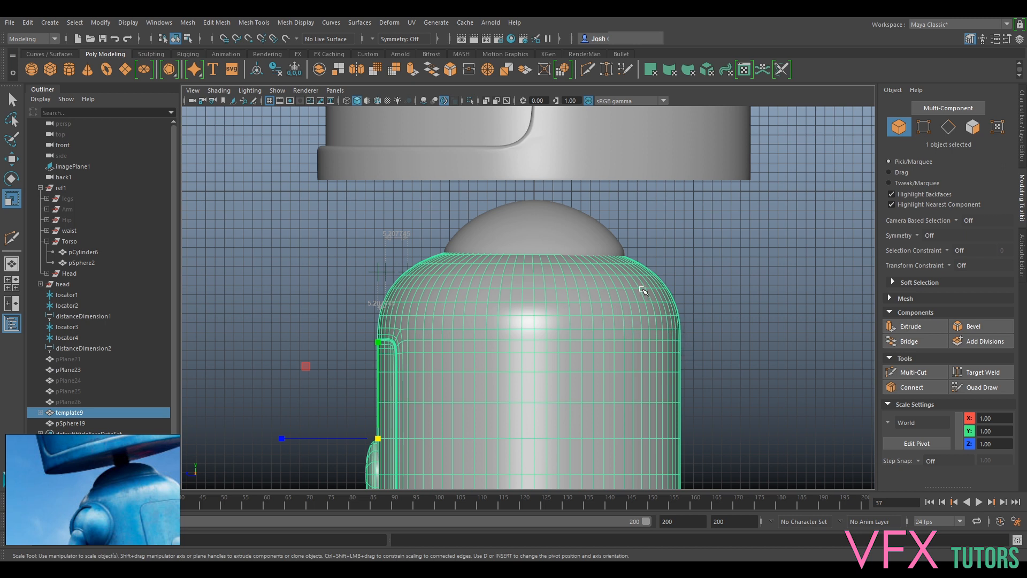
scroll(642, 270, "up", 5)
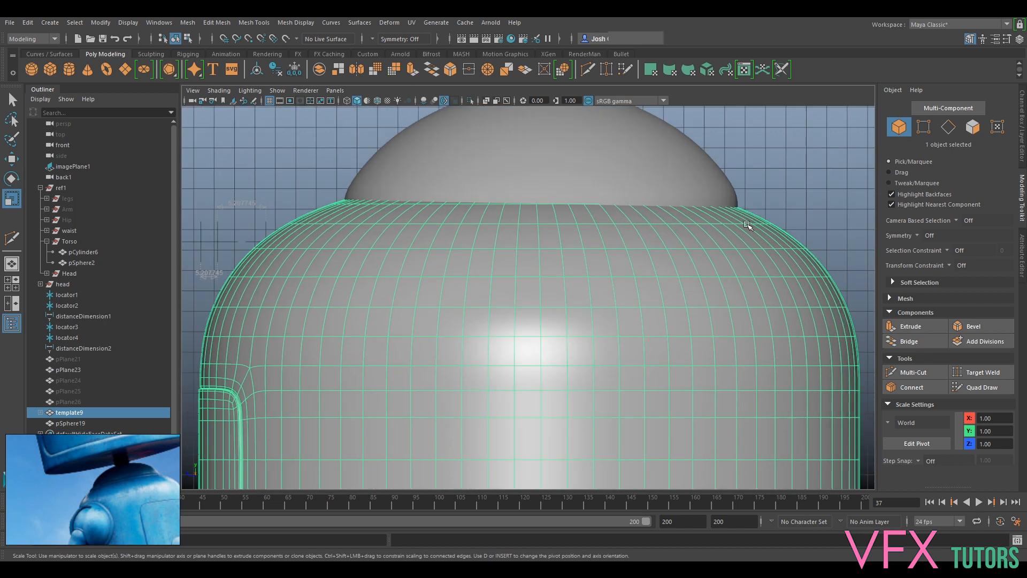
Step: Move the torso's pivot horizontally onto the dome's vertical centre line and turn on Wireframe on Shaded
scroll(707, 245, "down", 5)
left_click(563, 189)
left_click(572, 304)
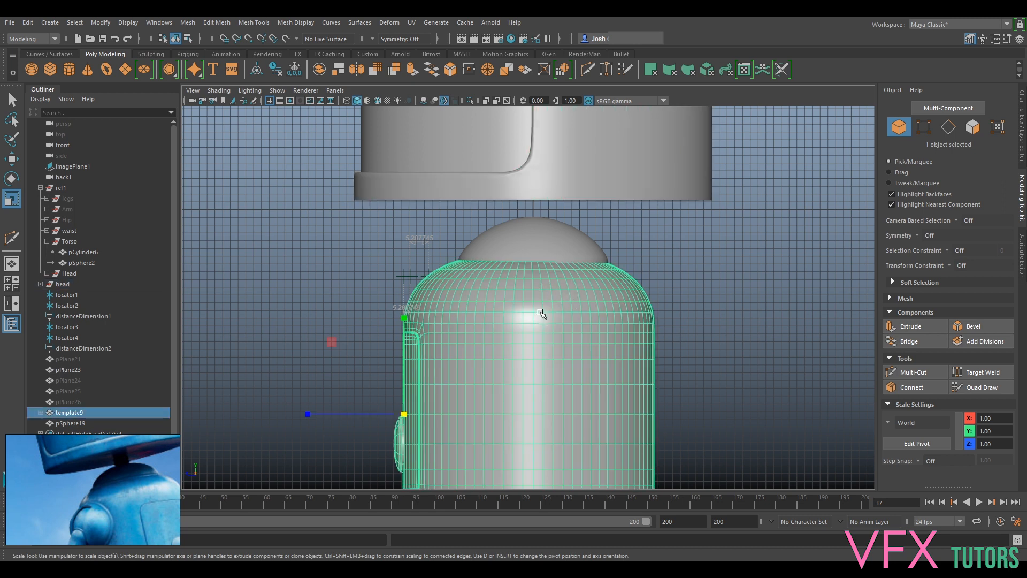
key("d")
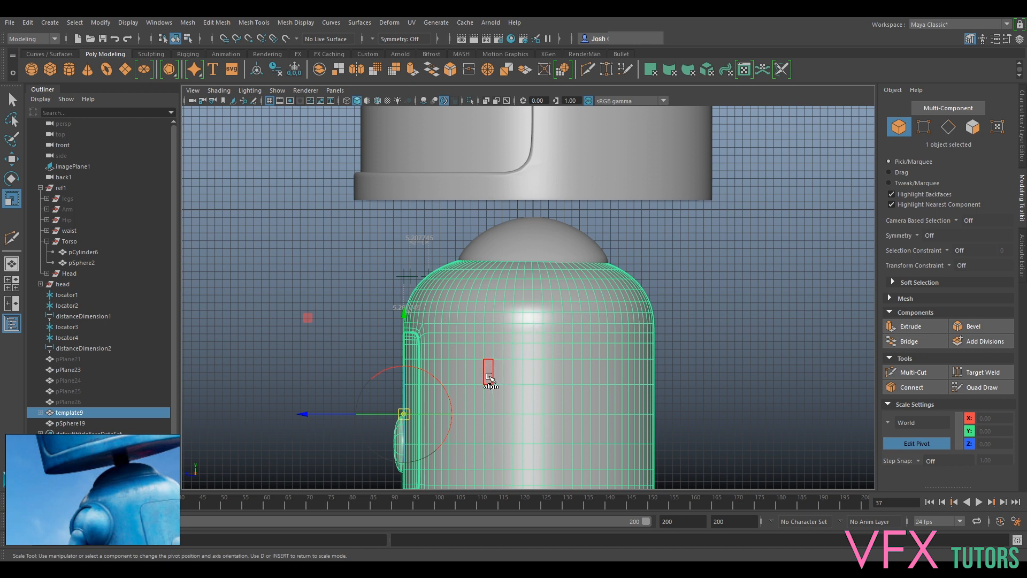
left_click_drag(394, 416, 533, 417)
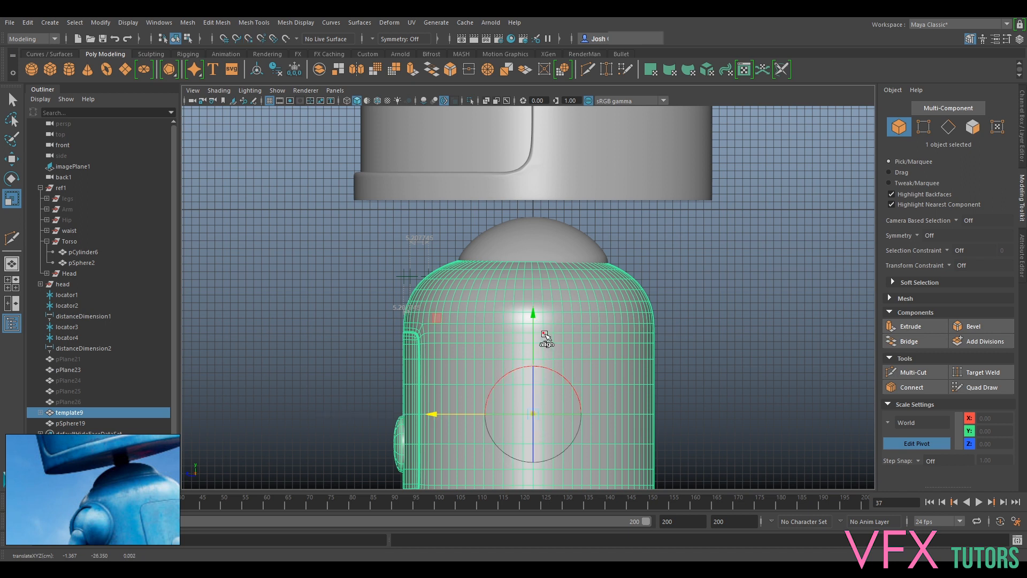
left_click(224, 93)
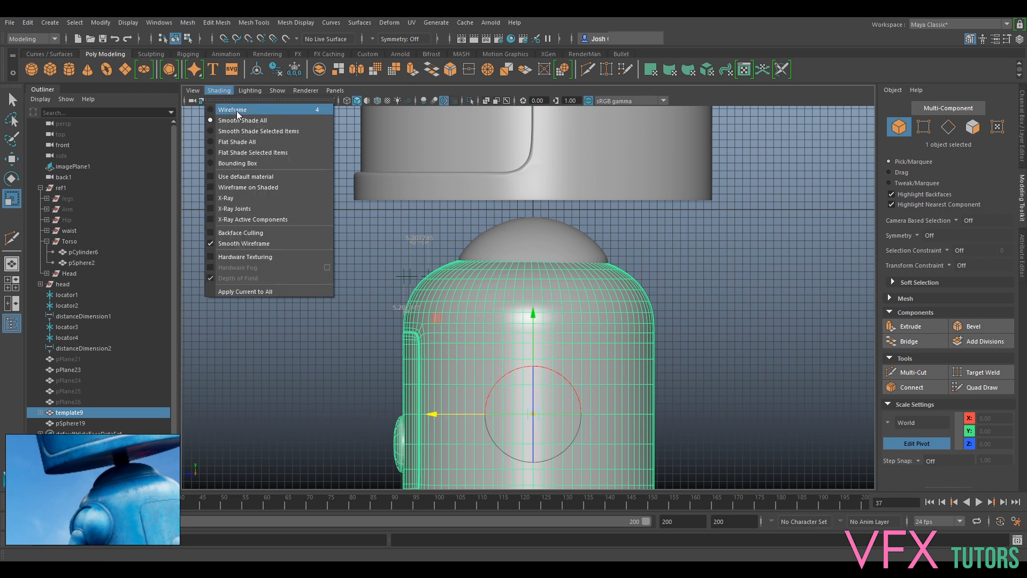
left_click(232, 189)
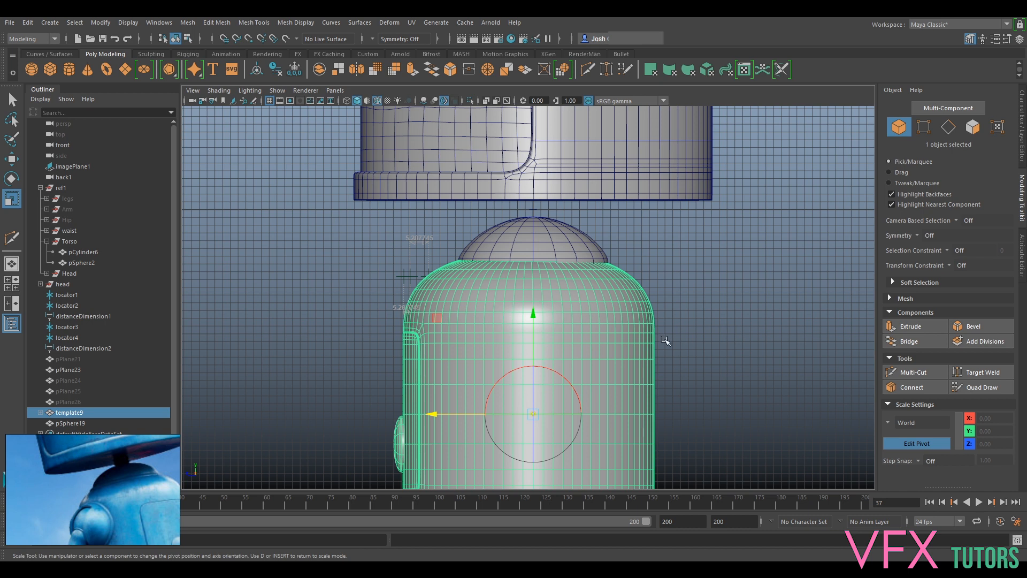
scroll(637, 326, "up", 3)
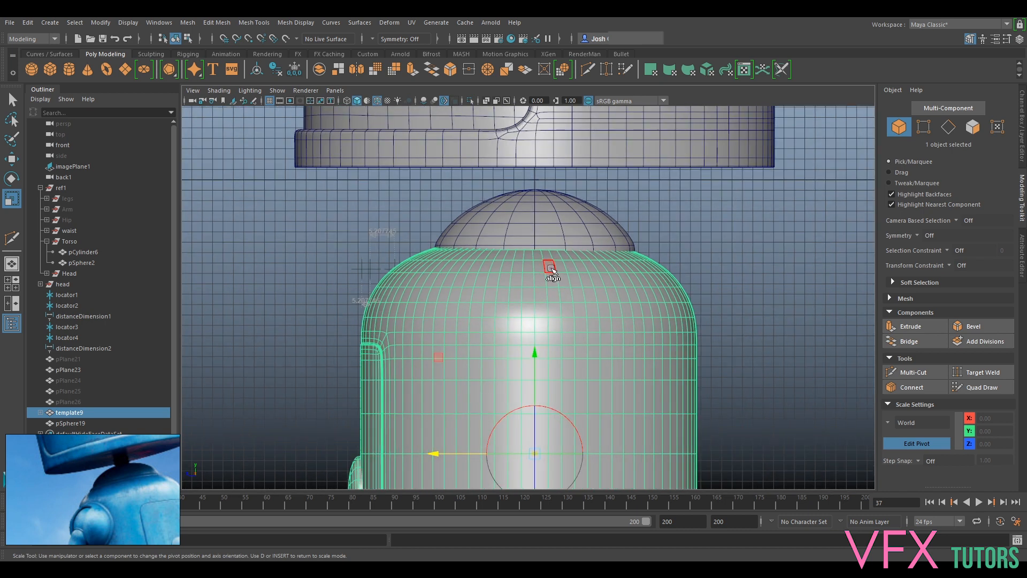
key("Insert")
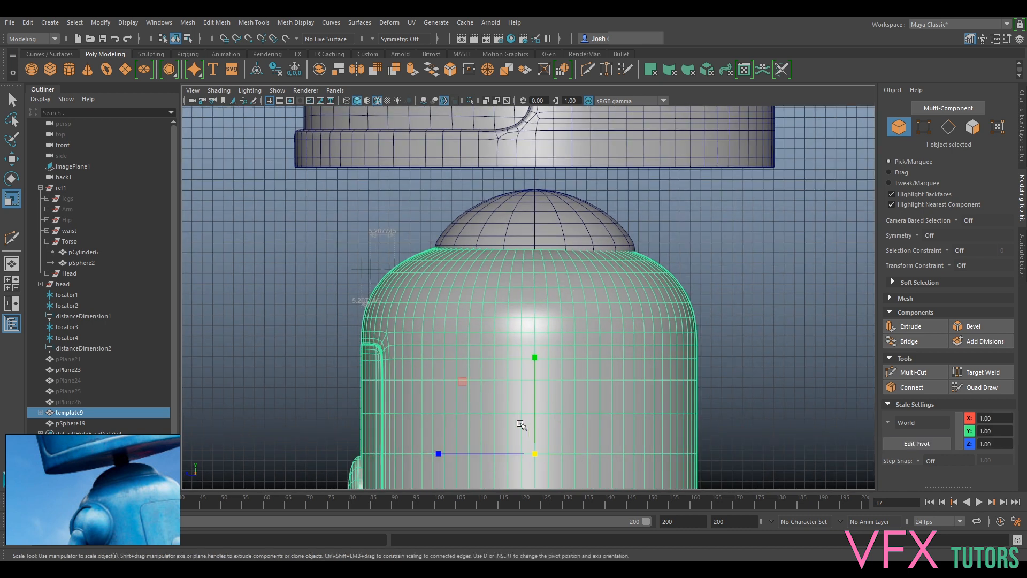
Step: Try to move the torso along Z onto the dome's centre line with vertex snapping
key("w")
key("v")
left_click(500, 451)
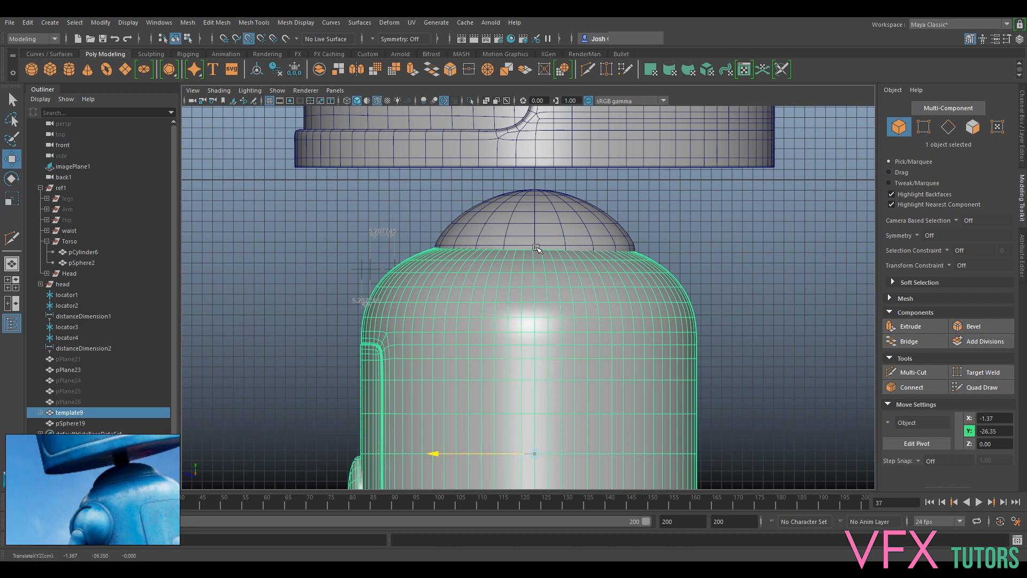
key("ctrl+z")
left_click(359, 300)
left_click(391, 268)
left_click(300, 268)
left_click(394, 324)
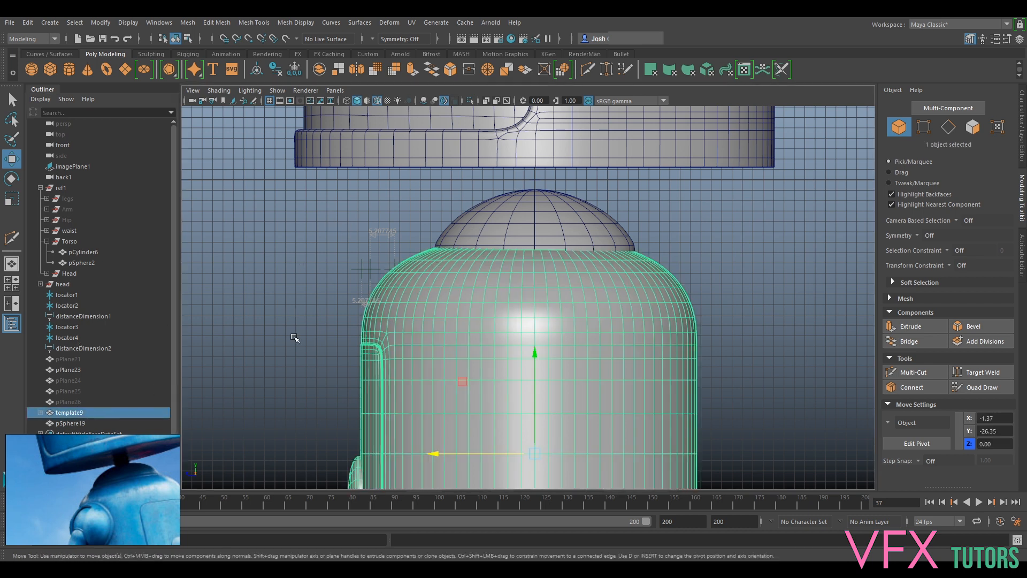
Step: Snap the torso along Z to the dome's vertical centre line and turn off the dome's smooth mesh preview
left_click(478, 451)
left_click_drag(478, 445, 493, 414)
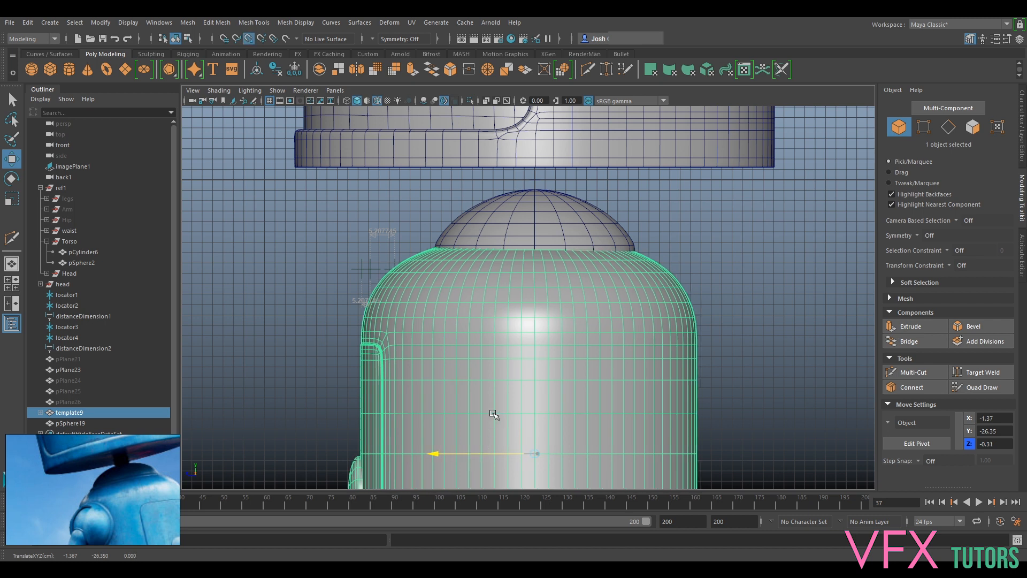
left_click(559, 216)
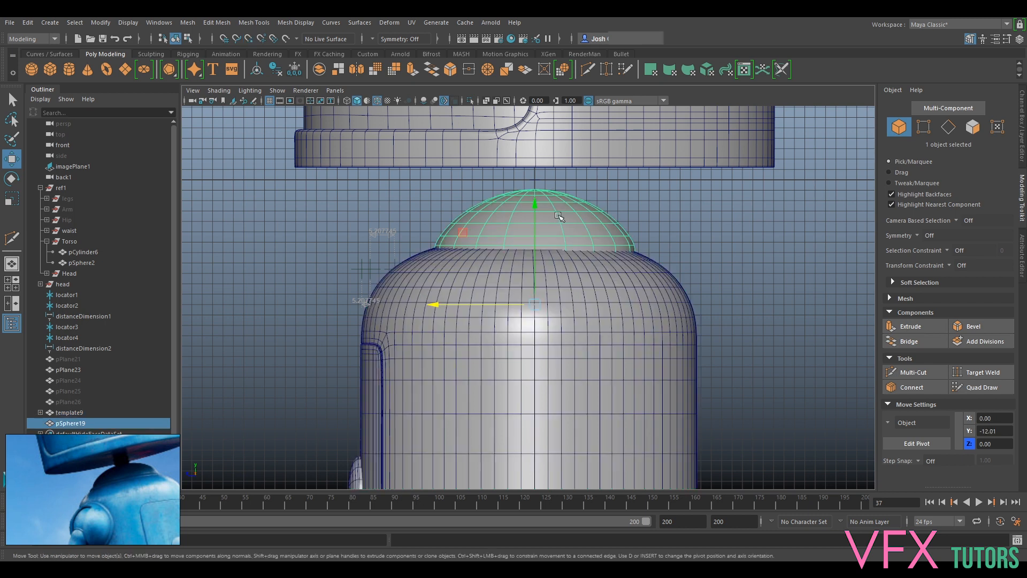
key("1")
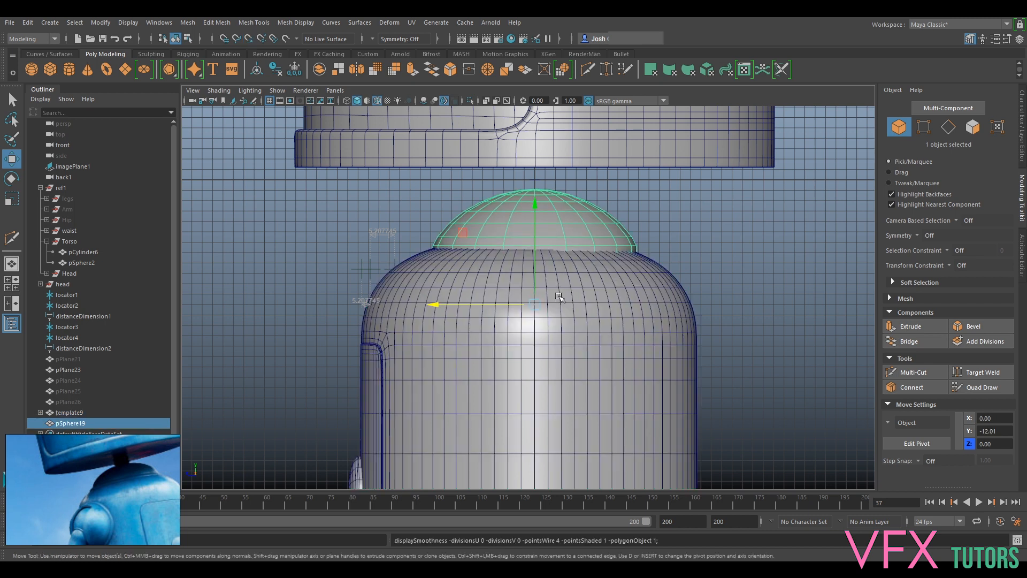
Step: Select the torso, switch to the perspective view and display the torso without smooth mesh preview
scroll(559, 297, "up", 5)
left_click(586, 241)
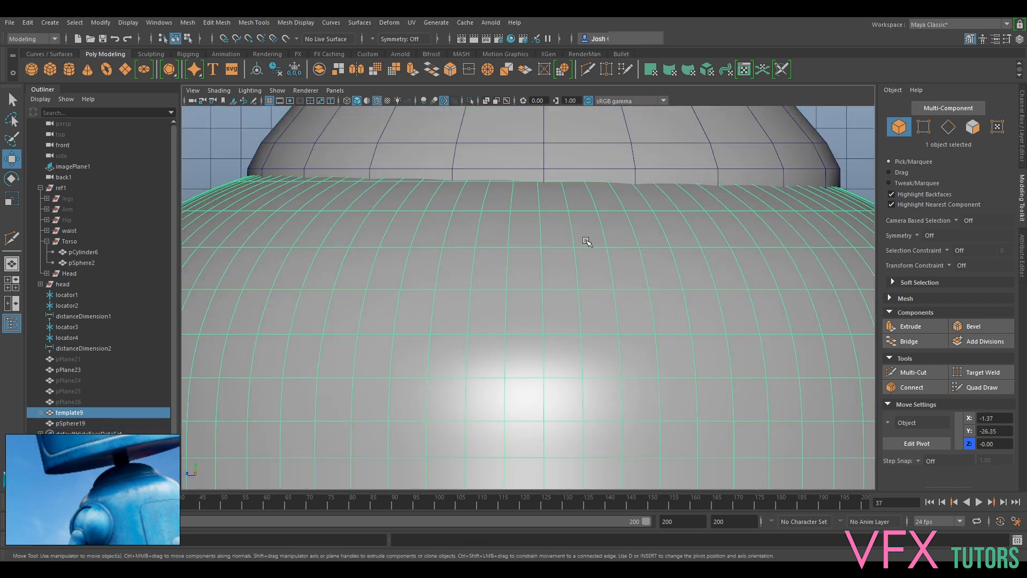
left_click(334, 90)
mouse_move(347, 101)
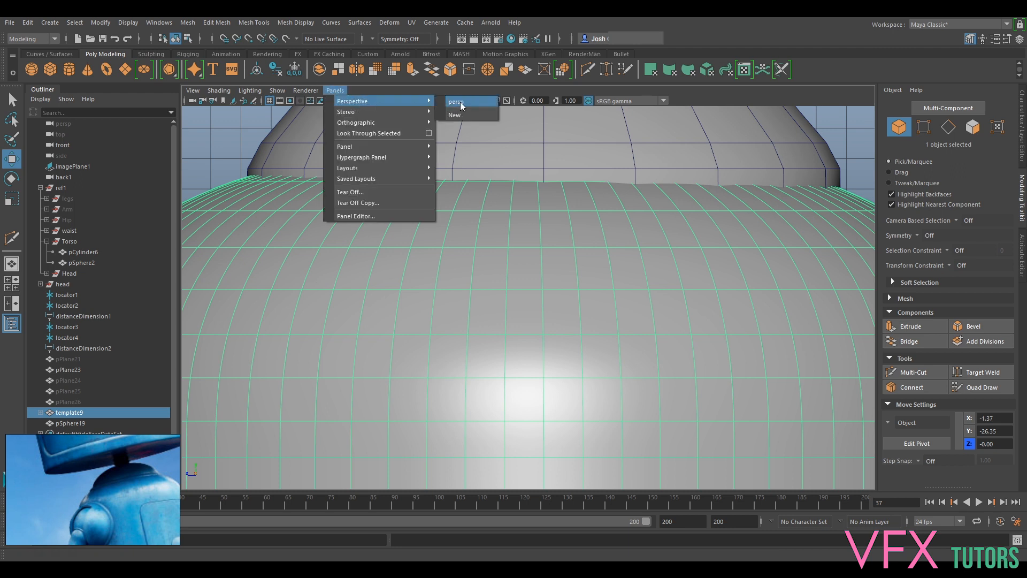
left_click(461, 102)
scroll(460, 161, "down", 5)
left_click_drag(455, 176, 502, 202, "alt")
key("f")
scroll(474, 183, "up", 5)
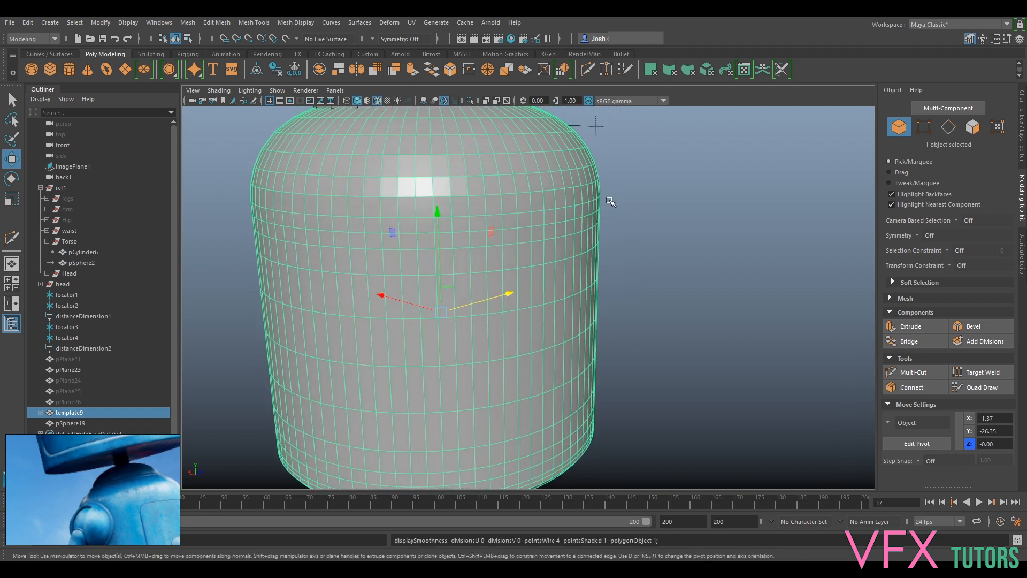
left_click_drag(610, 202, 584, 188, "alt")
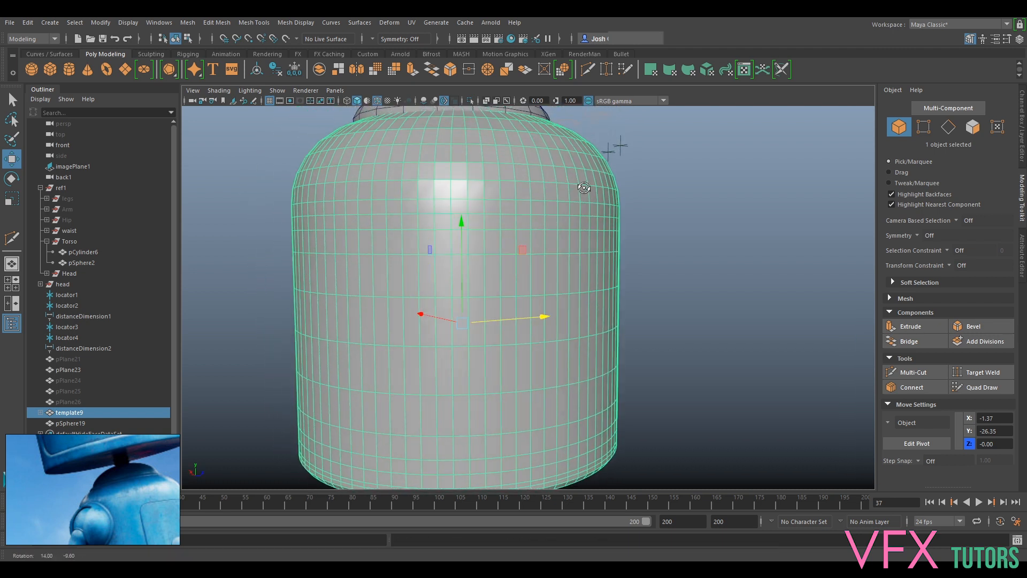
middle_click_drag(539, 227, 553, 328, "alt")
left_click_drag(461, 297, 420, 311, "alt")
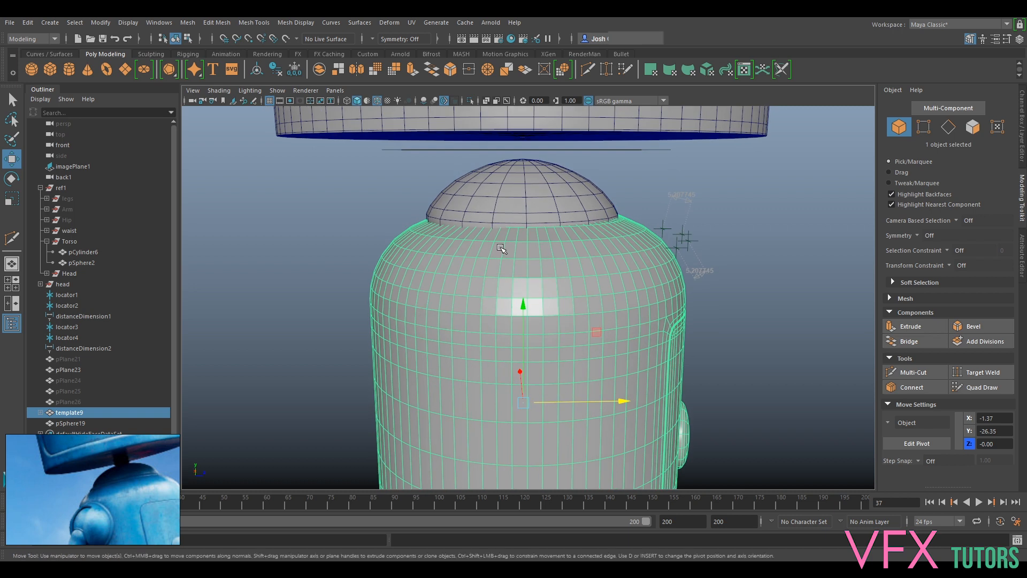
Step: Snap the torso's pivot onto a centre vertex of the edge ring just below the dome and leave pivot editing
key("d")
key("v")
left_click_drag(521, 407, 523, 246)
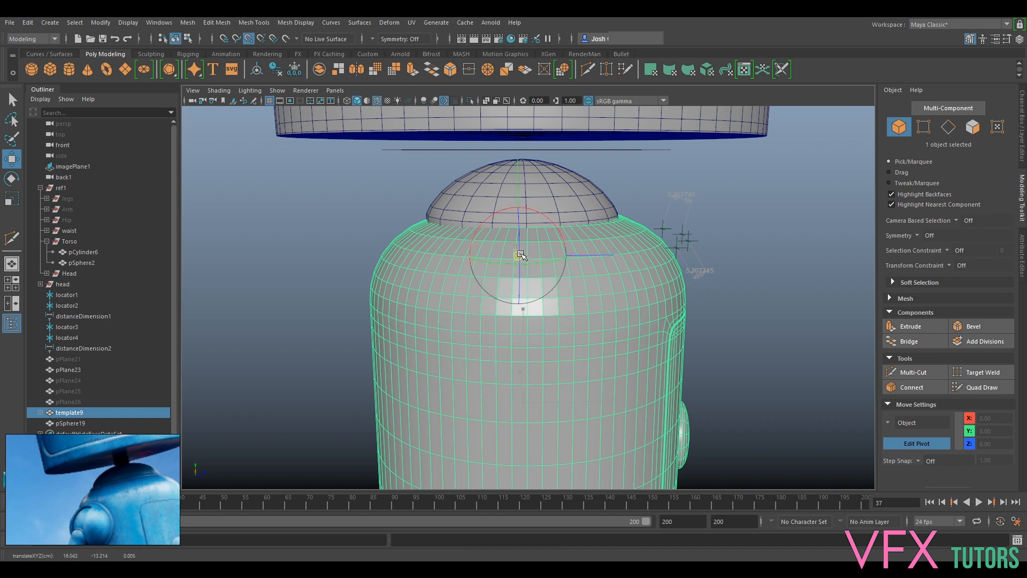
left_click_drag(602, 258, 603, 286, "alt")
scroll(589, 272, "up", 5)
middle_click_drag(577, 260, 579, 327, "alt")
scroll(580, 327, "up", 3)
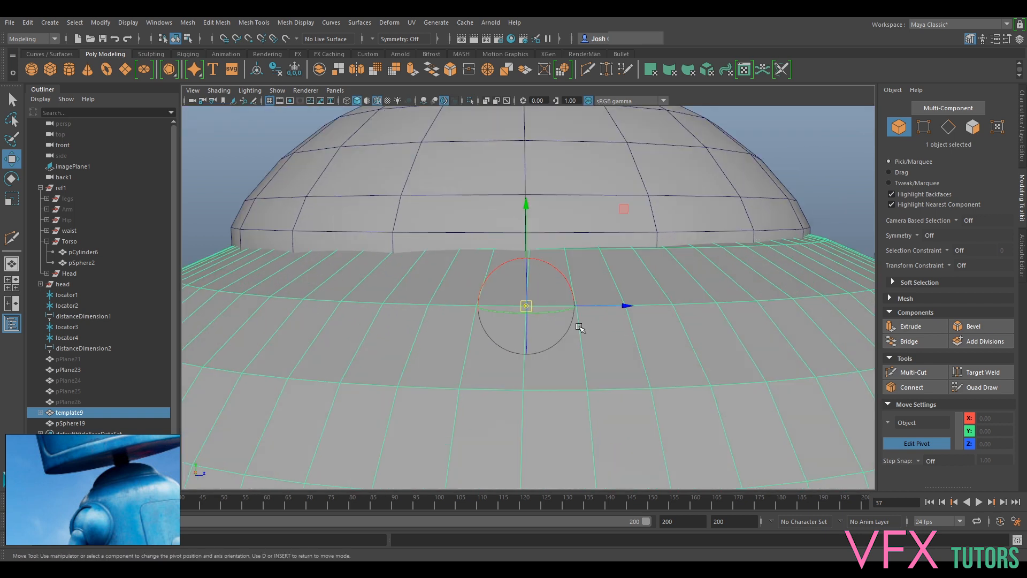
key("Insert")
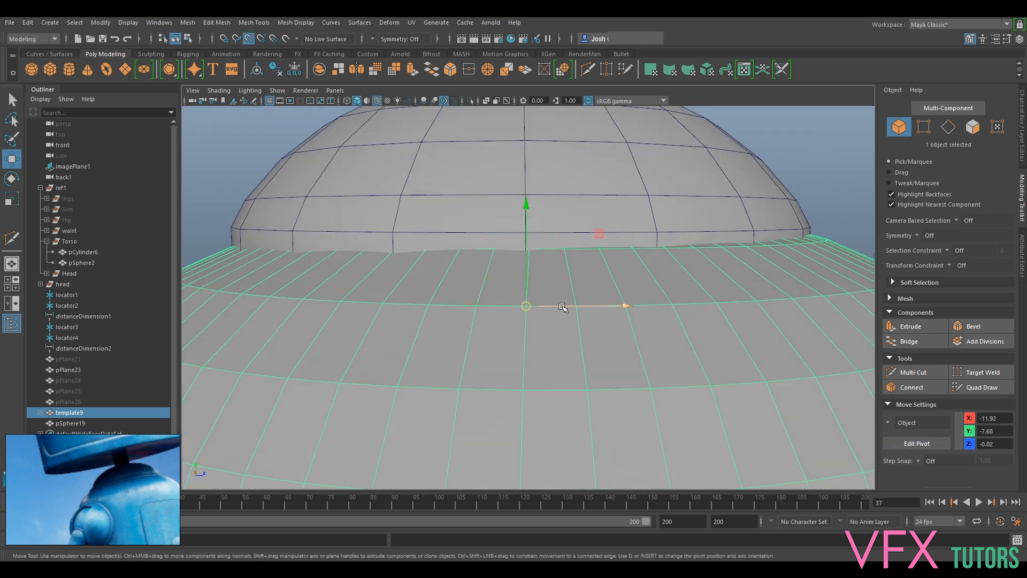
Step: Move the torso to -0.09 in Z and -12.02 in X to line it up with the dome
left_click_drag(559, 303, 538, 267)
left_click_drag(523, 230, 524, 231)
left_click_drag(557, 309, 588, 333)
scroll(617, 325, "up", 2)
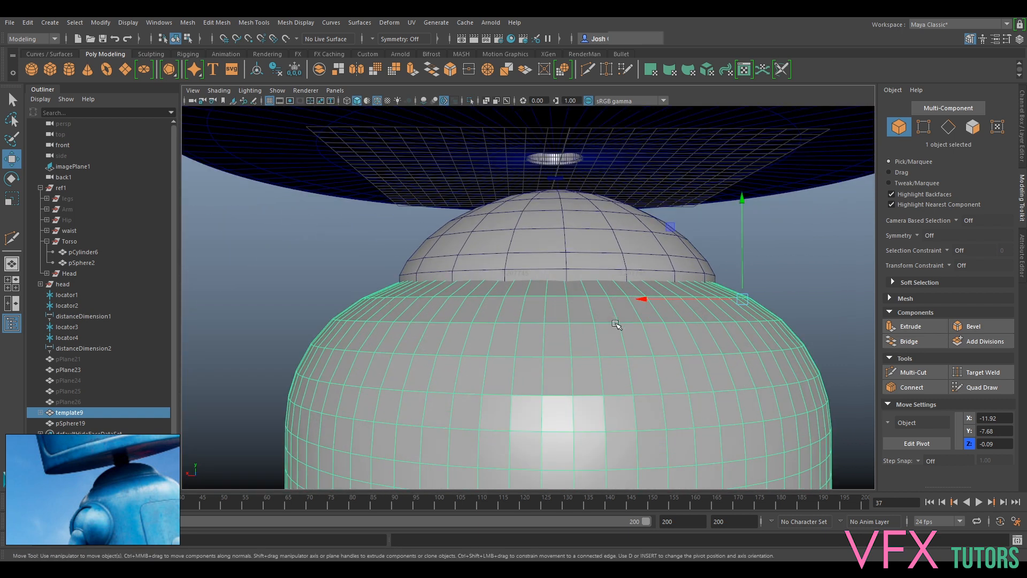
left_click_drag(653, 298, 538, 314)
scroll(538, 314, "down", 5)
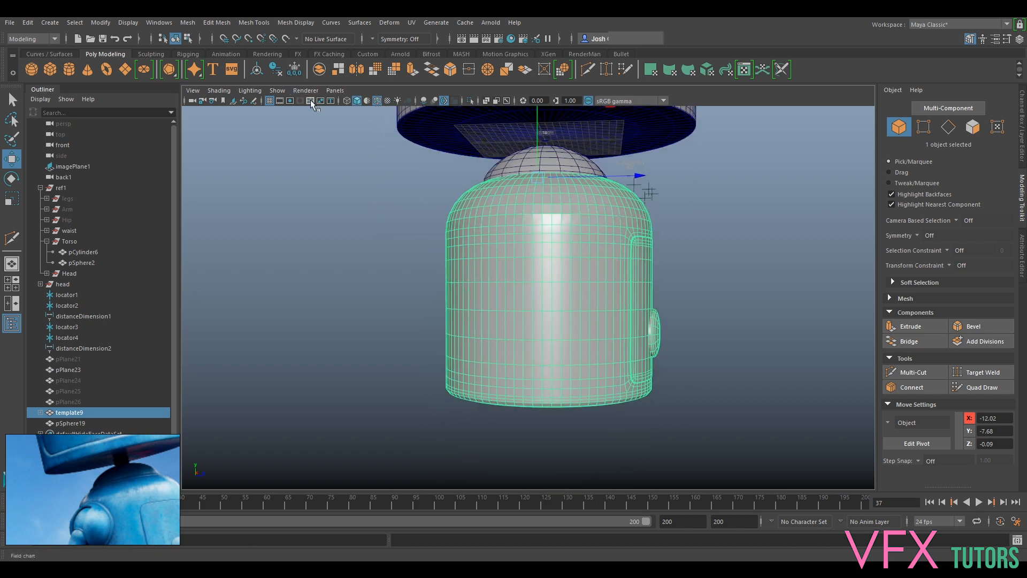
Step: Display the scene in wireframe and switch to the side orthographic view
left_click(231, 90)
left_click(229, 106)
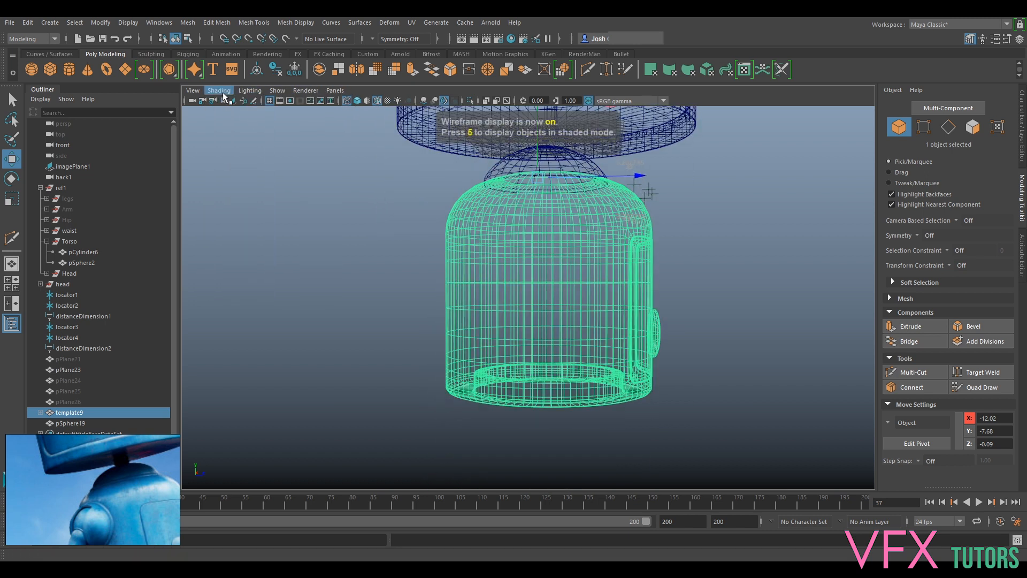
left_click(336, 90)
mouse_move(381, 122)
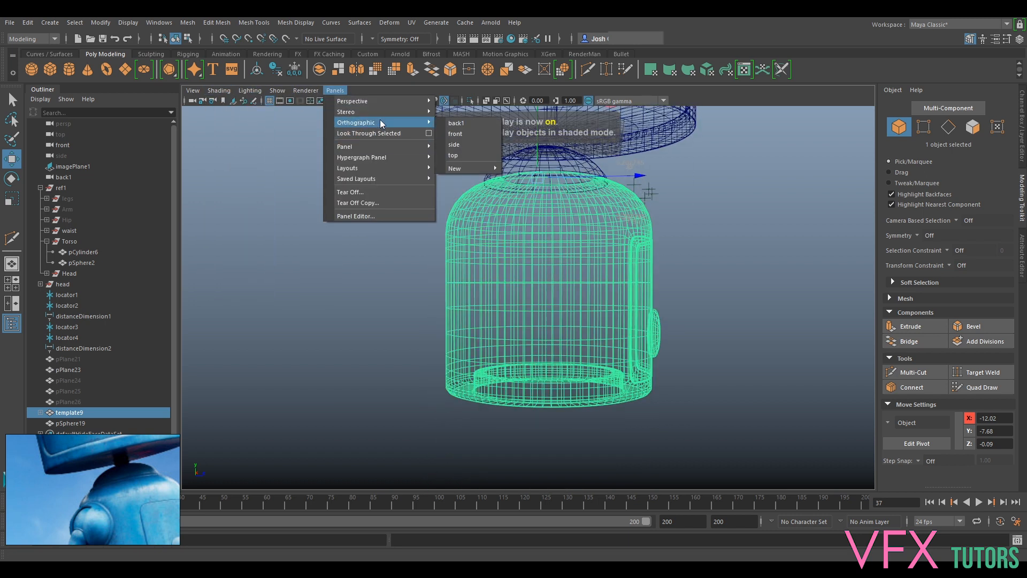
left_click(467, 144)
Step: Examine the torso's bottom rim, side profile and upper edge loops against the dome's centre line in the side view
scroll(543, 225, "down", 2)
scroll(592, 134, "up", 2)
scroll(607, 287, "down", 2)
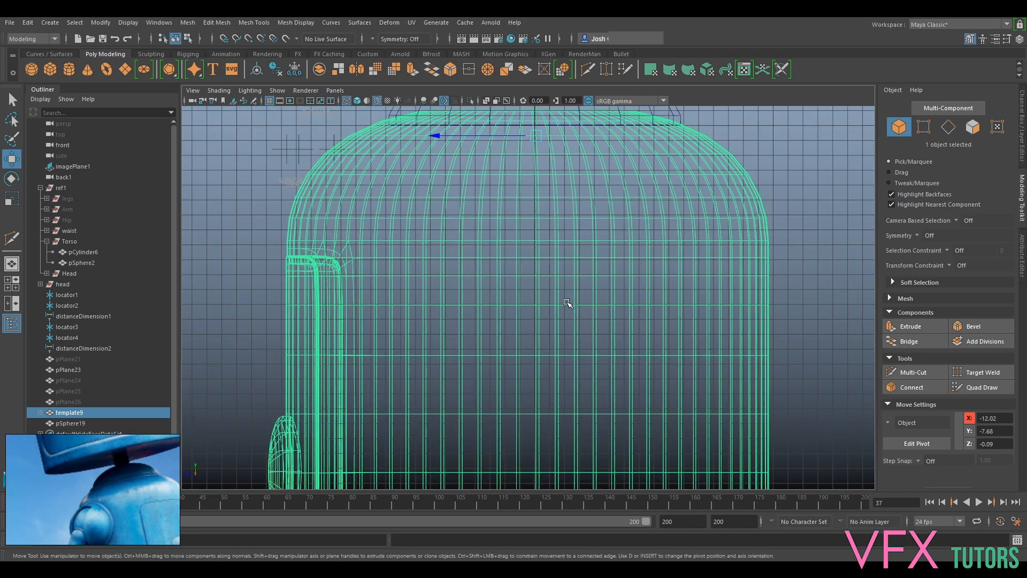
middle_click_drag(578, 320, 573, 171, "alt")
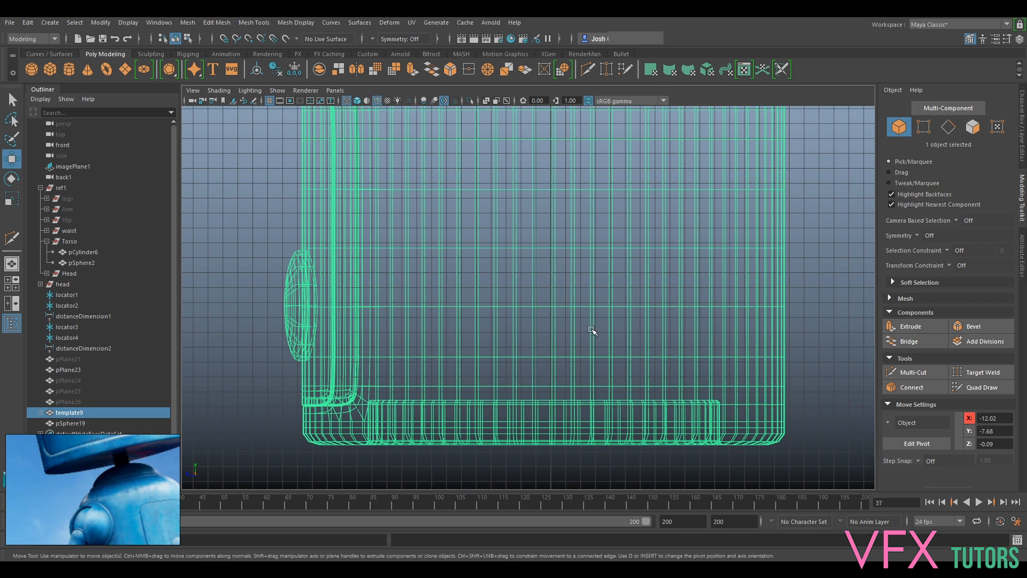
scroll(593, 330, "up", 5)
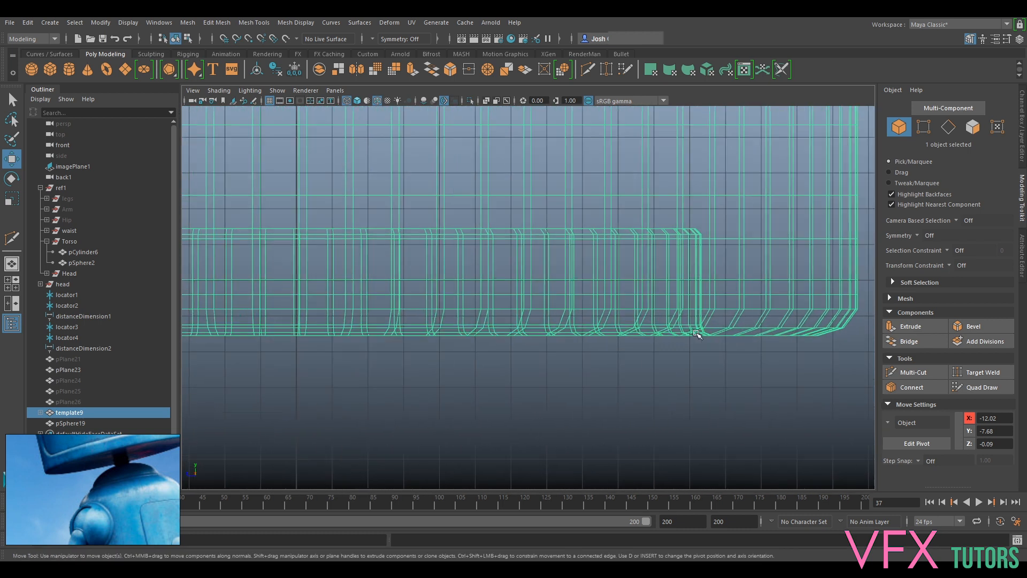
scroll(671, 336, "down", 4)
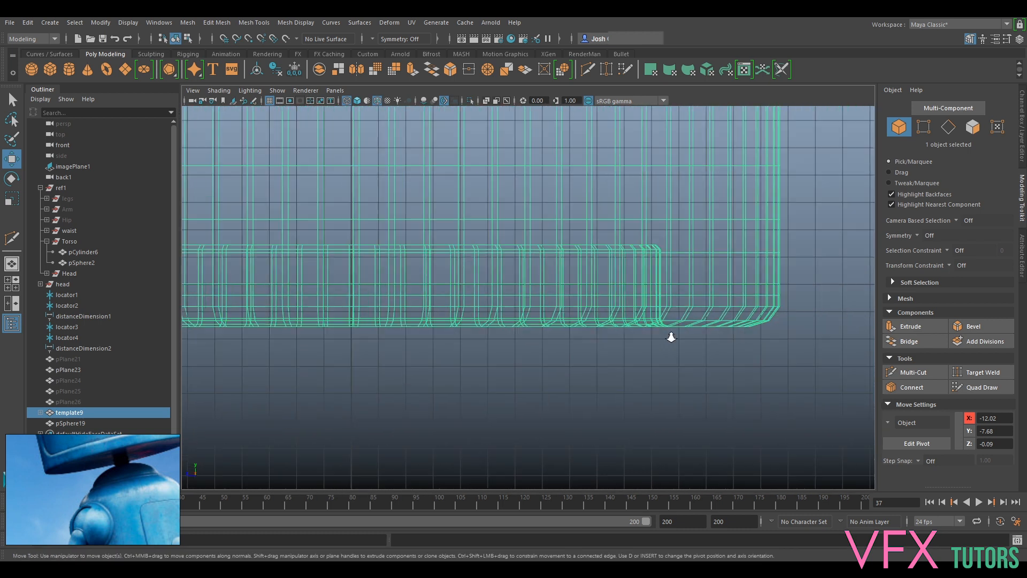
middle_click_drag(709, 337, 648, 369, "alt")
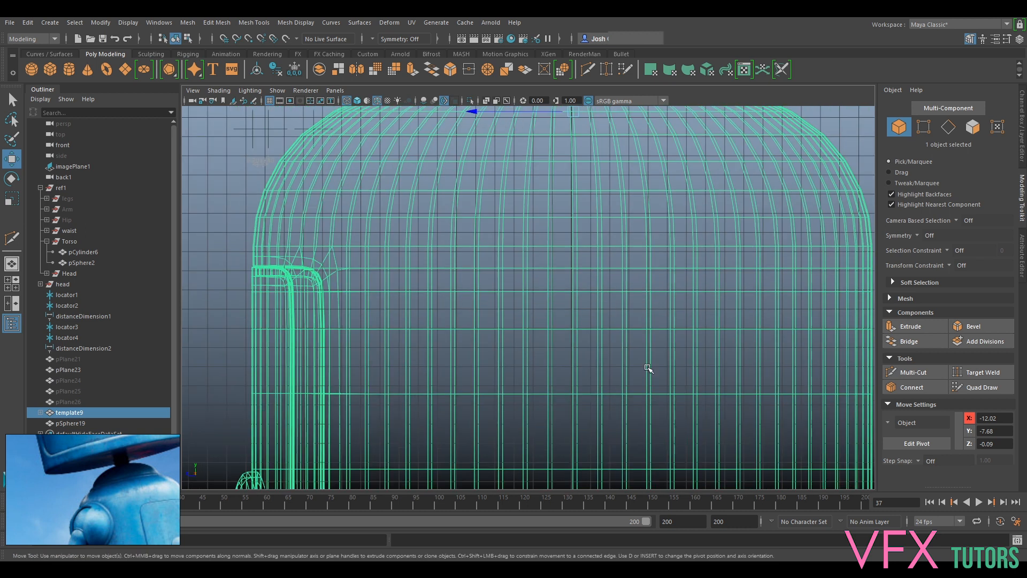
middle_click_drag(630, 293, 626, 365, "alt")
scroll(615, 303, "down", 4)
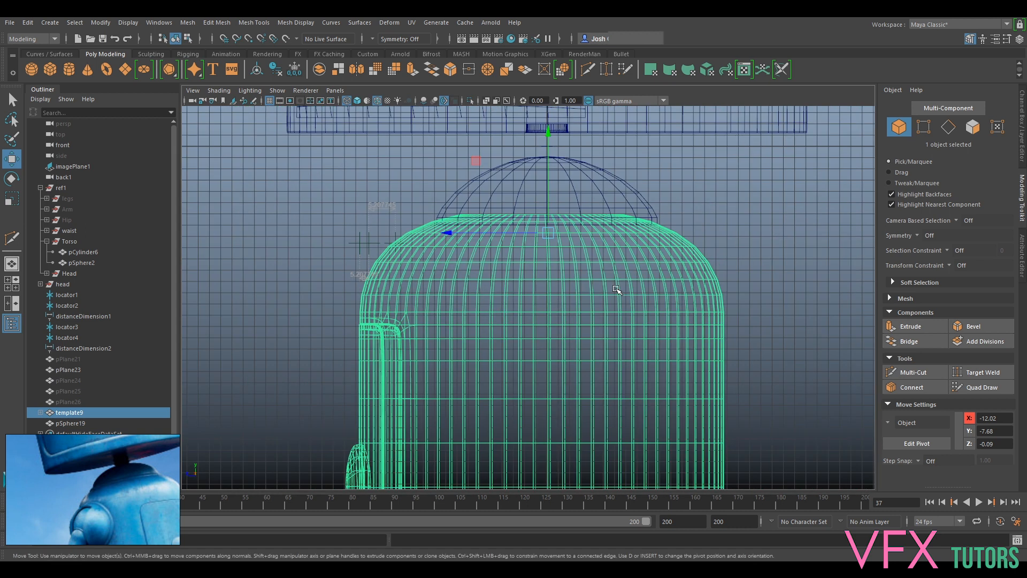
scroll(617, 289, "down", 3)
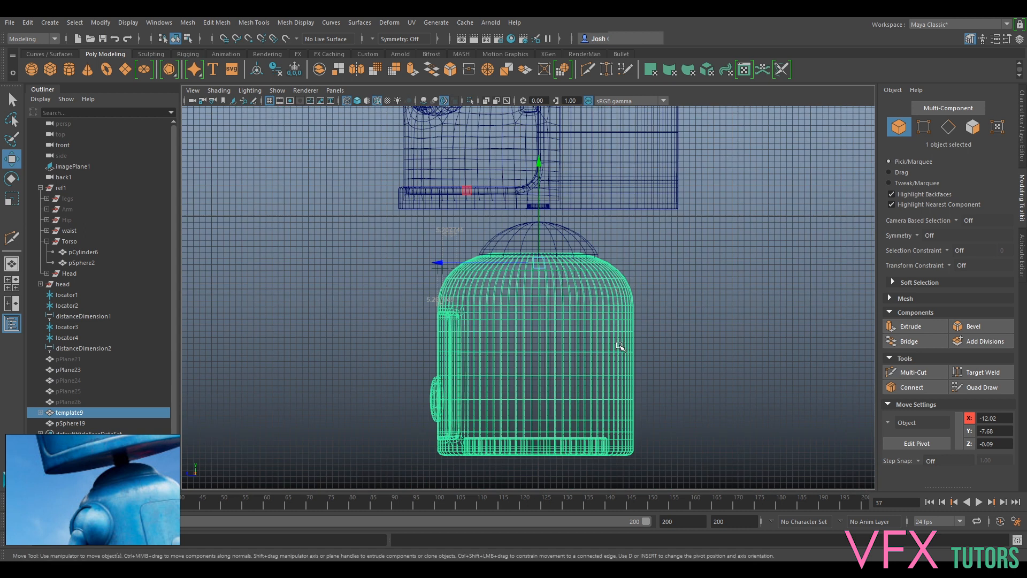
scroll(618, 346, "up", 8)
scroll(562, 229, "down", 2)
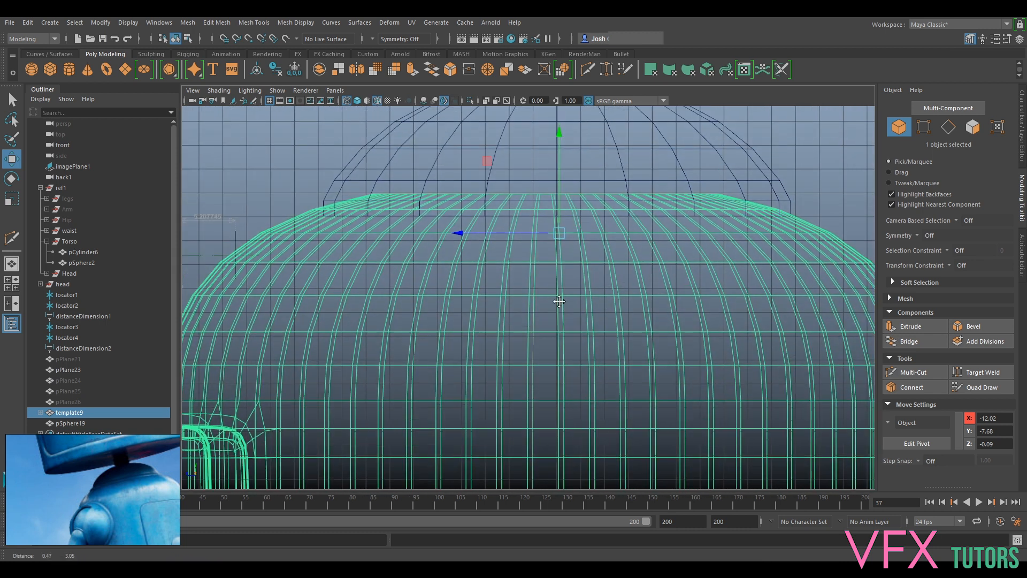
scroll(571, 265, "up", 5)
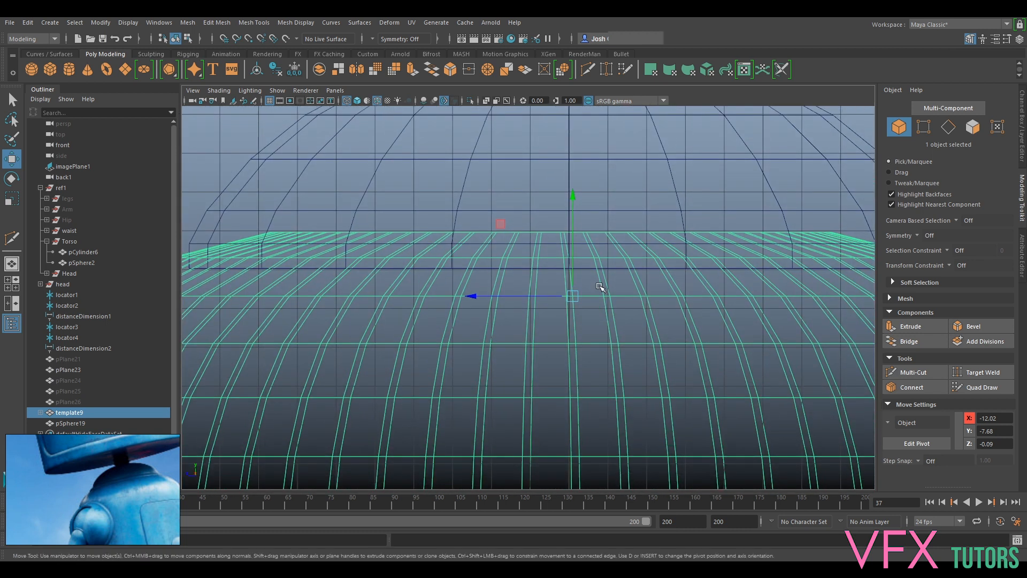
Step: Select the torso's vertex ring just below the dome with the Scale tool to locate its centre, and return to object mode
right_click_drag(590, 226, 557, 227)
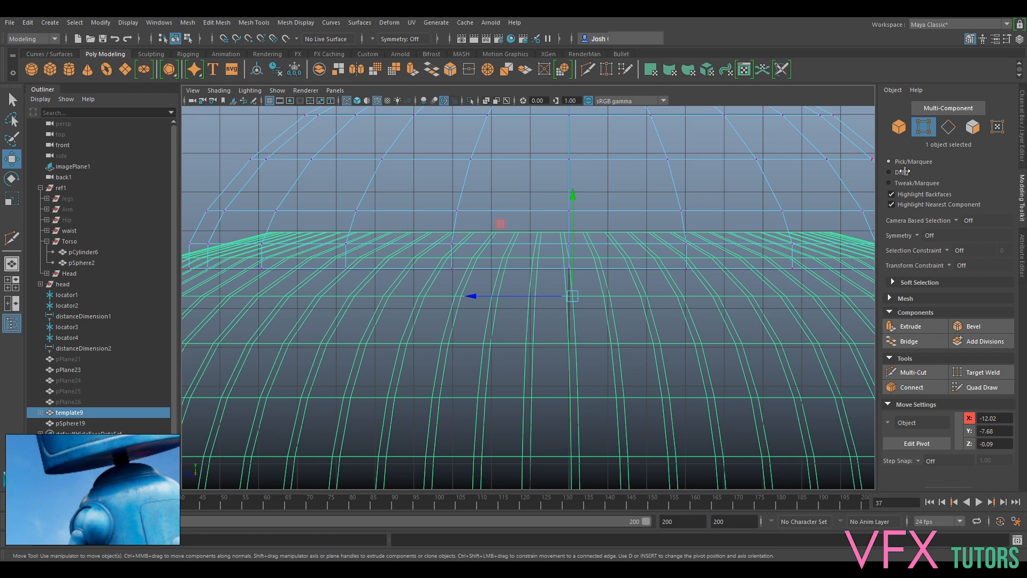
right_click_drag(774, 206, 824, 189)
scroll(692, 316, "down", 3)
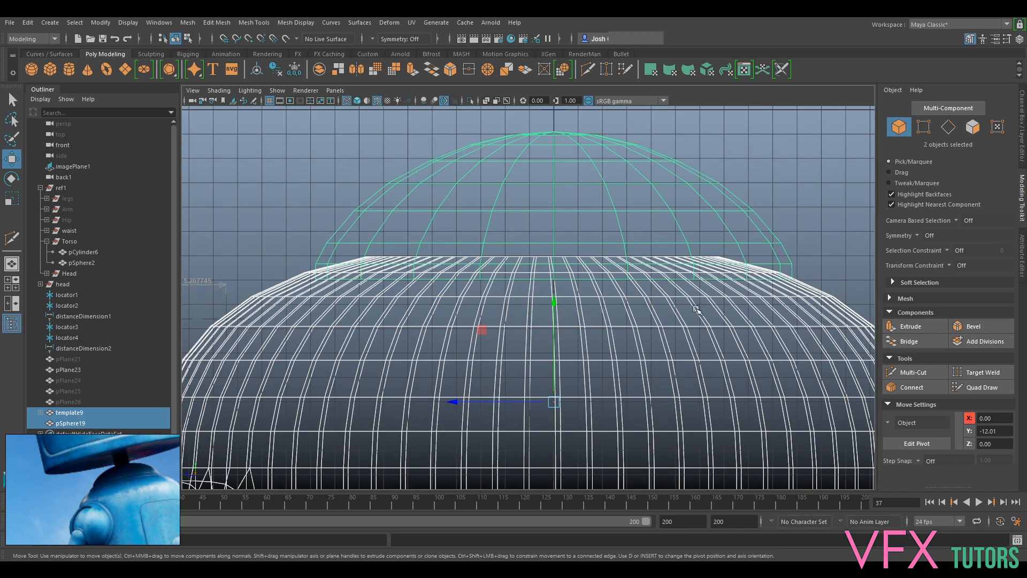
right_click_drag(685, 325, 637, 252)
left_click_drag(815, 185, 337, 263)
key("r")
left_click_drag(292, 268, 777, 285)
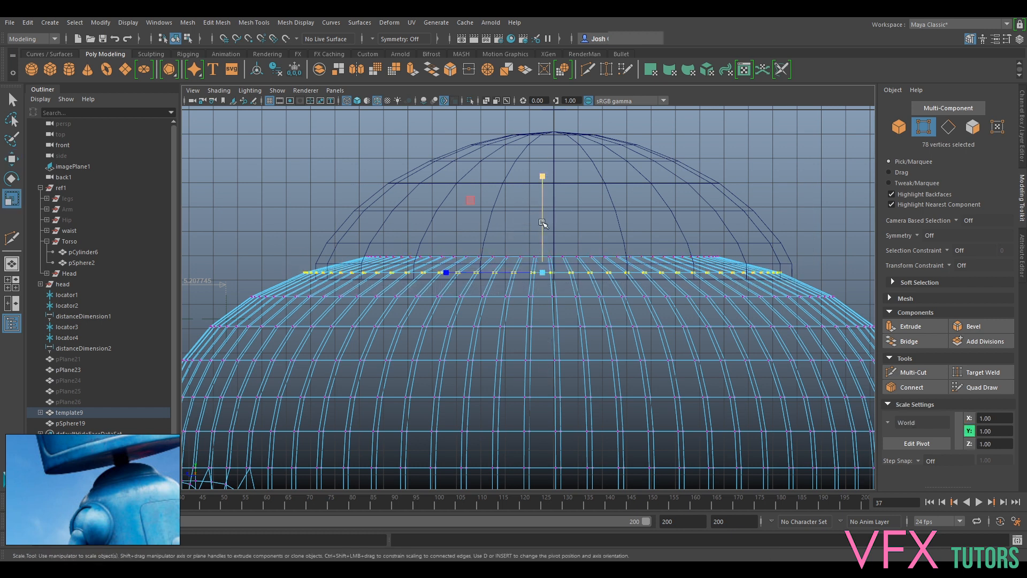
scroll(566, 278, "up", 2)
right_click_drag(572, 241, 598, 281)
Step: Nudge the torso along Z to -0.16 to bring it closer to the dome's centre line
key("e")
left_click_drag(596, 292, 597, 294)
scroll(594, 297, "down", 5)
scroll(591, 297, "up", 3)
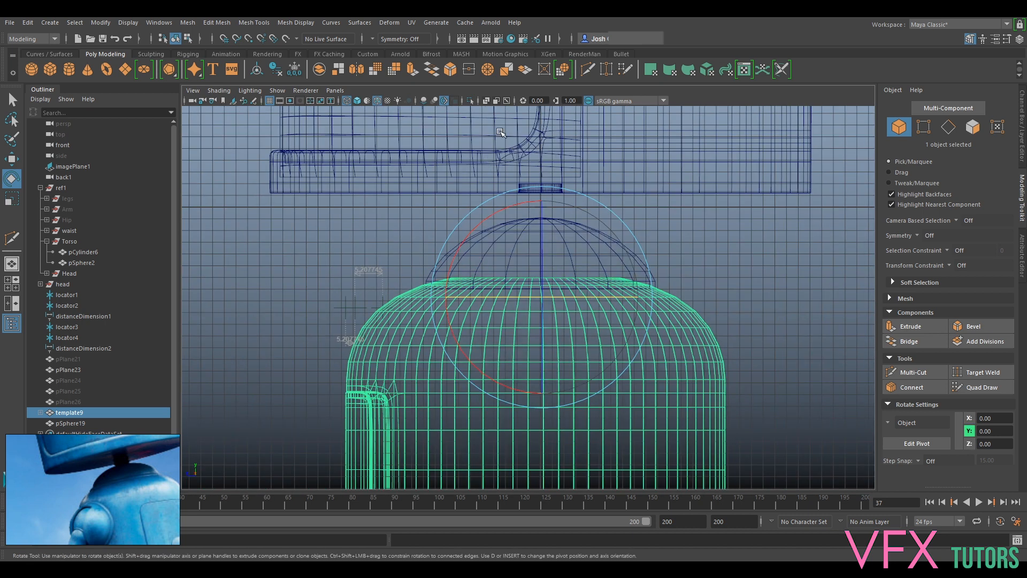
Step: Return to the perspective view and display the scene with Smooth Shade All
left_click(335, 91)
mouse_move(407, 101)
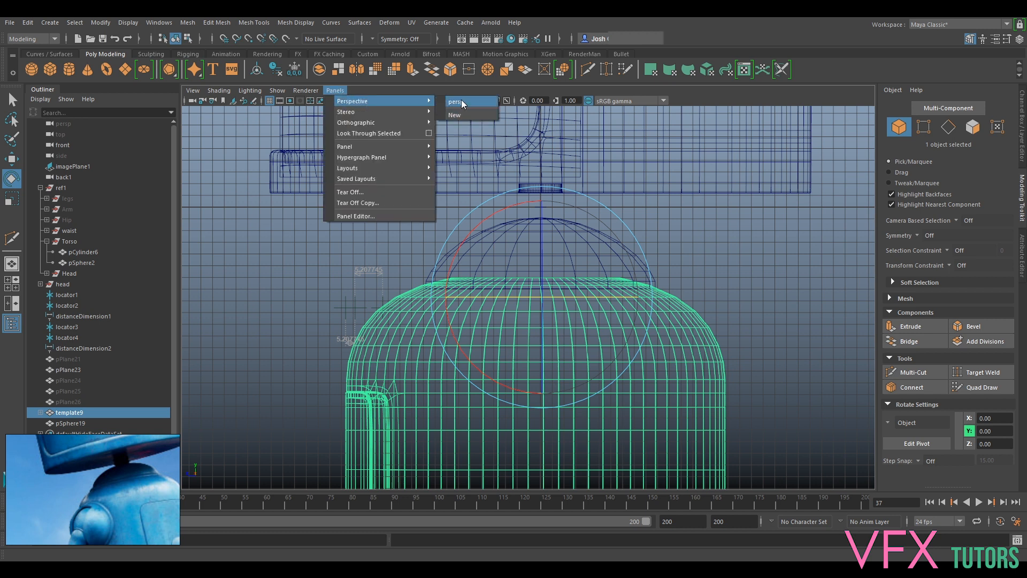
left_click(461, 102)
left_click(219, 91)
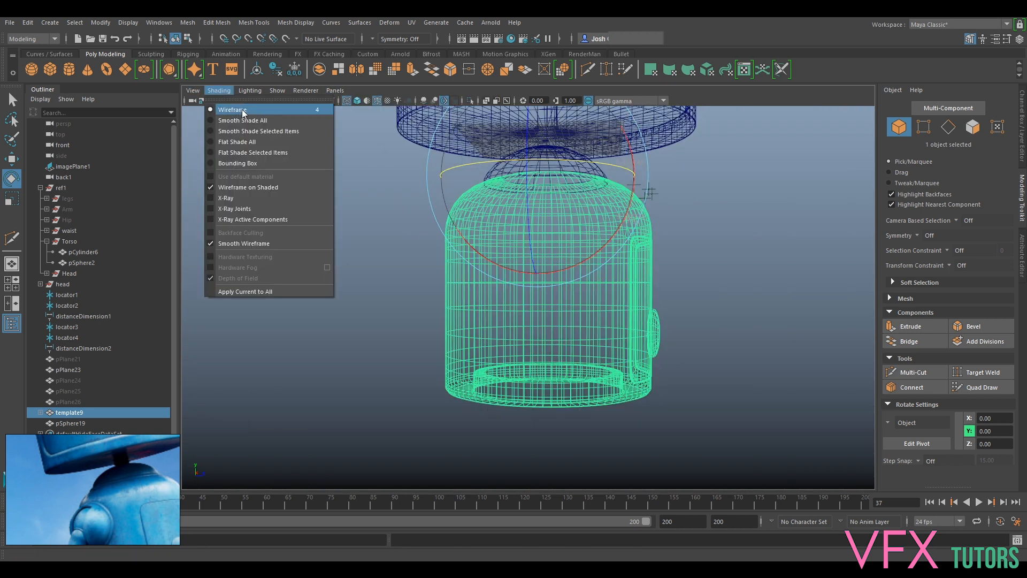
left_click(235, 121)
Step: Select the torso and move it slightly along X to -11.99 to centre it under the dome
left_click(757, 306)
left_click_drag(757, 307, 646, 343, "alt")
scroll(646, 345, "up", 4)
left_click_drag(593, 292, 532, 248, "alt")
left_click(532, 283)
key("w")
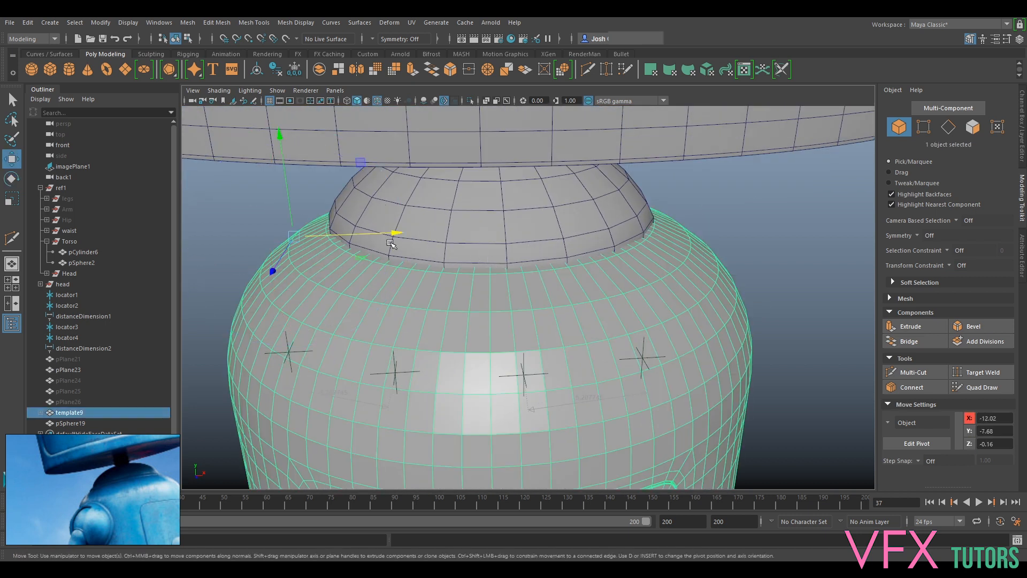
left_click_drag(339, 238, 340, 236)
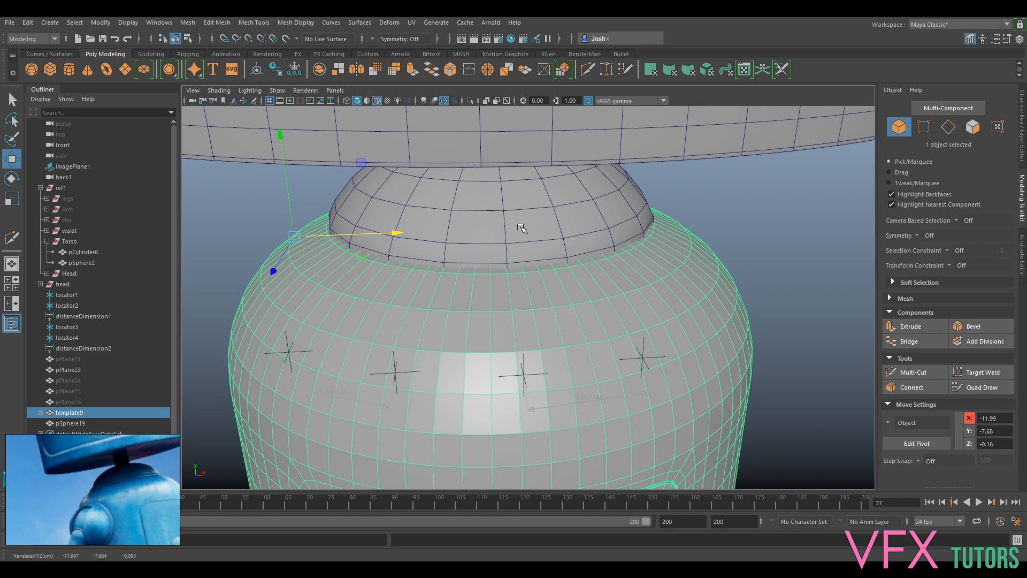
Step: Turn on smooth mesh preview for both the torso and the dome, deselect them and inspect their join
left_click(535, 227, "shift")
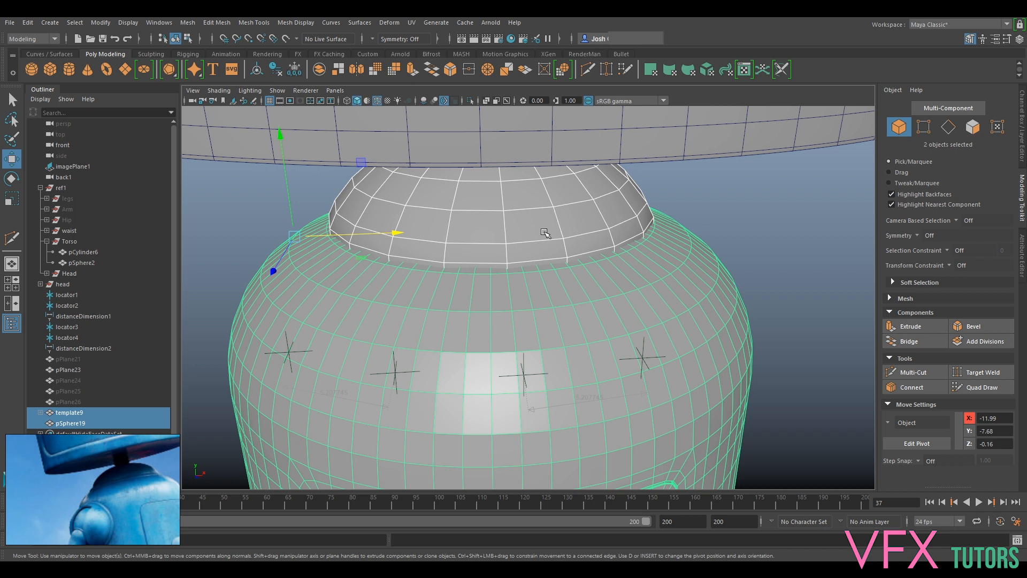
key("3")
left_click(800, 284)
left_click_drag(809, 292, 802, 296, "alt")
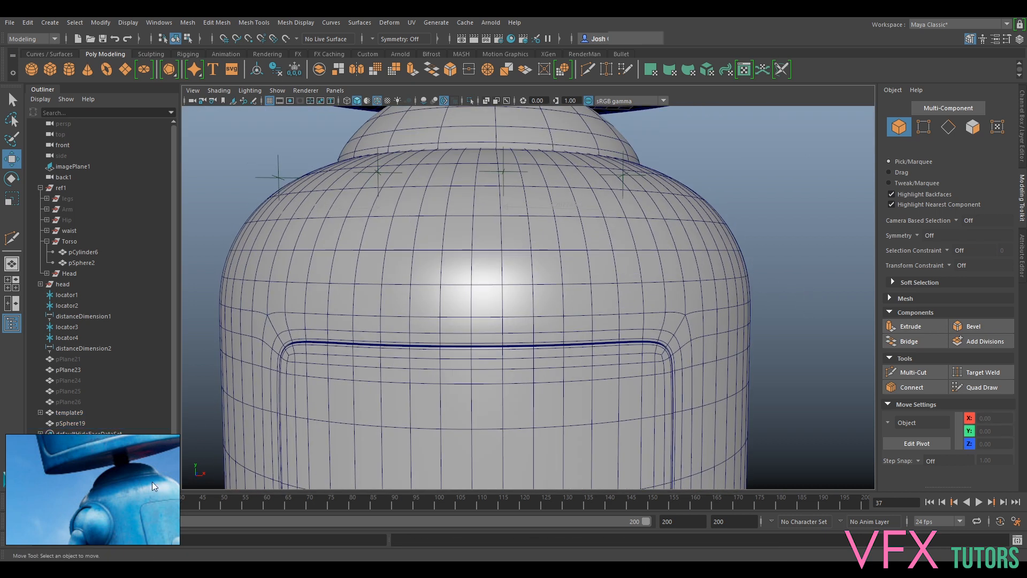
right_click_drag(449, 219, 411, 253, "alt")
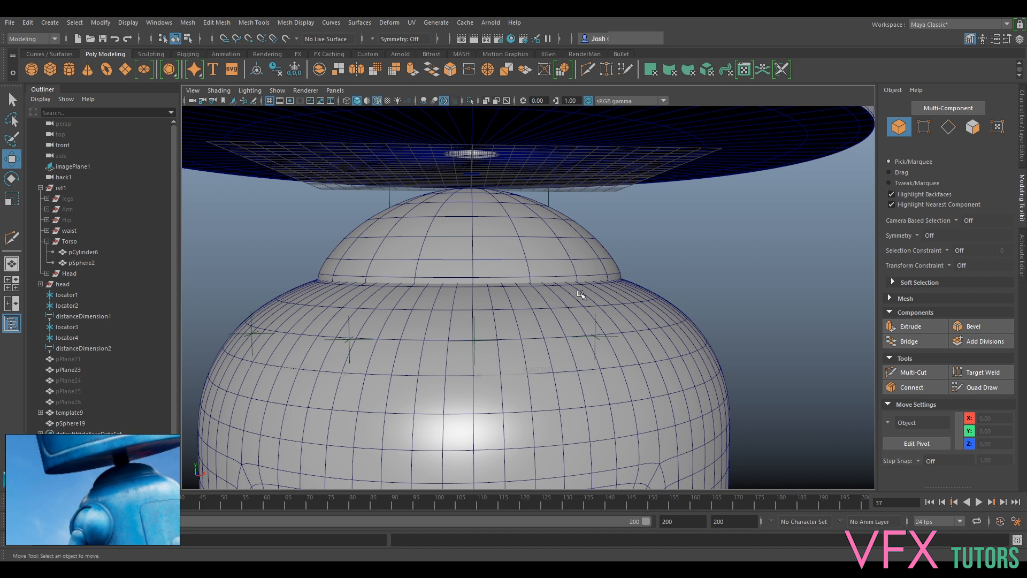
Step: Insert an edge loop on the torso around its neck opening, close to the dome's base, with Multi-Cut
left_click(490, 293)
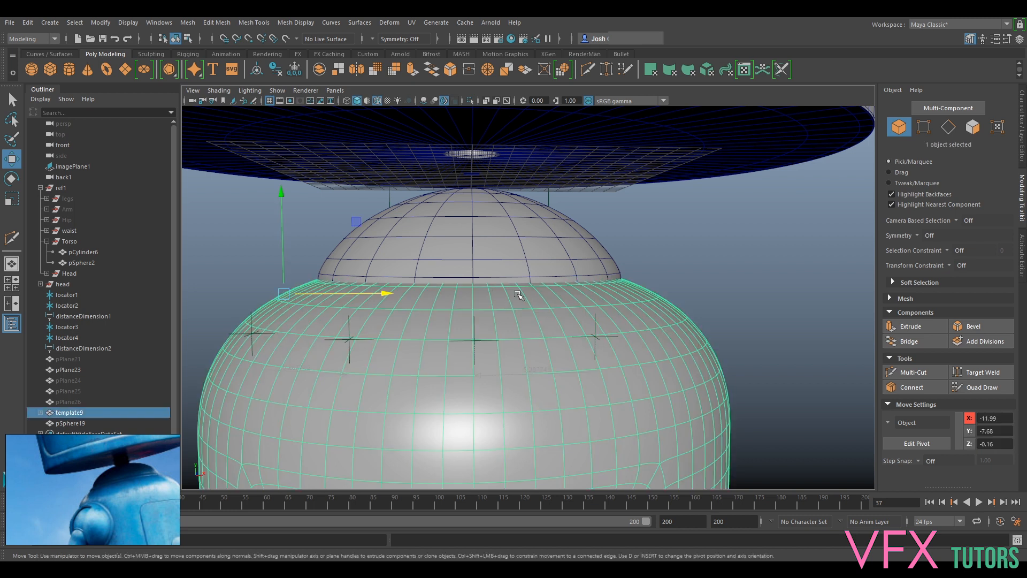
scroll(471, 343, "up", 5)
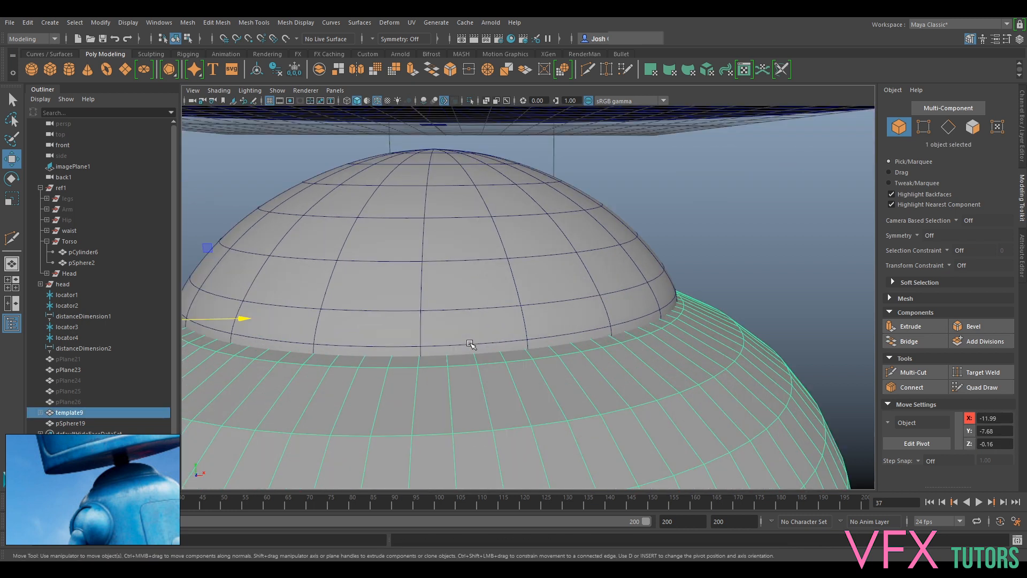
middle_click_drag(398, 399, 433, 375, "alt")
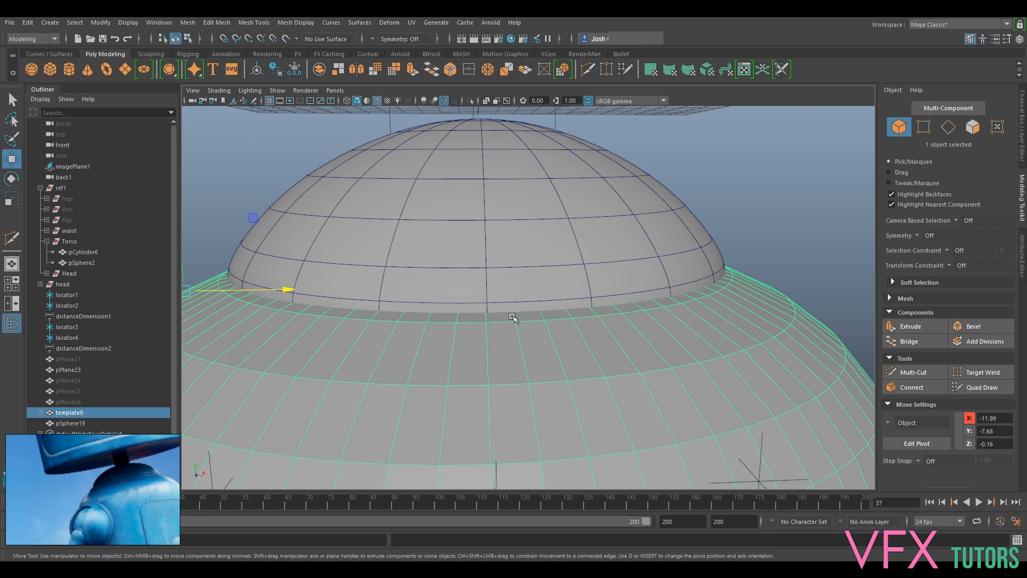
left_click(916, 373)
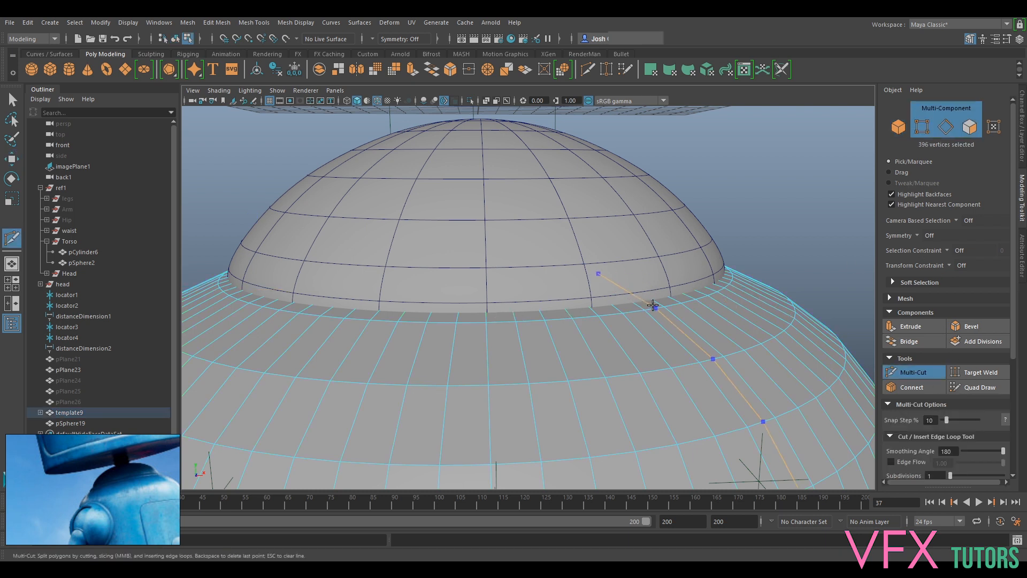
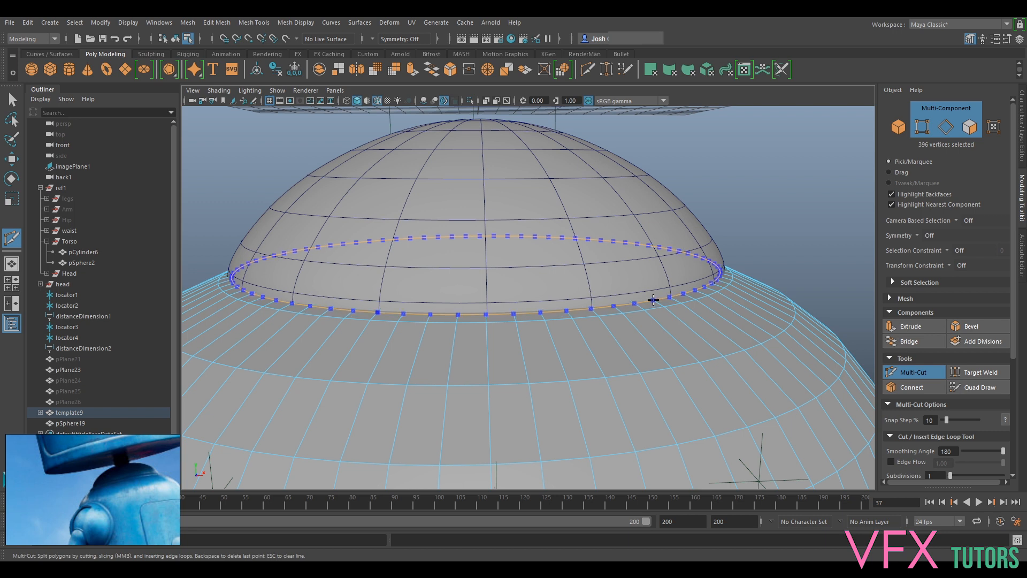
left_click(652, 300, "ctrl")
left_click(892, 373)
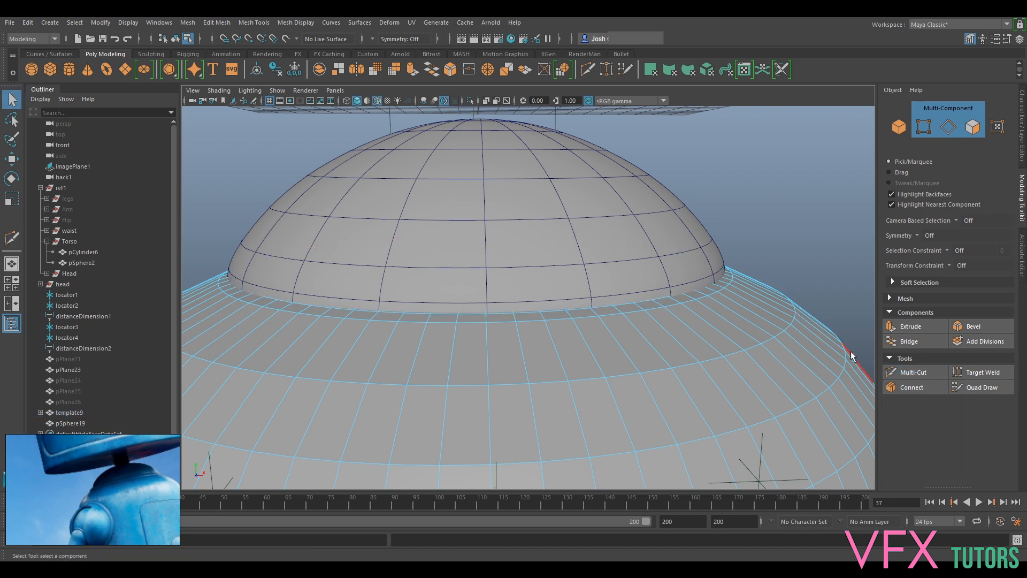
right_click_drag(665, 263, 666, 303)
left_click(633, 305)
double_click(612, 312, "shift")
Step: Select the torso's edge loop just outside the dome's base, scale it slightly and lower it a little
right_click_drag(599, 323, 554, 348, "alt")
left_click_drag(554, 349, 595, 367, "alt")
middle_click_drag(595, 367, 504, 344, "alt")
right_click_drag(504, 344, 615, 336, "alt")
middle_click_drag(615, 336, 550, 290, "alt")
right_click(537, 249)
right_click_drag(538, 247, 536, 220)
left_click(535, 279)
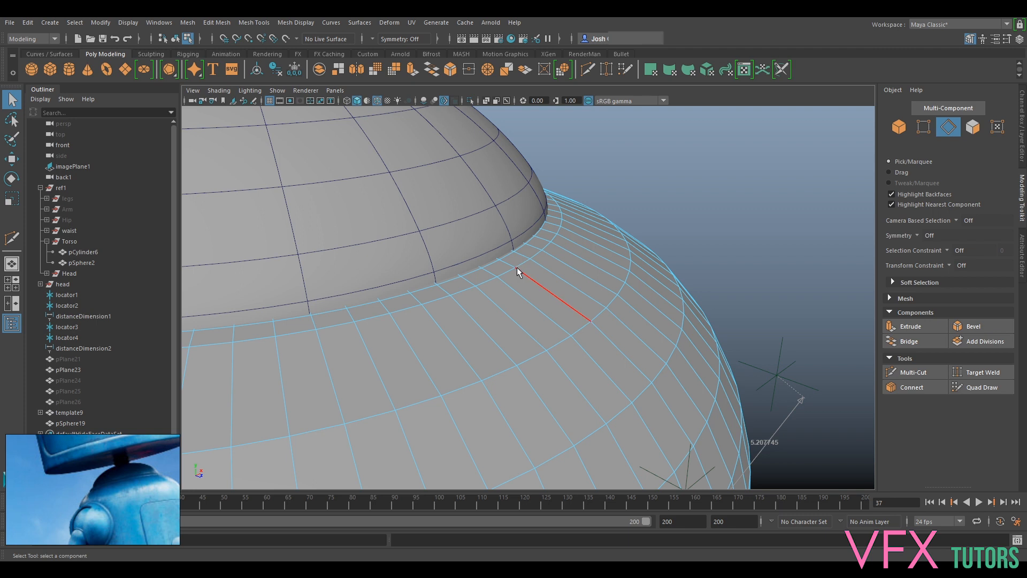
key("r")
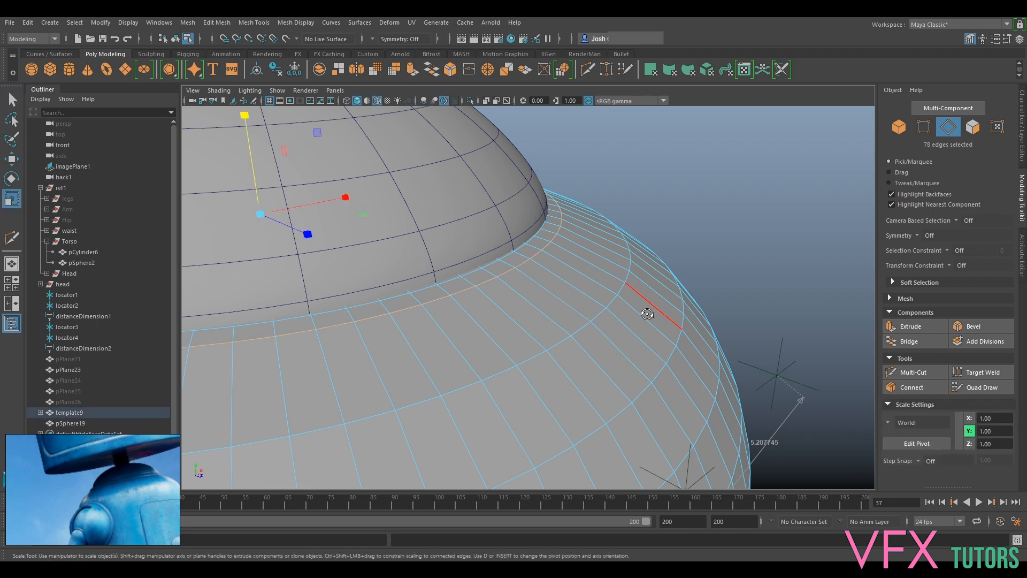
left_click_drag(646, 314, 423, 214, "alt")
middle_click_drag(423, 214, 526, 265, "alt")
left_click_drag(436, 233, 439, 237)
key("w")
left_click_drag(440, 200, 440, 208)
Step: Extrude the ring of torso faces around the dome's base with a Local Translate Z of 0.403 and an Offset of 0.1
left_click_drag(502, 262, 546, 252, "alt")
right_click_drag(546, 252, 547, 282)
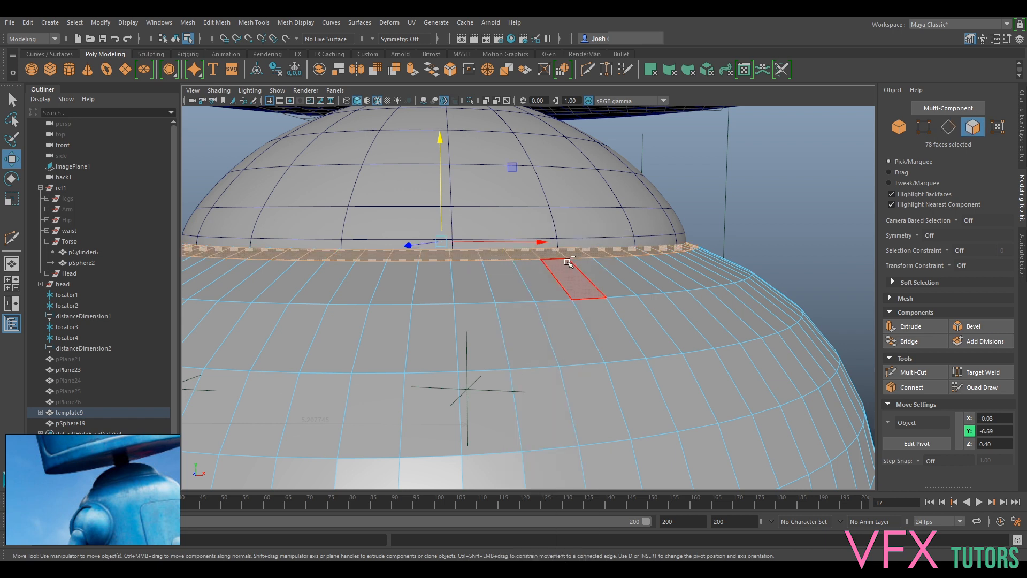
key("ctrl+e")
left_click_drag(236, 217, 233, 207)
left_click(716, 327)
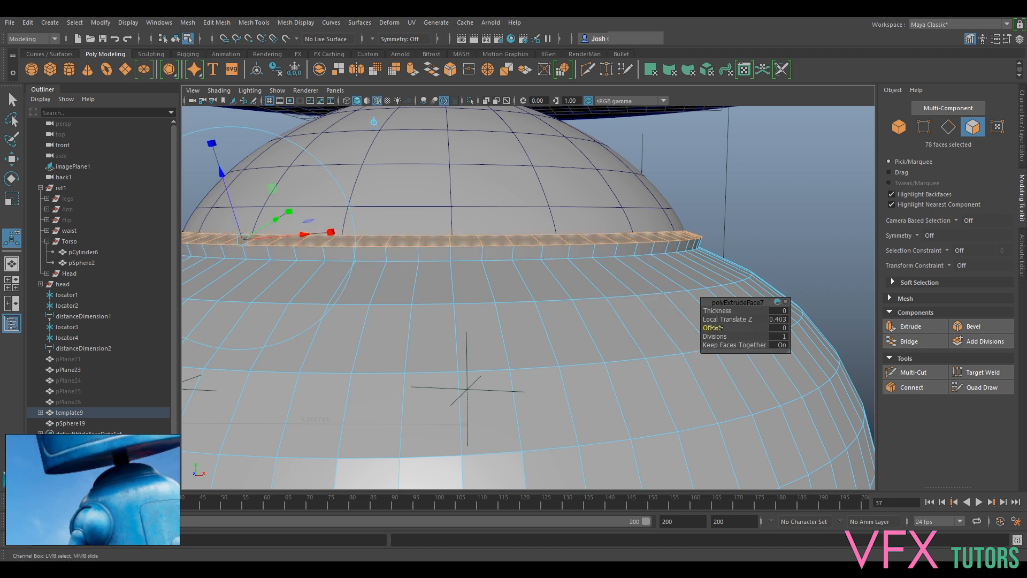
middle_click_drag(716, 327, 723, 327)
left_click_drag(711, 321, 610, 294, "alt")
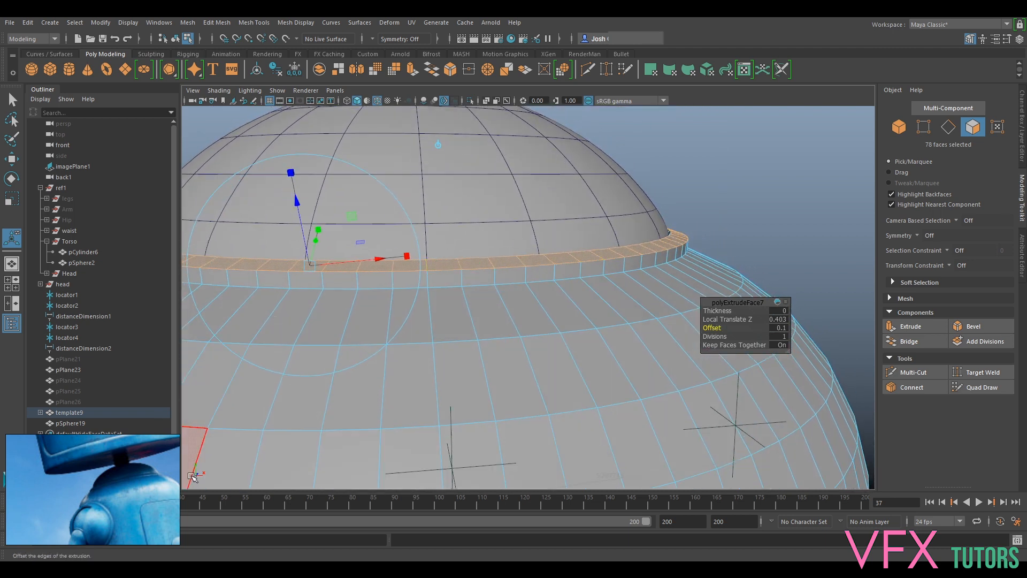
key("3")
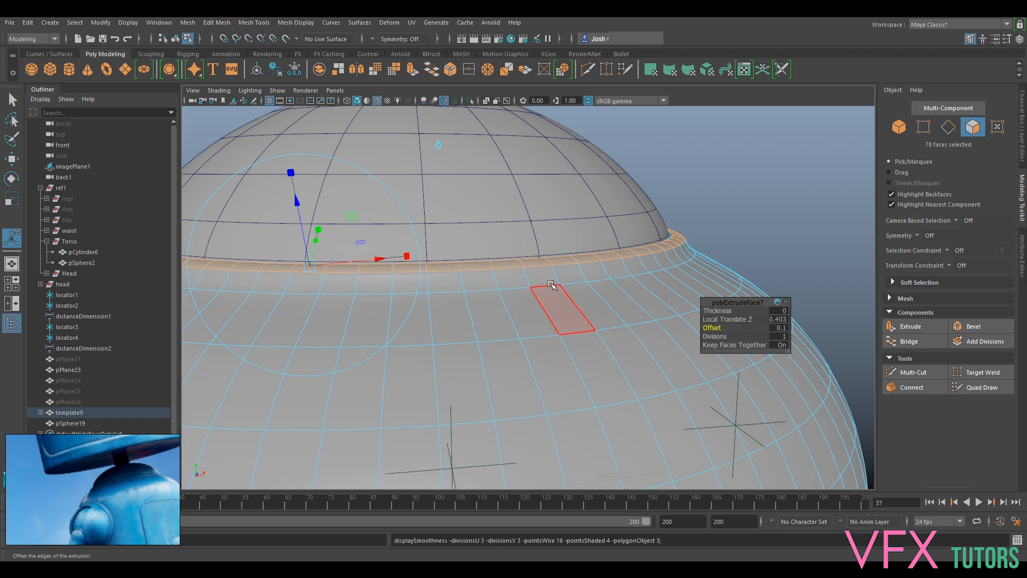
key("1")
Step: Bevel the edge loop at the raised ring's outer base with Fraction 0.1 and 2 Segments, and preview it smoothed
right_click_drag(624, 264, 624, 238)
double_click(592, 279)
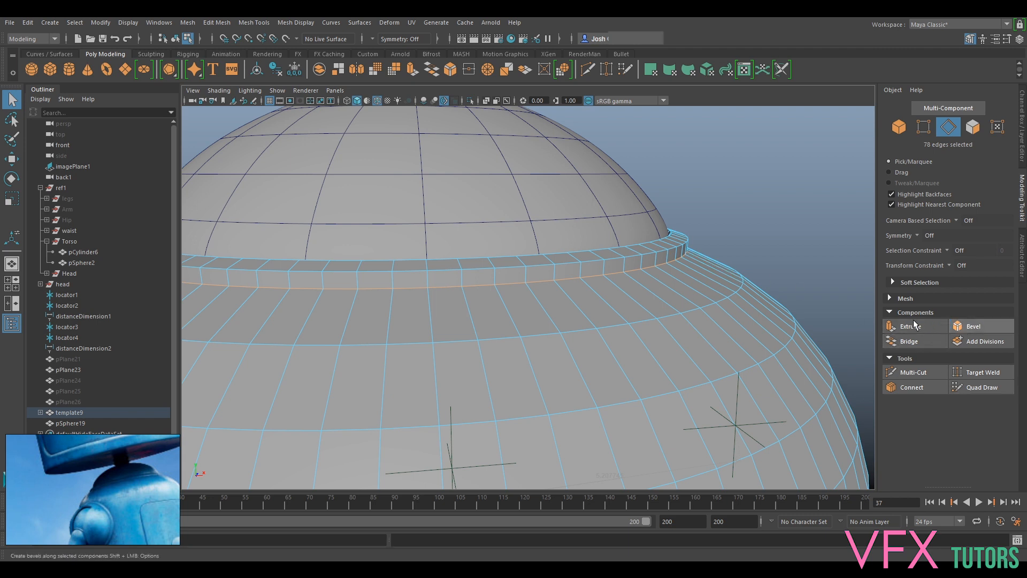
left_click(972, 326)
left_click_drag(723, 310, 707, 311)
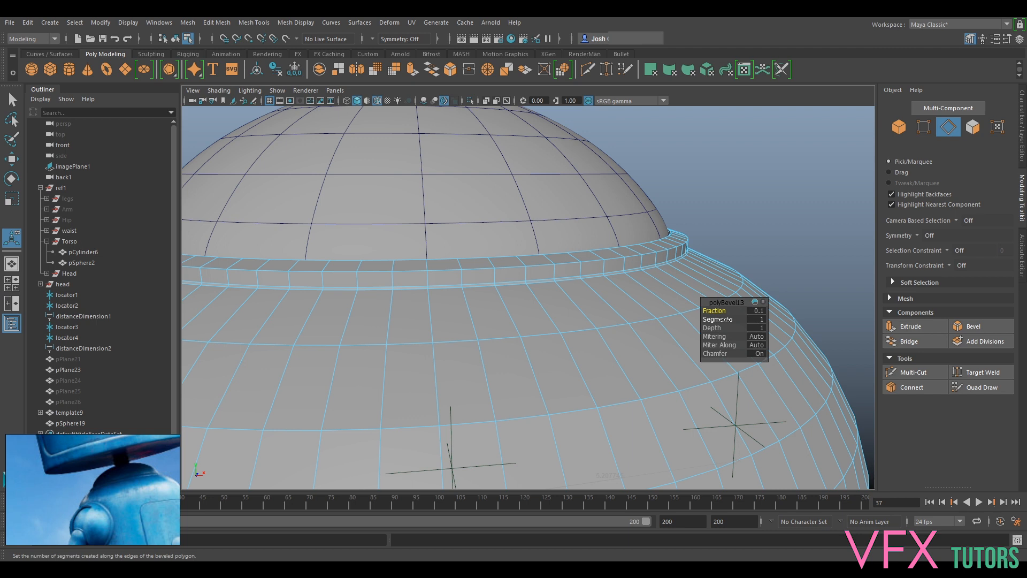
left_click(717, 319)
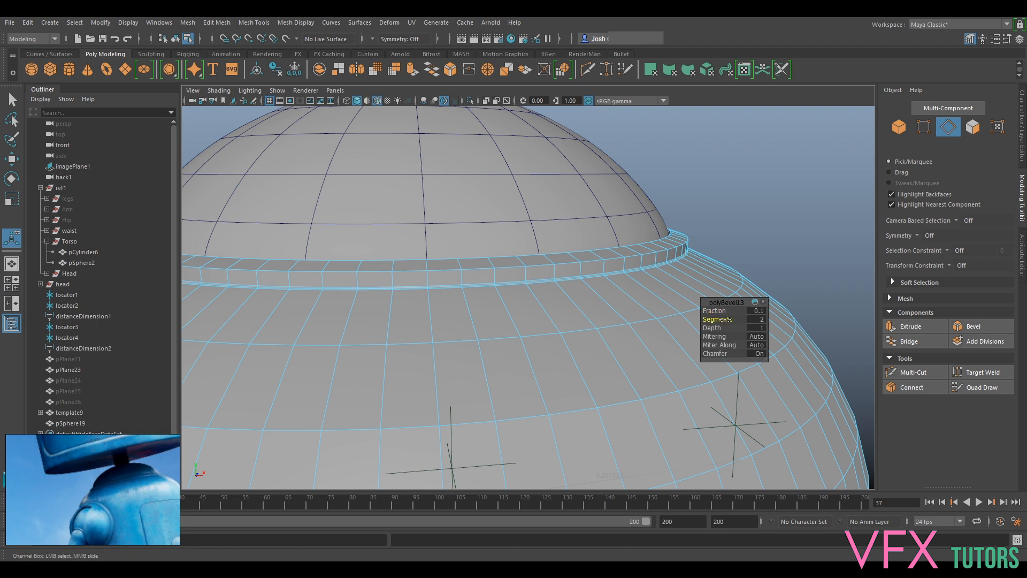
key("3")
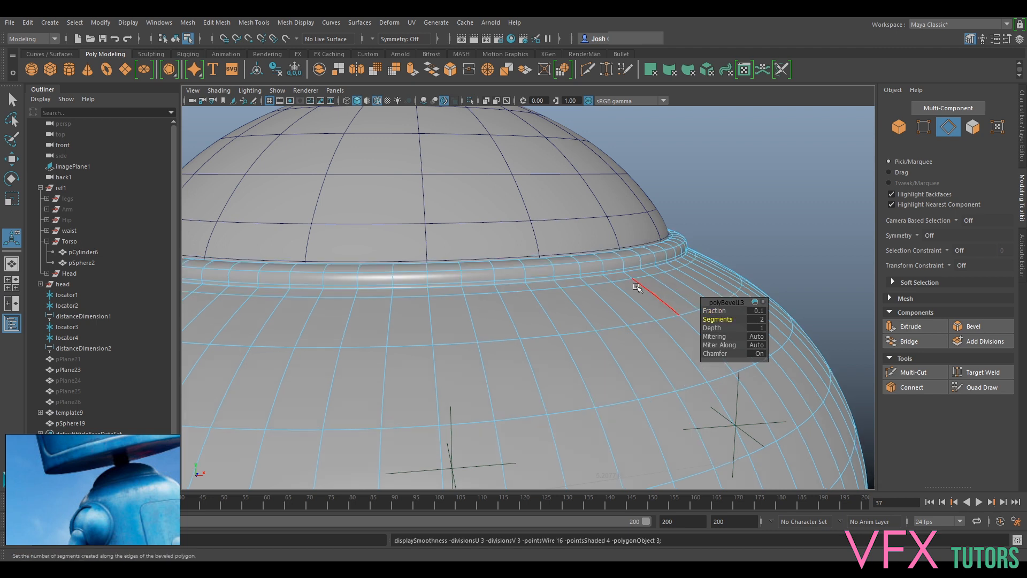
left_click_drag(649, 265, 654, 285, "alt")
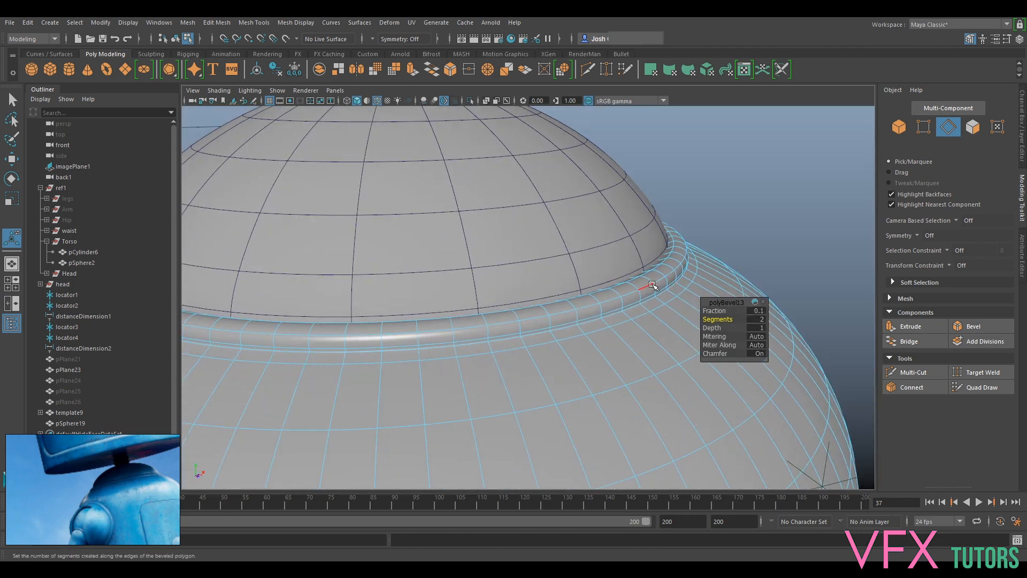
Step: Isolate the torso and bevel the edge loop at the raised ring's inner base with a small fraction
right_click_drag(638, 283, 685, 254)
key("ctrl+1")
left_click_drag(654, 283, 669, 269, "alt")
right_click_drag(669, 269, 662, 247)
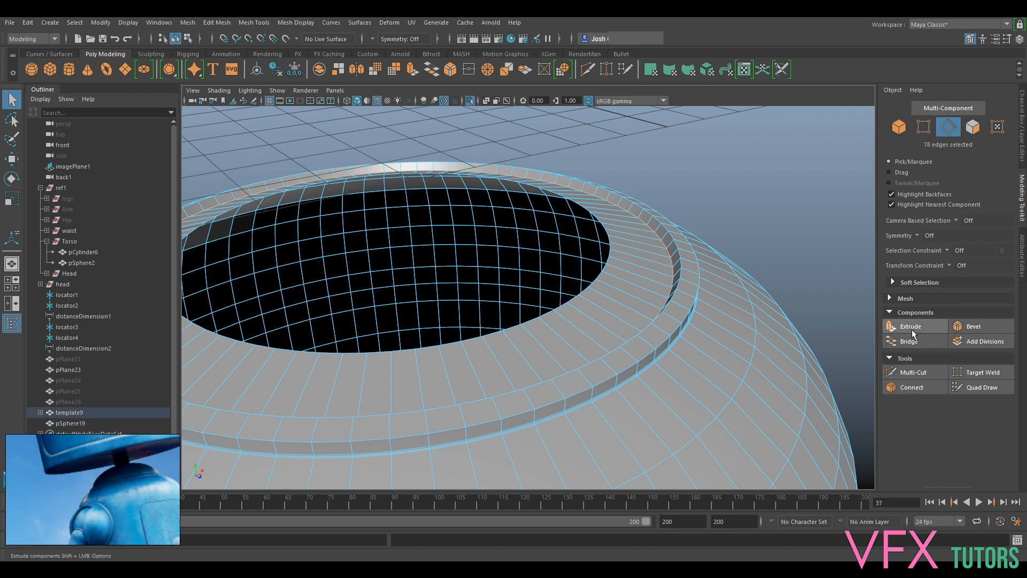
left_click(967, 325)
left_click_drag(727, 313, 669, 289)
right_click_drag(637, 263, 680, 248)
key("3")
key("1")
right_click_drag(685, 293, 697, 270)
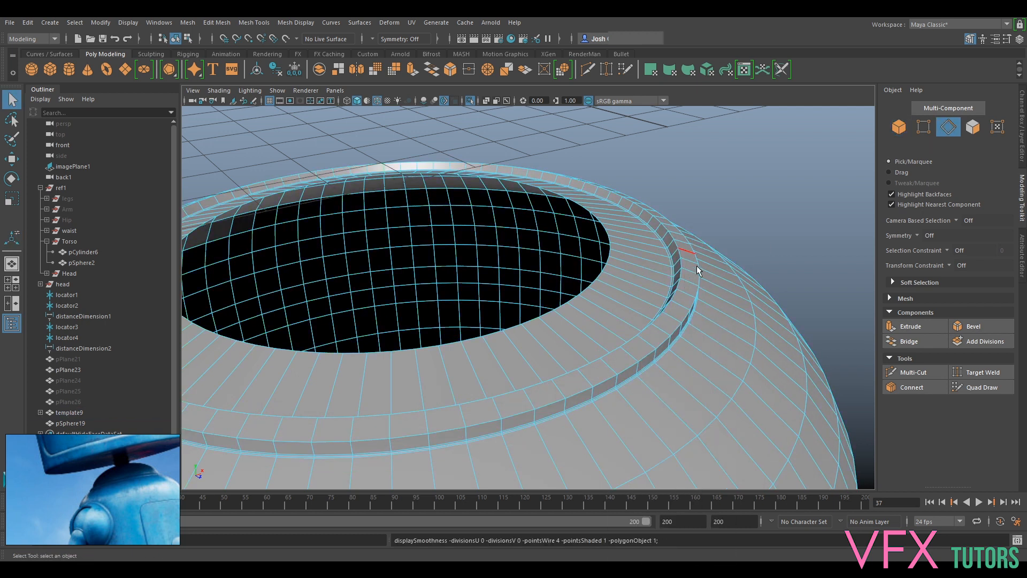
Step: Insert an edge loop along the middle of the raised ring's top face and raise it slightly to round the rim
left_click(912, 372)
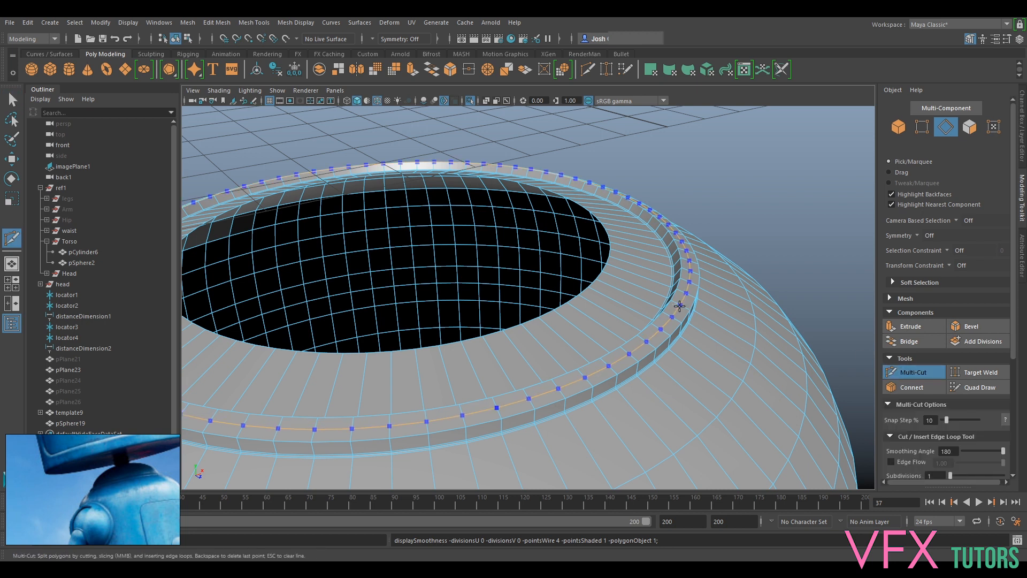
key("q")
left_click(685, 298)
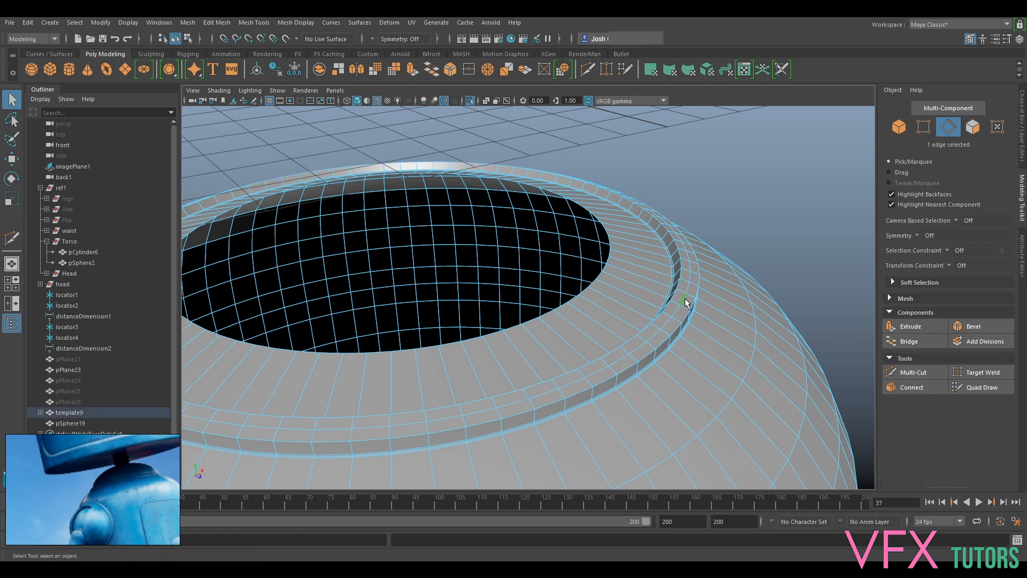
left_click_drag(668, 302, 685, 293, "alt")
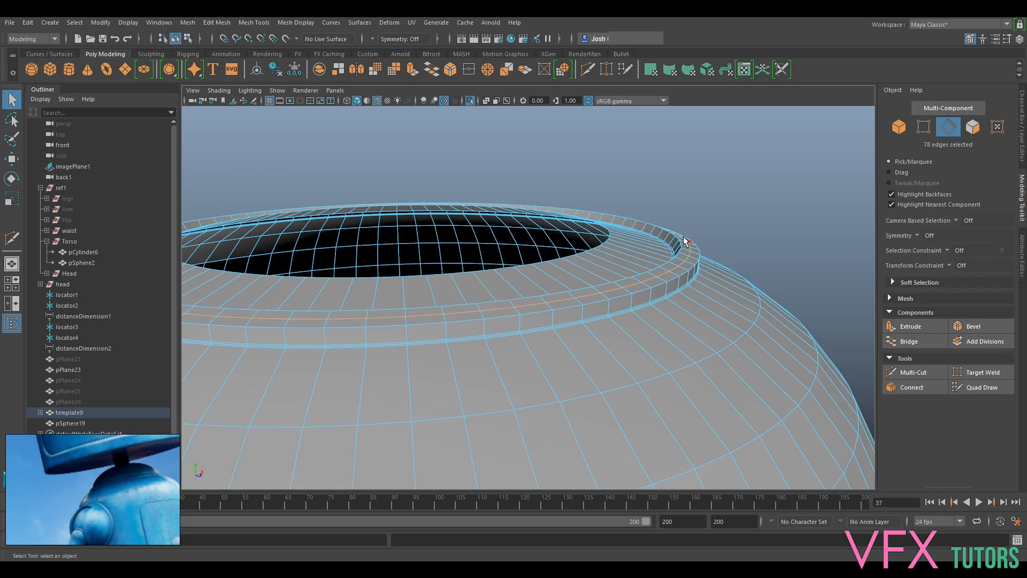
right_click_drag(690, 243, 706, 419, "shift")
left_click_drag(529, 258, 543, 249)
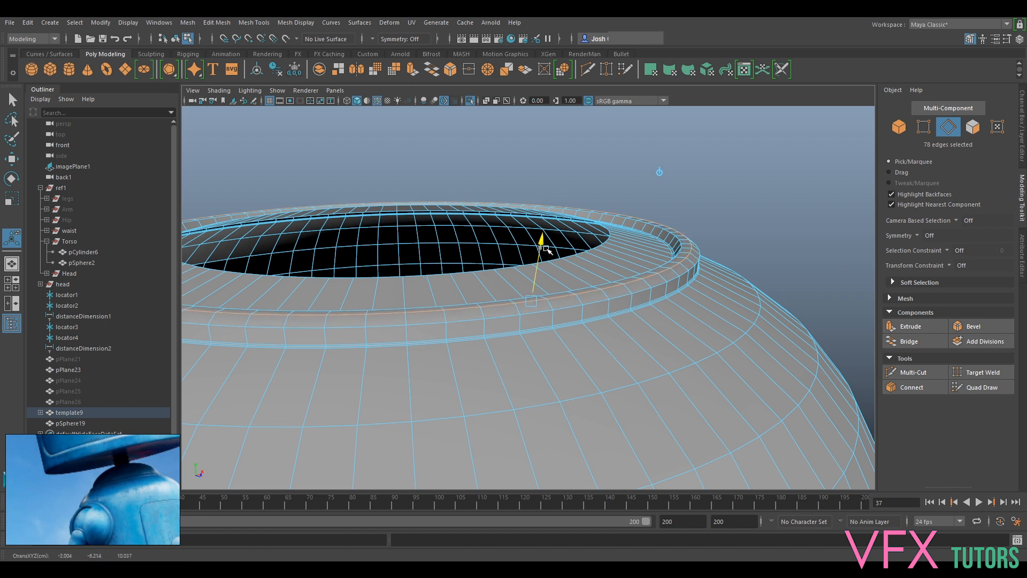
left_click_drag(548, 248, 548, 248)
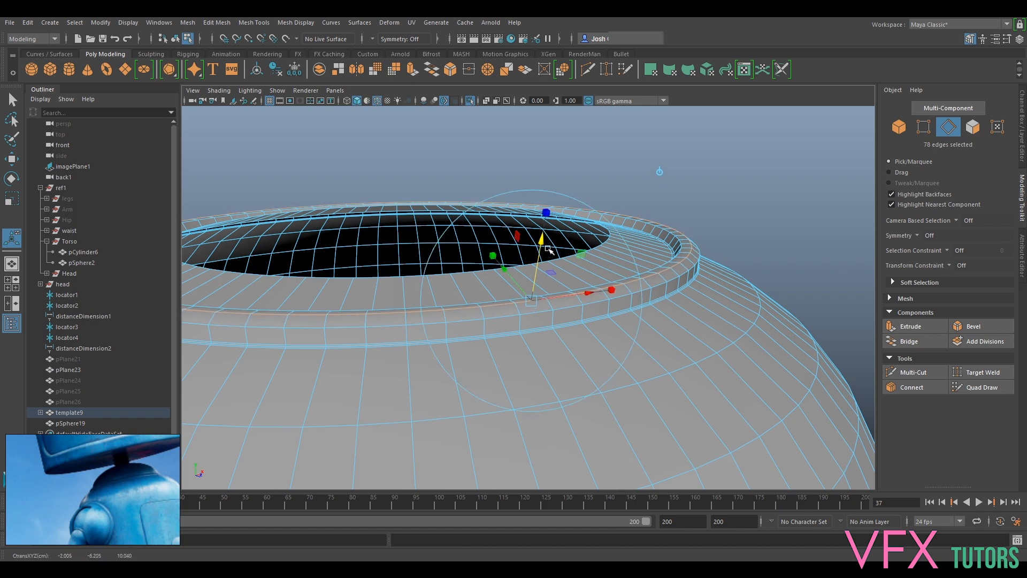
key("3")
left_click_drag(691, 261, 621, 249, "alt")
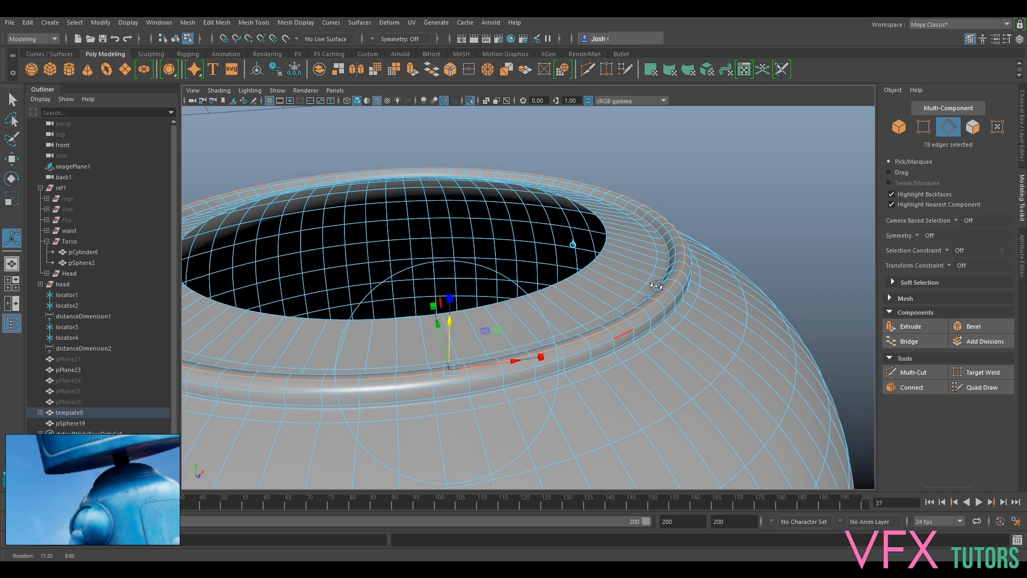
Step: Lower the rim's middle edge loop slightly, and return to object mode with the isolation turned off
key("w")
left_click_drag(399, 188, 402, 210)
scroll(618, 266, "down", 5)
left_click_drag(643, 282, 622, 263, "alt")
right_click_drag(622, 263, 695, 244)
key("ctrl+1")
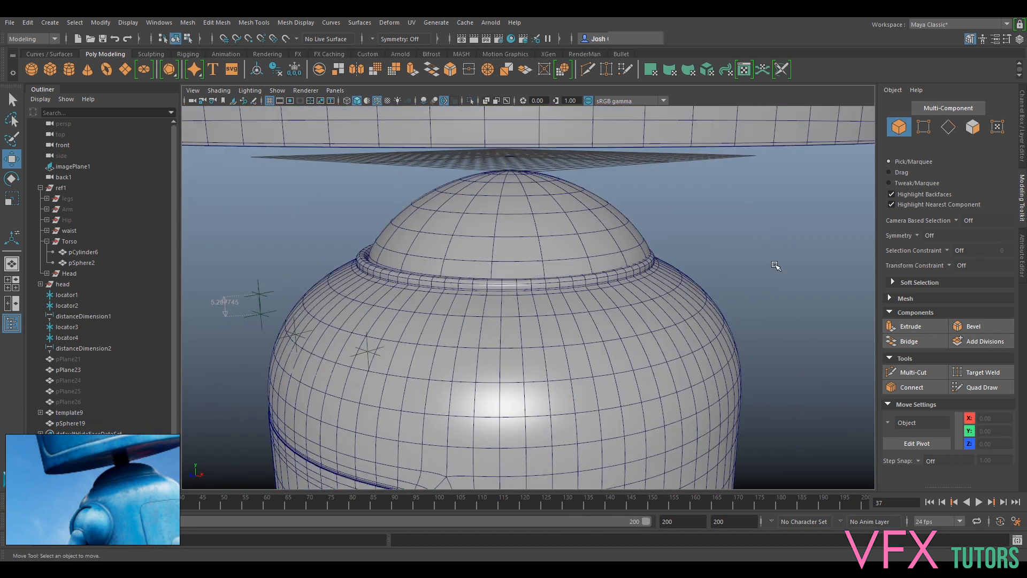
left_click_drag(791, 268, 752, 273, "alt")
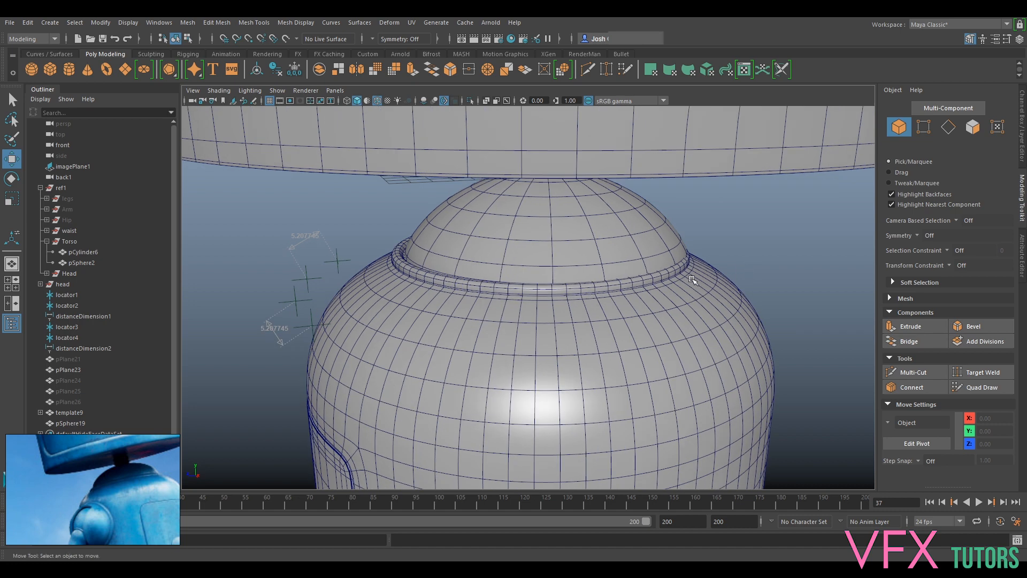
Step: Select the neck dome and centre its pivot
scroll(691, 273, "up", 3)
middle_click_drag(682, 268, 706, 312, "alt")
left_click_drag(597, 321, 636, 301, "alt")
left_click(596, 278)
mouse_move(549, 382)
left_mouse_down("alt")
mouse_move(541, 395)
mouse_move(517, 387)
mouse_move(534, 395)
left_mouse_up("alt")
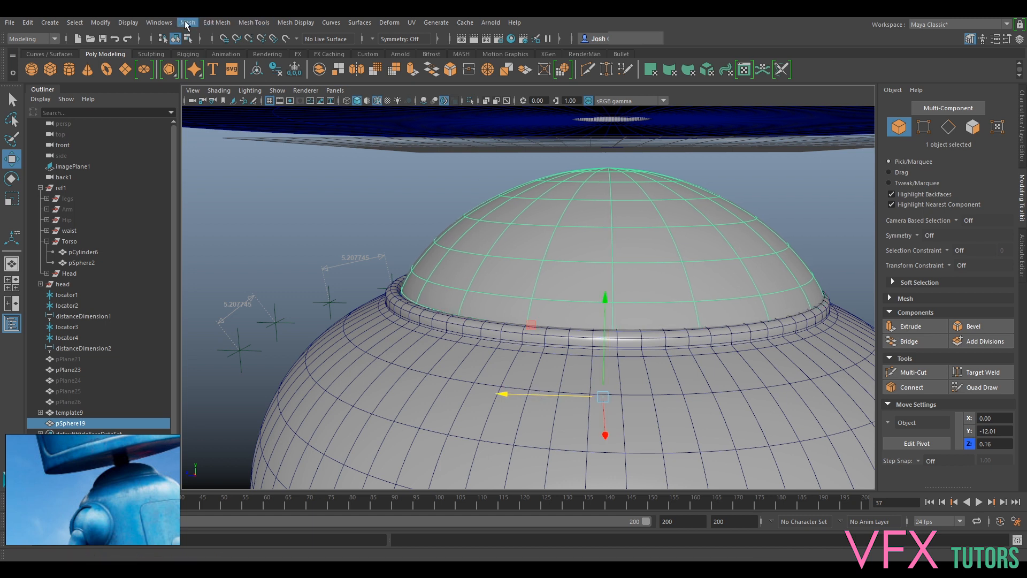
left_click(257, 69)
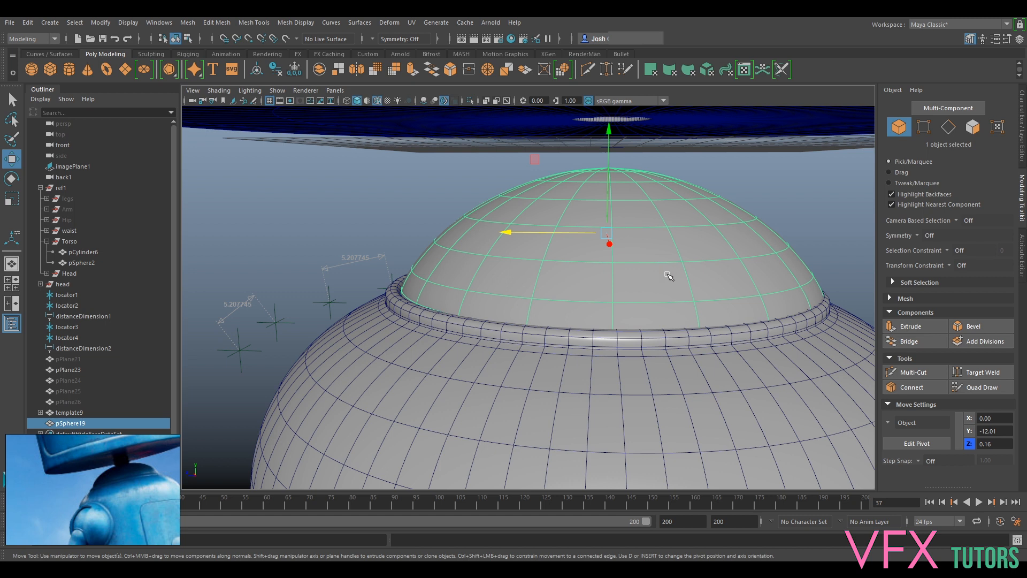
Step: Move the neck dome along Z to about 0.45 to centre it inside the torso's rim
key("v")
left_click_drag(577, 233, 597, 353)
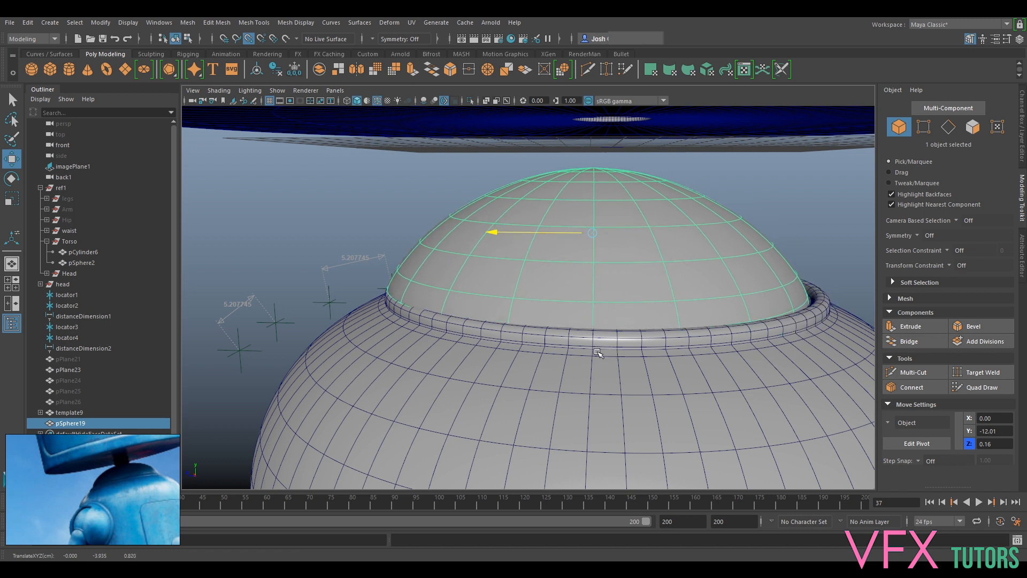
left_click_drag(553, 233, 531, 306)
right_click_drag(531, 306, 454, 169, "alt")
left_click(447, 163)
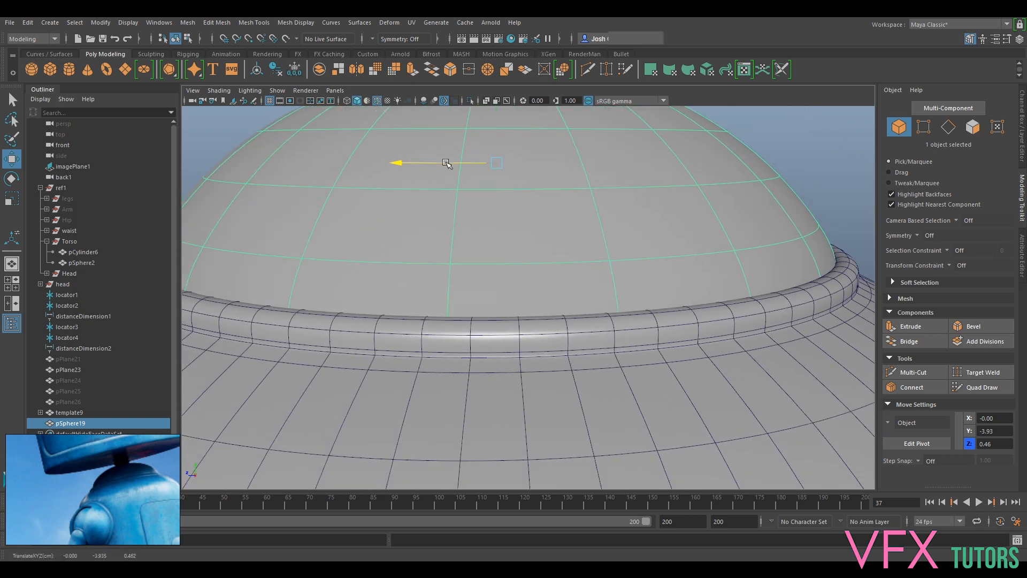
Step: Scale the neck dome uniformly to about 11.05 and nudge it along Z to about 0.39 to fit the rim
scroll(415, 311, "down", 5)
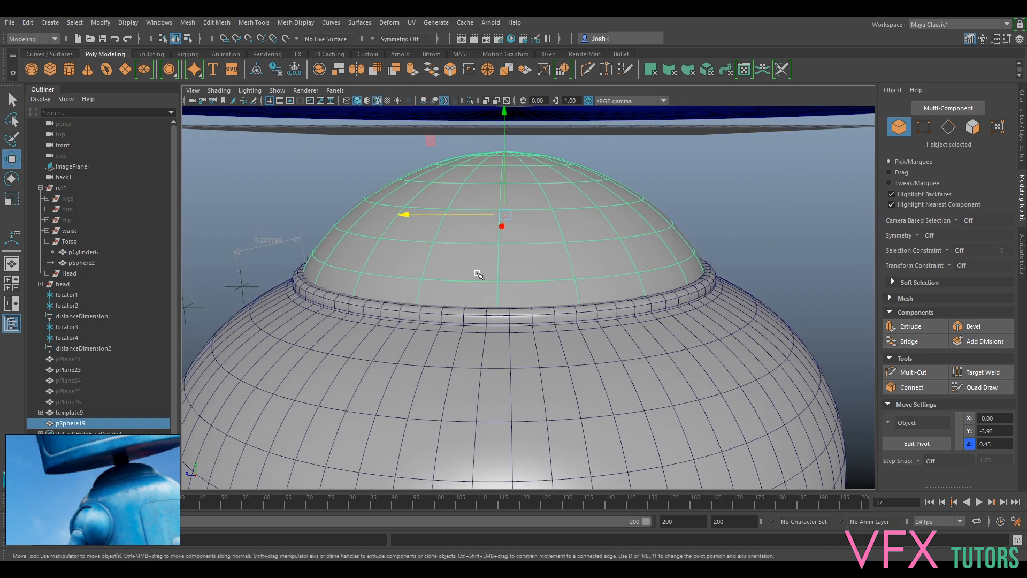
key("r")
left_click_drag(505, 220, 506, 215)
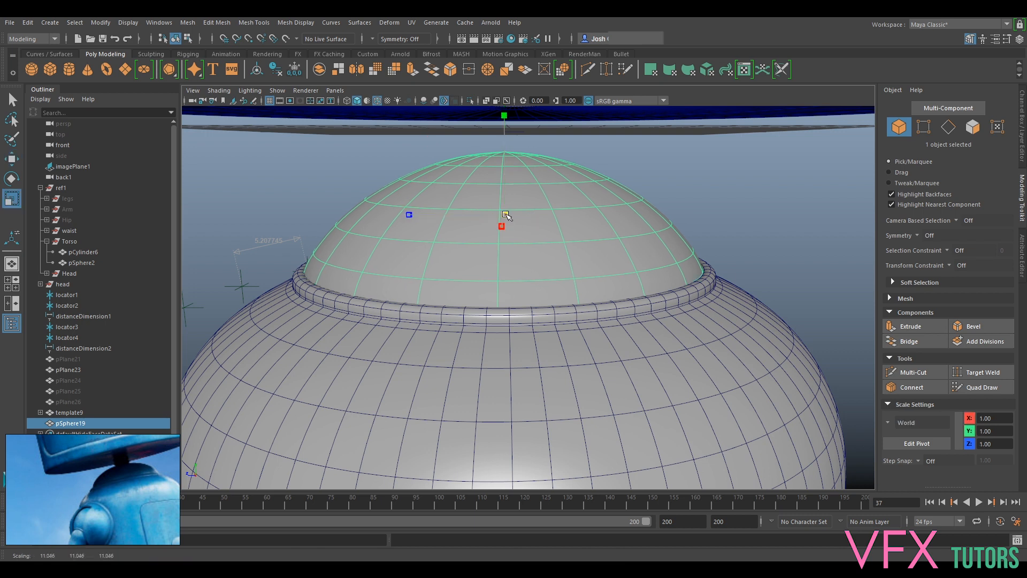
key("w")
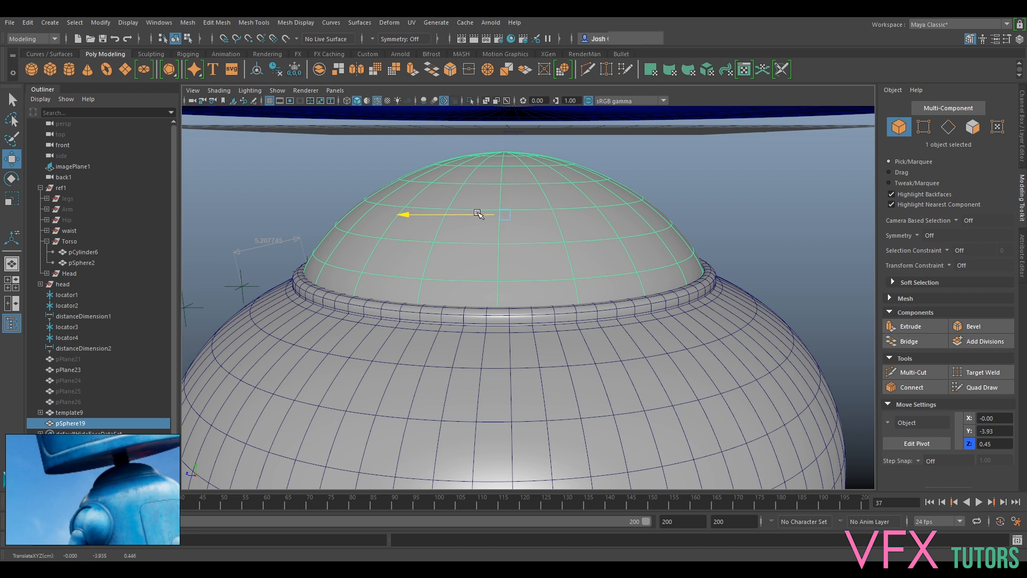
left_click_drag(479, 215, 481, 216)
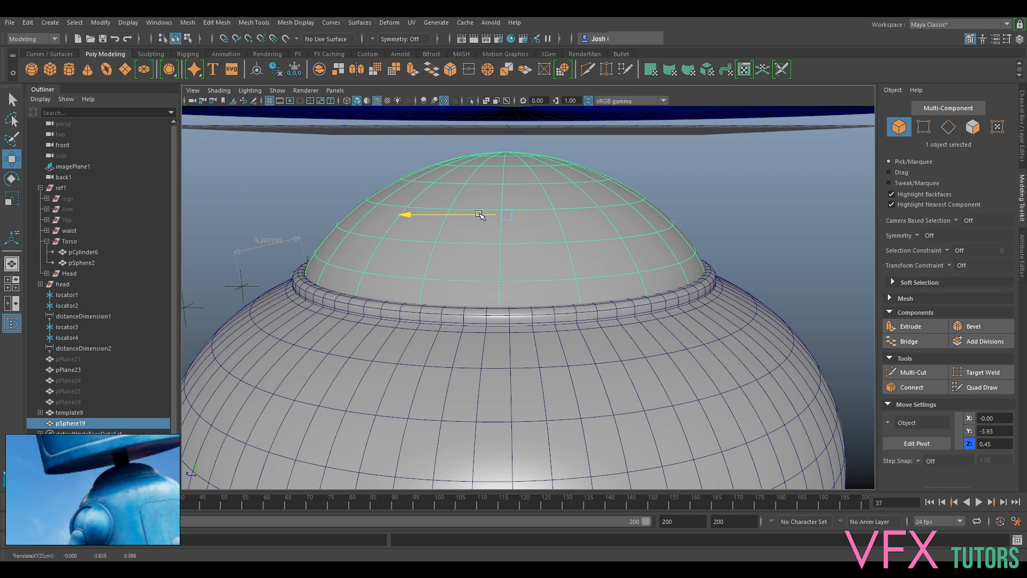
Step: Inspect the neck dome's fit in the rim, and show the HeadRef layer to reveal the reference neck cylinder
left_click(774, 228)
left_click_drag(773, 227, 775, 268, "alt")
scroll(483, 260, "up", 8)
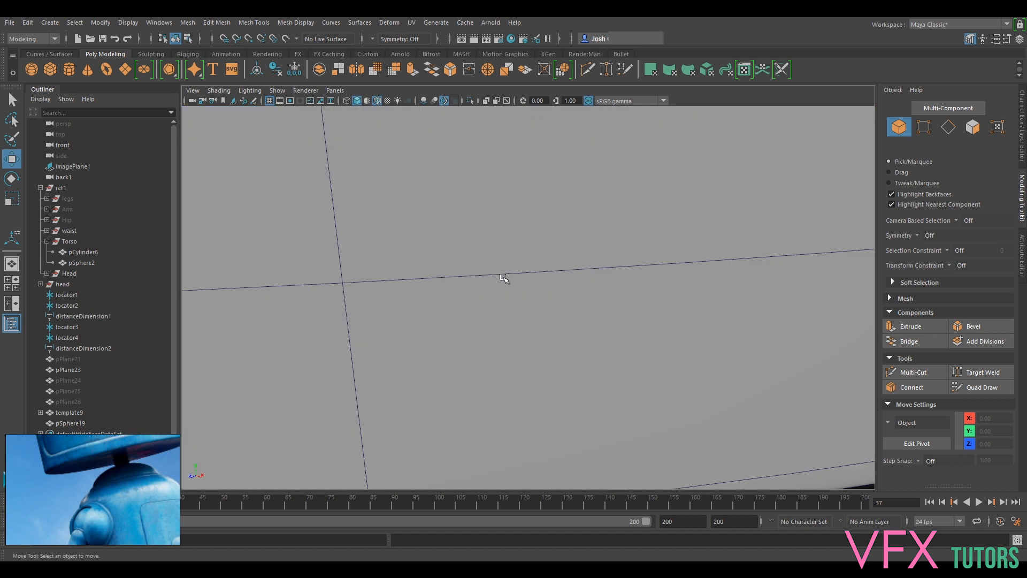
scroll(521, 295, "down", 6)
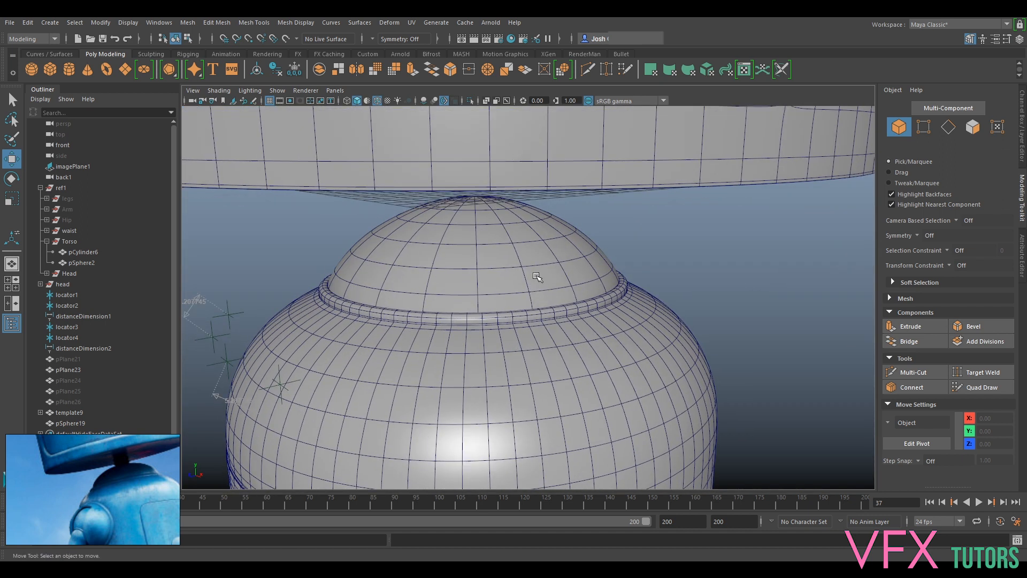
left_click(490, 269)
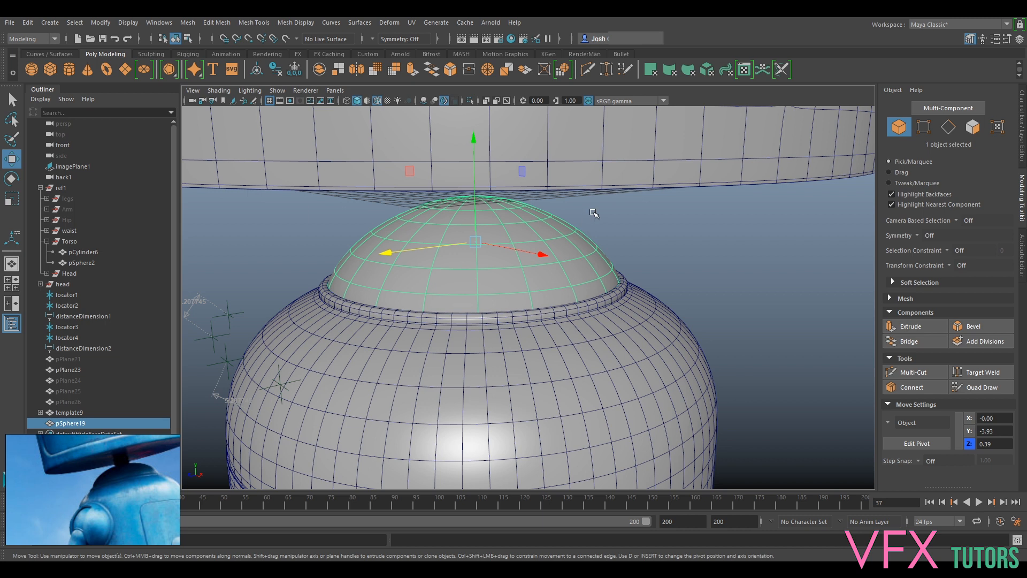
left_click_drag(594, 214, 501, 181, "alt")
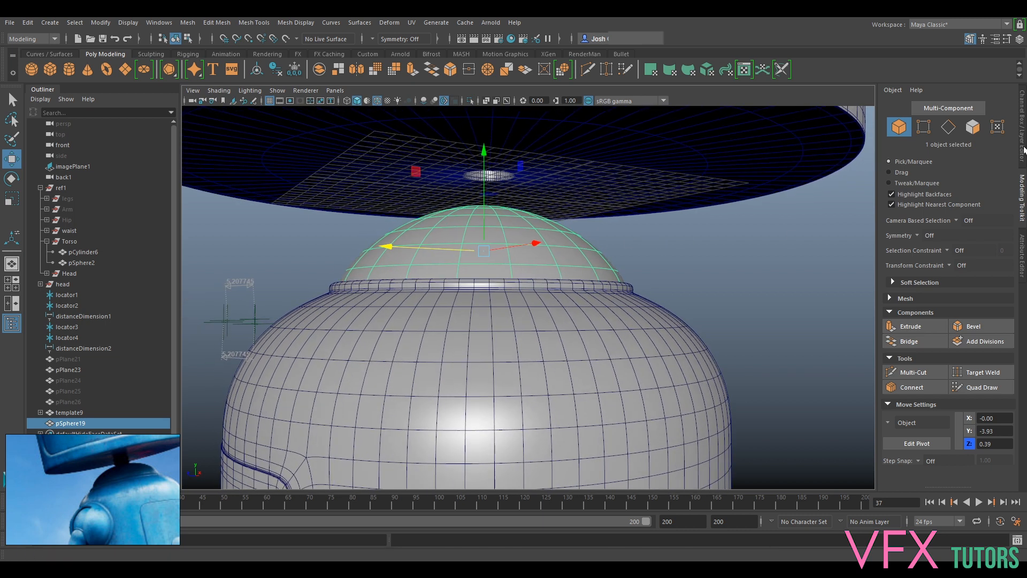
left_click(1024, 151)
left_click(890, 427)
left_click_drag(481, 310, 507, 281, "alt")
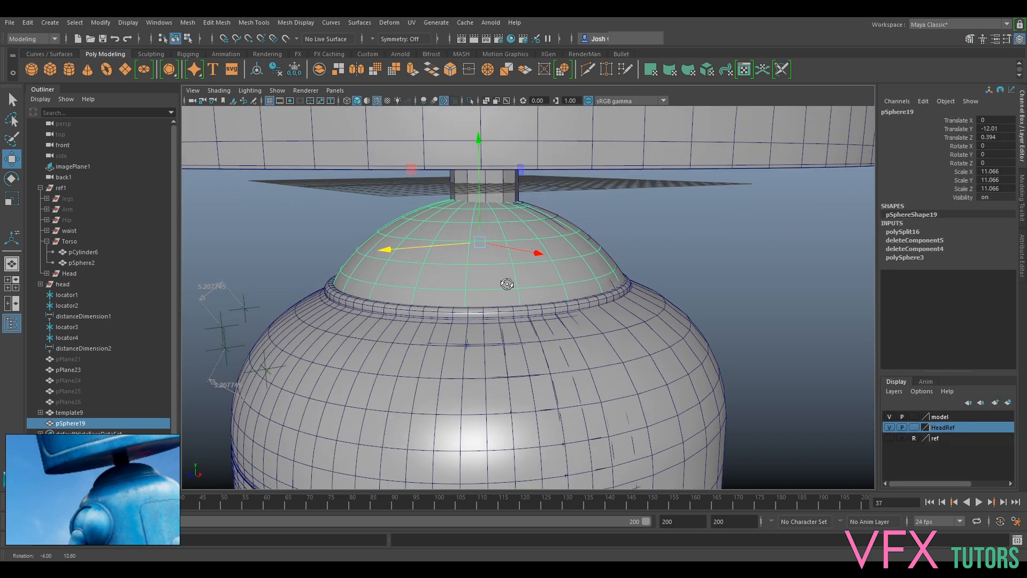
Step: Hide the head group, the reference inner head and the reference cylinders on the head's sides
left_click(80, 284)
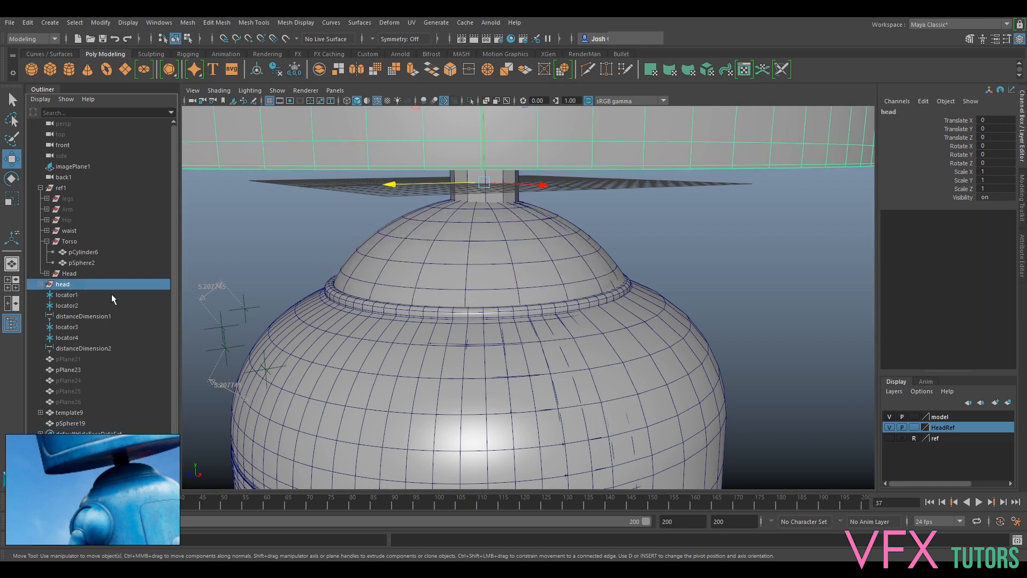
key("ctrl+h")
scroll(548, 235, "down", 5)
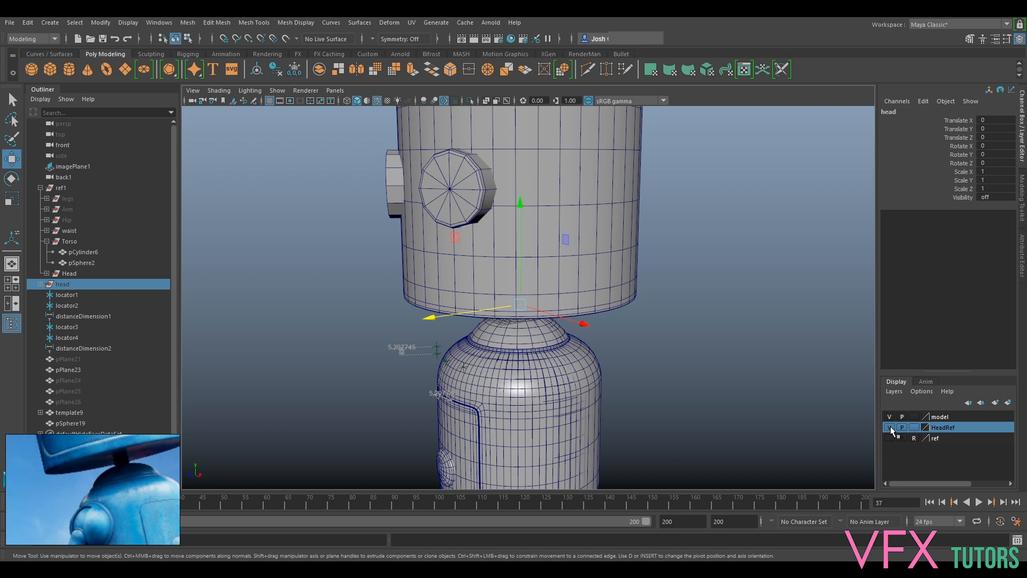
left_click(594, 202)
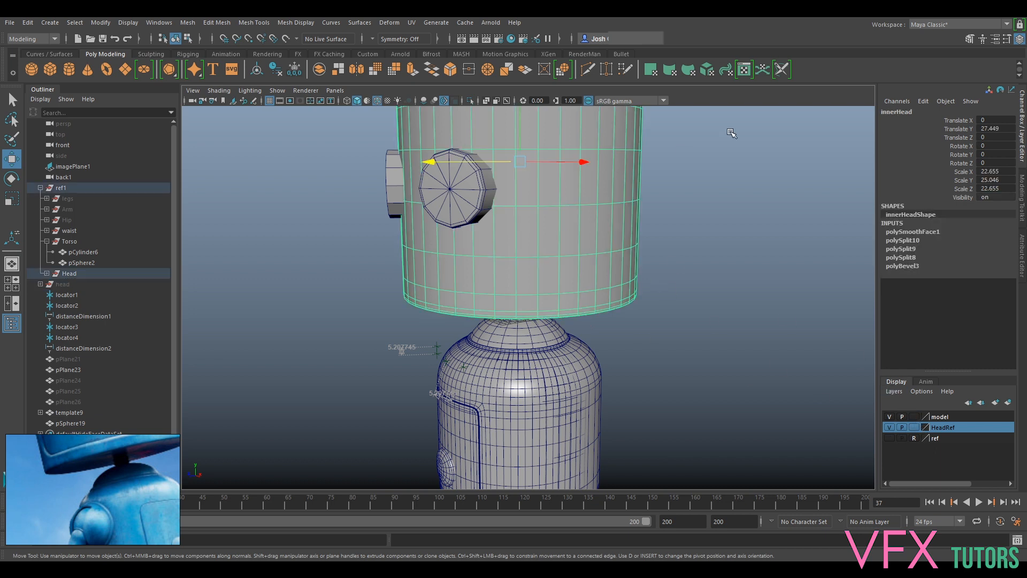
left_click(392, 211)
key("ctrl+h")
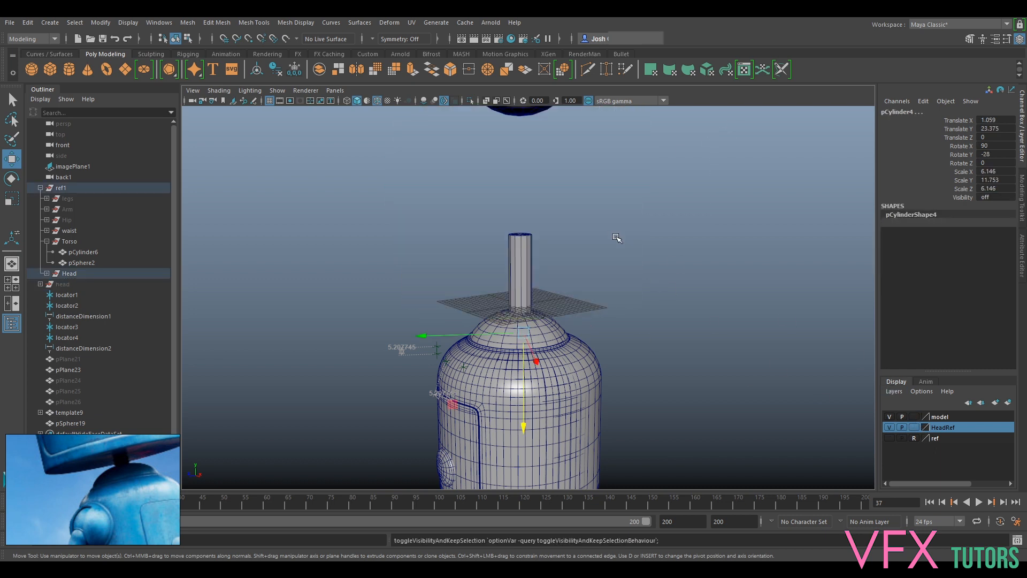
Step: Compare the neck dome with the HeadRef layer hidden and shown, and turn off the dome's smooth preview
scroll(564, 334, "up", 6)
left_click(564, 334)
left_click_drag(589, 282, 559, 305, "alt")
left_click(888, 426)
left_click_drag(787, 372, 759, 360, "alt")
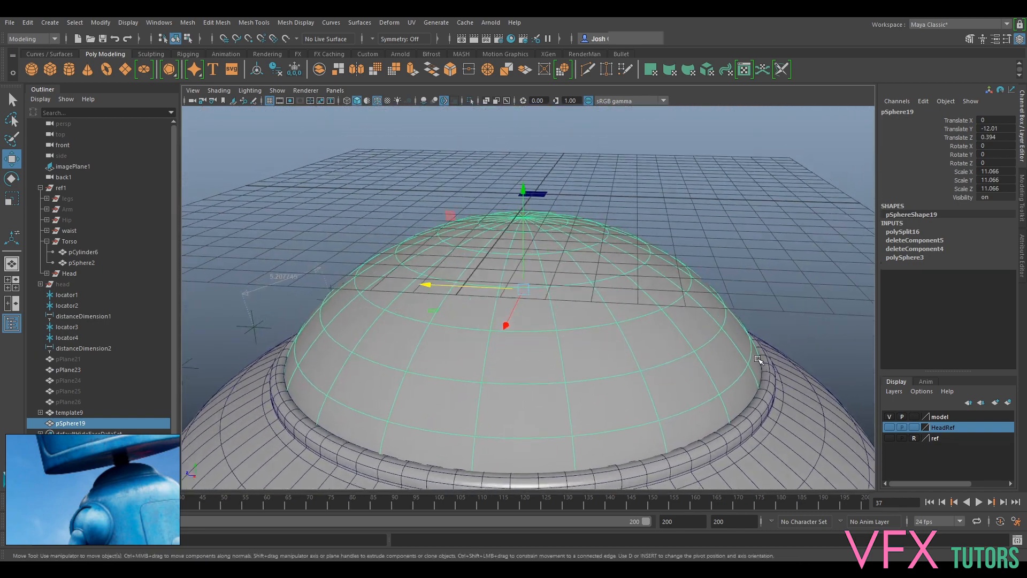
left_click(888, 427)
left_click_drag(643, 308, 602, 367, "alt")
key("1")
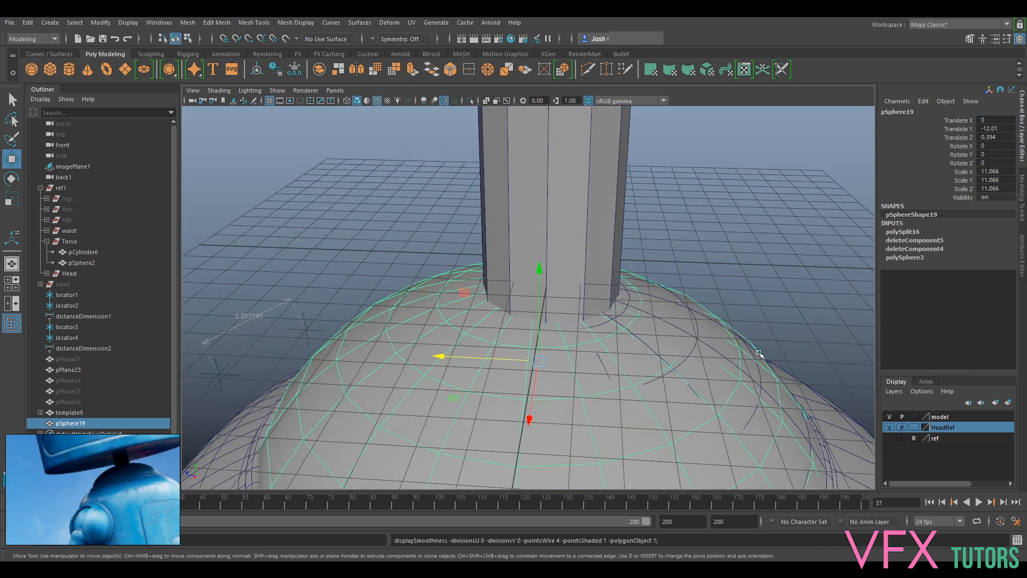
left_click(1022, 209)
left_click(931, 369)
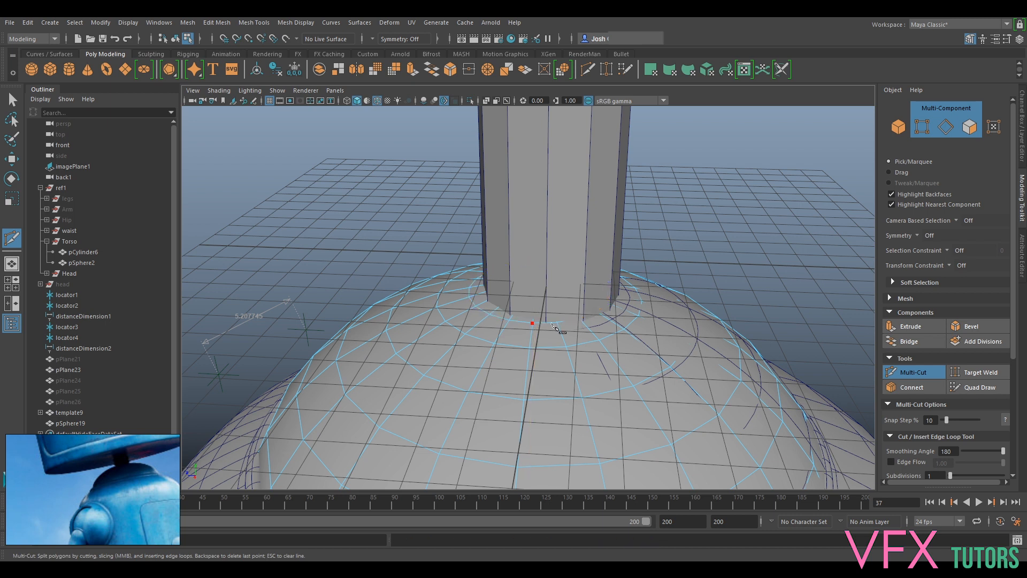
left_click(930, 374)
mouse_move(599, 321)
left_mouse_down("alt")
mouse_move(630, 337)
mouse_move(610, 321)
left_mouse_up("alt")
right_click_drag(571, 264, 619, 249)
key("ctrl+q")
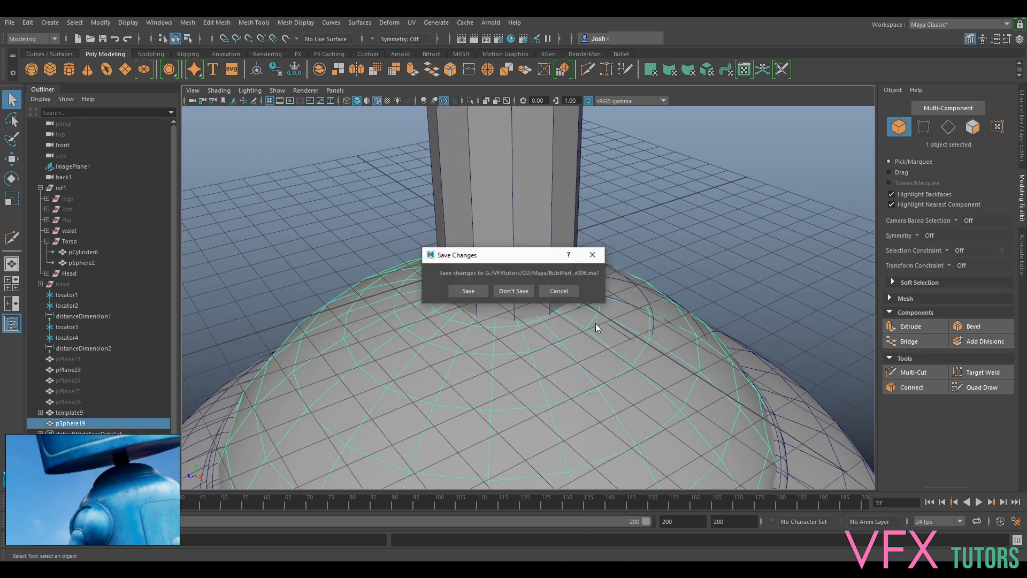
left_click(563, 289)
Step: Isolate the neck dome and delete the ring of faces around its top pole to open a round hole
key("ctrl+1")
right_click_drag(530, 264, 532, 302)
left_click_drag(519, 288, 512, 297, "alt")
double_click(489, 273)
key("Delete")
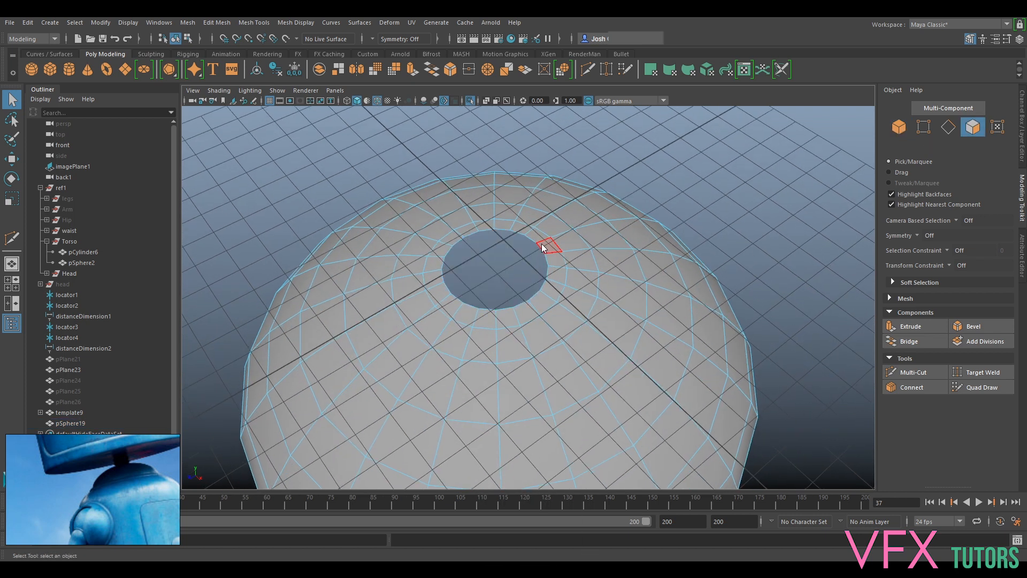
Step: Extrude the hole's border edges and move them straight down to form an inner wall in the dome
right_click_drag(542, 247, 530, 229)
key("ctrl+e")
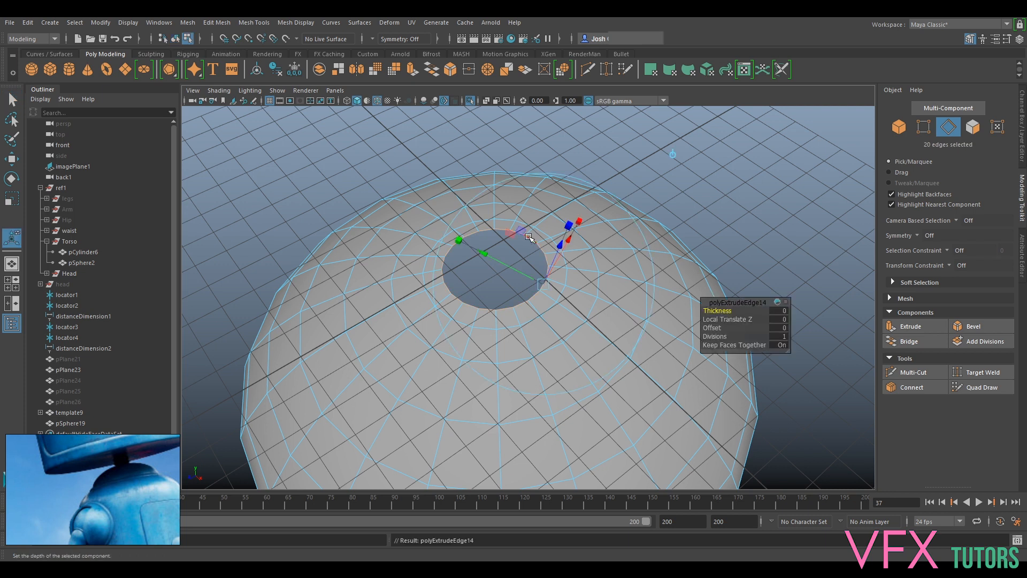
key("w")
left_click_drag(492, 221, 494, 264)
Step: Bevel the hole's upper edge loop with a fraction of 0.2 and preview the dome smoothed in object mode
double_click(544, 283)
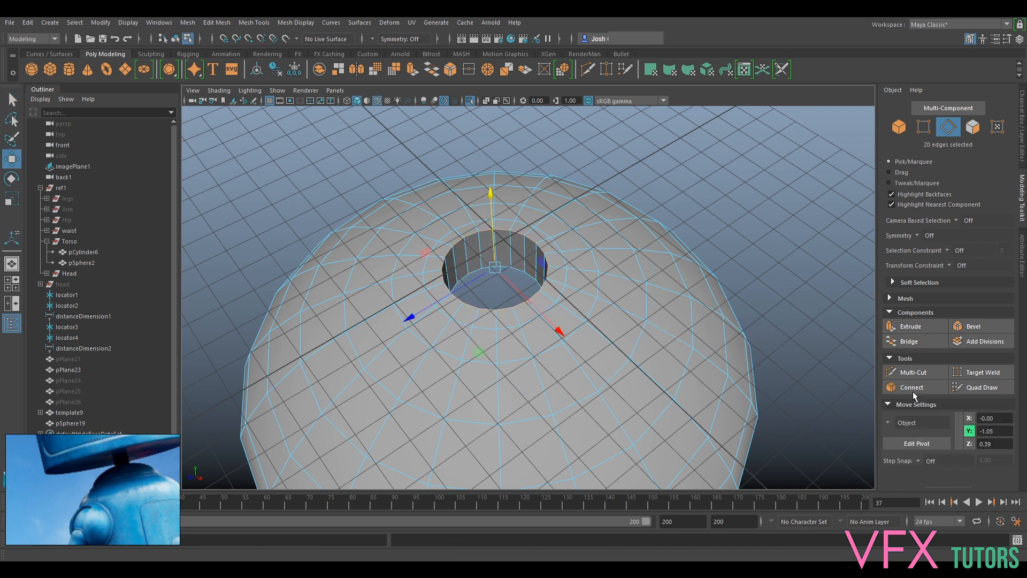
left_click(971, 326)
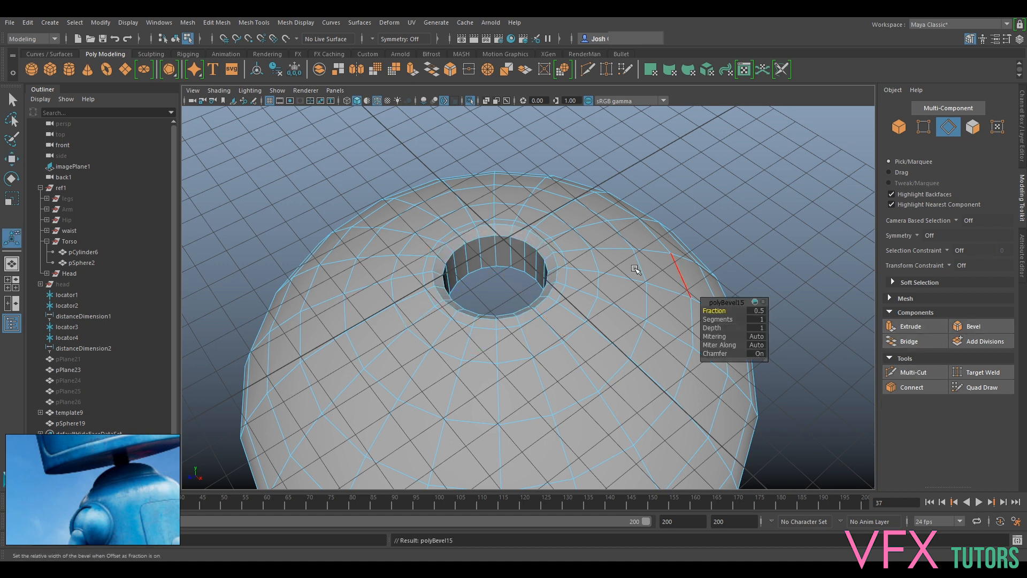
left_click_drag(711, 309, 704, 310)
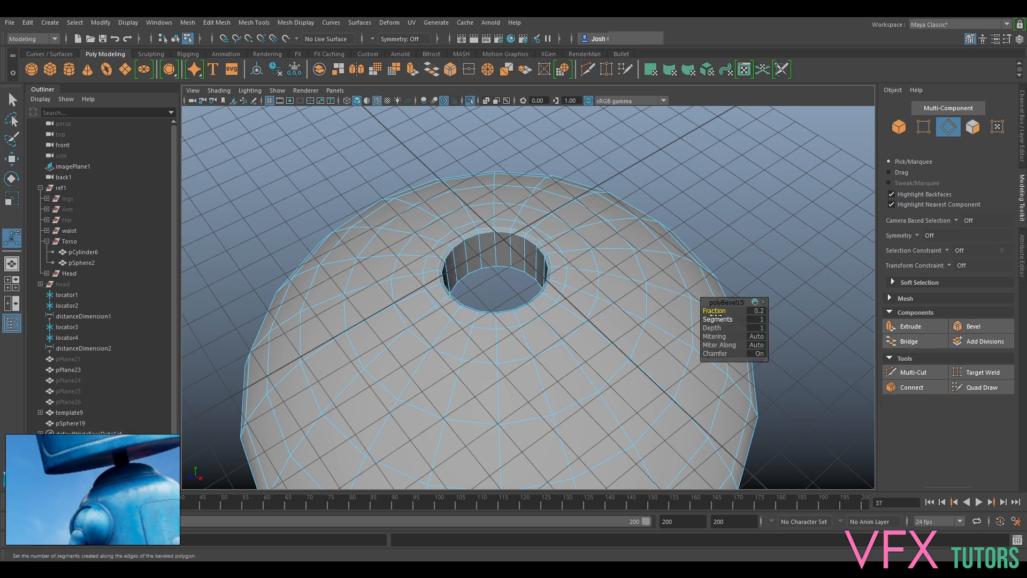
right_click_drag(585, 263, 626, 241)
key("3")
Step: Turn off isolation and hide the reference torso sphere that overlaps the neck dome
left_click_drag(609, 309, 649, 270, "alt")
left_click(669, 341)
left_click_drag(583, 353, 525, 365, "alt")
scroll(553, 354, "up", 5)
left_click(535, 339)
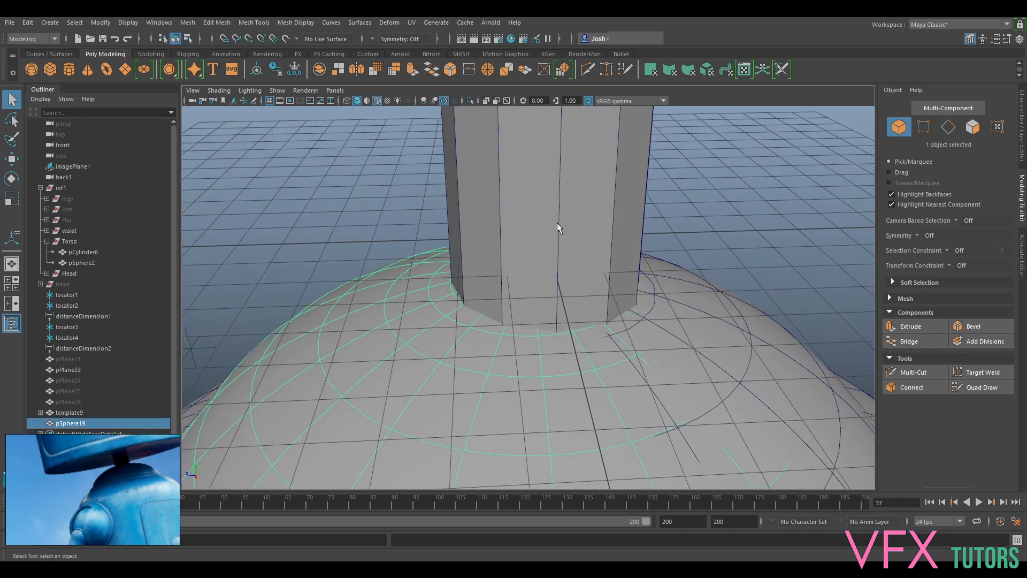
left_click(745, 328)
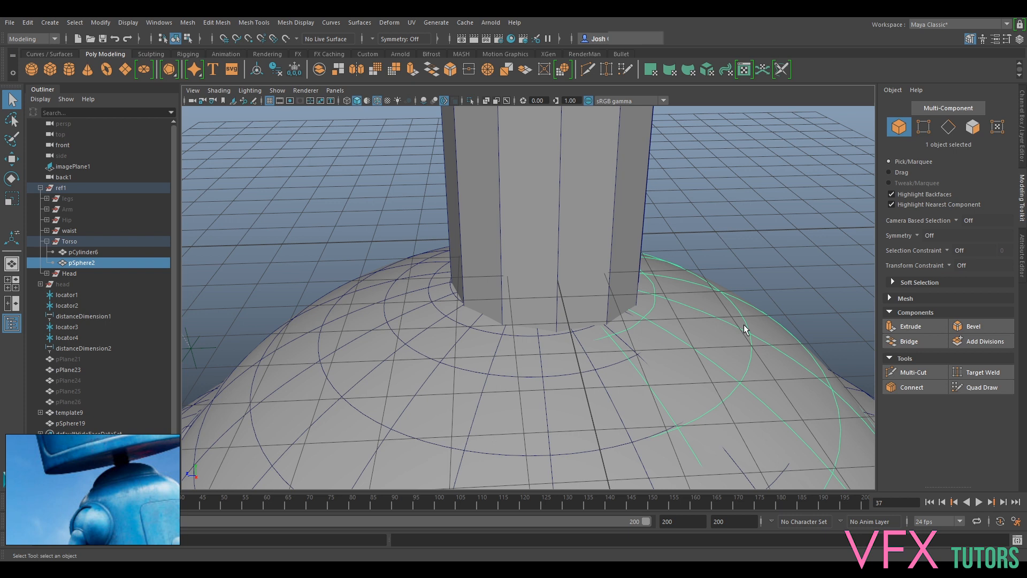
left_click(643, 364)
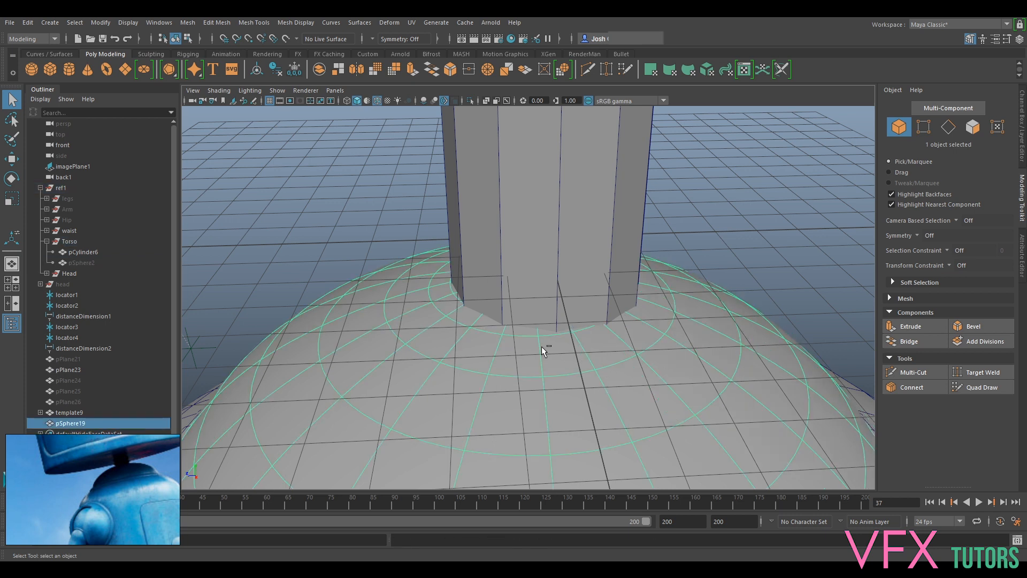
Step: Toggle the neck dome's isolation and preview the reference neck cylinder smoothed against the hole
key("ctrl+1")
key("ctrl+z")
key("ctrl+1")
key("ctrl+1")
left_click(571, 235)
key("3")
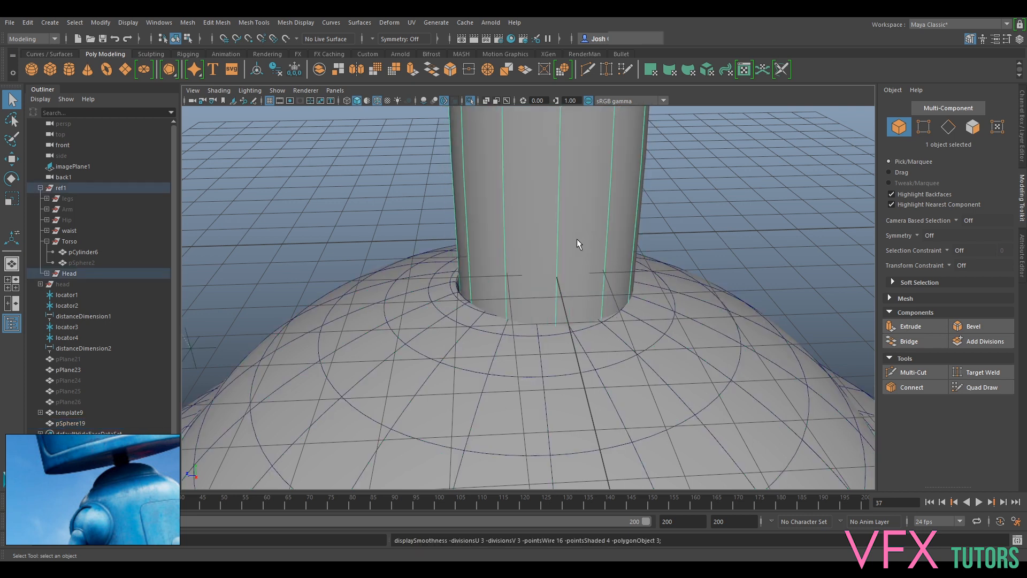
Step: Undo back to the dome's state before the hole's edge bevel, and turn off its smooth preview
left_click(598, 331)
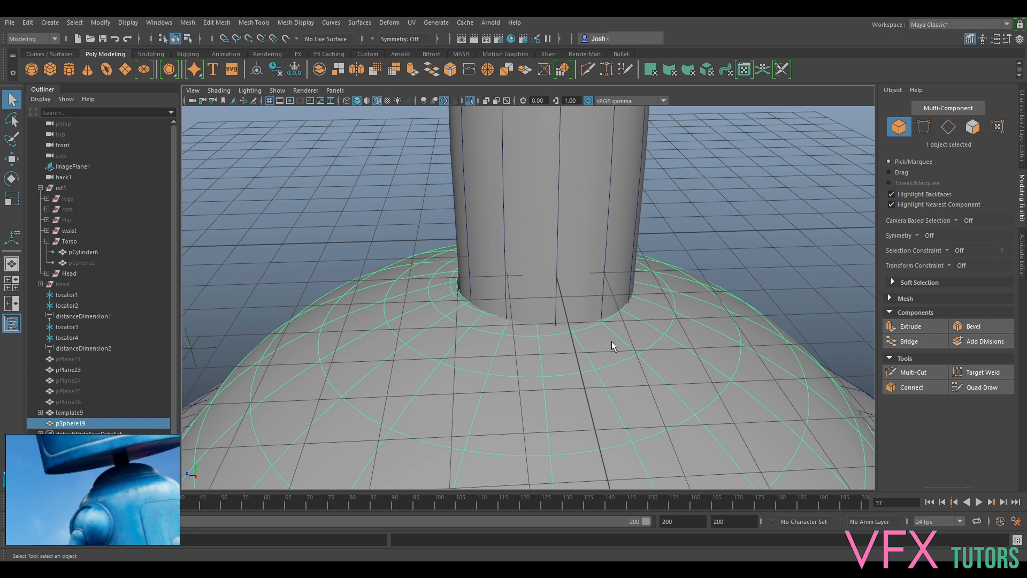
key("ctrl+z")
key("ctrl+z")
key("ctrl+z")
key("ctrl+z")
key("ctrl+z")
key("ctrl+z")
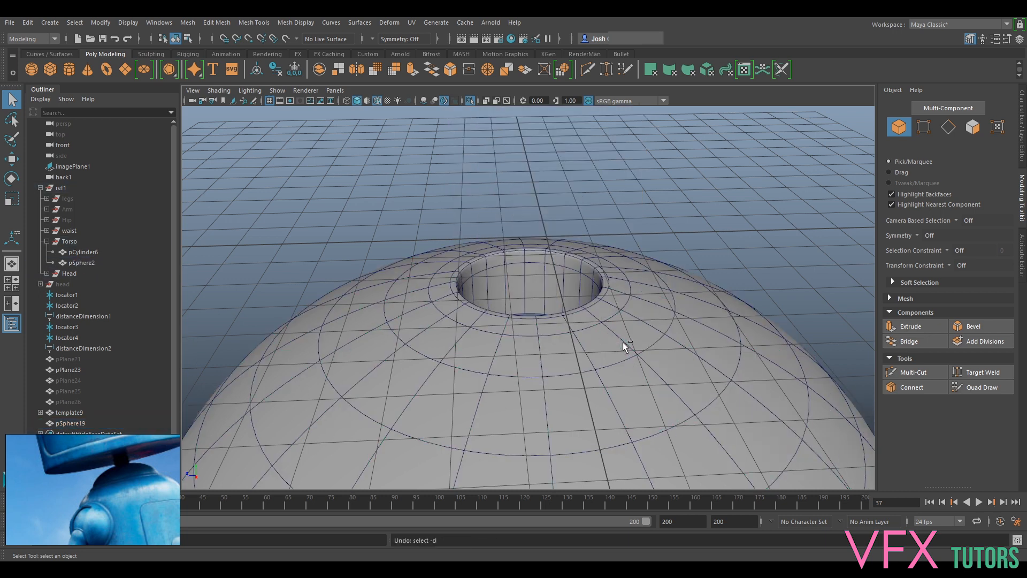
key("ctrl+z")
key("ctrl+z")
key("1")
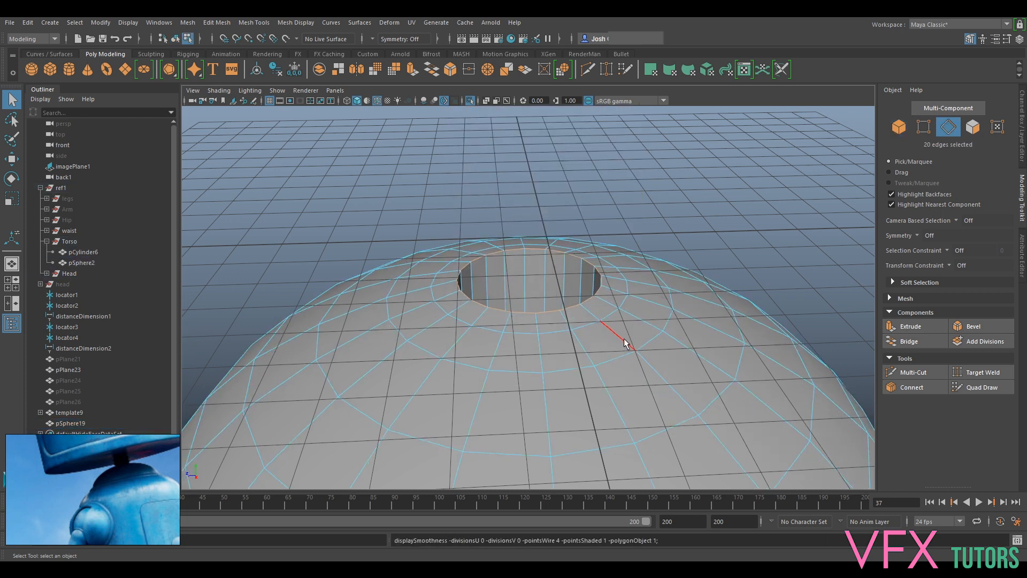
Step: Select the ring of faces lining the dome's hole, widen it slightly and lower it to Y about -2.12
right_click_drag(573, 281, 559, 467)
left_click(555, 273)
double_click(552, 271)
left_click_drag(547, 326, 539, 300)
key("w")
Step: Bevel the hole's upper edge loop narrowly, and return the smoothed dome to object mode with isolation off
right_click_drag(457, 264, 458, 303)
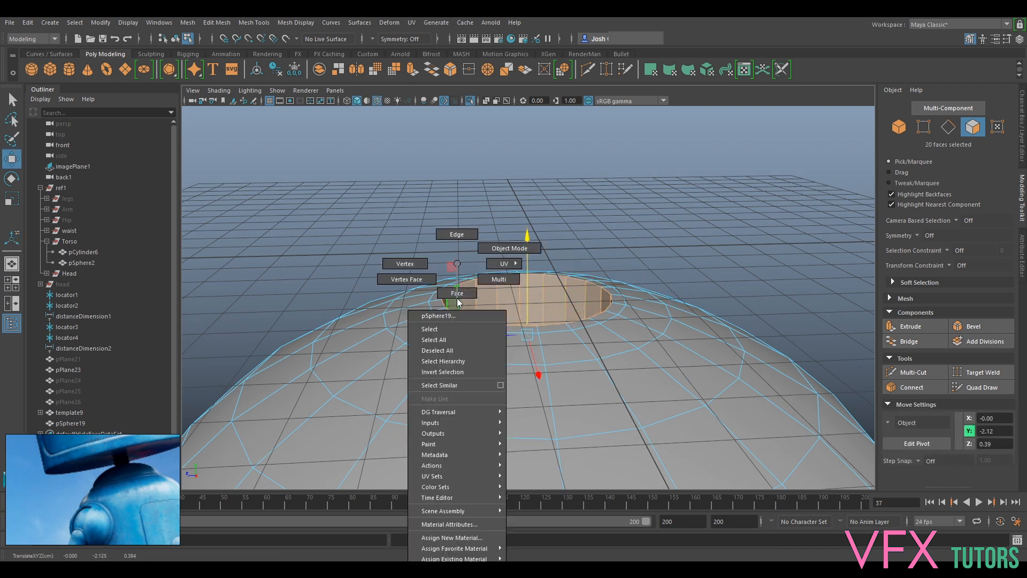
right_click_drag(460, 246, 459, 244)
double_click(445, 295)
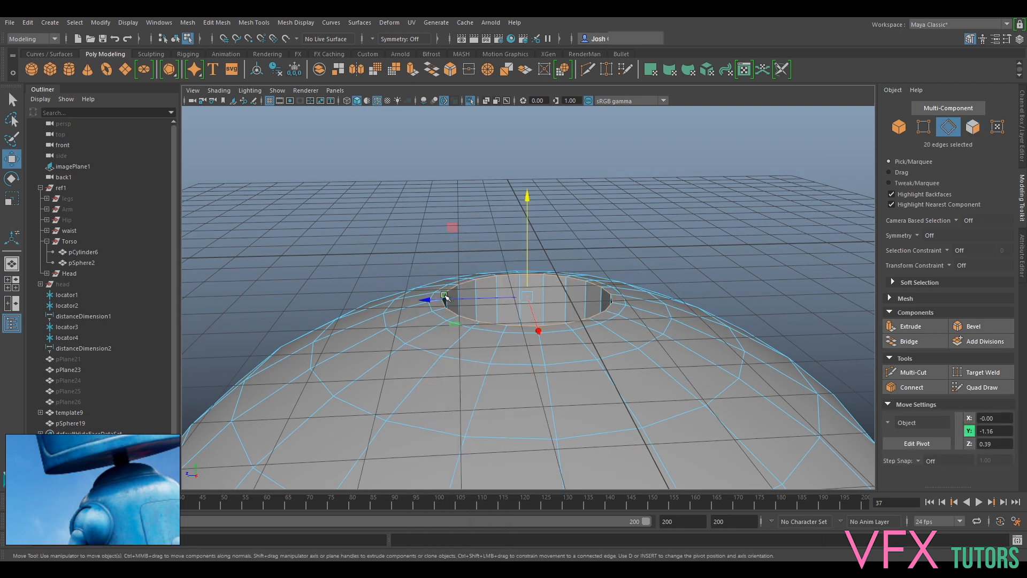
left_click(967, 328)
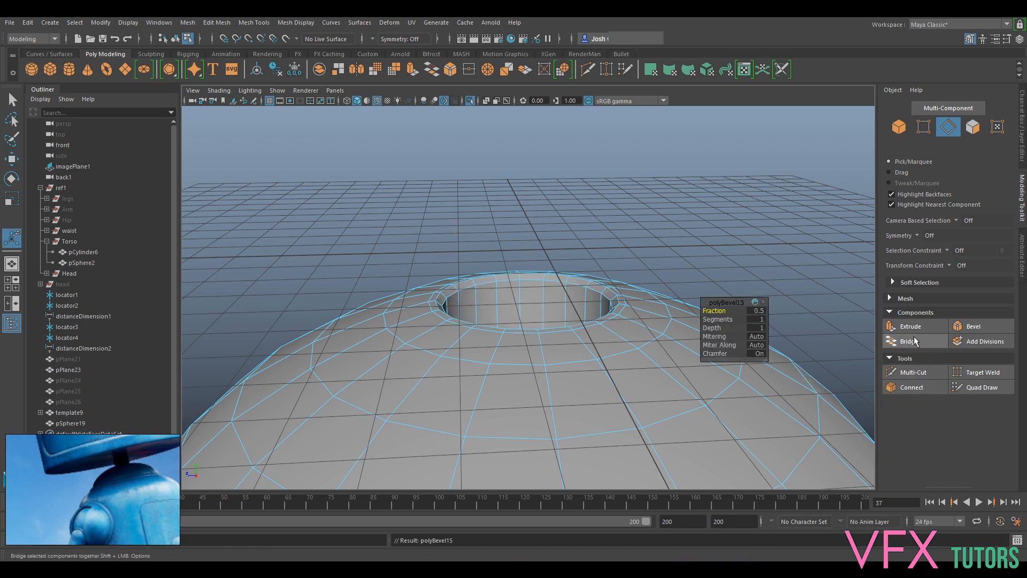
left_click_drag(714, 319, 717, 320)
right_click_drag(602, 300, 635, 270)
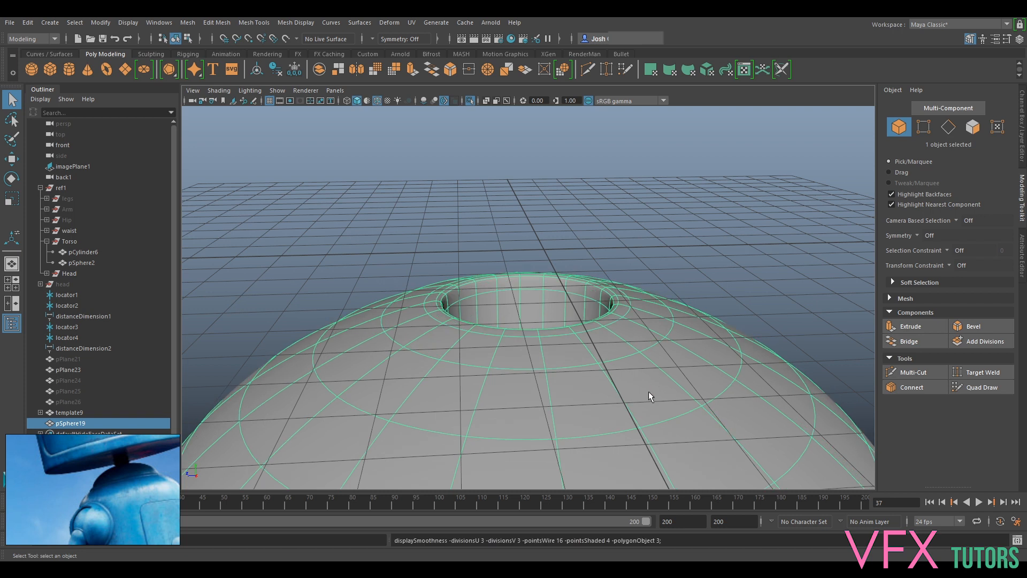
key("ctrl+1")
Step: Try to move the reference neck cylinder along Z, and undo the move
left_click_drag(651, 400, 592, 258, "alt")
left_click(605, 246)
key("w")
scroll(601, 251, "down", 3)
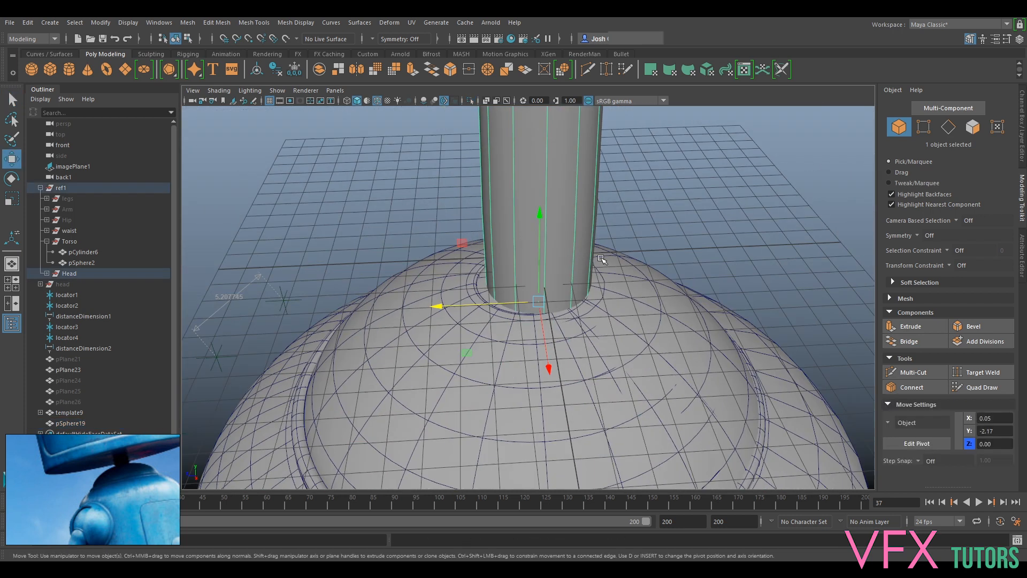
left_click_drag(511, 308, 629, 325)
key("ctrl+z")
scroll(751, 331, "down", 6)
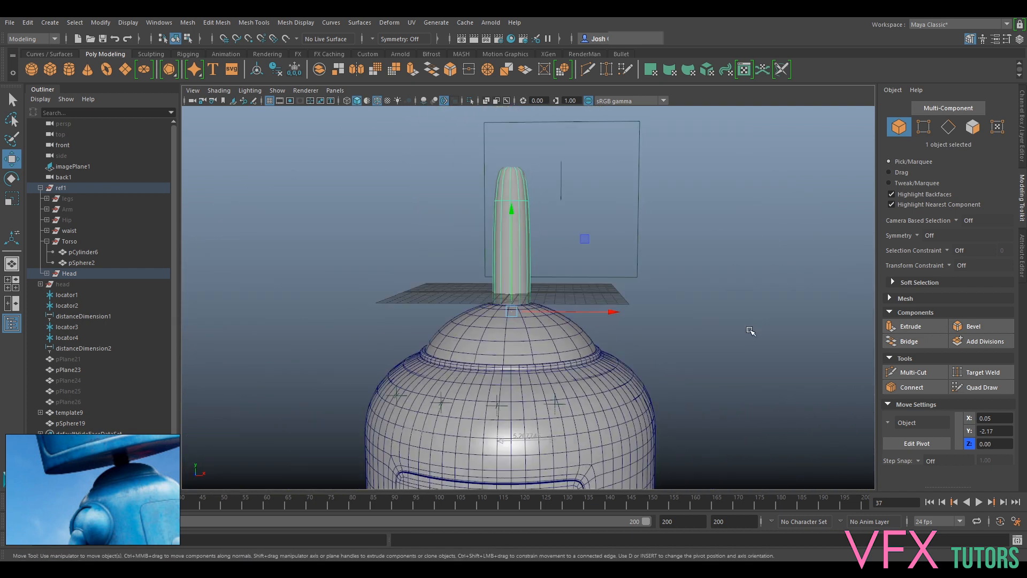
Step: Turn off the reference neck cylinder's smooth preview and hide it to expose the dome's opening
key("1")
left_click(666, 251)
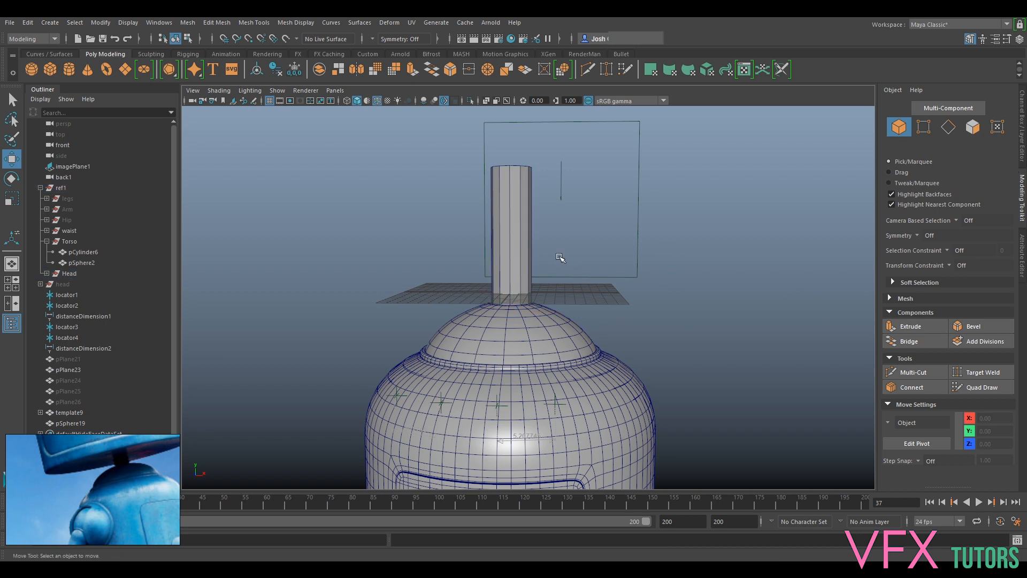
left_click(530, 252)
key("h")
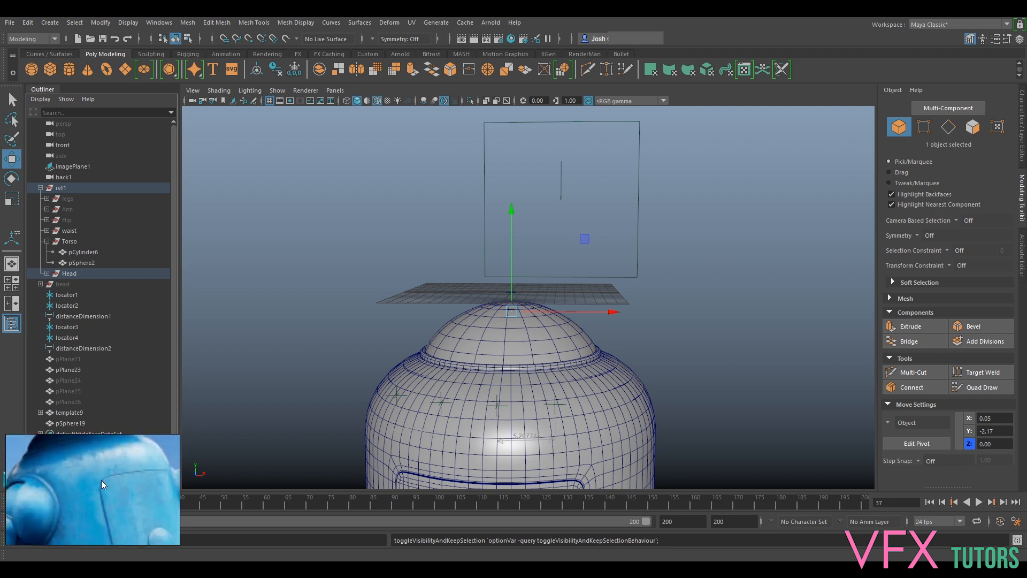
scroll(517, 351, "up", 5)
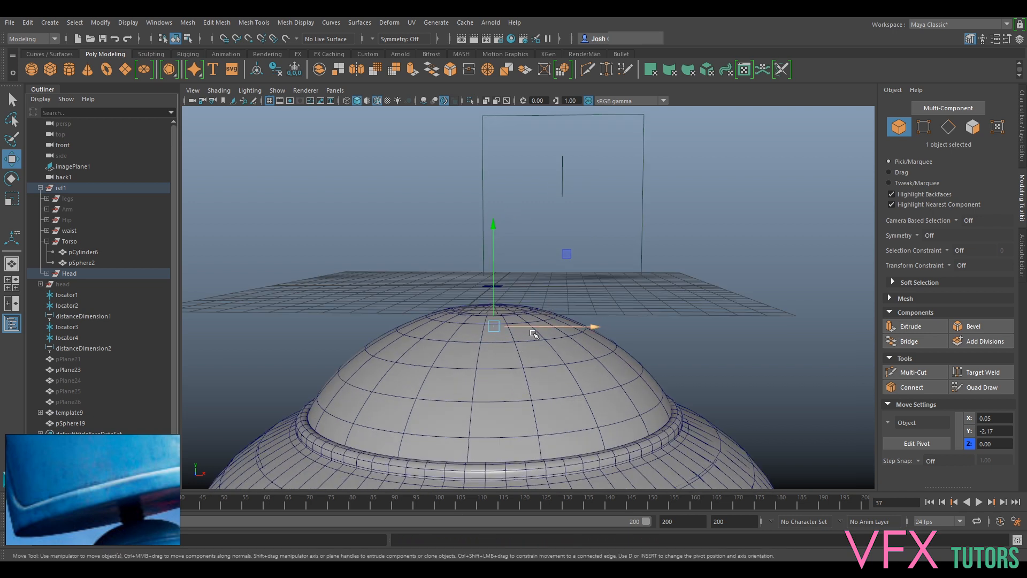
left_click_drag(536, 333, 541, 395, "alt")
left_click(506, 318)
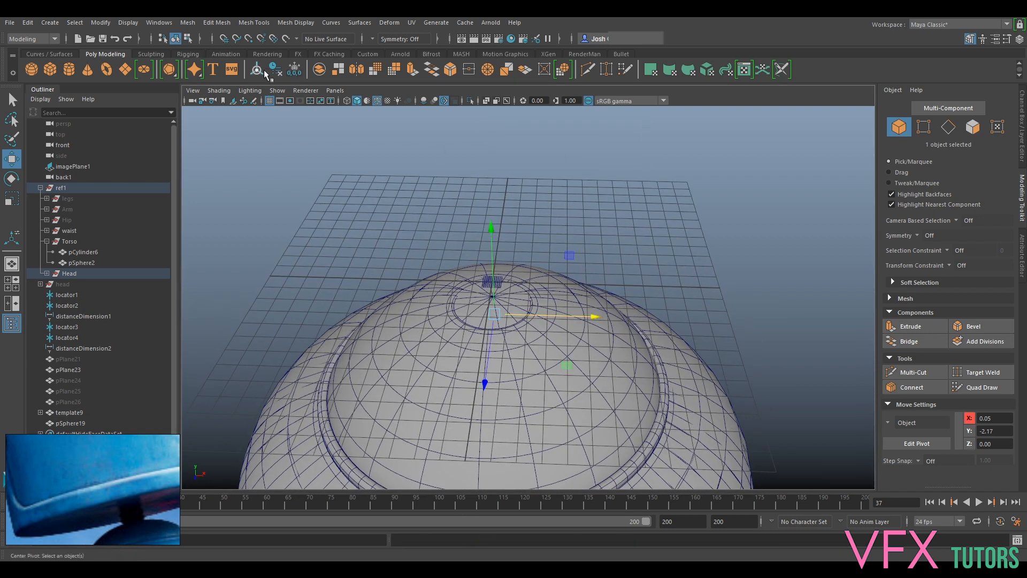
Step: Turn off the viewport grid and hide the reference sphere pSphere2 in the Torso group
left_click(270, 101)
left_click(571, 303)
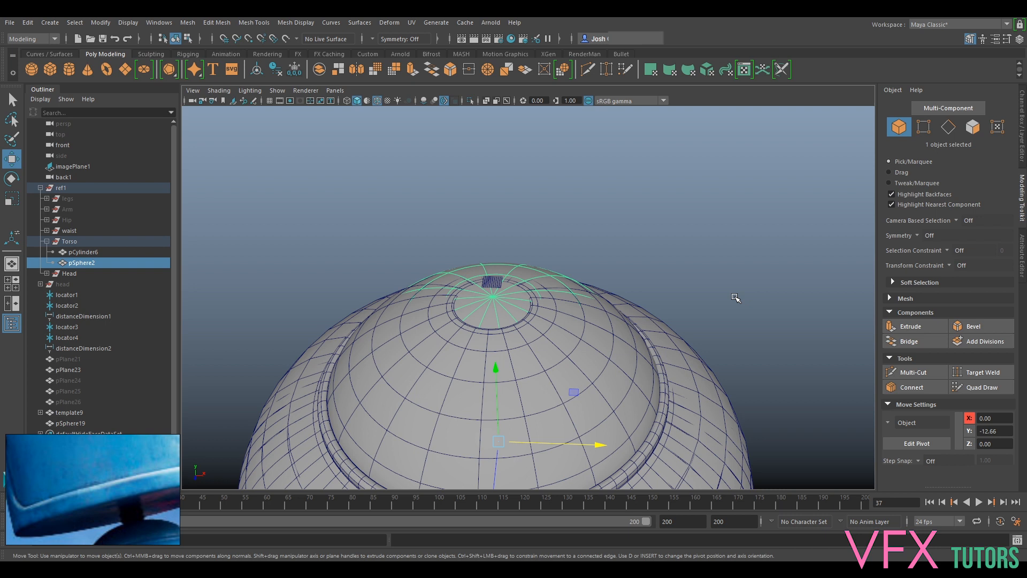
key("h")
scroll(680, 322, "down", 2)
left_click_drag(690, 321, 598, 278, "alt")
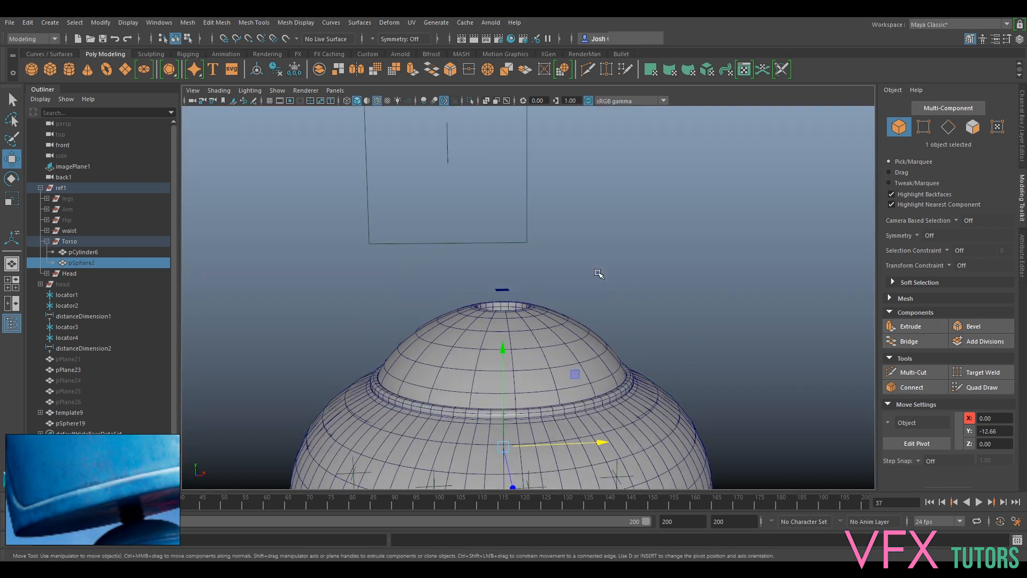
Step: Create a polygon cylinder at the dome's opening and enlarge it uniformly towards the width of the hole
left_click(69, 69)
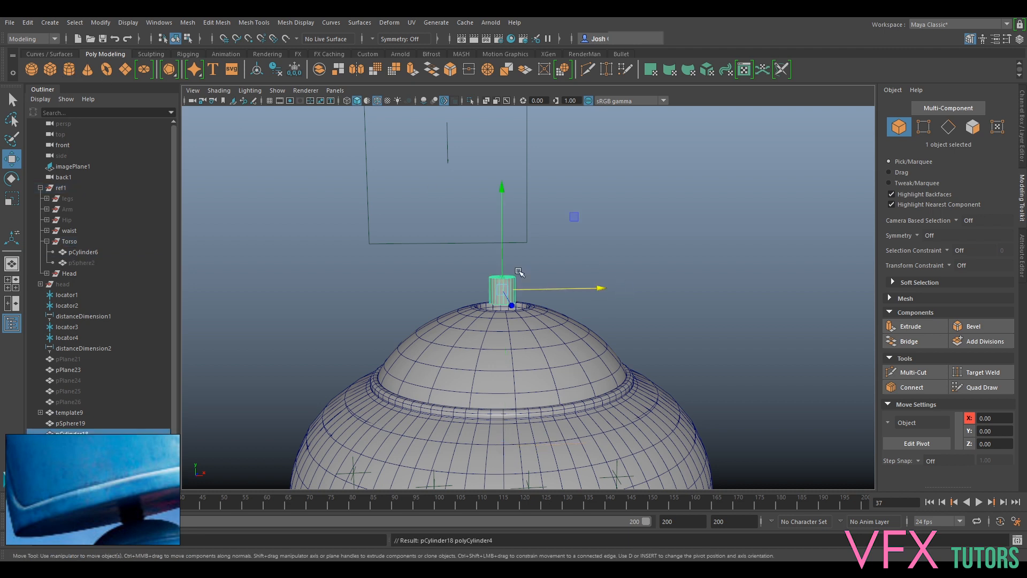
scroll(518, 271, "up", 3)
key("r")
left_click_drag(473, 280, 534, 282)
left_click_drag(544, 280, 491, 333, "alt")
scroll(535, 347, "down", 5)
middle_click_drag(595, 363, 621, 222, "alt")
left_click_drag(620, 221, 553, 342, "alt")
Step: Centre the new cylinder over the dome's hole and scale it uniformly to about 2.06 to fit the opening
key("w")
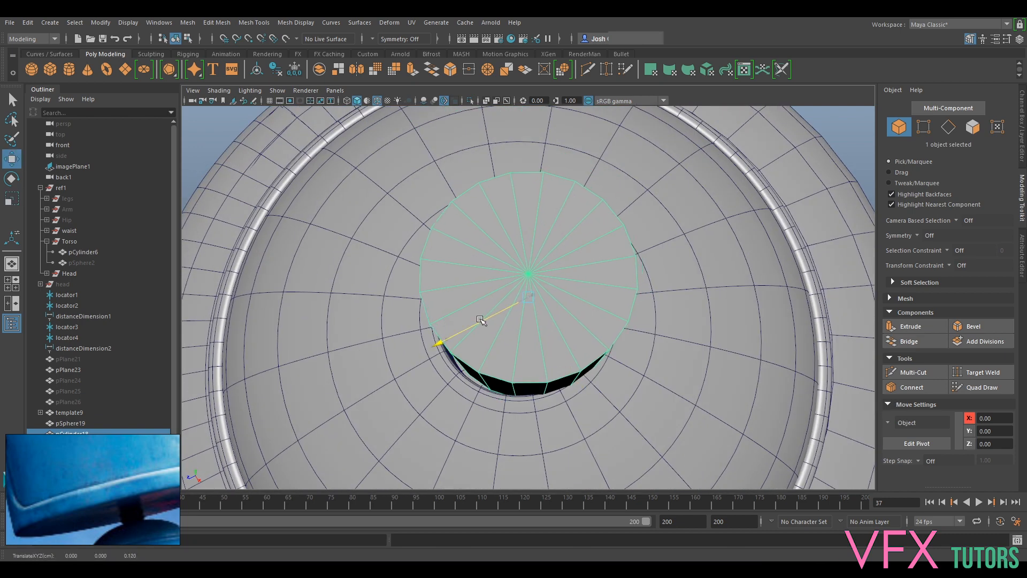
left_click_drag(475, 319, 523, 367, "alt")
key("r")
left_click_drag(484, 263, 597, 238)
key("w")
left_click(585, 269)
key("r")
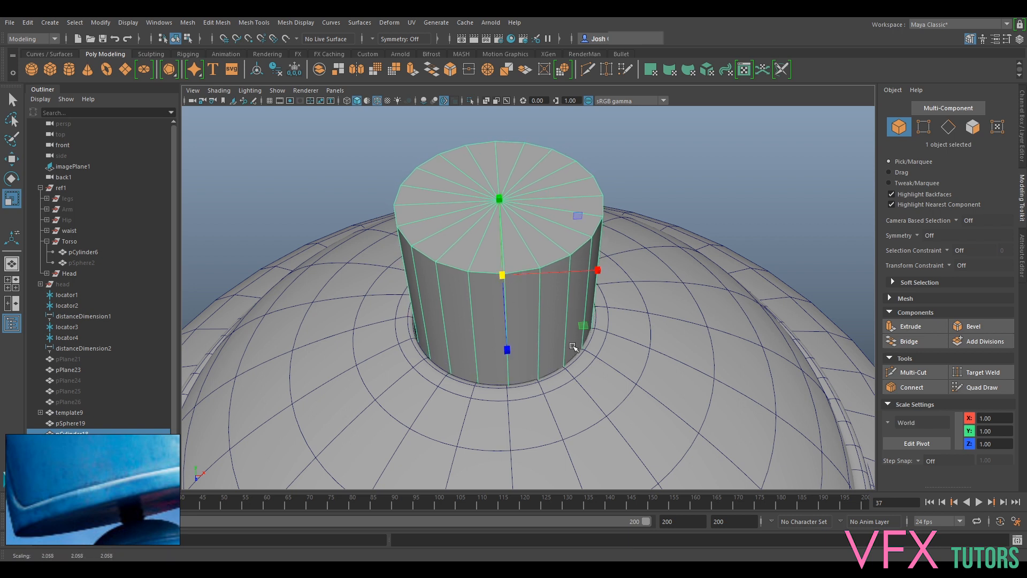
left_click_drag(504, 275, 445, 354, "alt")
middle_click_drag(492, 239, 587, 383, "alt")
scroll(556, 383, "up", 4)
left_click_drag(473, 387, 545, 284, "alt")
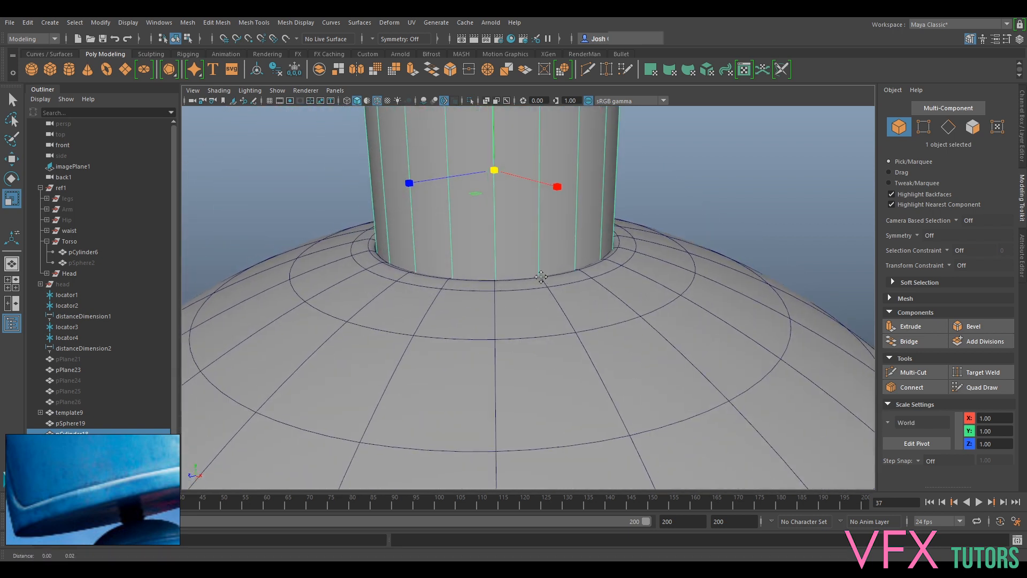
Step: Reposition the cylinder vertically at Y about 0.52 so its base sits in the dome's hole
scroll(540, 276, "down", 2)
middle_click_drag(524, 264, 527, 399, "alt")
left_click_drag(526, 399, 555, 193, "alt")
key("w")
left_click_drag(584, 321, 604, 319, "alt")
scroll(654, 236, "down", 3)
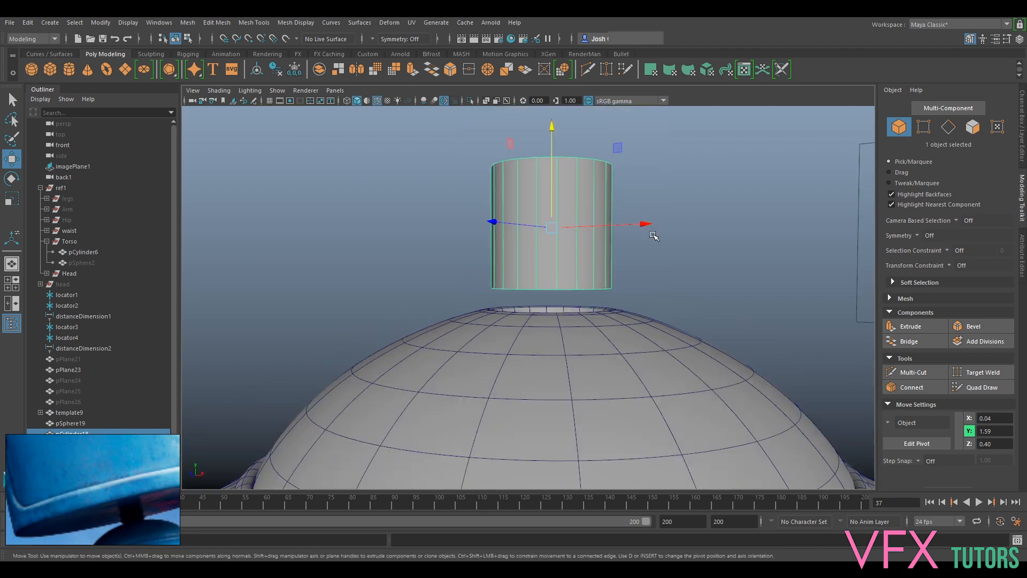
left_click_drag(549, 198, 555, 230)
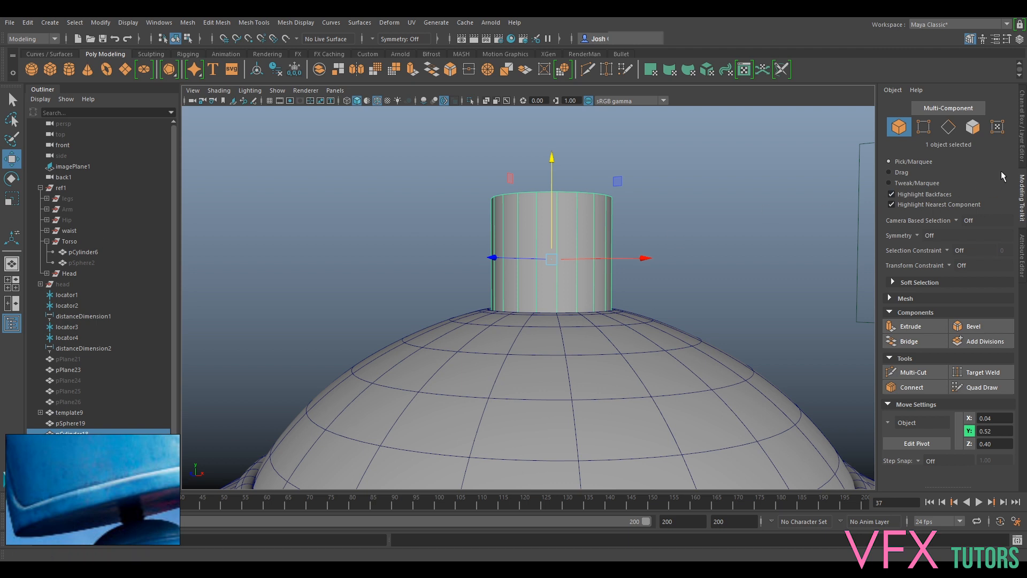
Step: Unhide the reference cylinders pCylinder5, pCylinder4 and pCylinder3 in the Head group
left_click(1021, 155)
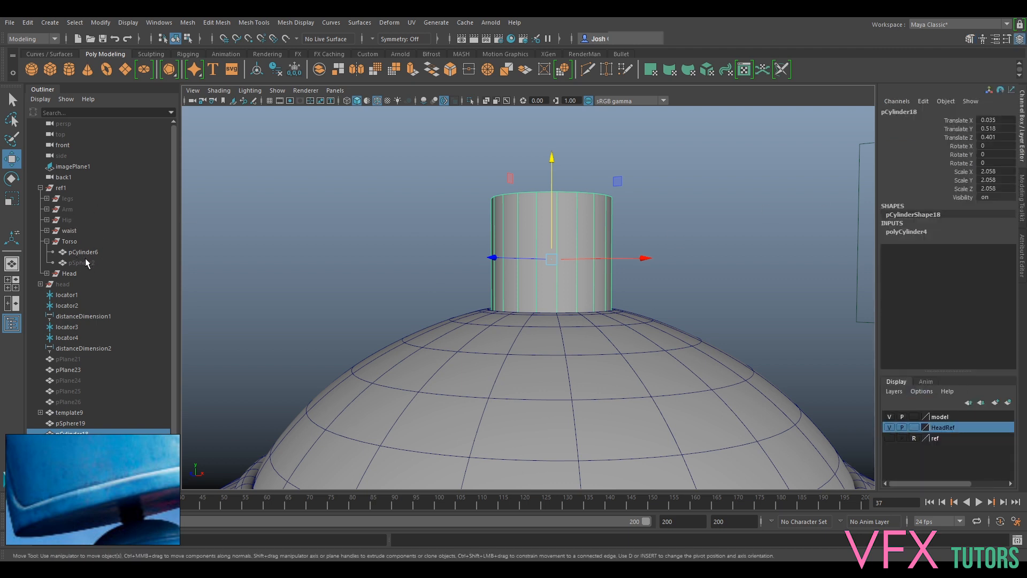
left_click(47, 273)
left_click(81, 284)
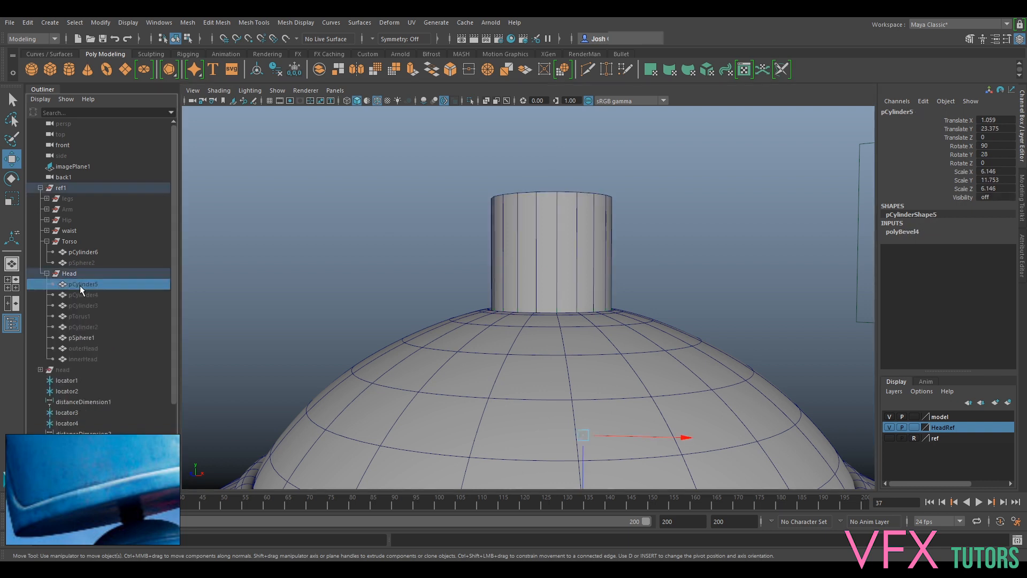
key("h")
left_click(82, 295)
key("h")
left_click(85, 305)
key("h")
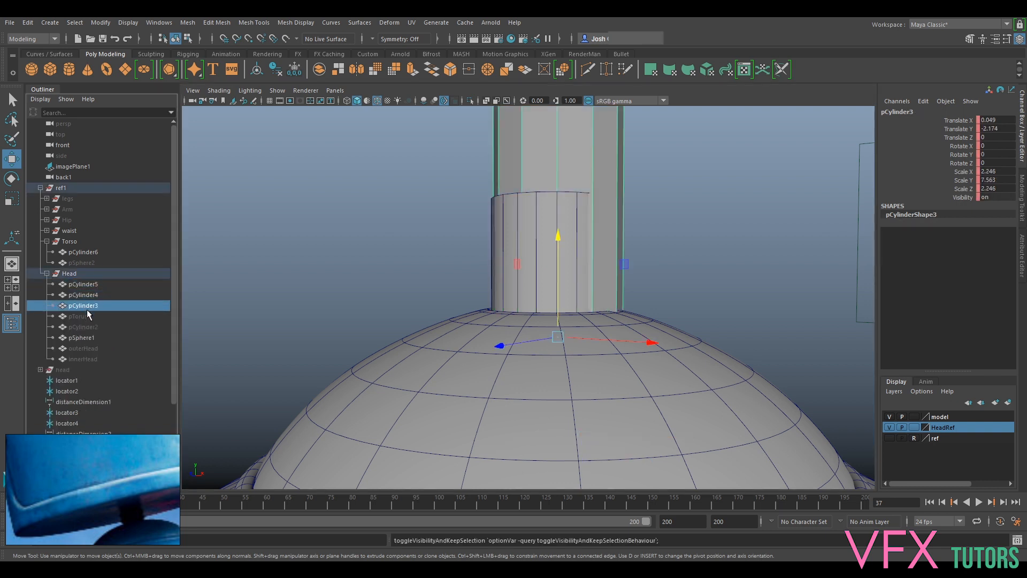
scroll(489, 278, "down", 5)
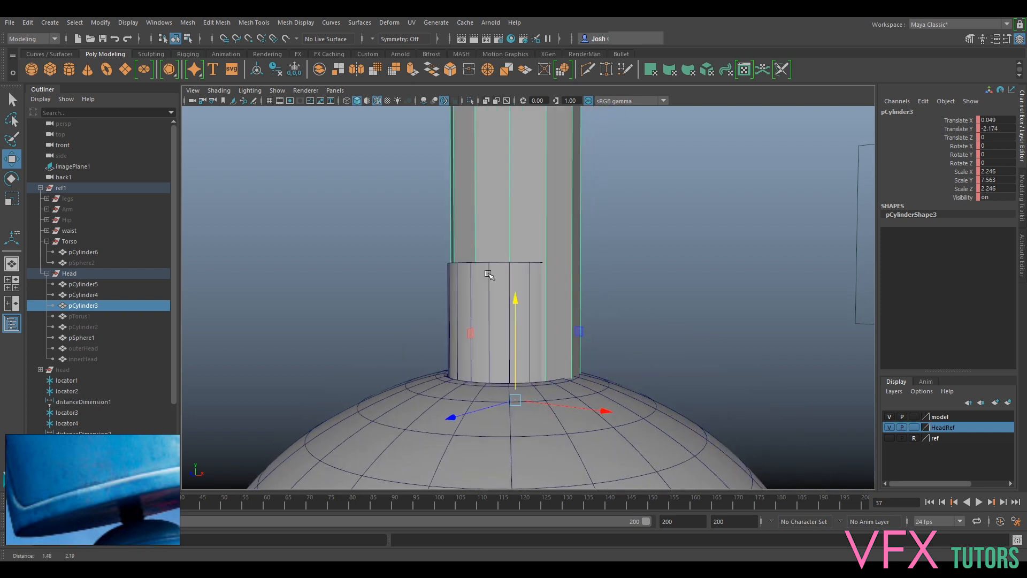
Step: Unhide the modelled head group to see how the neck cylinder meets its underside
left_click(530, 291)
scroll(611, 198, "down", 3)
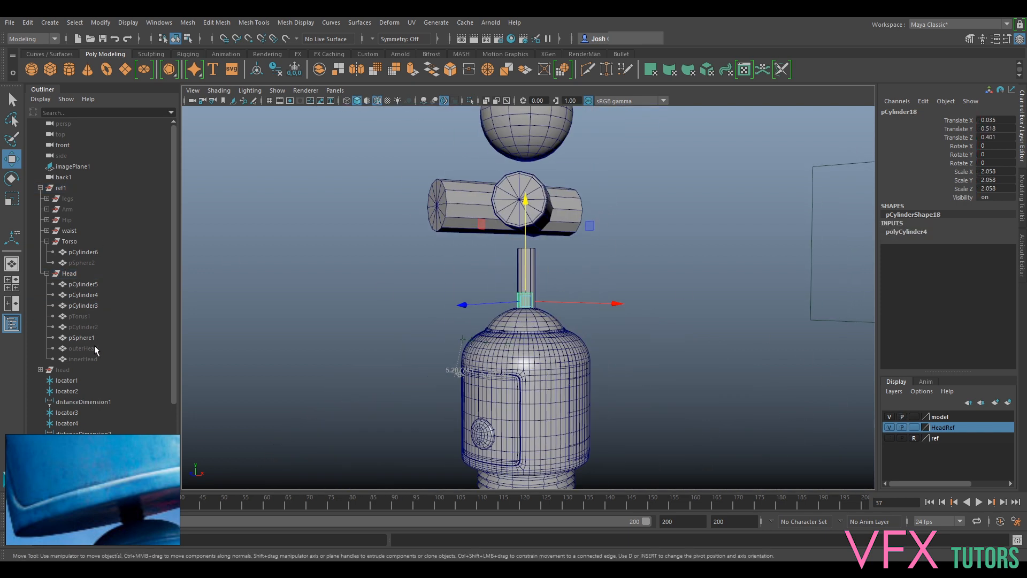
left_click(75, 373)
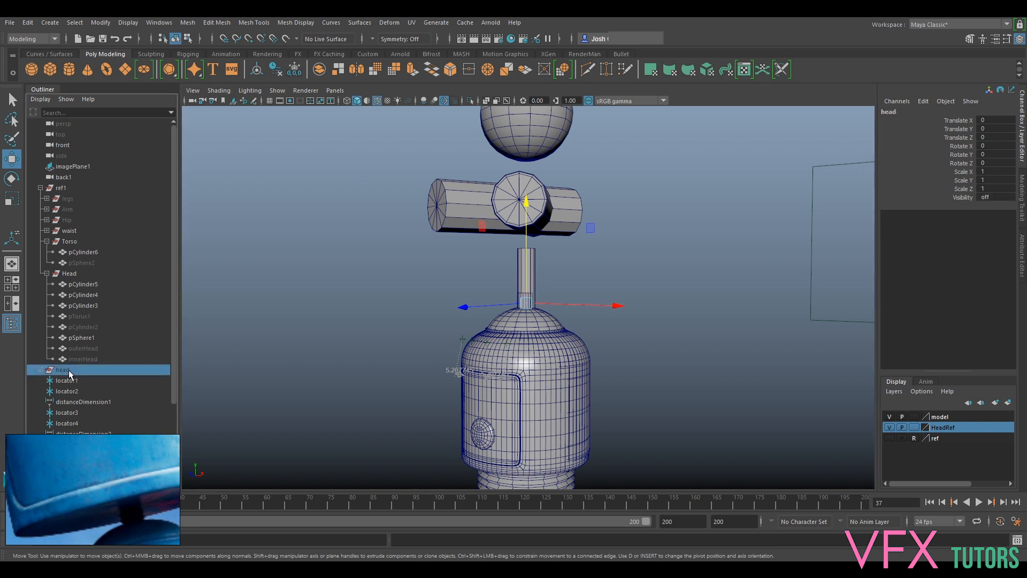
key("h")
scroll(426, 251, "up", 3)
left_click_drag(426, 250, 589, 334, "alt")
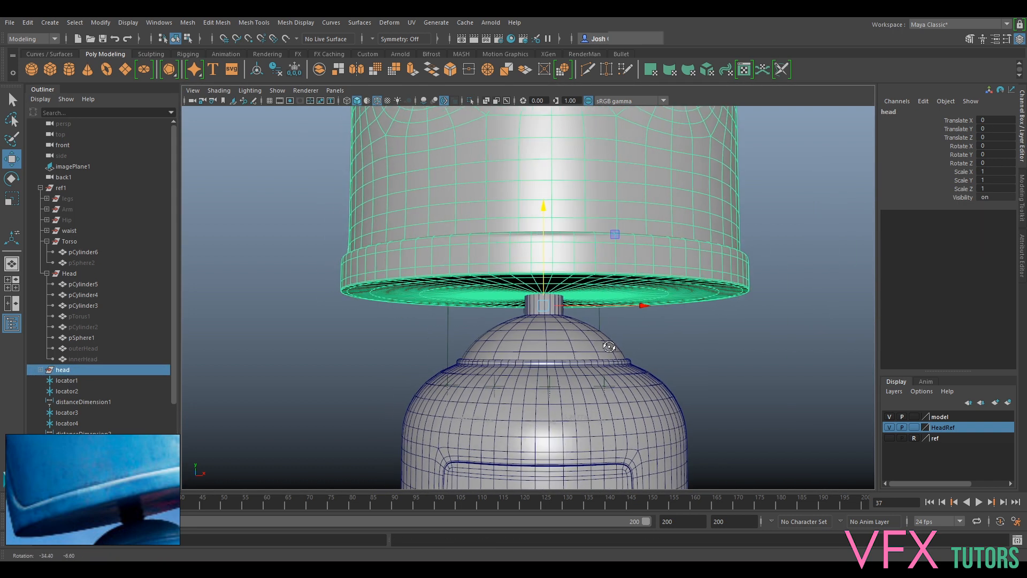
scroll(578, 329, "up", 3)
Step: Lower the new neck cylinder to Y about 0.03 and hide the overlapping reference cylinder pCylinder3
left_click(576, 336)
middle_click_drag(644, 325, 589, 268, "alt")
scroll(589, 268, "up", 3)
left_click_drag(544, 248, 515, 251, "alt")
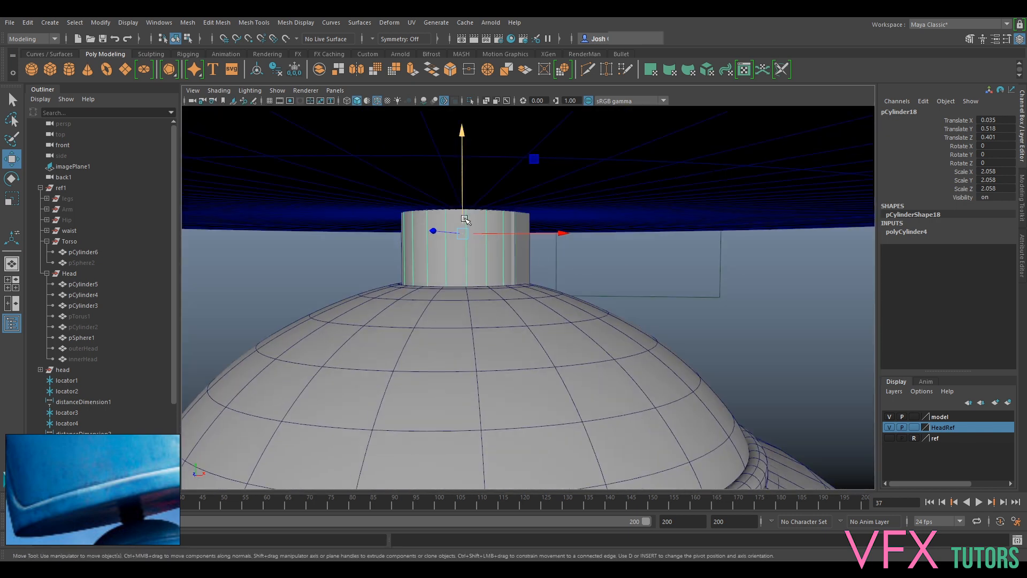
key("r")
key("w")
mouse_move(463, 203)
left_mouse_down()
mouse_move(465, 225)
mouse_move(469, 202)
left_mouse_up()
key("r")
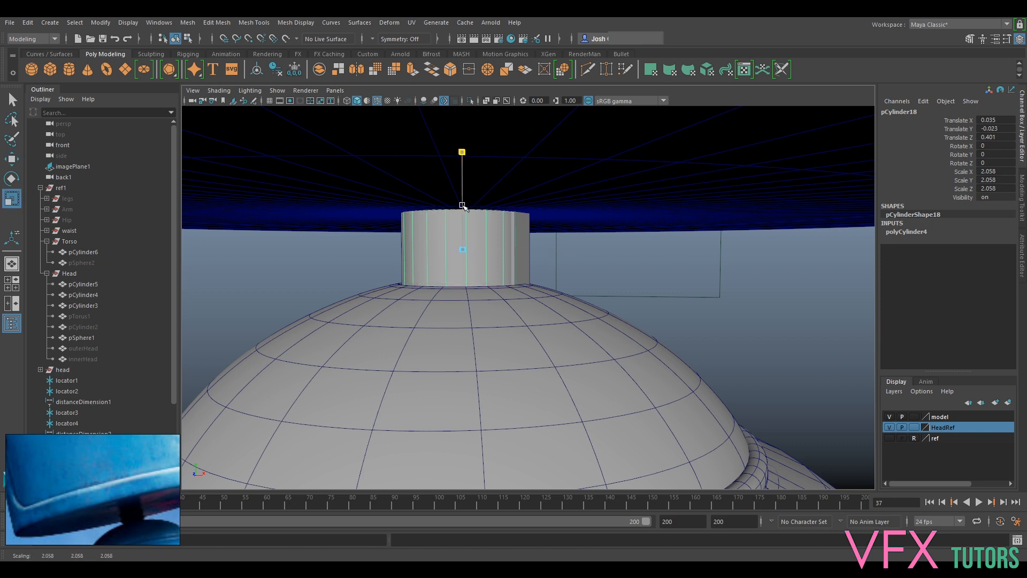
key("w")
left_click_drag(463, 225, 465, 220)
left_click(526, 227)
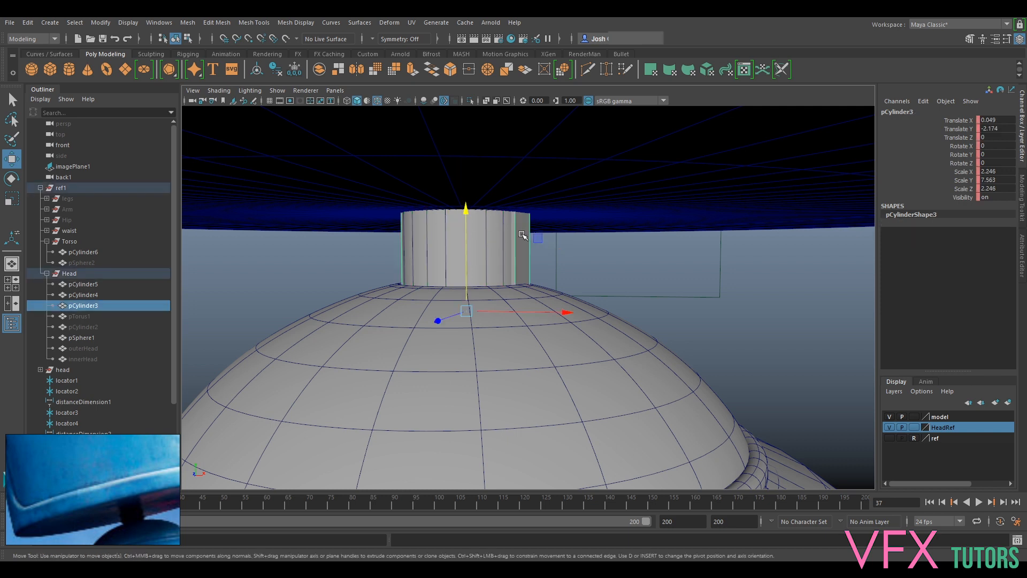
left_click(503, 246)
Step: Set the neck cylinder's height subdivisions to 8
left_click(1022, 198)
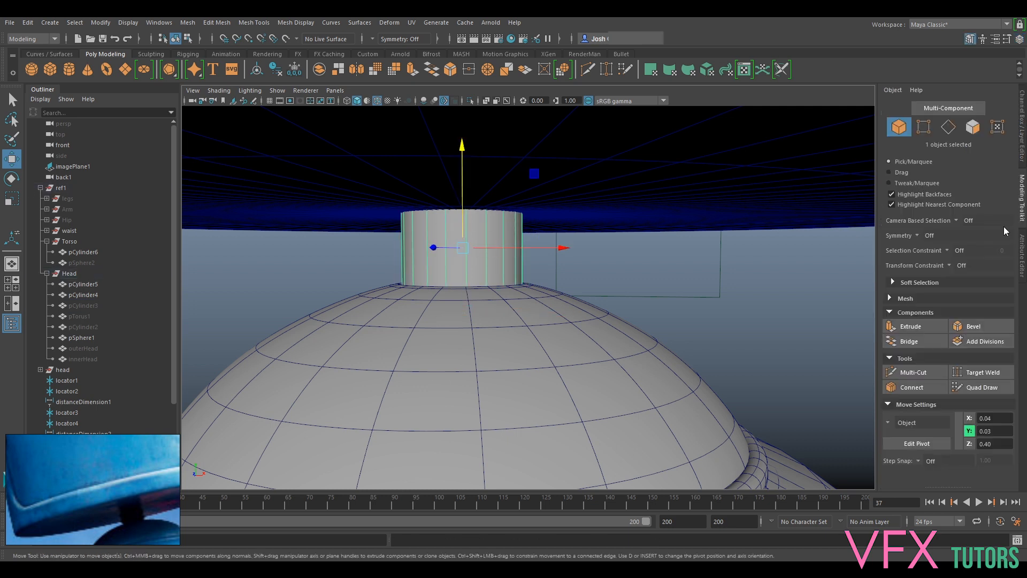
left_click(1022, 256)
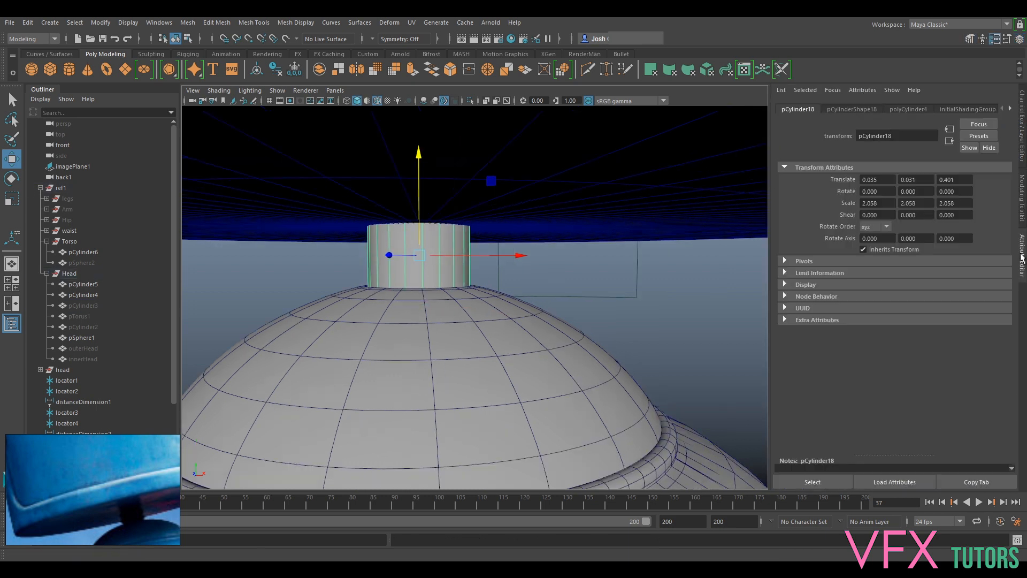
left_click(889, 107)
left_click_drag(907, 213, 910, 216)
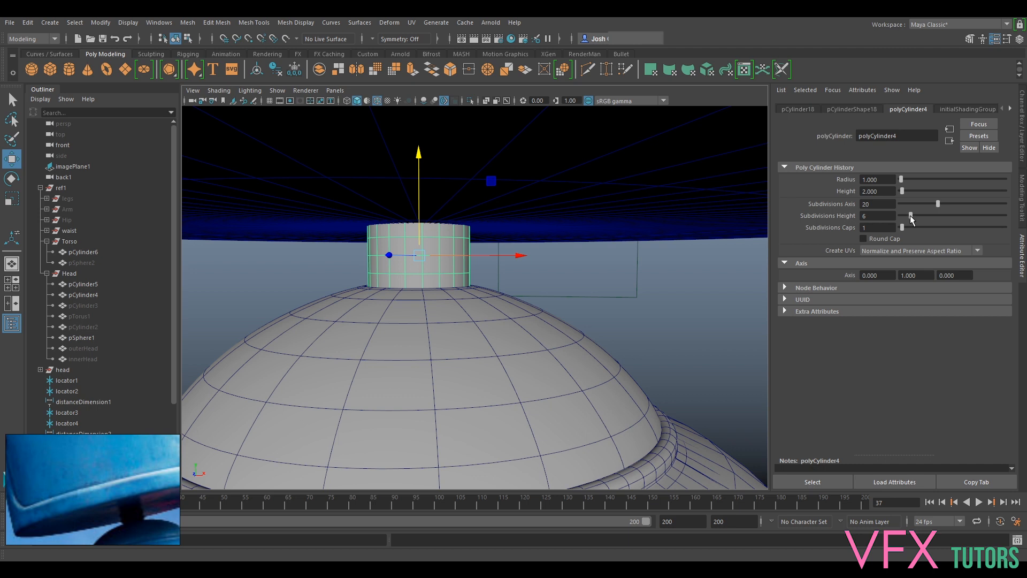
left_click_drag(911, 215, 911, 215)
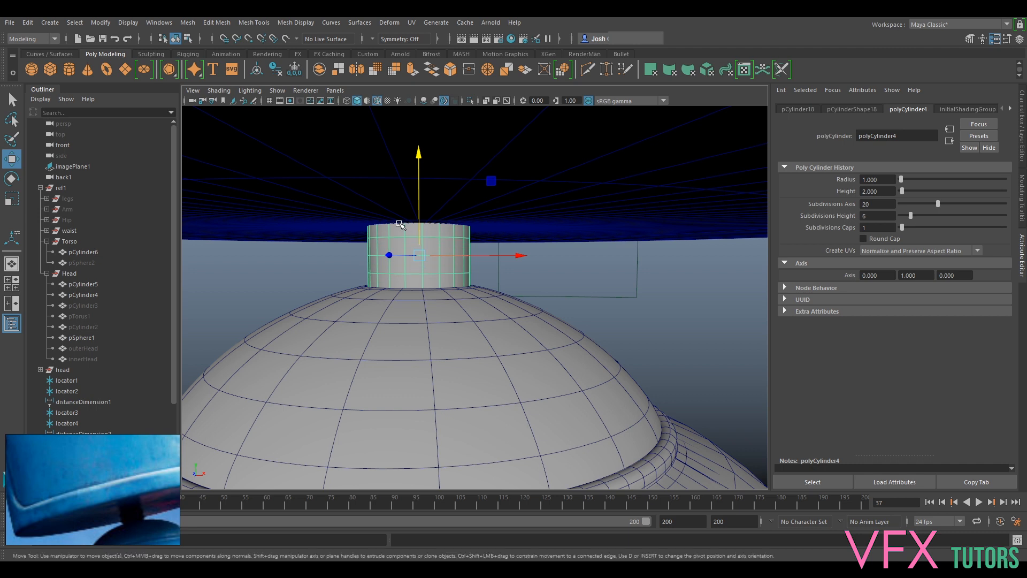
scroll(425, 229, "up", 3)
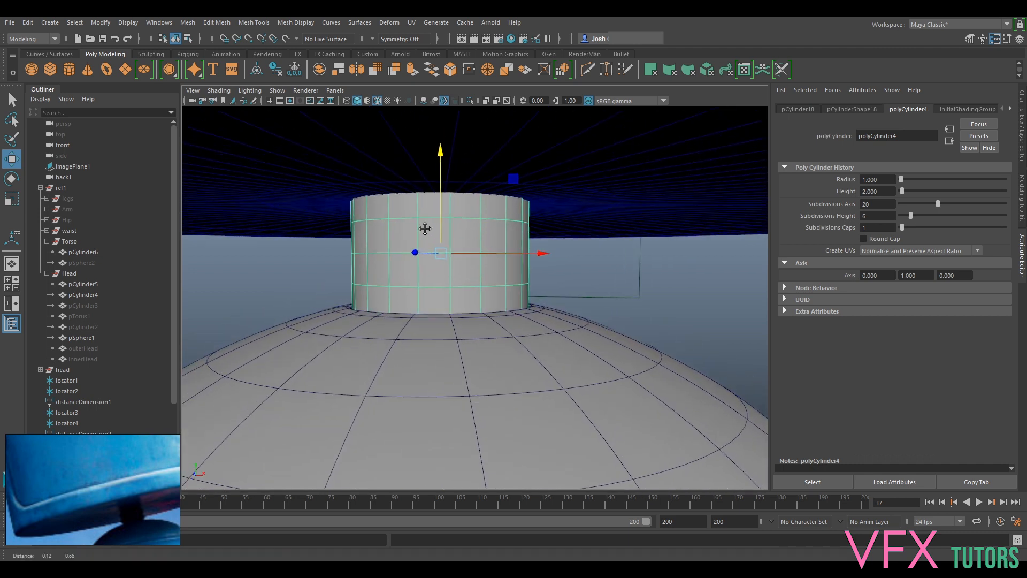
middle_click_drag(425, 228, 426, 233, "alt")
right_click_drag(418, 237, 415, 193)
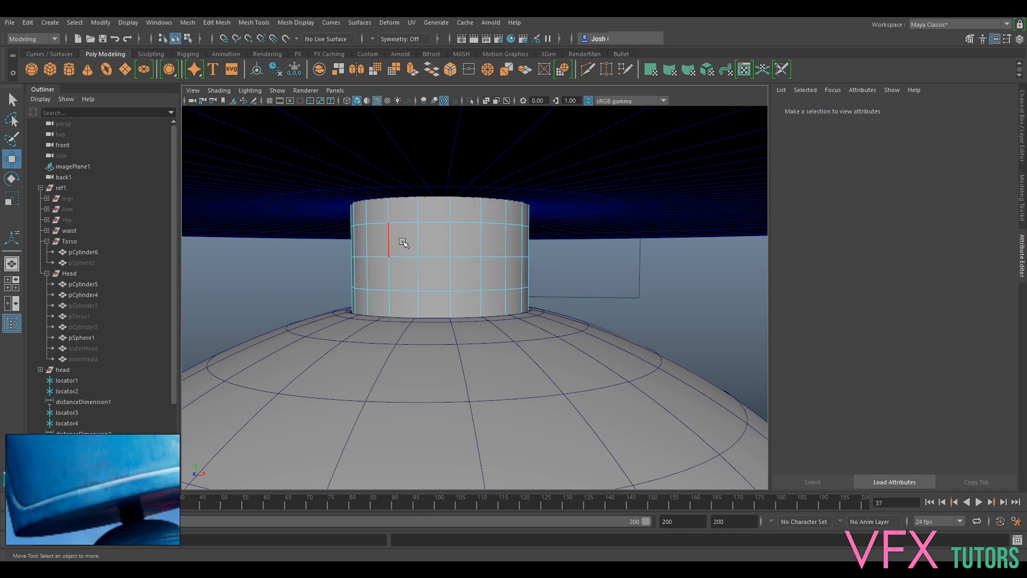
right_click_drag(516, 236, 562, 222)
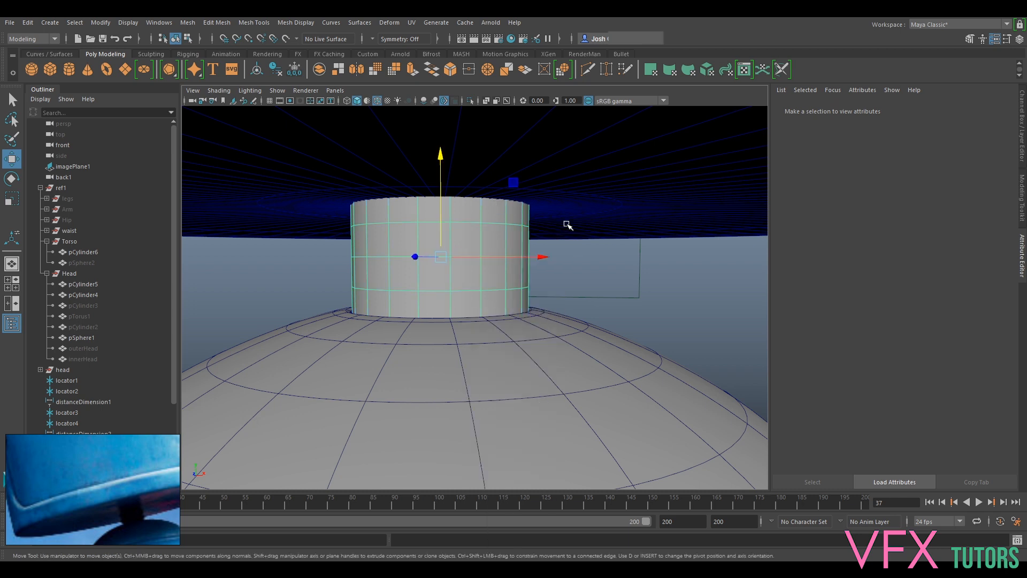
left_click_drag(910, 216, 915, 216)
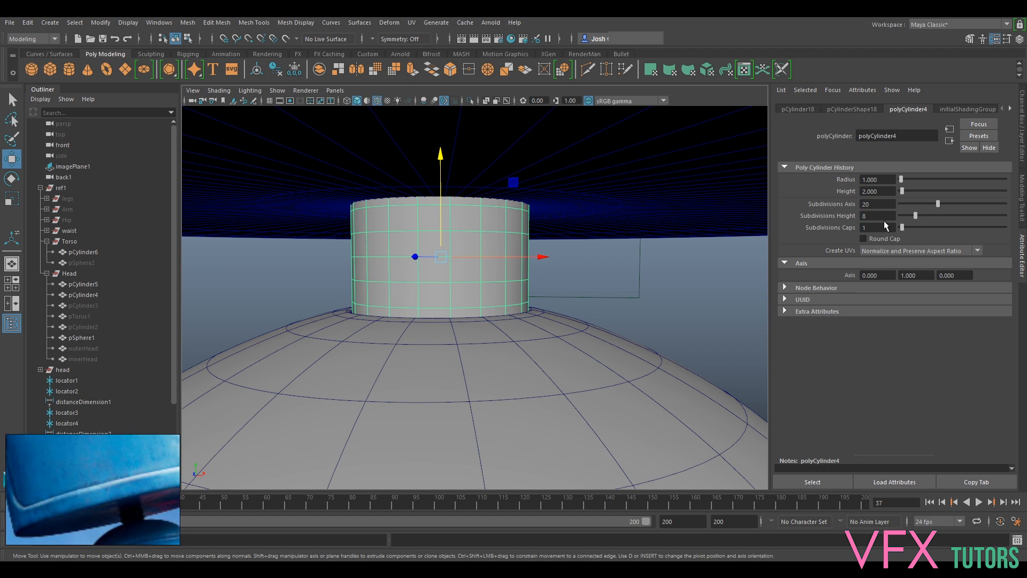
Step: Scale the neck cylinder's middle edge loop inward to form a groove around its waist
right_click_drag(383, 258, 334, 258)
key("r")
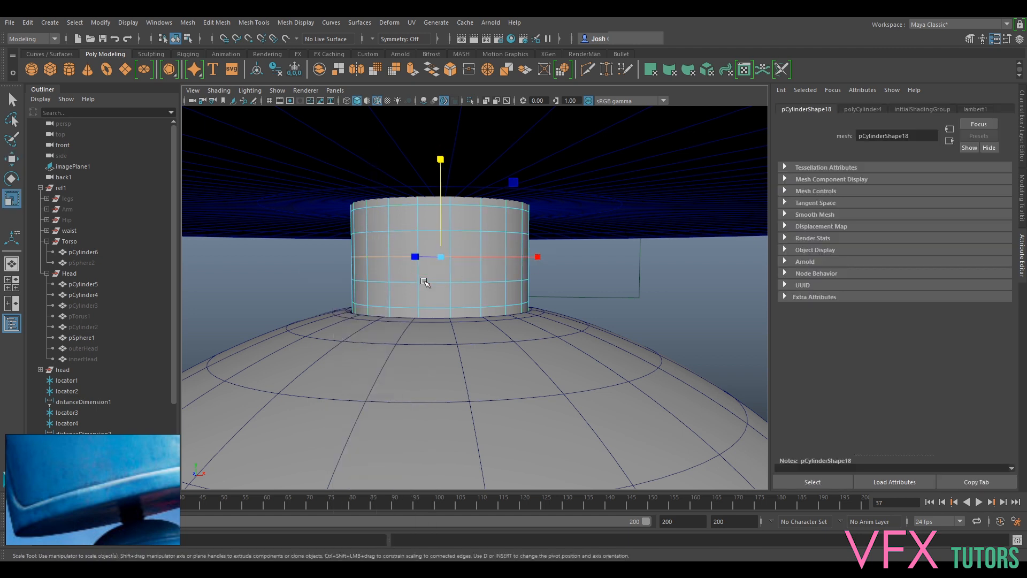
left_click_drag(440, 258, 419, 263)
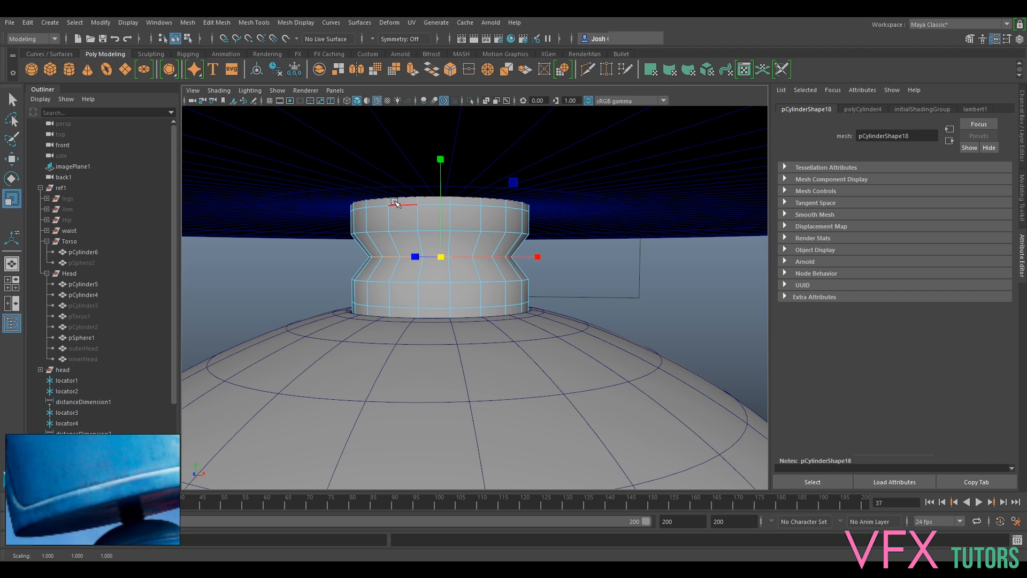
Step: Scale the loops near the neck's exposed top and bottom inward, the bottom one to about 0.76
right_click_drag(403, 202, 401, 230)
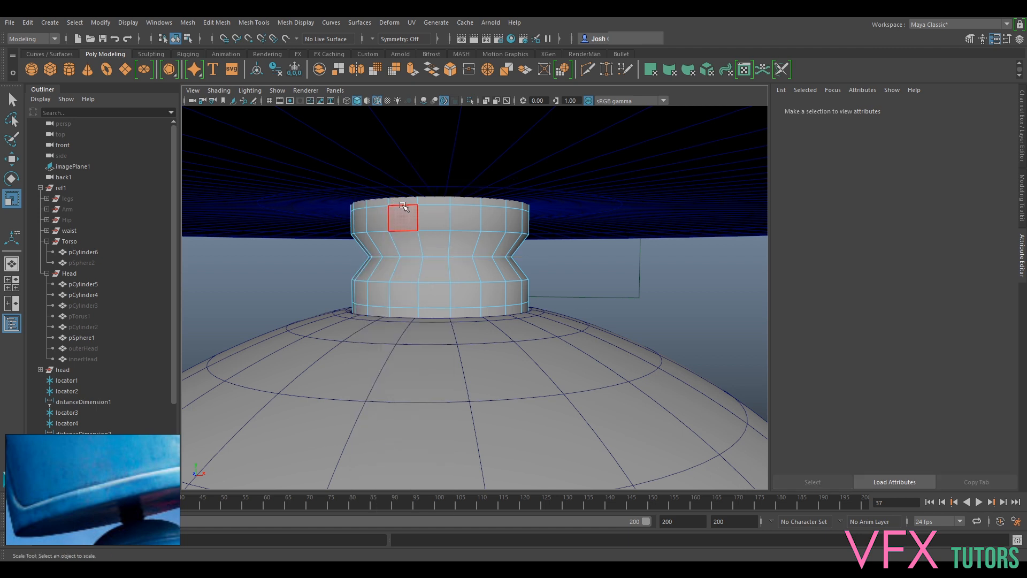
double_click(401, 205)
left_click_drag(447, 231, 417, 210)
double_click(428, 309)
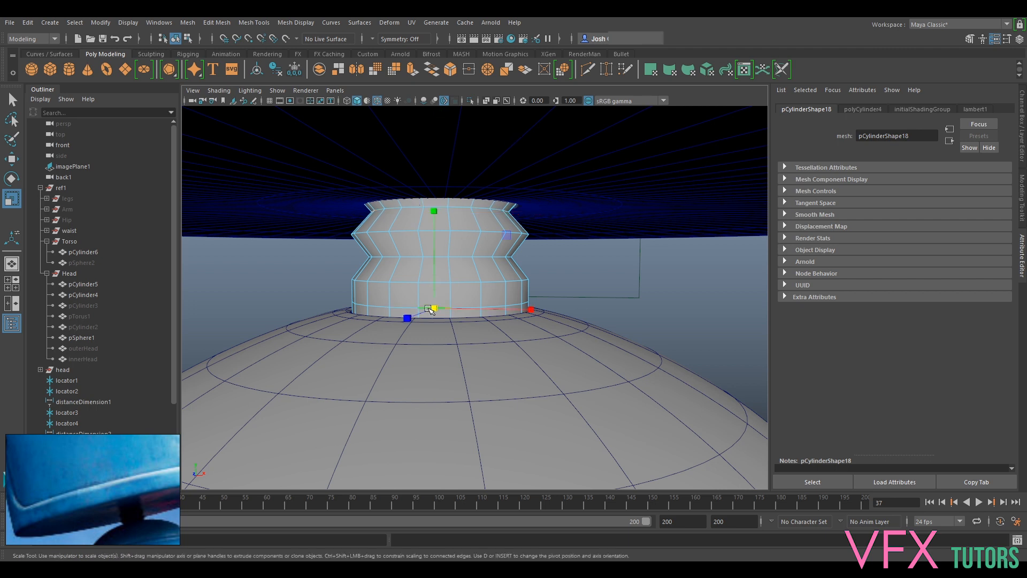
double_click(401, 304)
left_click_drag(441, 301, 410, 302)
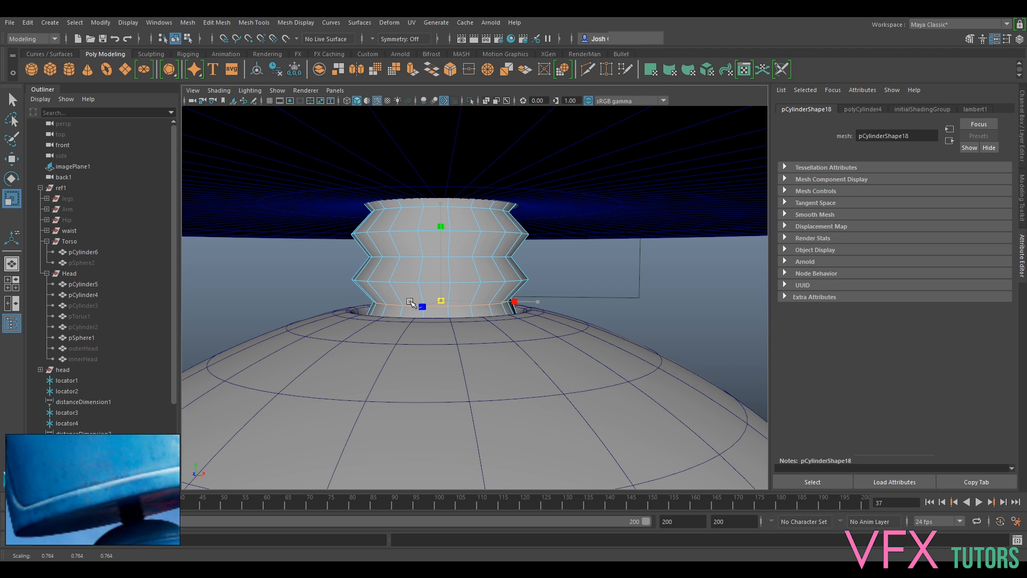
Step: Scale the two loops between the neck's grooves outward to make the bellows ridges more pronounced
double_click(419, 213)
right_click_drag(452, 267, 452, 235)
left_click_drag(445, 258, 476, 261)
Step: Select the neck's ridge and groove edge loops and bevel them with a fraction of 0.9
right_click_drag(473, 224, 474, 196)
double_click(472, 227, "shift")
double_click(471, 254, "shift")
double_click(472, 285, "shift")
double_click(464, 311, "shift")
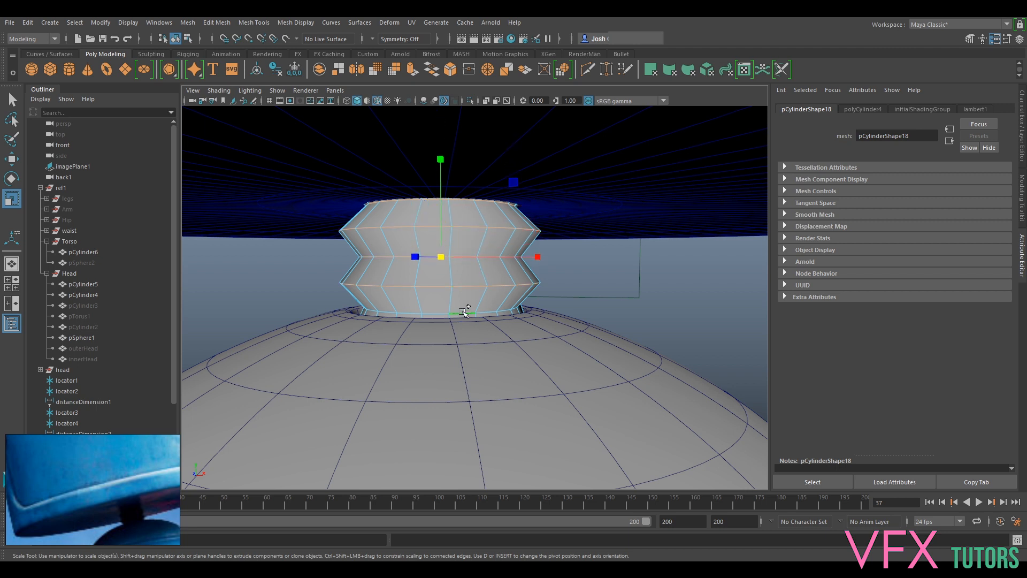
left_click(1021, 177)
left_click(971, 326)
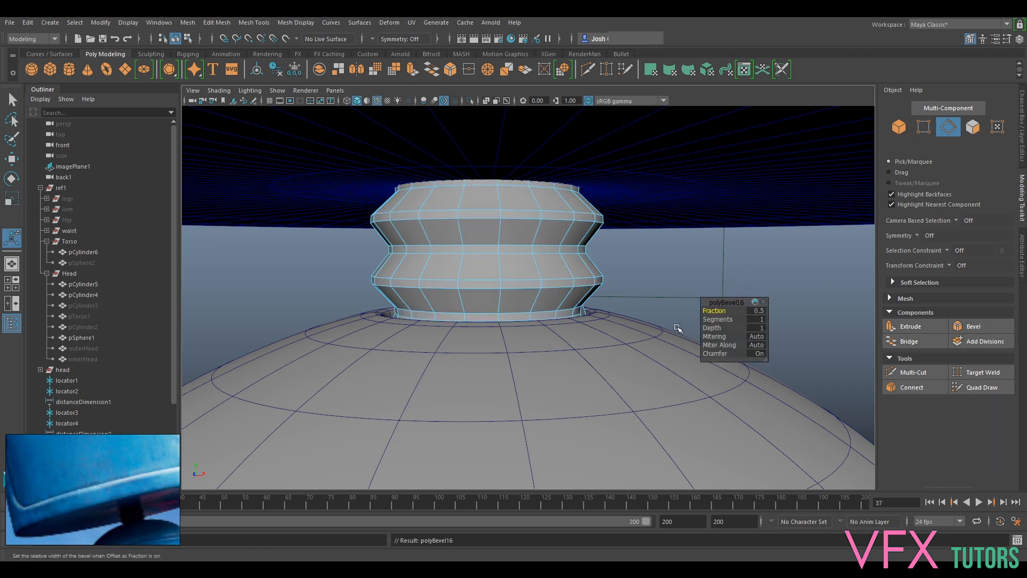
middle_click_drag(728, 311, 707, 311)
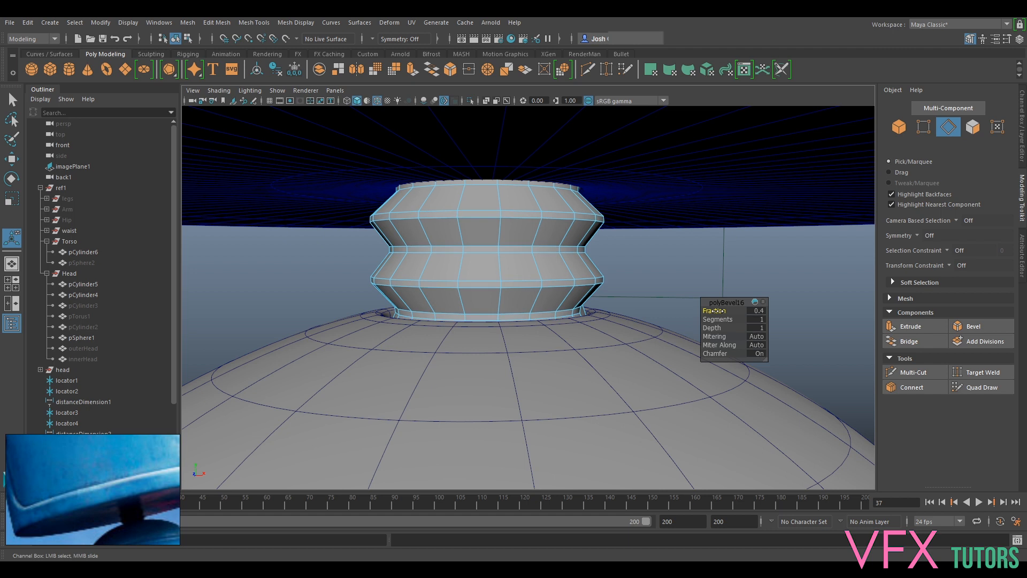
middle_click_drag(481, 235, 524, 235)
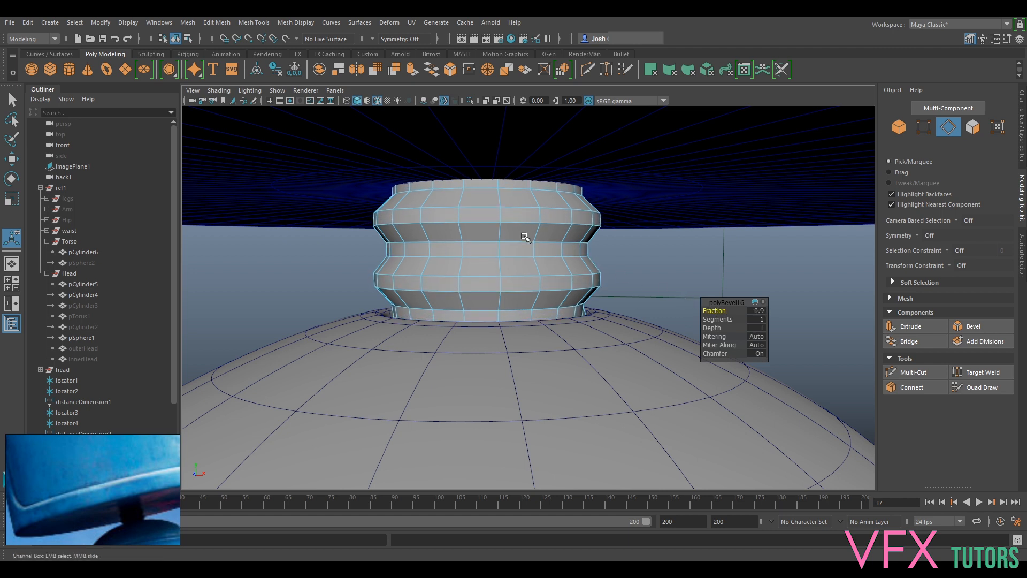
Step: Set the neck bevel to 2 segments, return to object mode and clear the selection
middle_click_drag(714, 320, 719, 319)
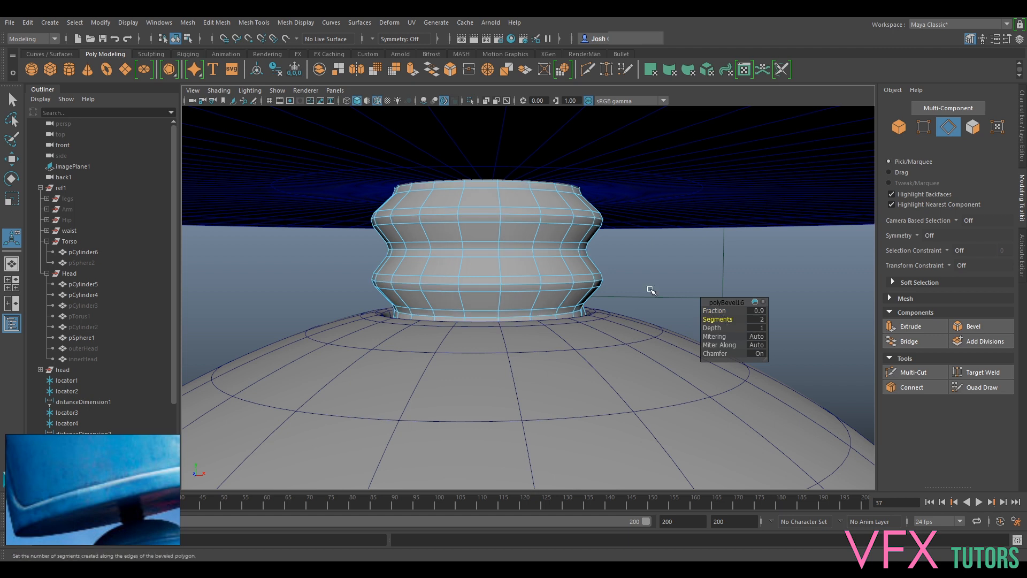
right_click_drag(533, 236, 582, 223)
left_click(734, 278)
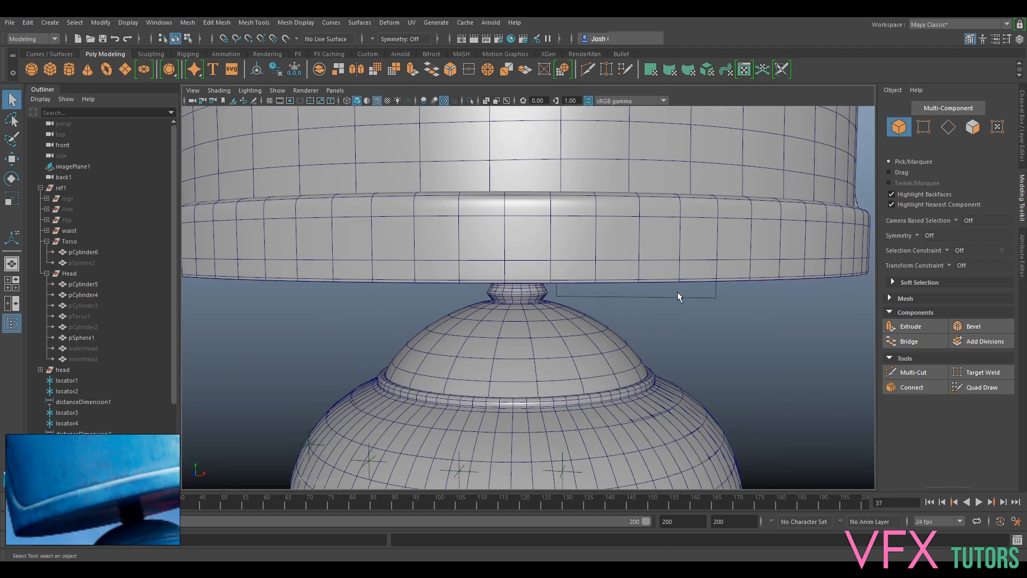
Step: Hide the ref1 reference group so only the newly modelled robot parts are displayed
scroll(675, 297, "up", 3)
left_click_drag(667, 311, 689, 309, "alt")
scroll(607, 260, "down", 3)
scroll(606, 259, "down", 5)
left_click_drag(729, 344, 440, 238, "alt")
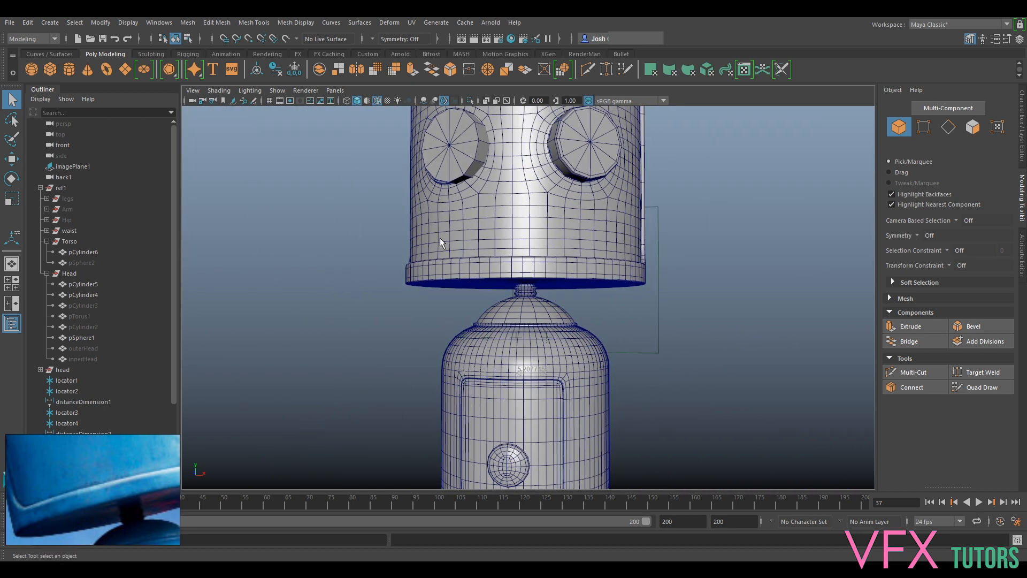
left_click(61, 187)
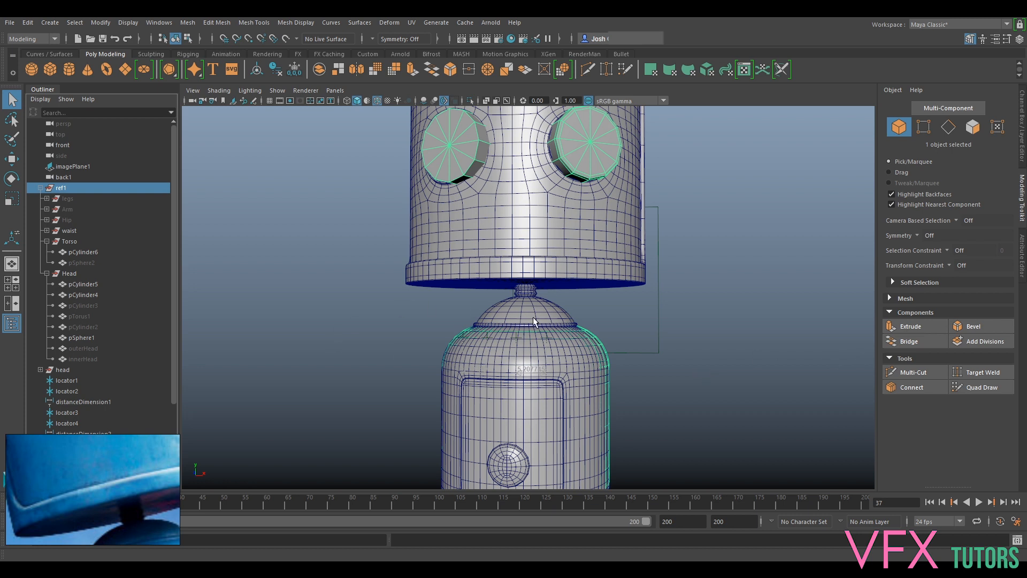
left_click(592, 304)
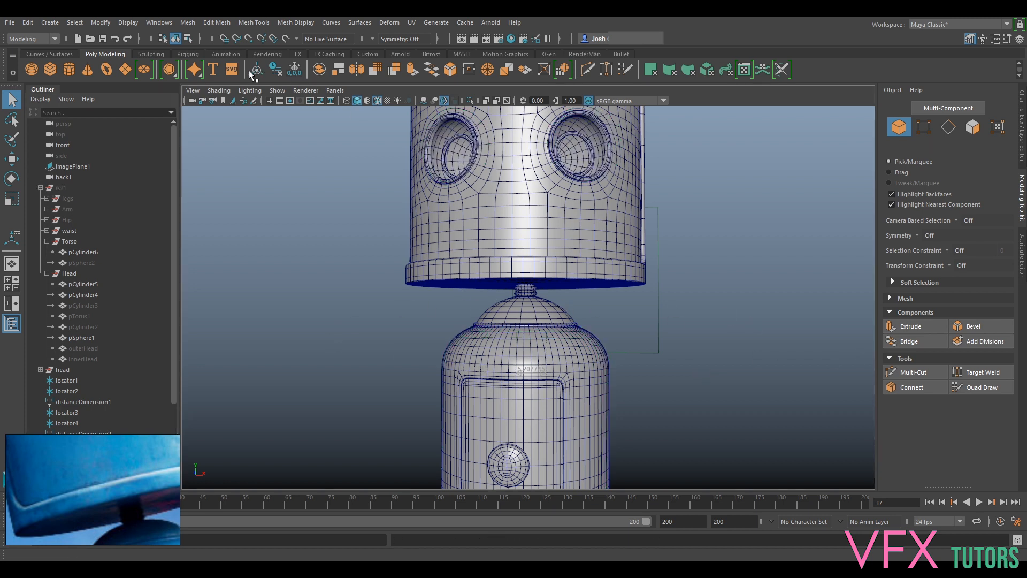
Step: Turn off the wireframe overlay on the shaded models
left_click(220, 90)
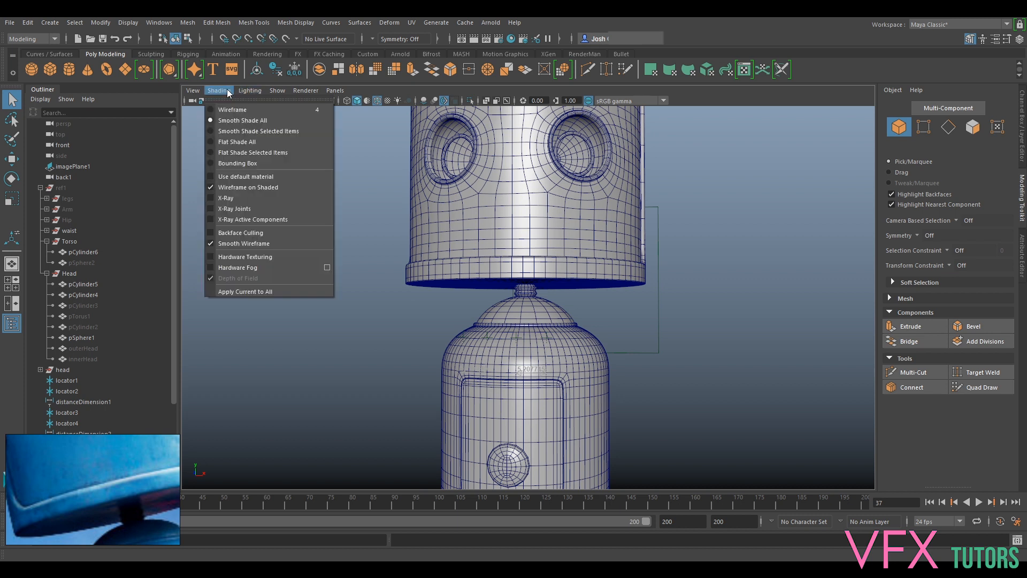
left_click(243, 188)
scroll(721, 335, "down", 5)
mouse_move(721, 335)
left_mouse_down("alt")
mouse_move(645, 348)
mouse_move(672, 344)
left_mouse_up("alt")
scroll(657, 316, "up", 3)
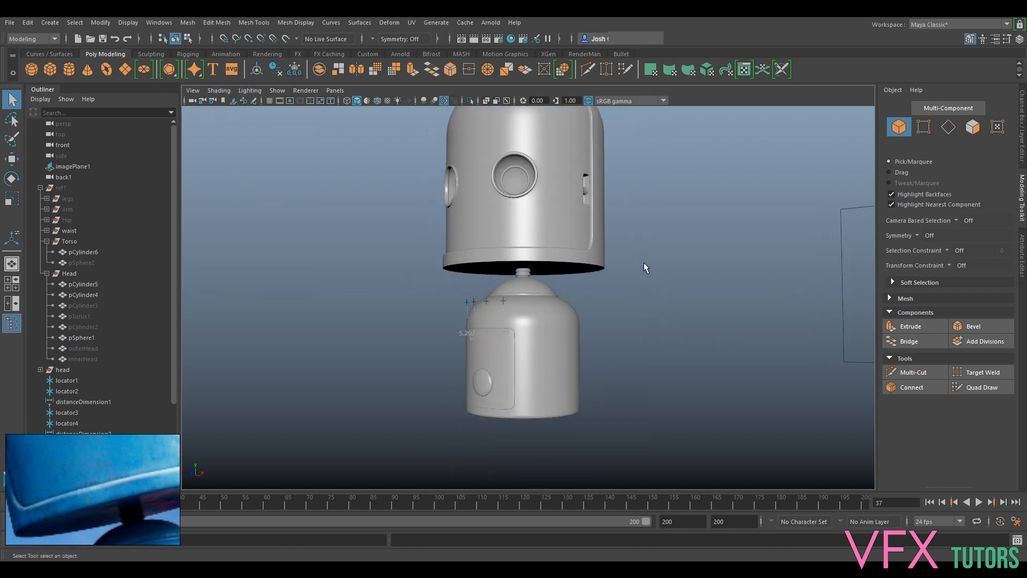
left_click_drag(626, 448, 659, 447, "alt")
Step: Turn on smooth mesh preview for the neck and torso parts
scroll(673, 375, "up", 6)
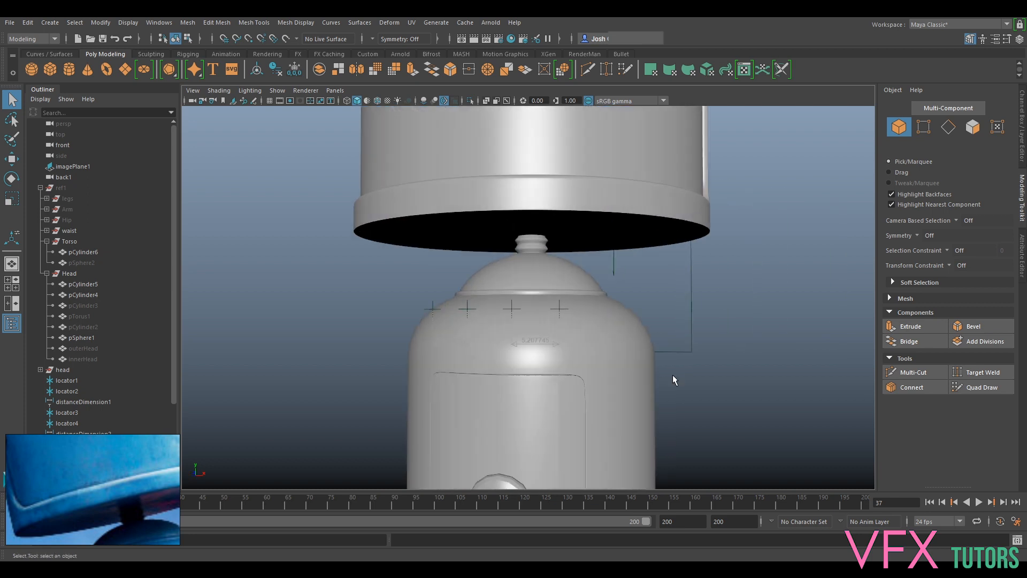
scroll(594, 291, "up", 3)
left_click(594, 291)
key("3")
left_click(831, 297)
scroll(813, 298, "down", 6)
left_click_drag(749, 295, 449, 376)
key("3")
left_click(766, 451)
Step: Collapse the ref1 group and delete the locators and distance dimensions from the scene
scroll(711, 400, "down", 4)
left_click_drag(741, 304, 711, 325, "alt")
middle_click_drag(640, 309, 636, 332, "alt")
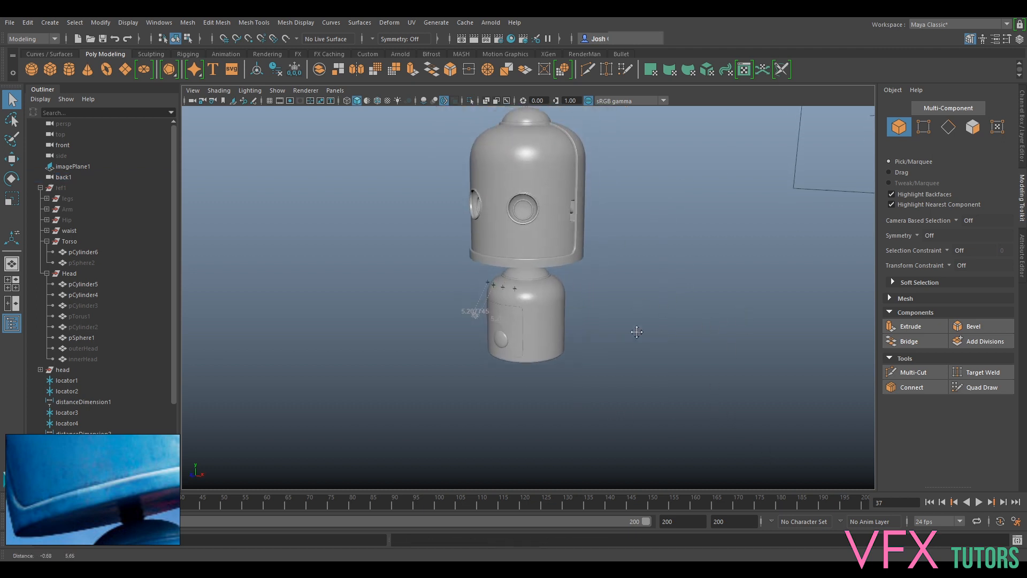
scroll(502, 339, "up", 2)
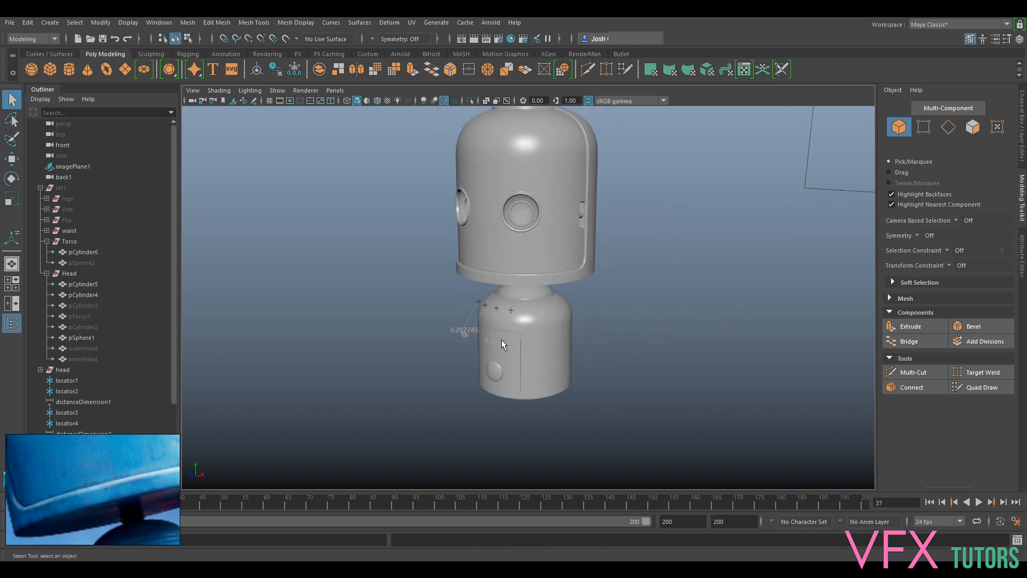
left_click(40, 187)
left_click_drag(64, 210, 74, 259)
key("Delete")
Step: Assign the existing phong1 material to the bellows-shaped neck cylinder and clear the selection
left_click_drag(647, 320, 616, 344, "alt")
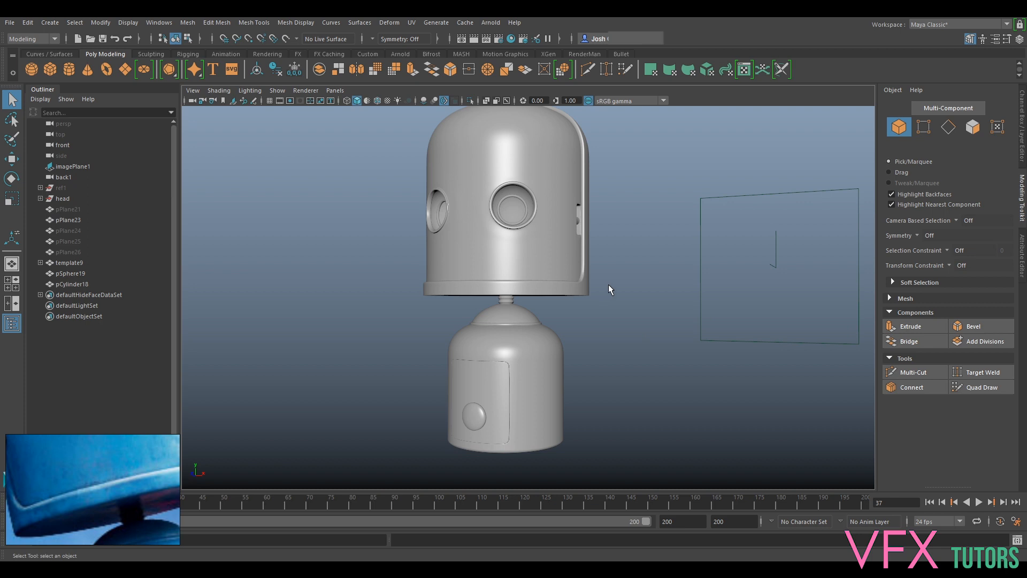
middle_click_drag(605, 263, 607, 281, "alt")
scroll(538, 318, "up", 3)
left_click(507, 319)
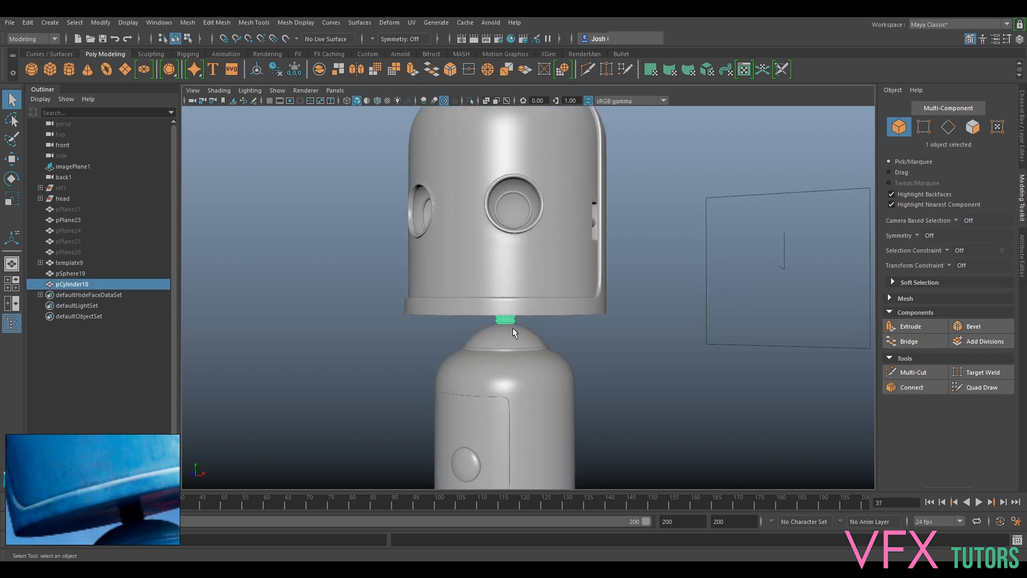
right_click(508, 319)
mouse_move(539, 558)
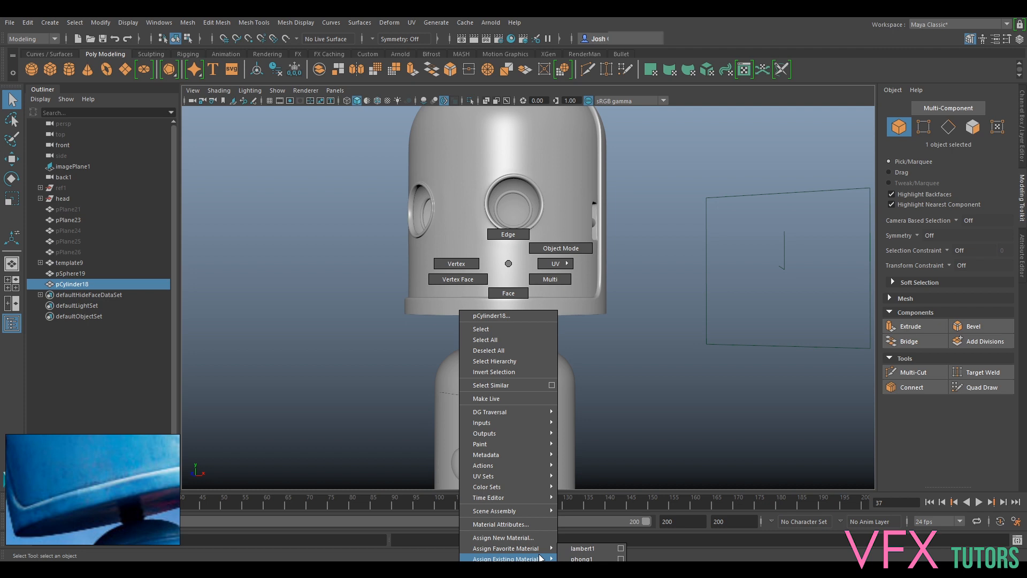
left_click(581, 557)
left_click(665, 393)
Step: Examine the assembled head, neck and torso from several angles and distances
scroll(662, 393, "down", 4)
left_click_drag(635, 396, 632, 387, "alt")
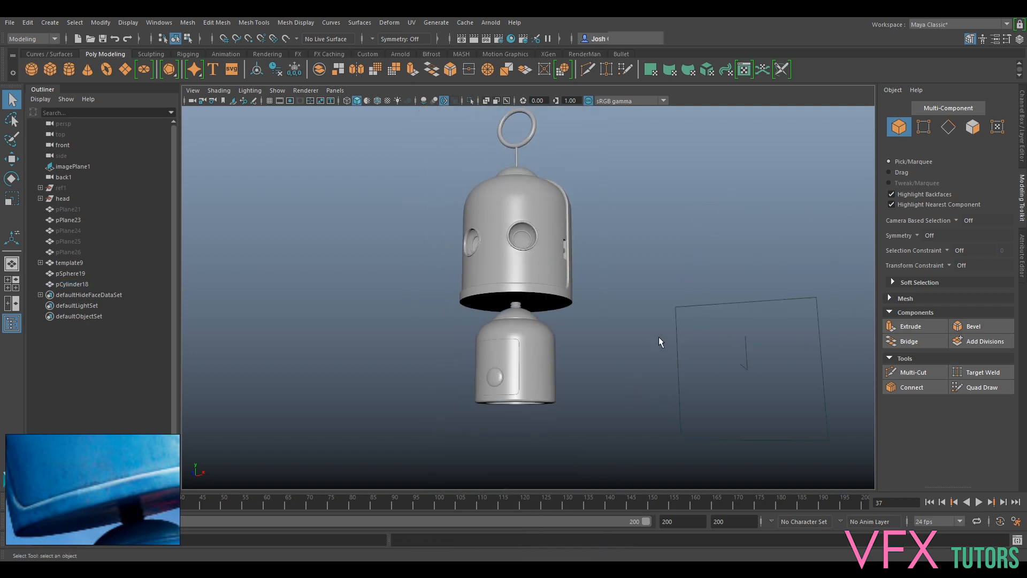
scroll(598, 309, "up", 4)
scroll(608, 340, "down", 6)
left_click_drag(608, 340, 575, 380, "alt")
scroll(573, 376, "up", 4)
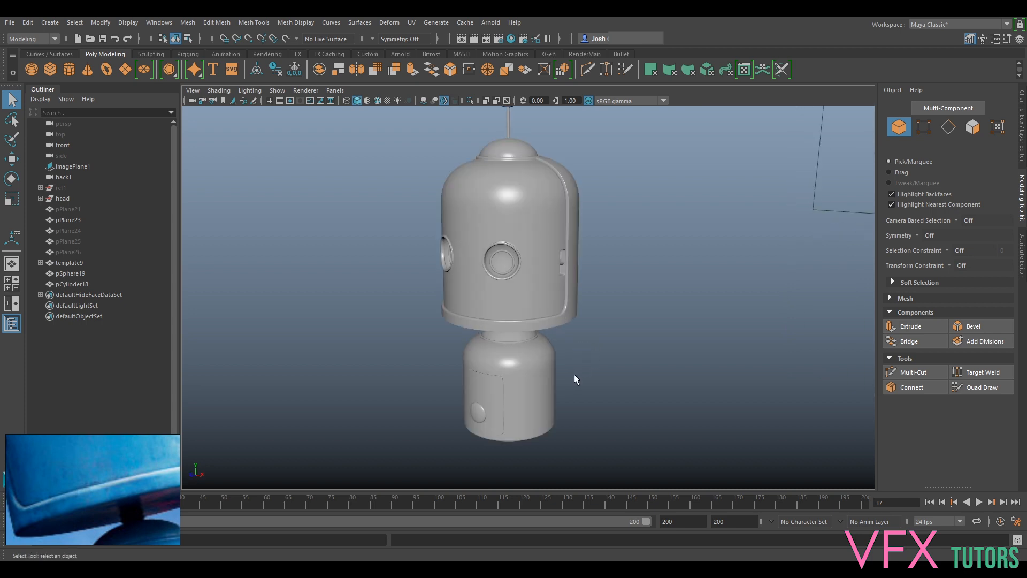
scroll(544, 306, "down", 4)
mouse_move(544, 306)
left_mouse_down("alt")
mouse_move(560, 309)
mouse_move(552, 302)
left_mouse_up("alt")
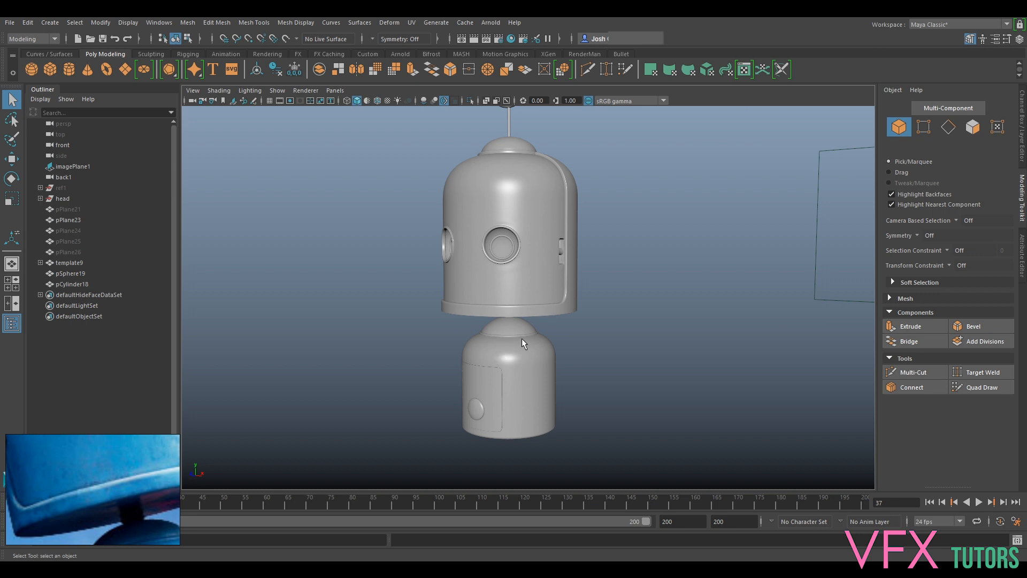
left_click(567, 296)
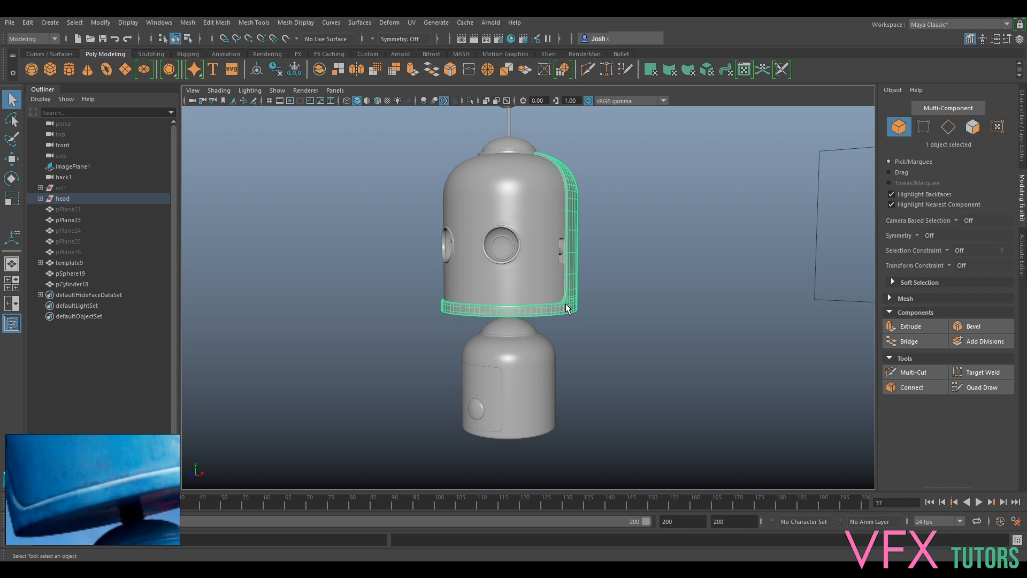
left_click_drag(567, 308, 677, 377, "alt")
left_click(734, 348)
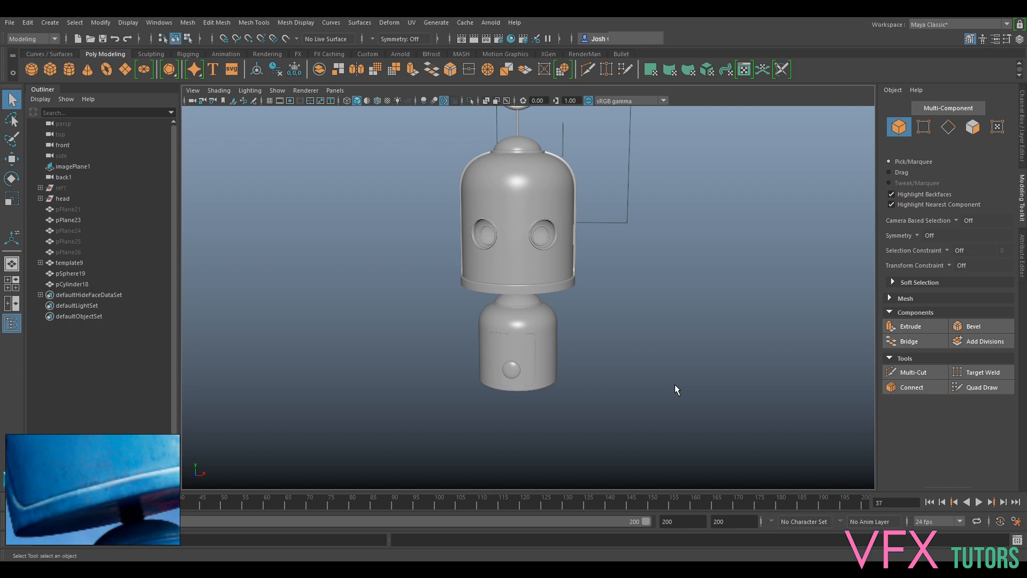
scroll(692, 378, "down", 5)
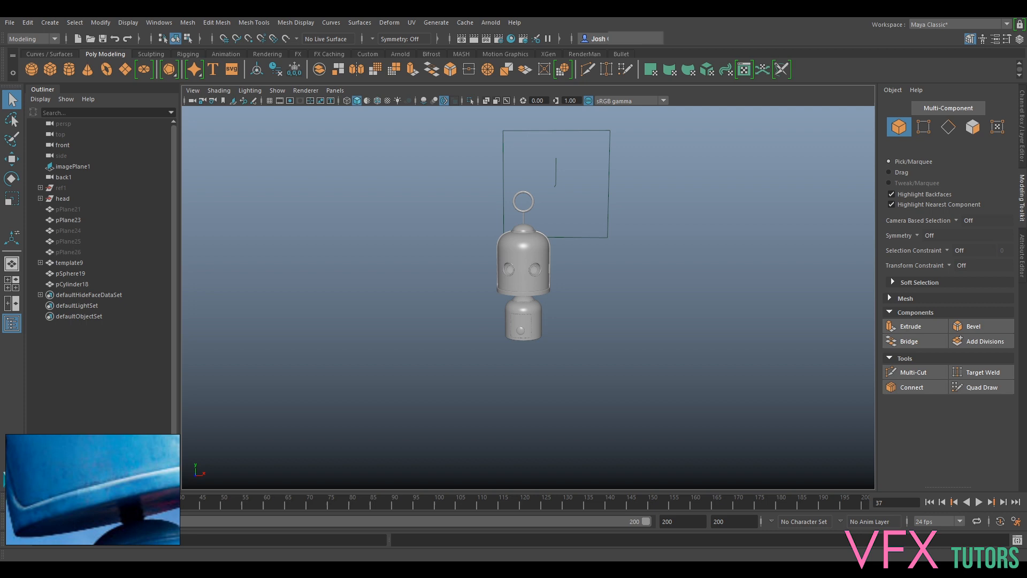